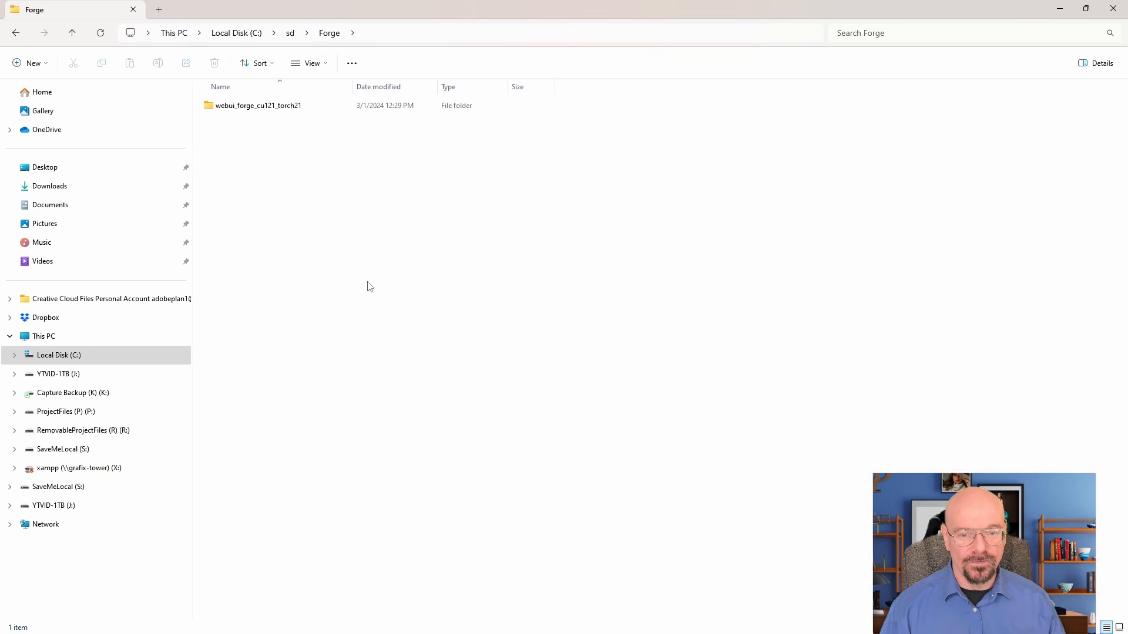
- Launch Stable Diffusion Forge with run.bat from the webui_forge_cu121_torch21 folder and show its SVD page
double_click(267, 107)
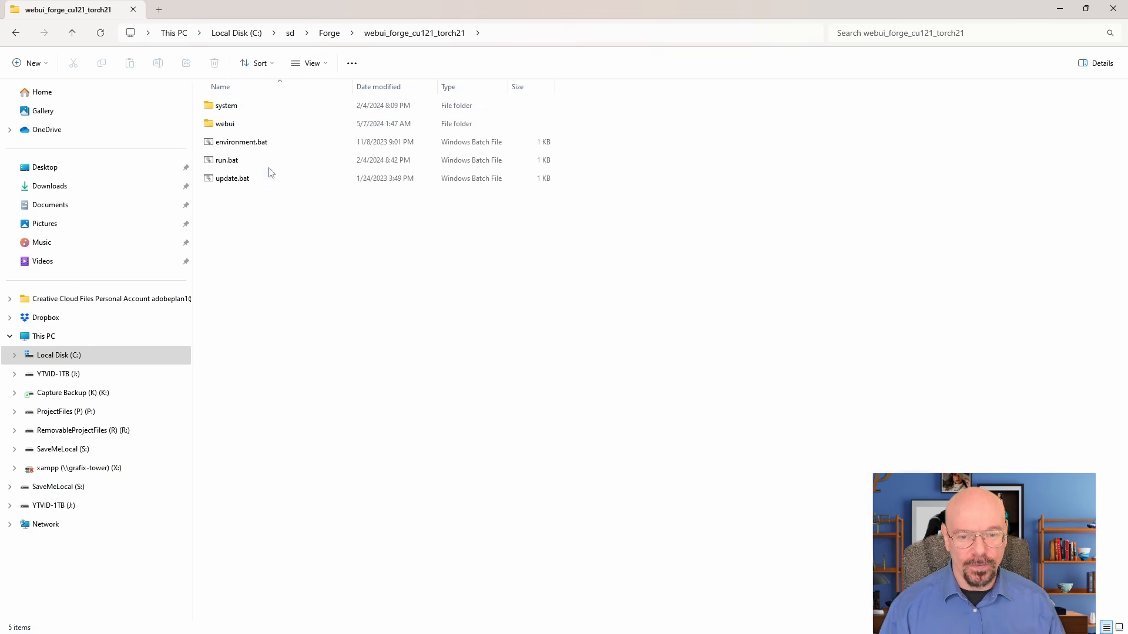
left_click(247, 167)
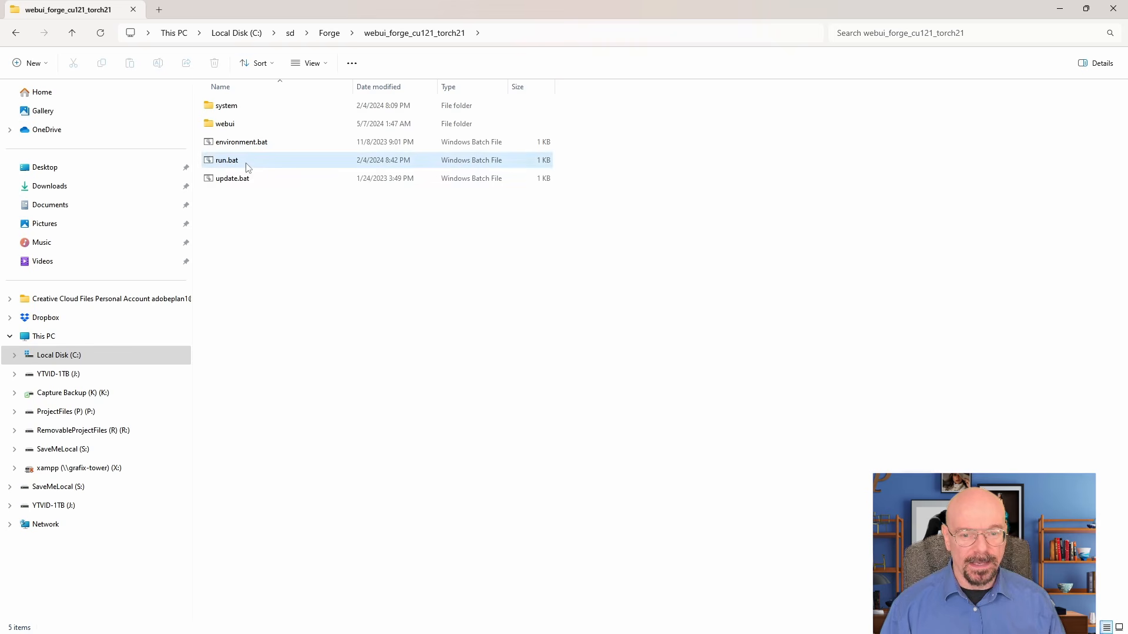
double_click(247, 167)
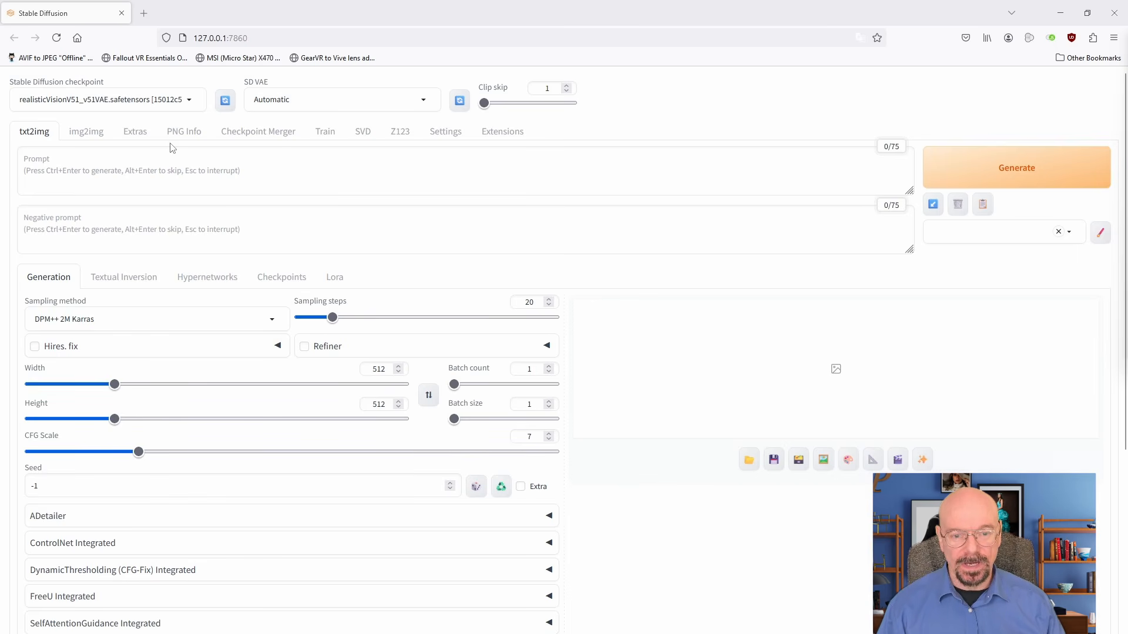
left_click(364, 133)
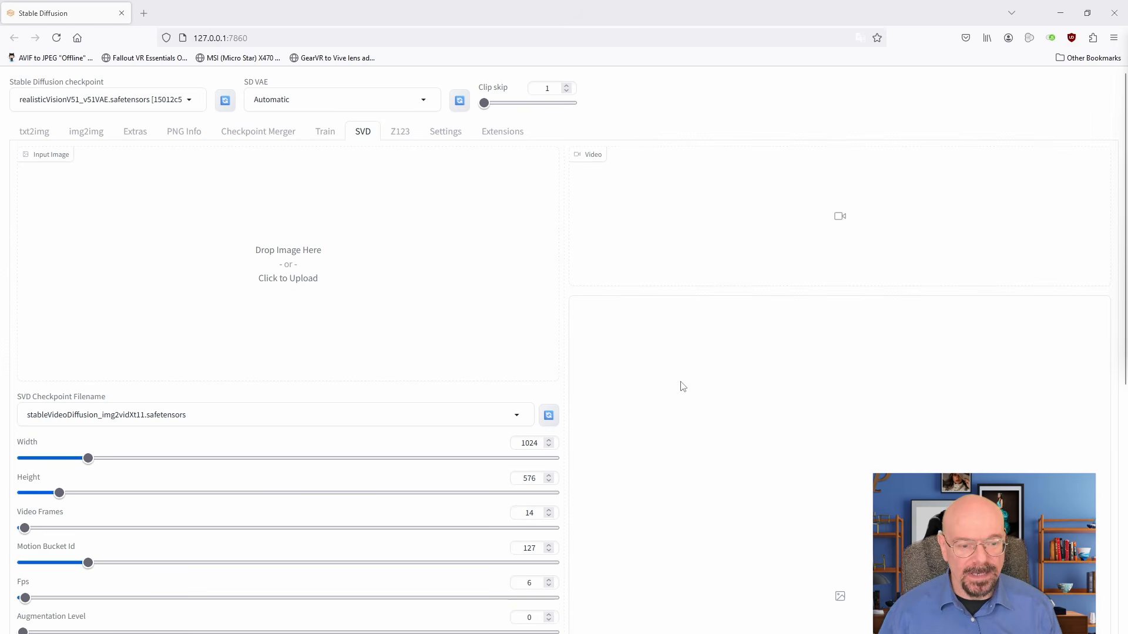
- Set the txt2img image size to 1024 wide by 576 high
left_click(31, 134)
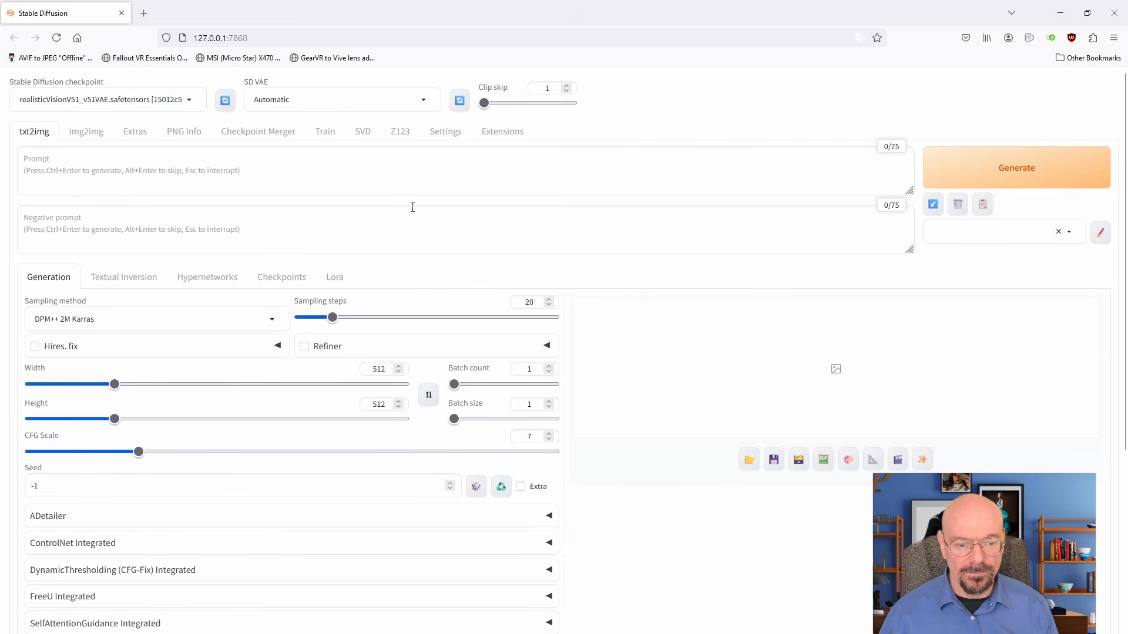
double_click(376, 369)
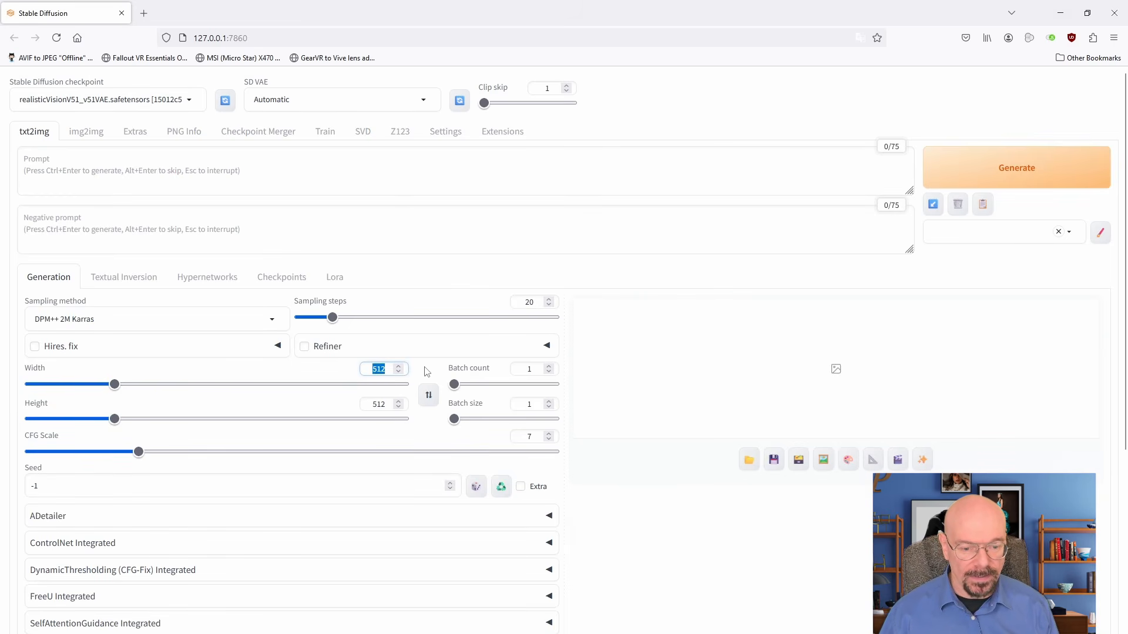
type("1024")
key("shift+Left")
key("shift+Left")
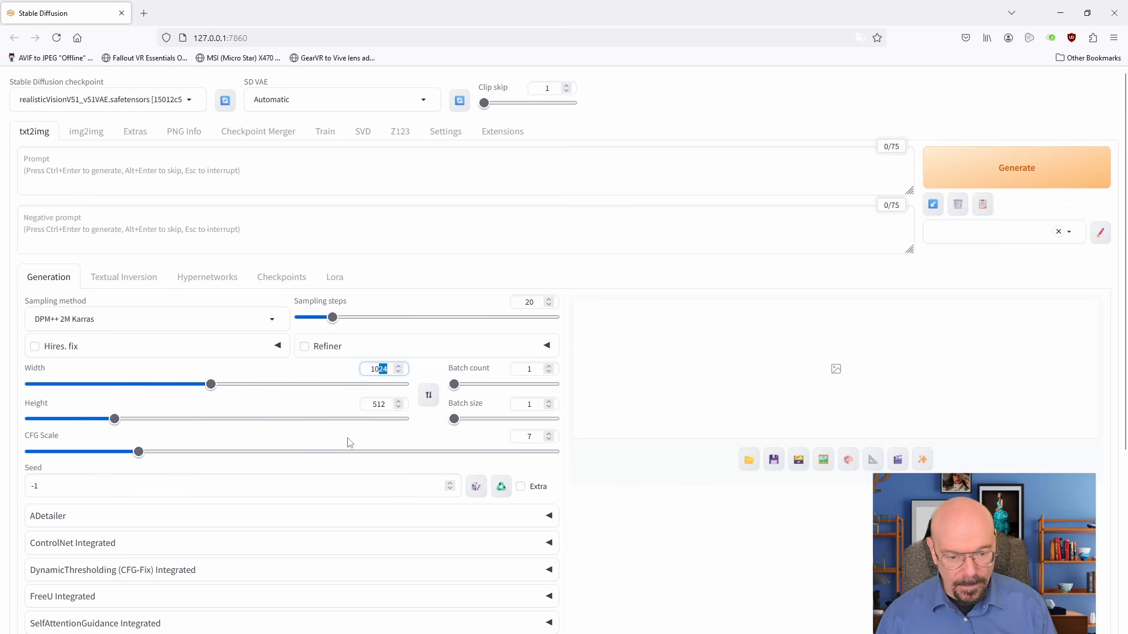
double_click(377, 404)
type("576")
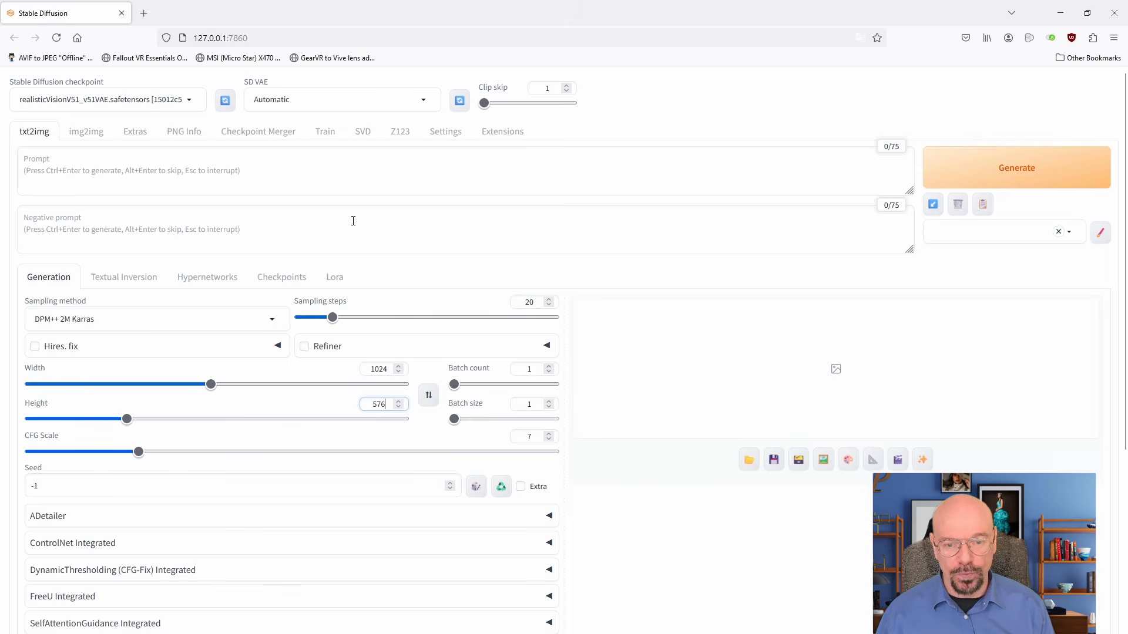
left_click_drag(388, 369, 375, 369)
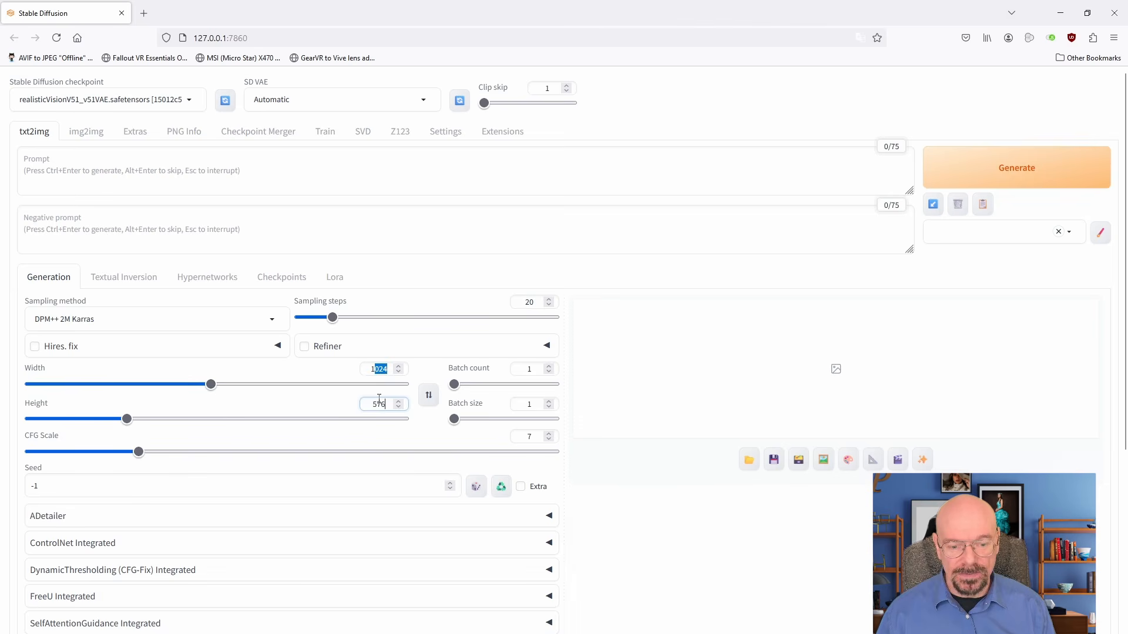
left_click(383, 404)
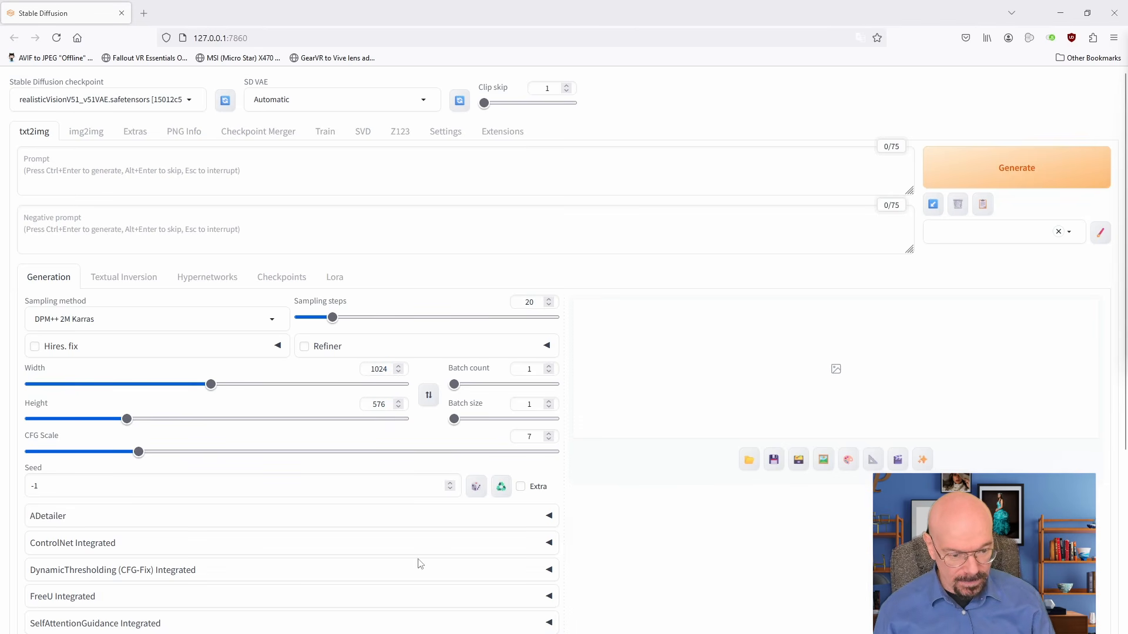
- Switch to the pool folder in File Explorer and look through its photos for a source image
mouse_move(544, 631)
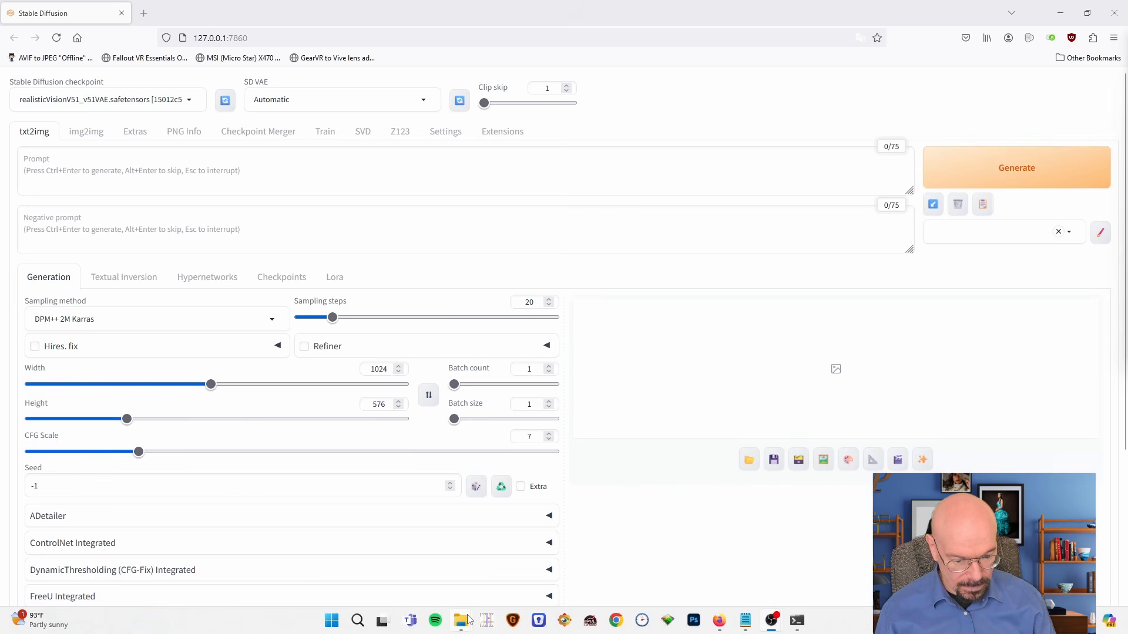
mouse_move(465, 626)
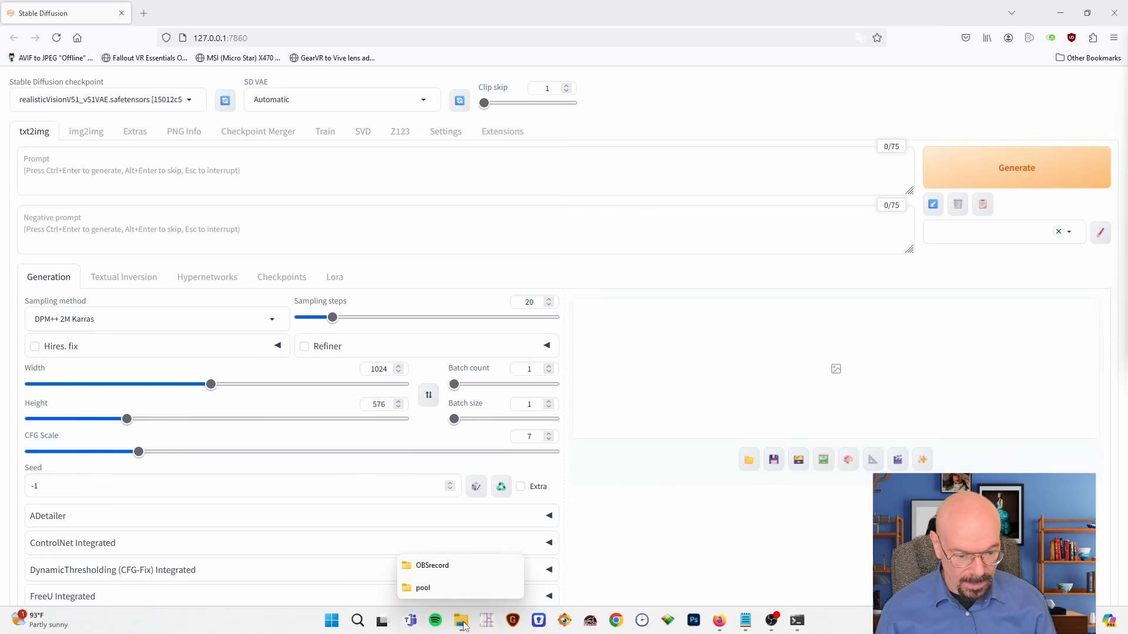
left_click(424, 587)
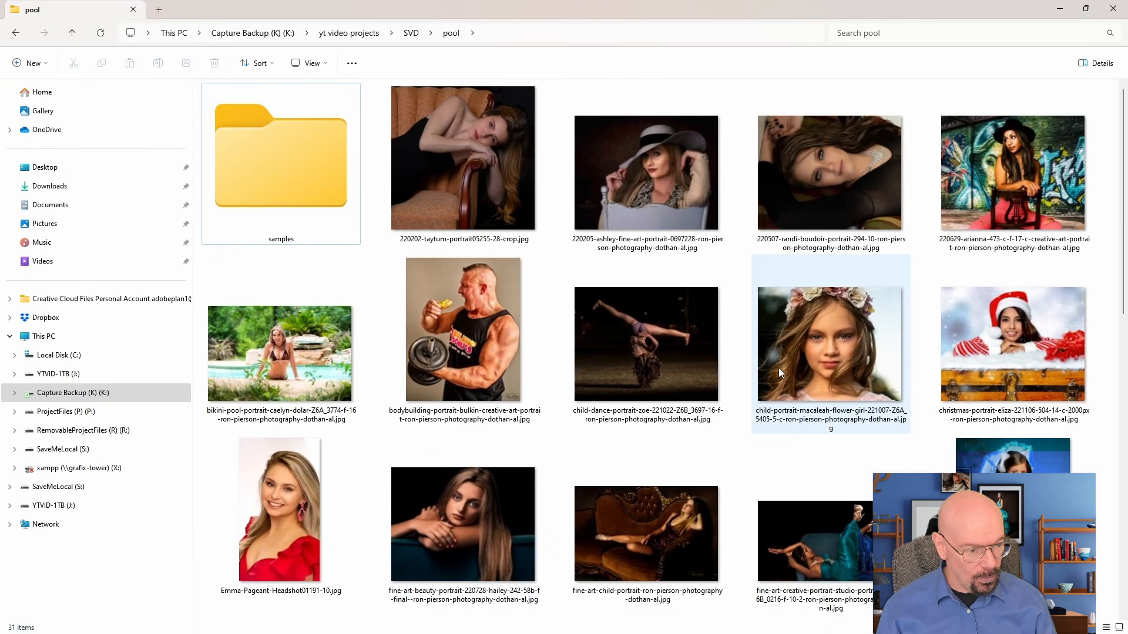
scroll(770, 351, "down", 5)
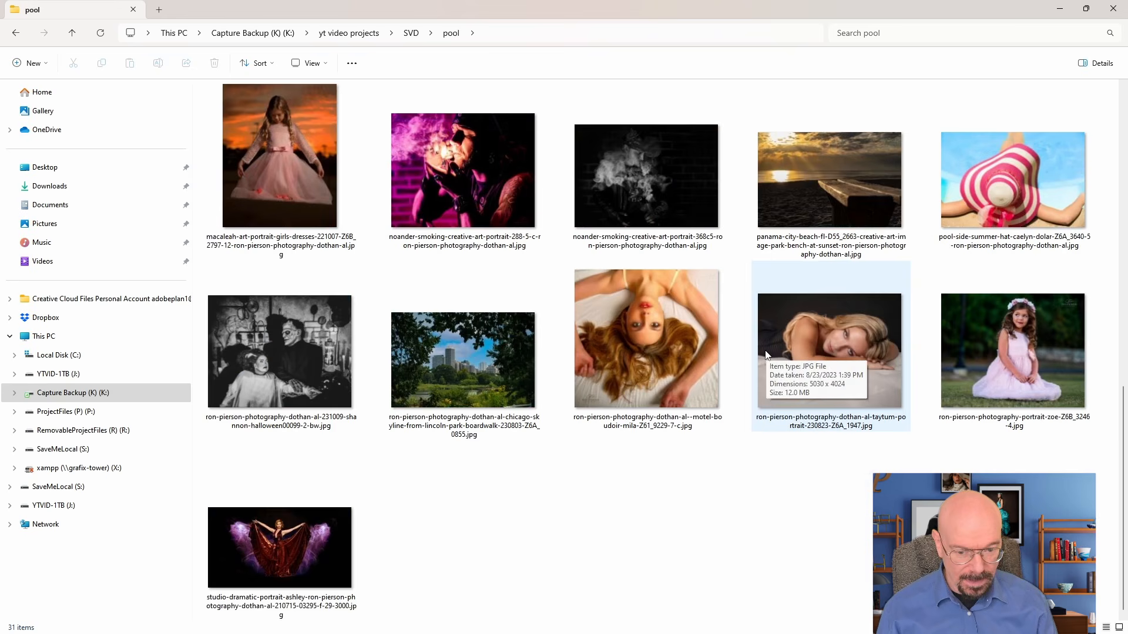
scroll(765, 353, "up", 3)
scroll(763, 351, "up", 3)
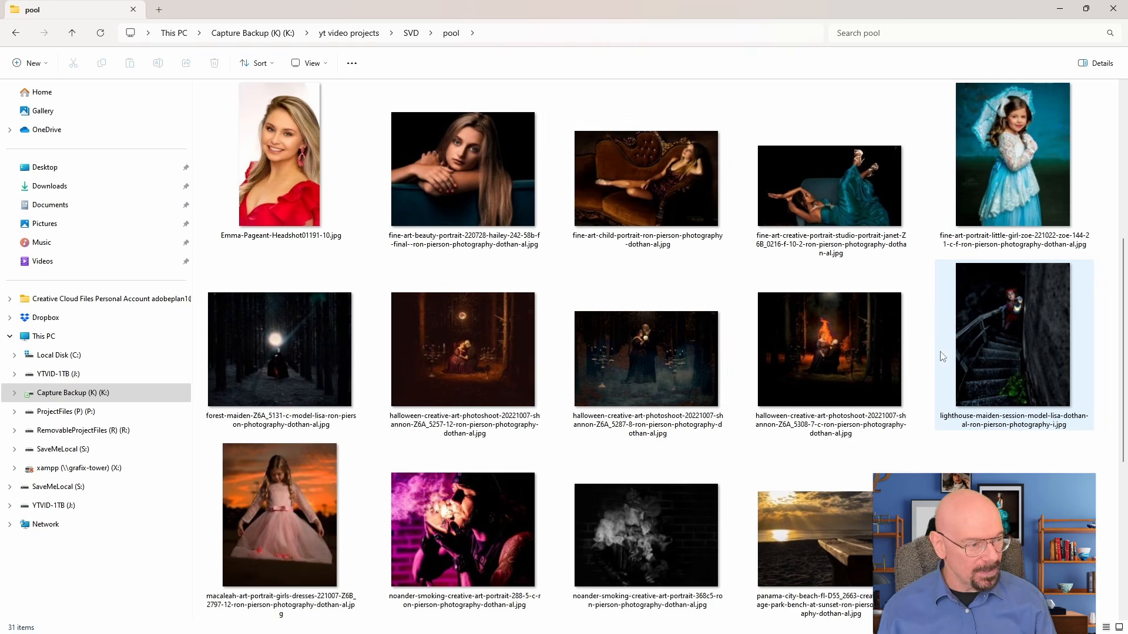
scroll(934, 355, "down", 5)
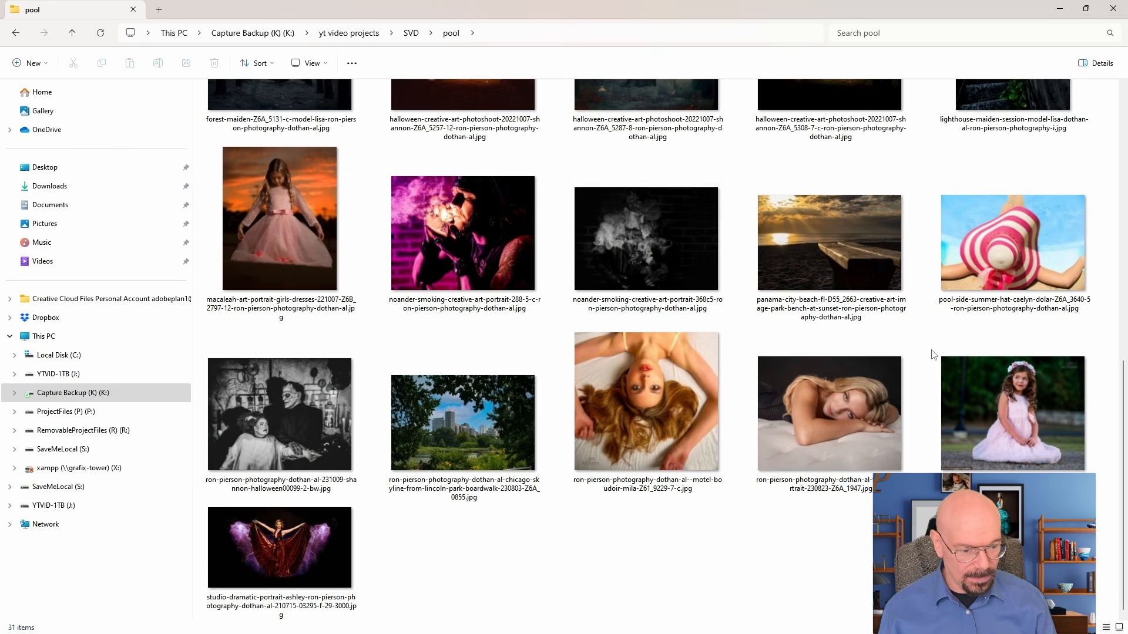
scroll(934, 354, "up", 5)
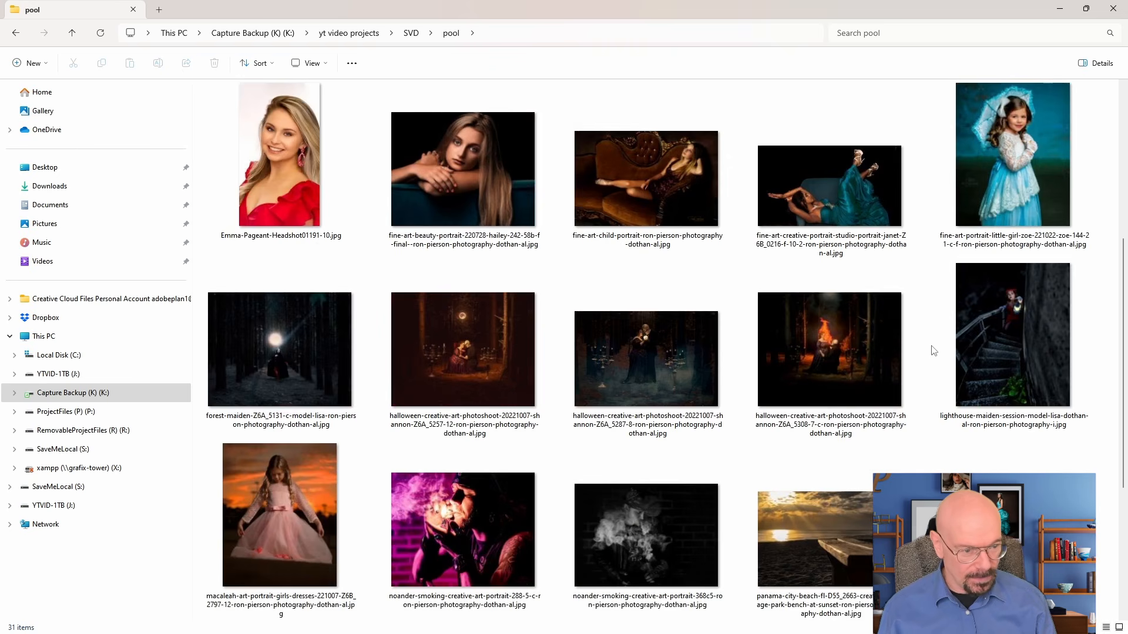
scroll(934, 350, "up", 6)
- Open the child portrait with the flower crown from the pool folder in Photoshop
left_click(805, 373)
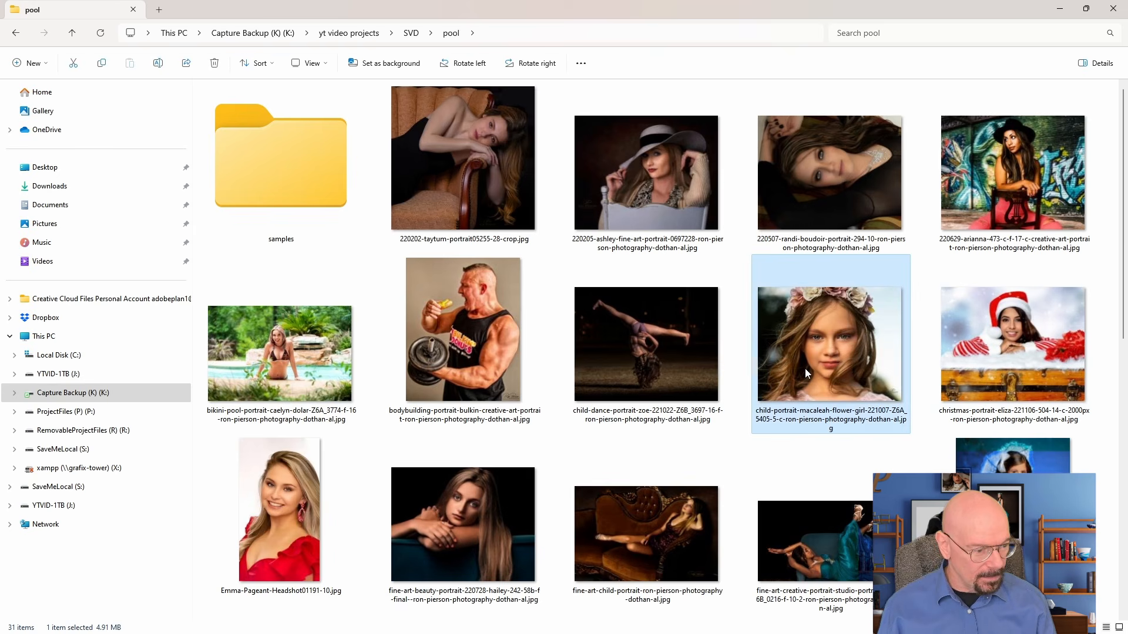
right_click(836, 357)
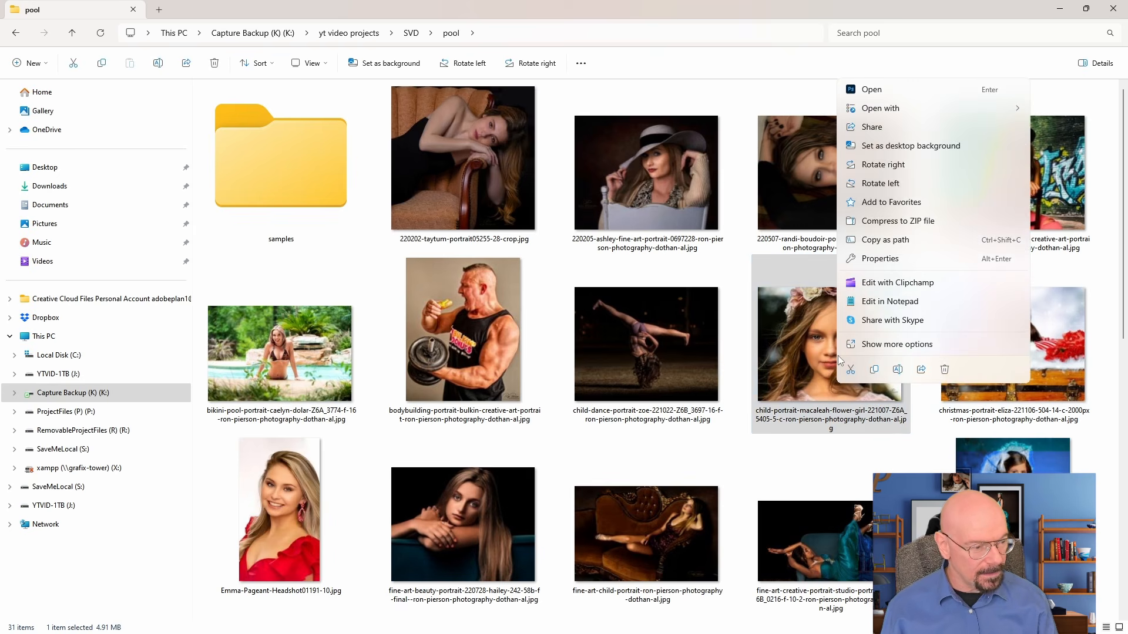
left_click(794, 364)
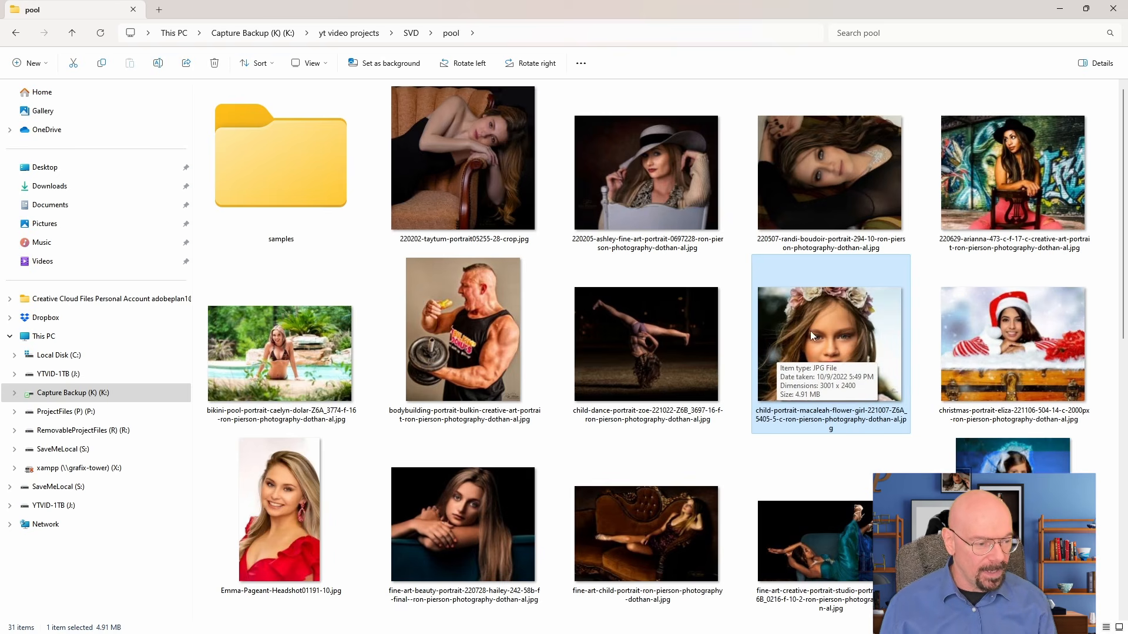
right_click(824, 319)
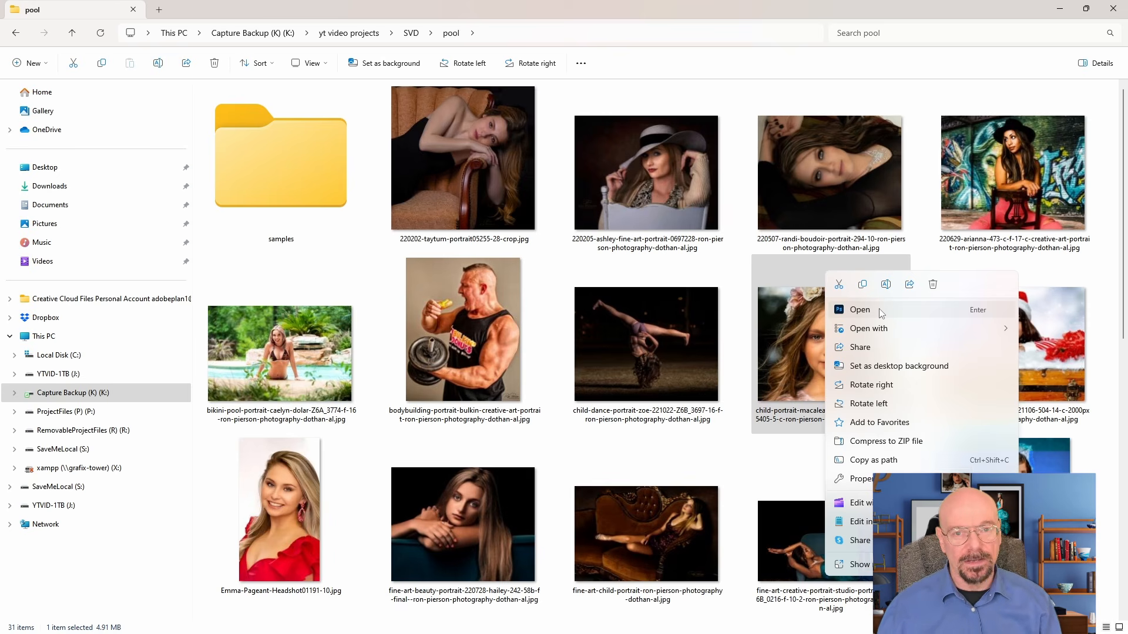
left_click(859, 310)
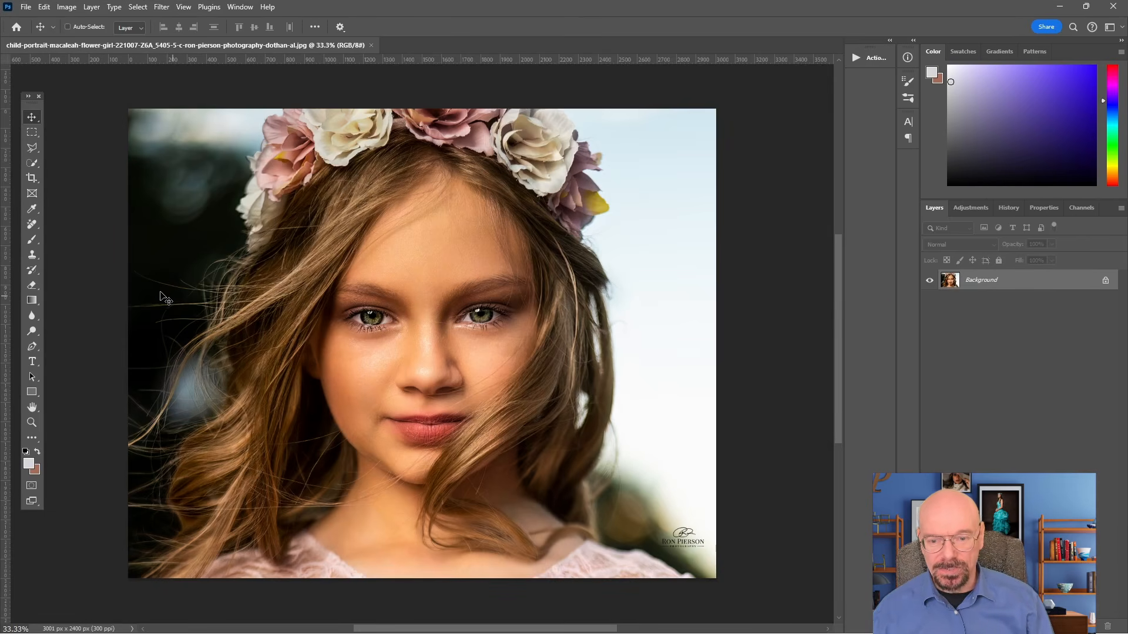
- Set up a landscape crop of the portrait with the SVD 1024 x 576 px 300 ppi crop preset
left_click(32, 179)
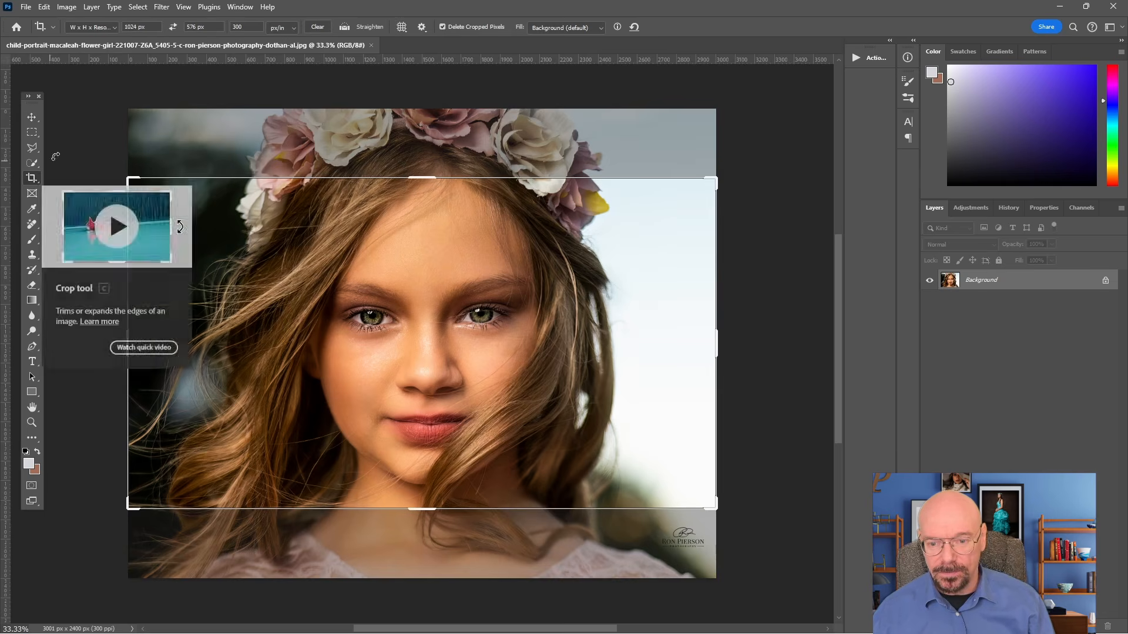
left_click(115, 27)
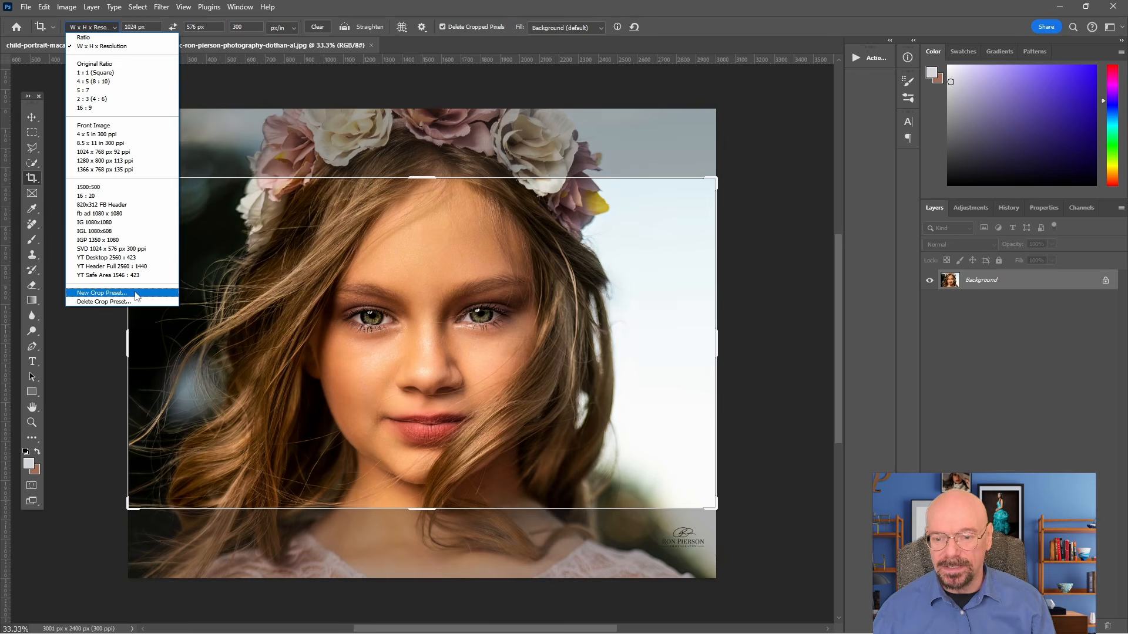
left_click(133, 249)
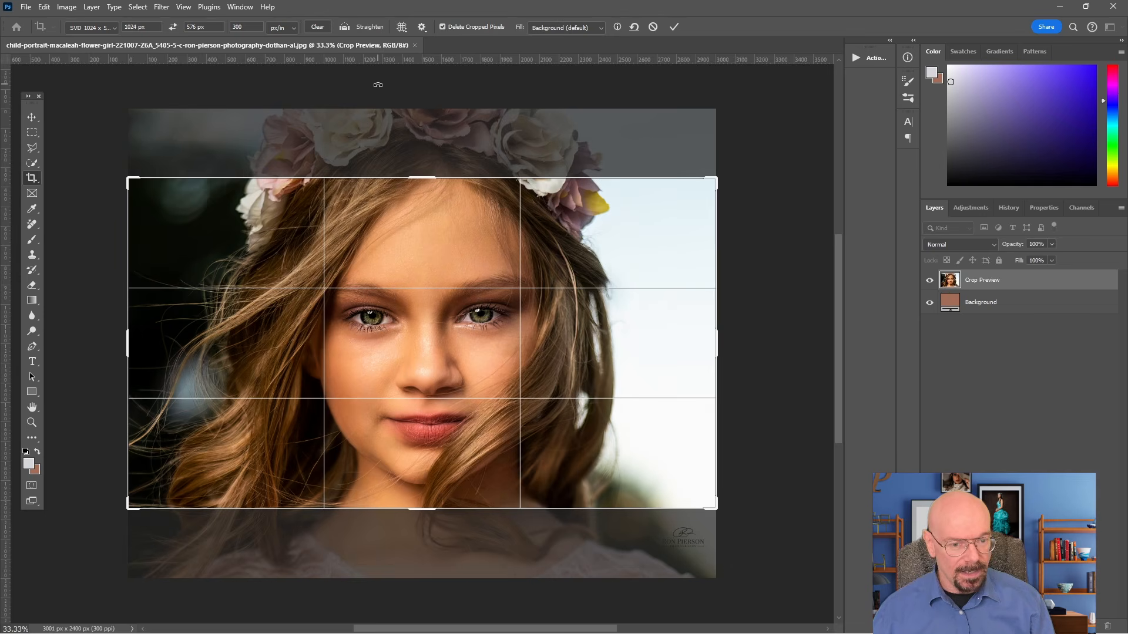
left_click(173, 27)
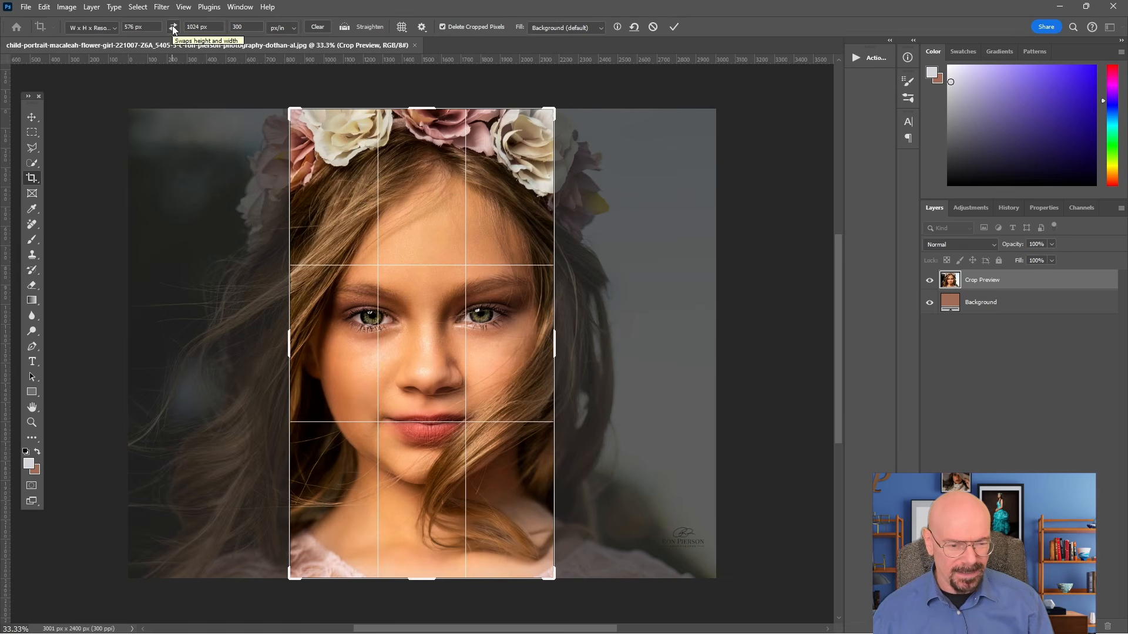
left_click(173, 27)
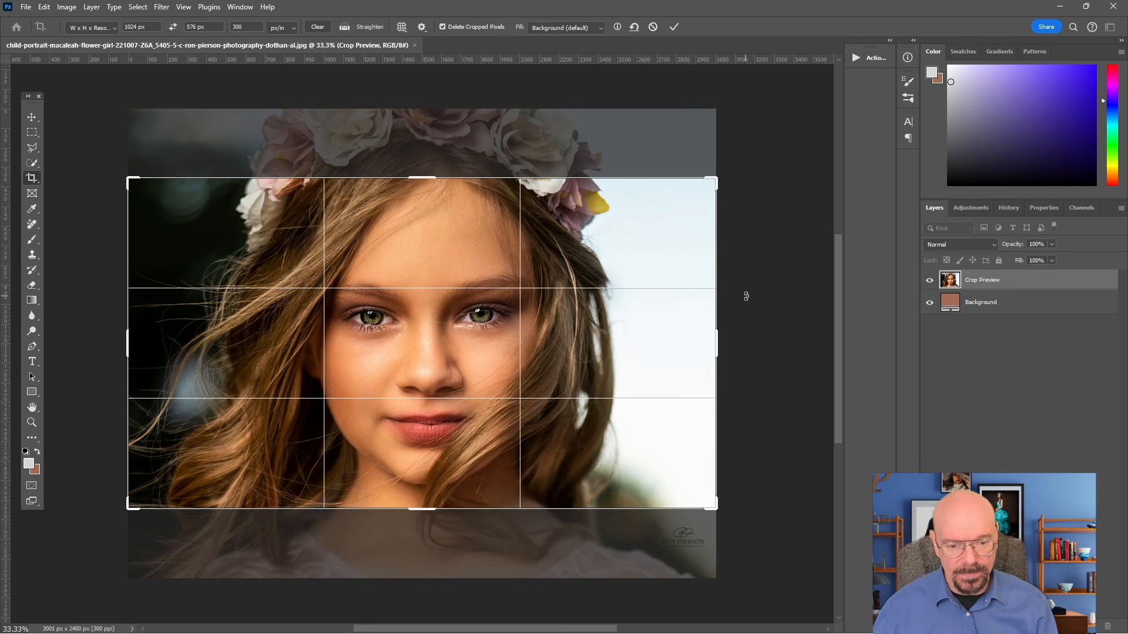
- Nudge the photo slightly downward inside the crop frame to show more of the flower crown, and apply the crop
left_click(489, 354)
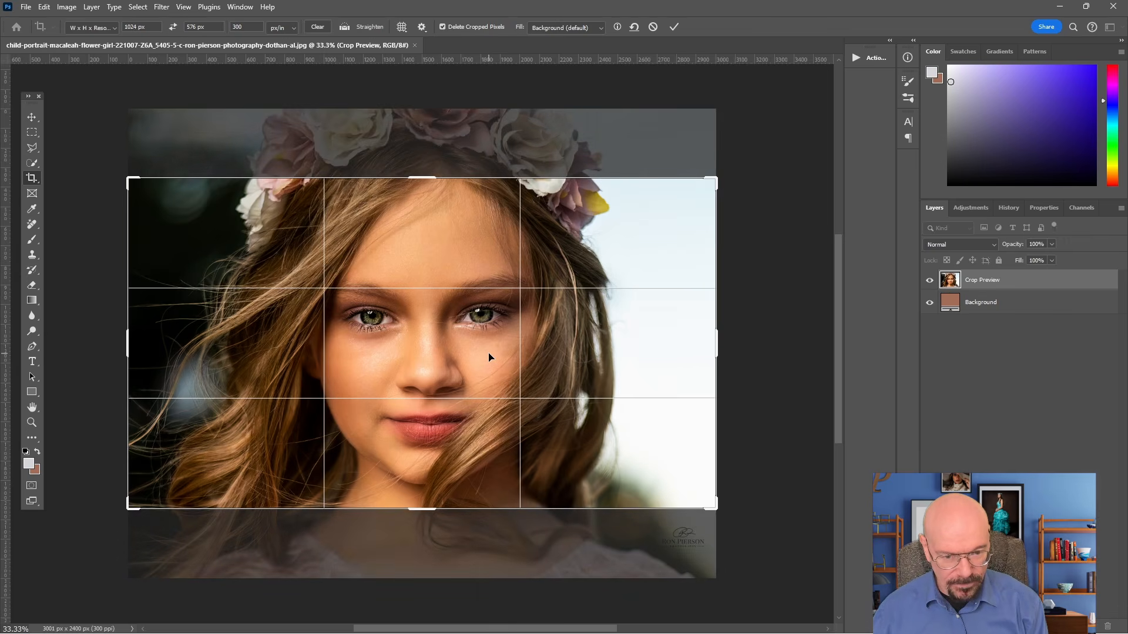
key("Up")
key("Down")
key("Down")
key("Down")
key("Down")
key("Down")
key("Down")
key("Down")
key("Down")
key("Down")
key("Down")
key("Down")
key("Down")
key("Down")
key("Down")
key("Down")
key("Down")
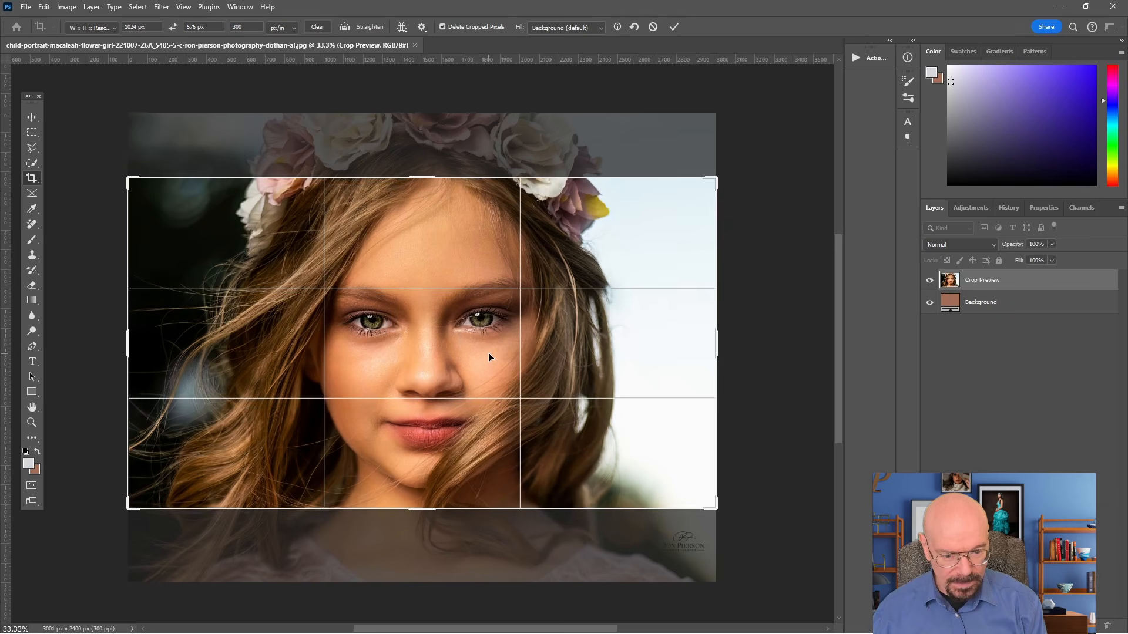
key("Down")
key("Down")
key("Down")
key("Down")
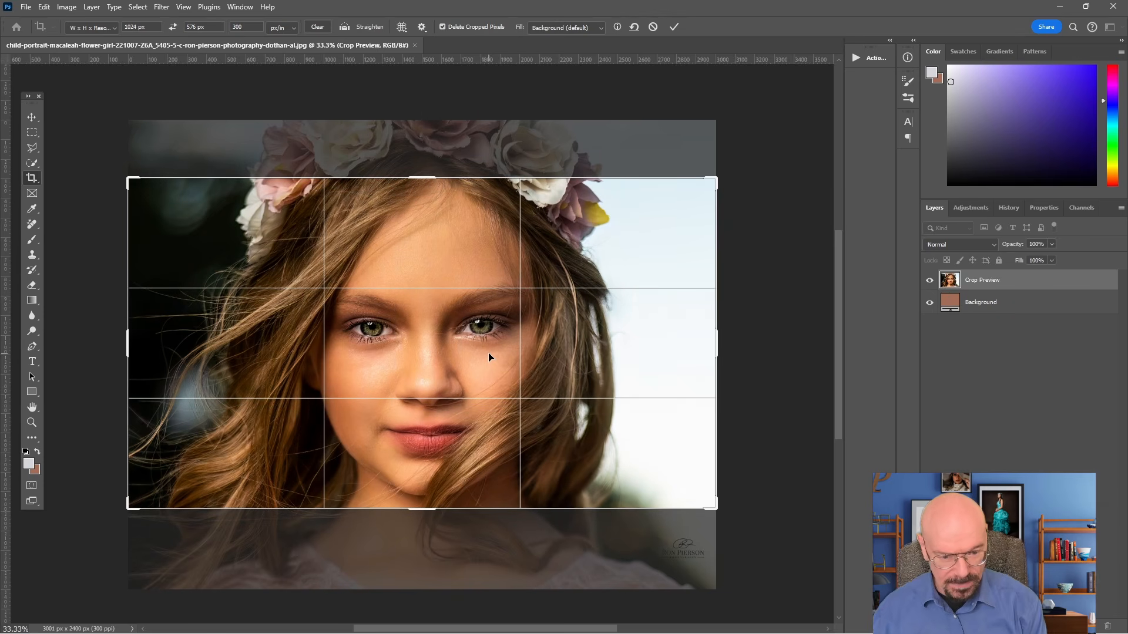
key("Return")
- Start a Save for Web export of the cropped portrait as a JPEG at quality 100
scroll(240, 219, "up", 5)
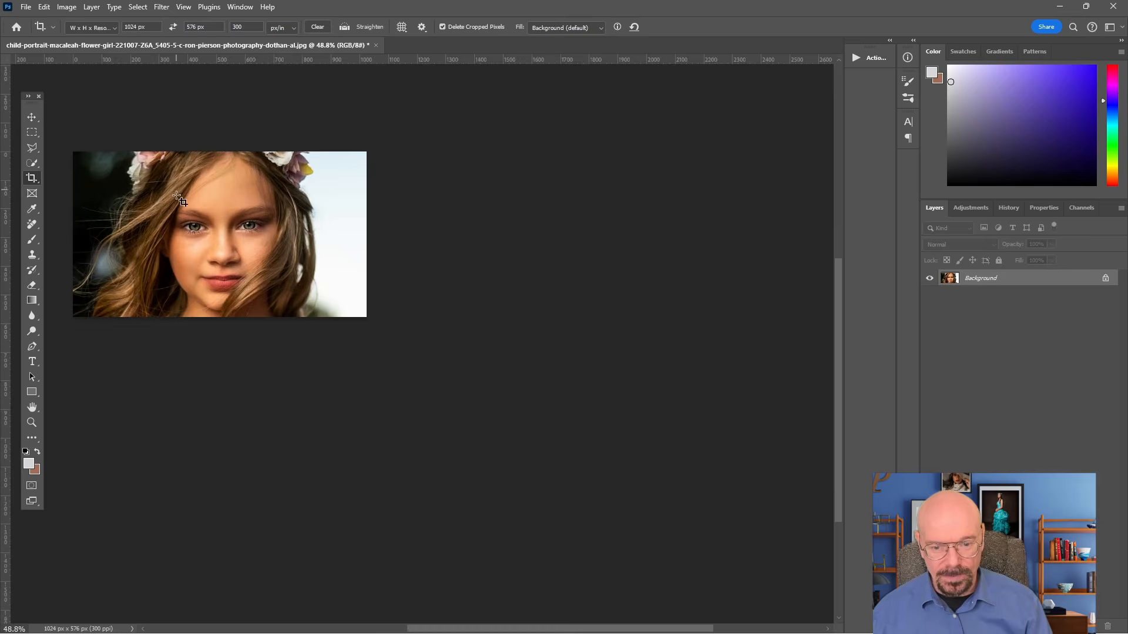
left_click_drag(235, 229, 377, 269)
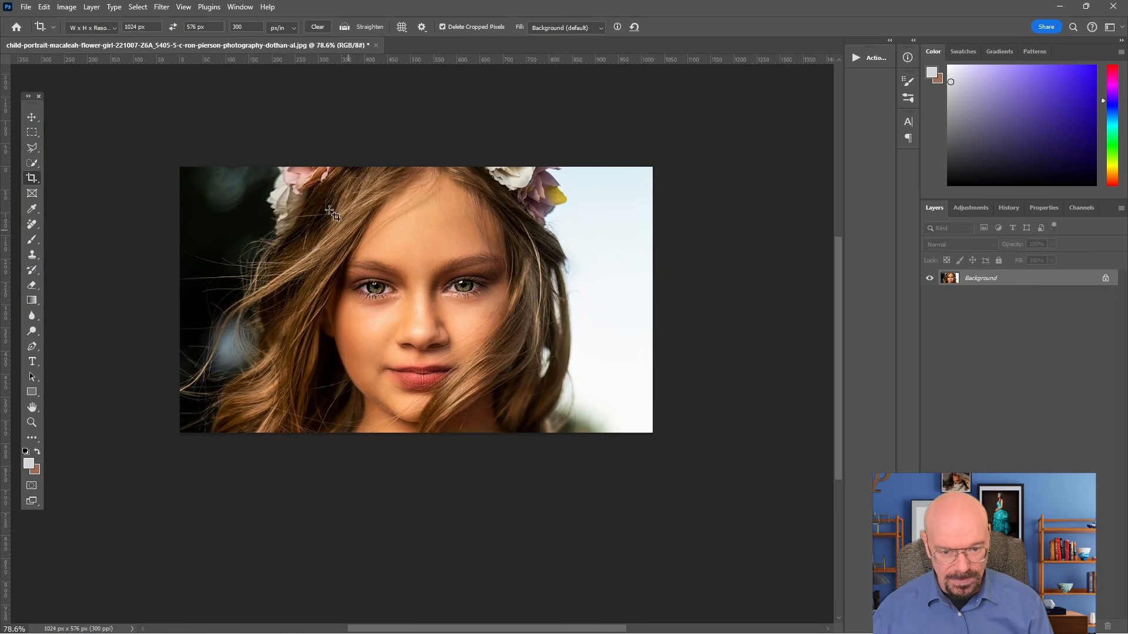
left_click(26, 7)
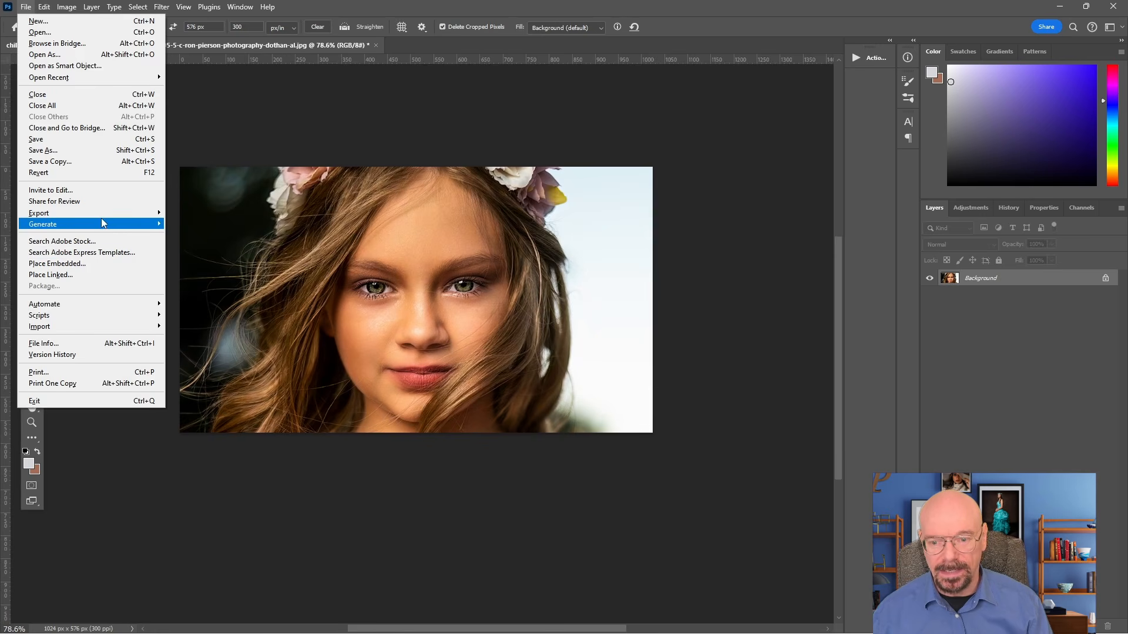
mouse_move(101, 213)
left_click(277, 260)
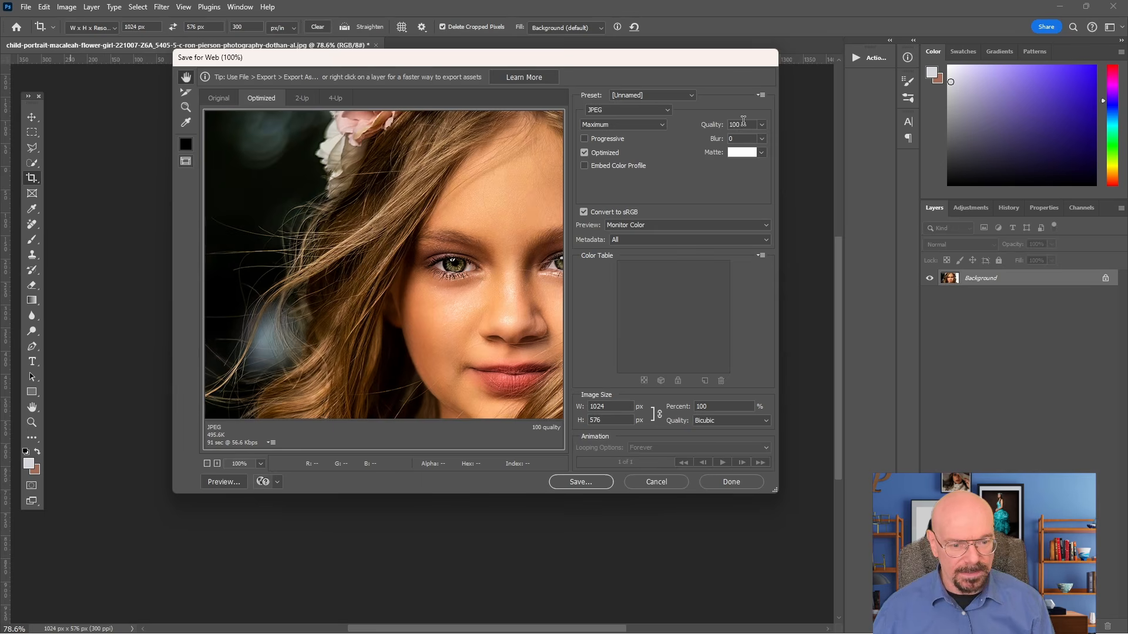
left_click(582, 482)
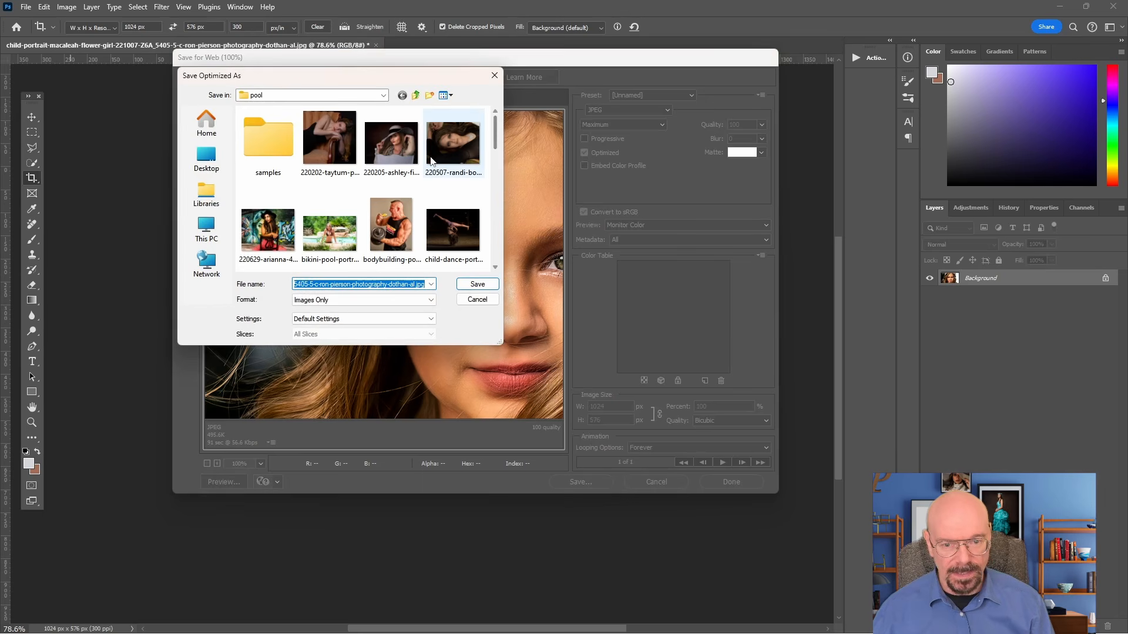
- Save the exported image as sample 1 in the samples subfolder of the pool folder
double_click(279, 142)
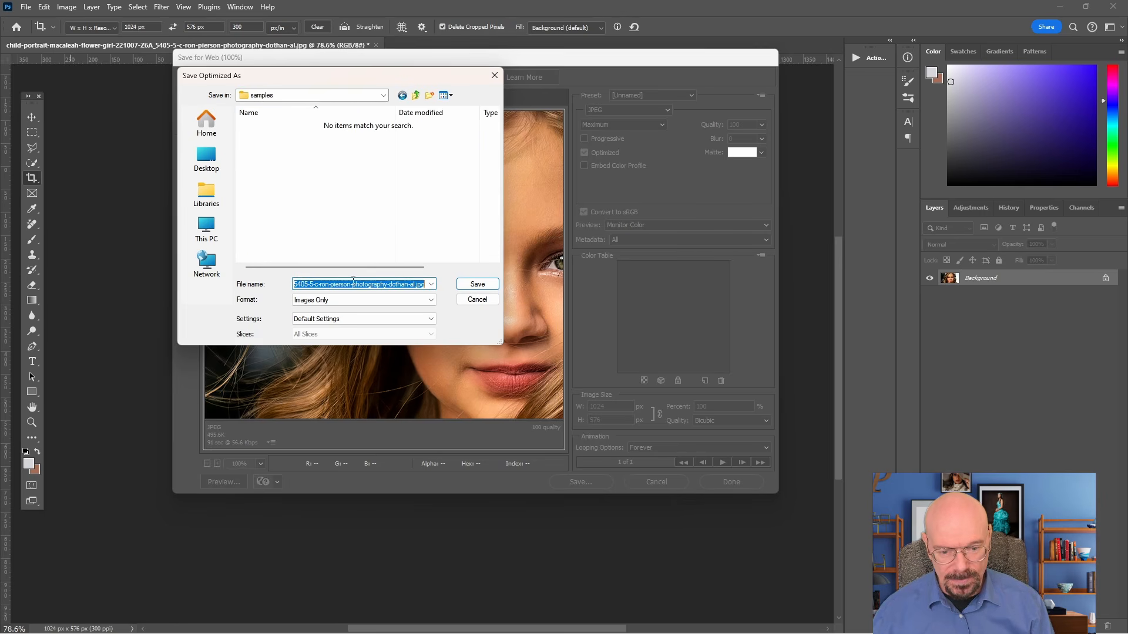
type("samp")
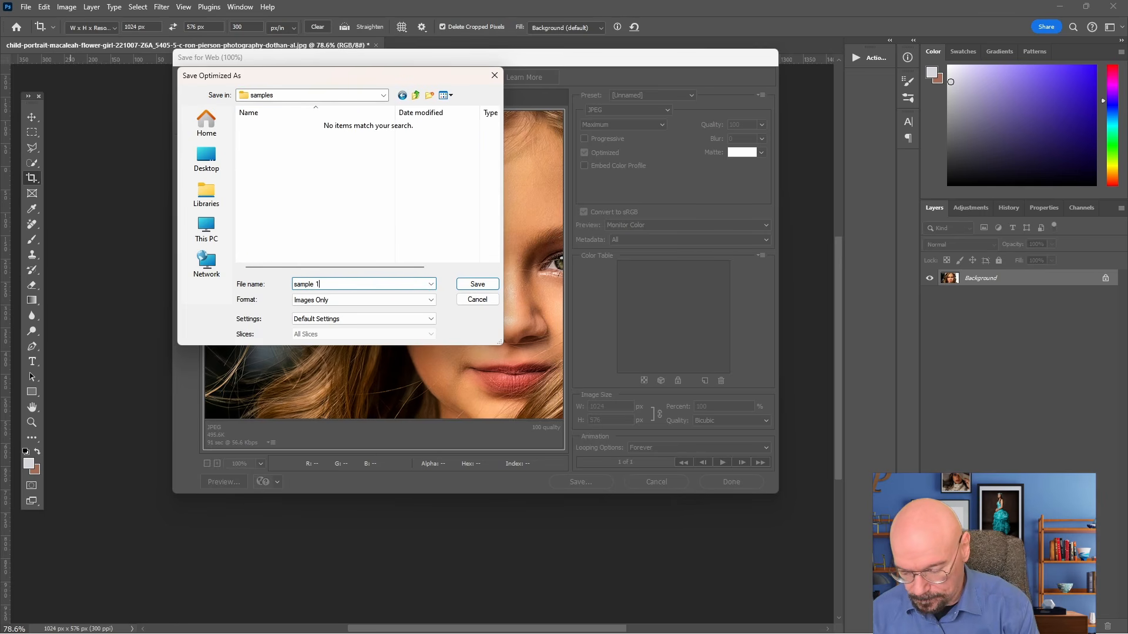
type("le")
key("Return")
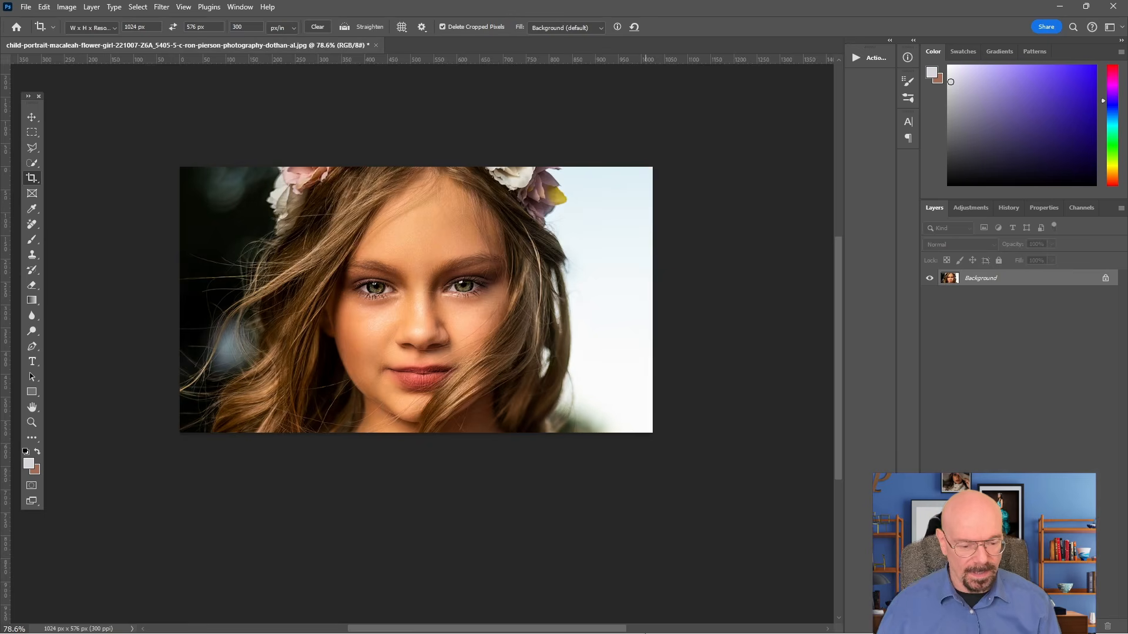
- Switch to Stable Diffusion in the browser and load sample-1.jpg from the pool's samples folder as the SVD input image
left_click(718, 620)
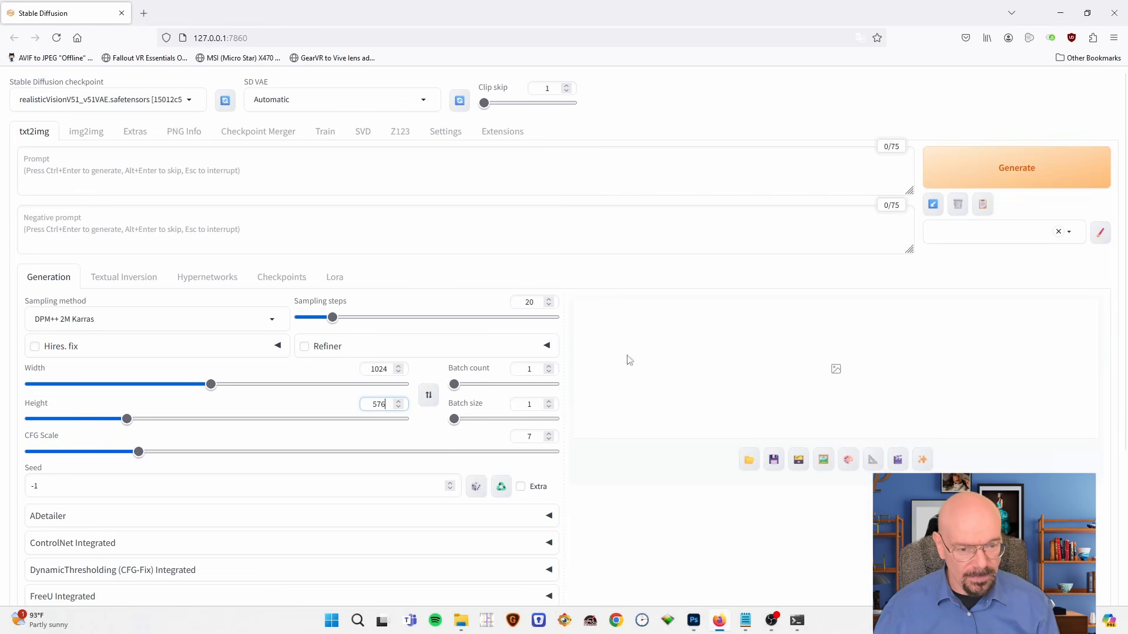
left_click(366, 134)
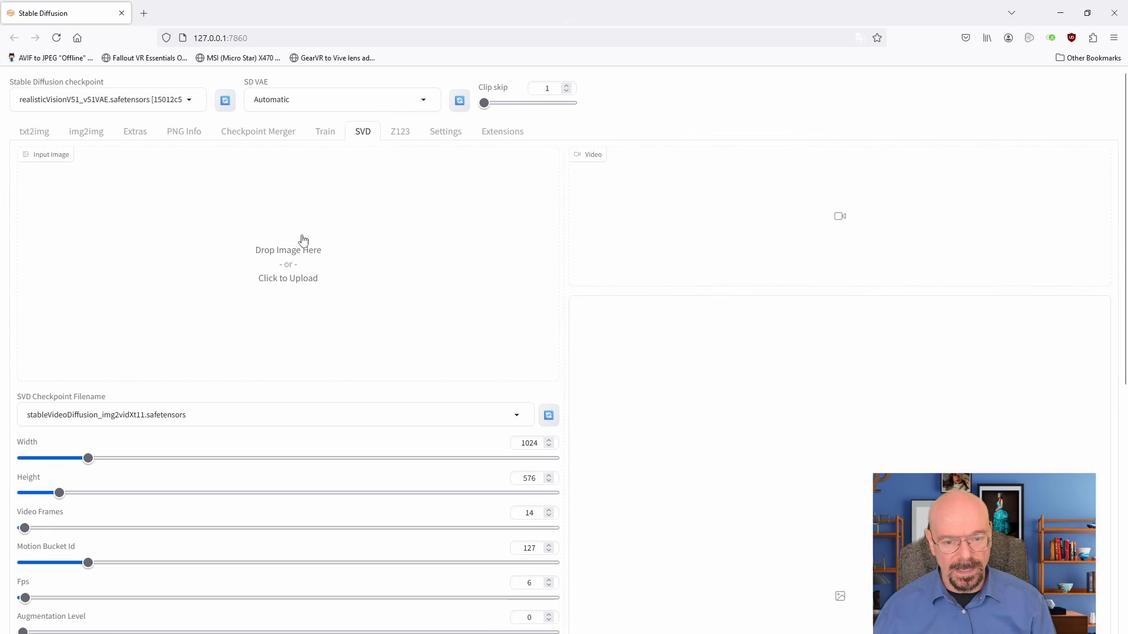
left_click(280, 254)
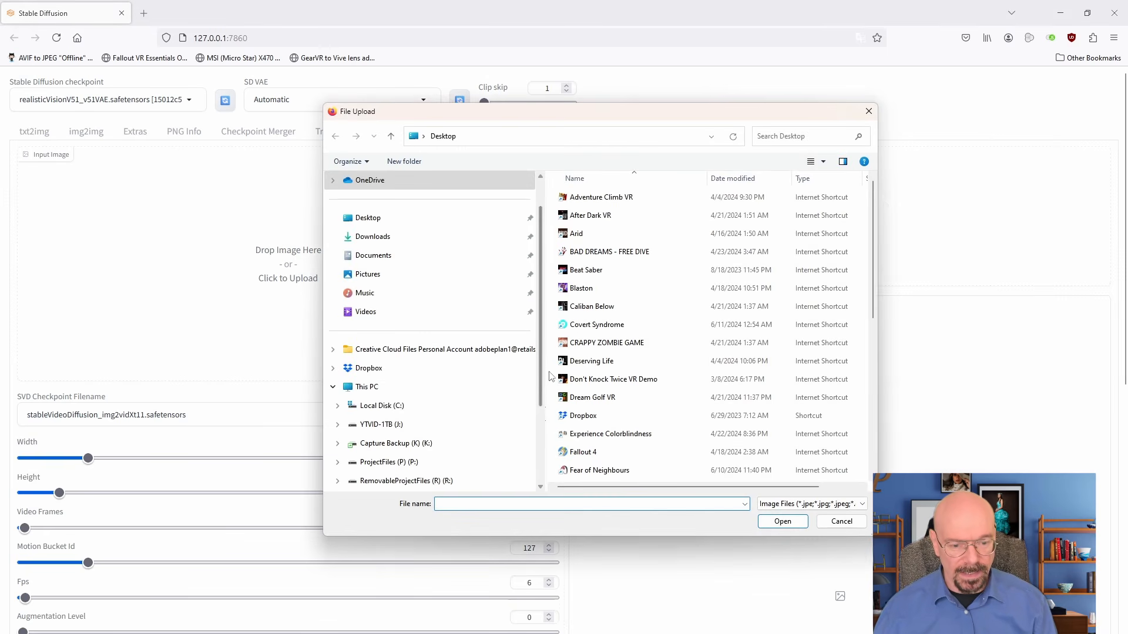
scroll(545, 343, "down", 2)
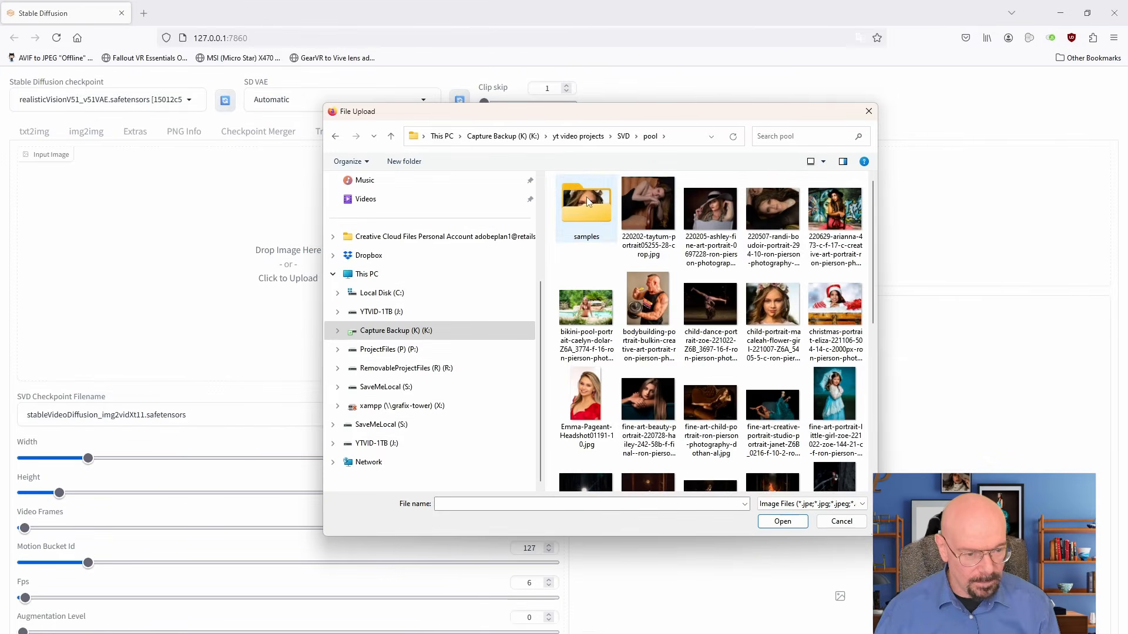
double_click(587, 217)
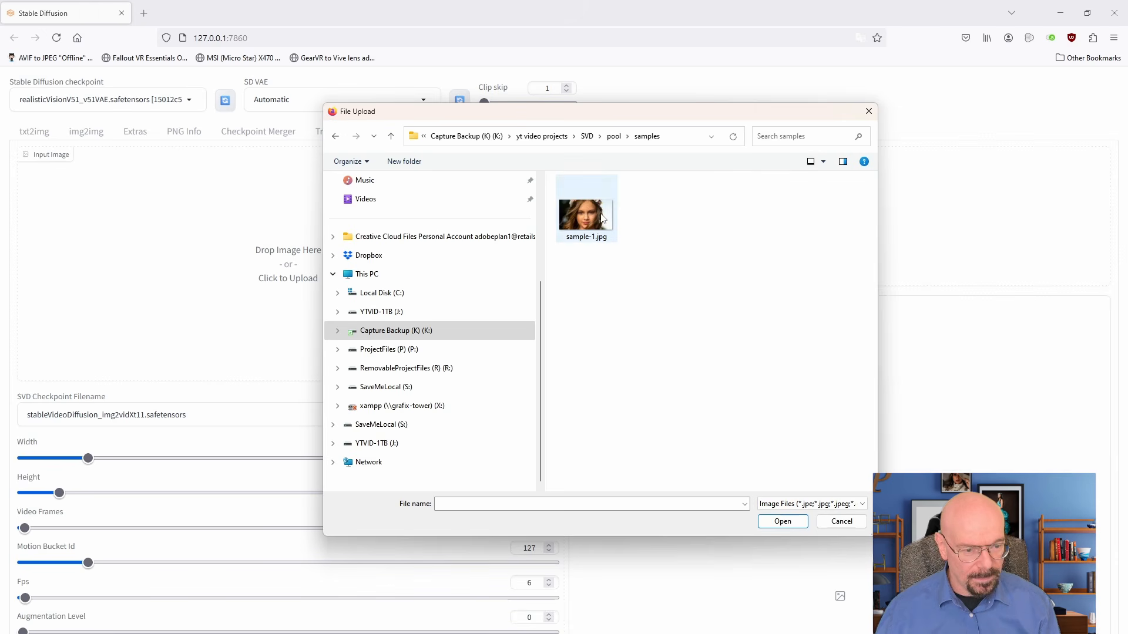
left_click(599, 216)
left_click(782, 521)
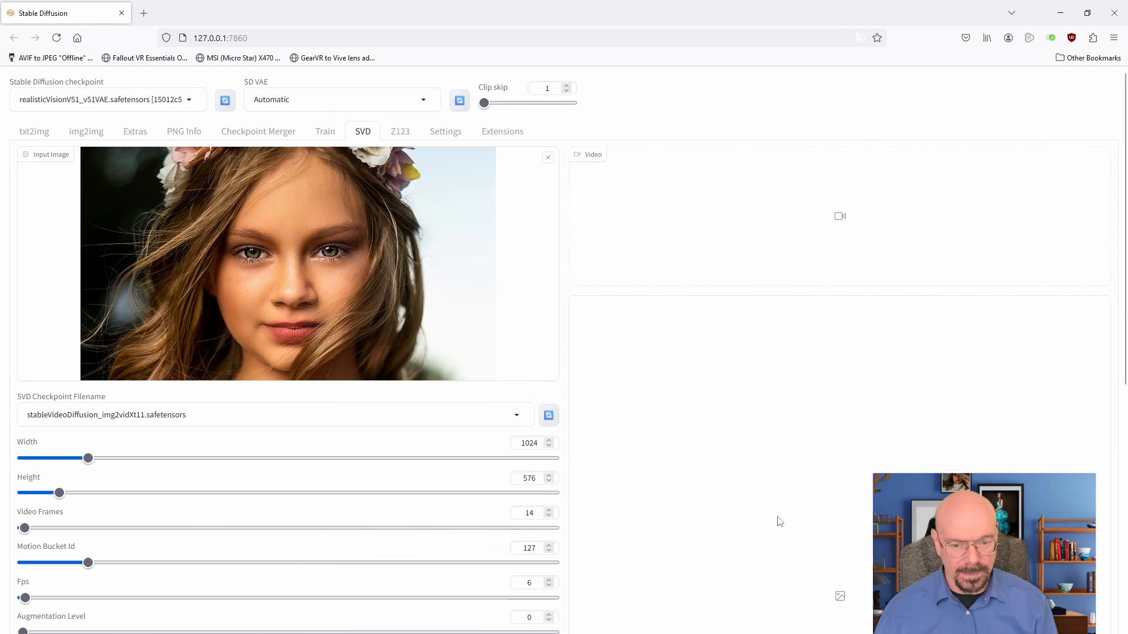
- Set the SVD video frames to 24 and the Motion Bucket Id to 30
scroll(369, 406, "down", 1)
scroll(369, 406, "down", 2)
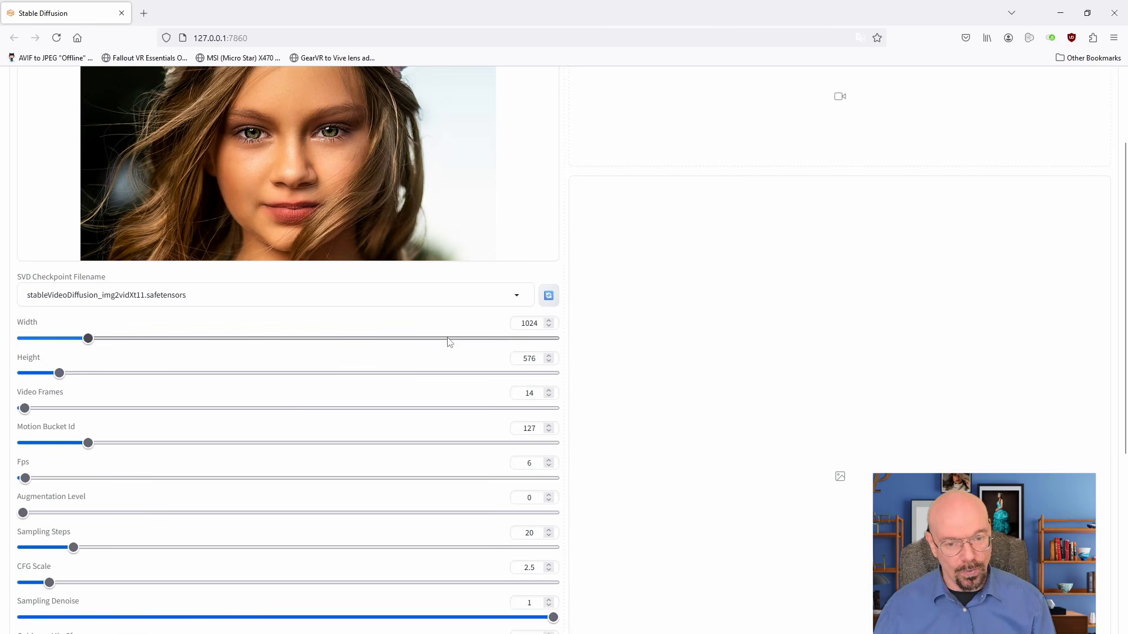
scroll(469, 362, "up", 2)
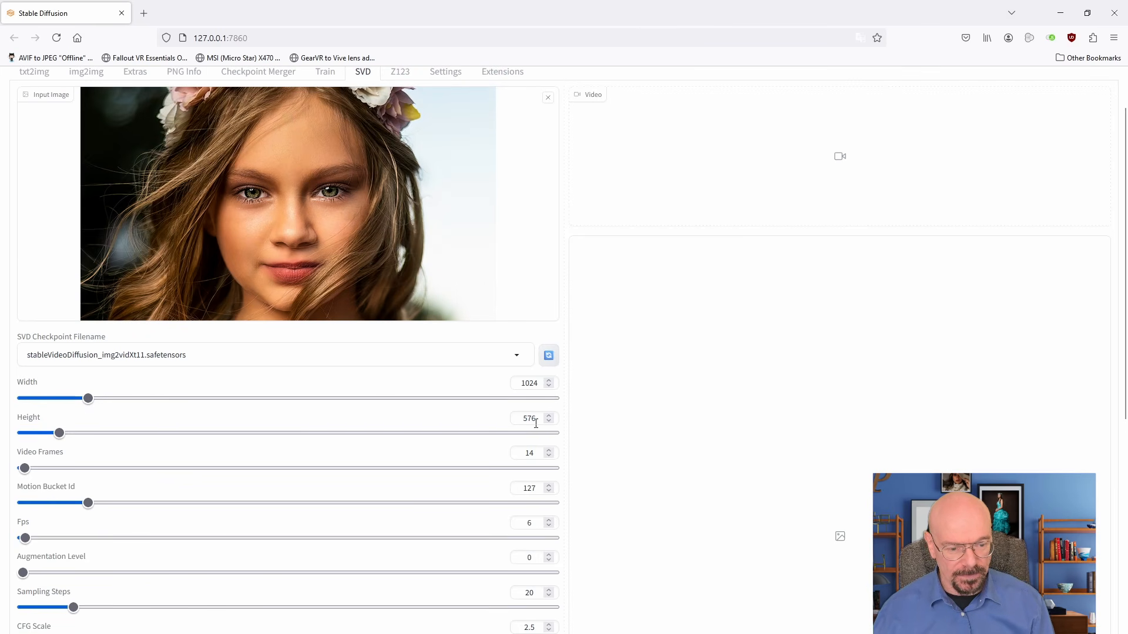
scroll(471, 450, "down", 2)
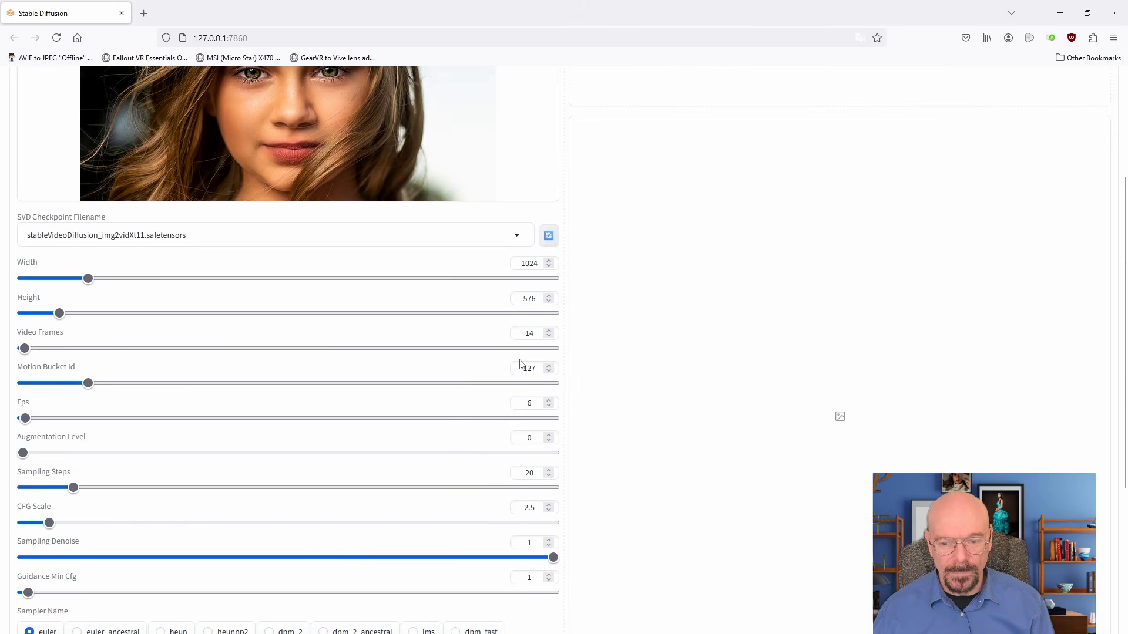
double_click(540, 333)
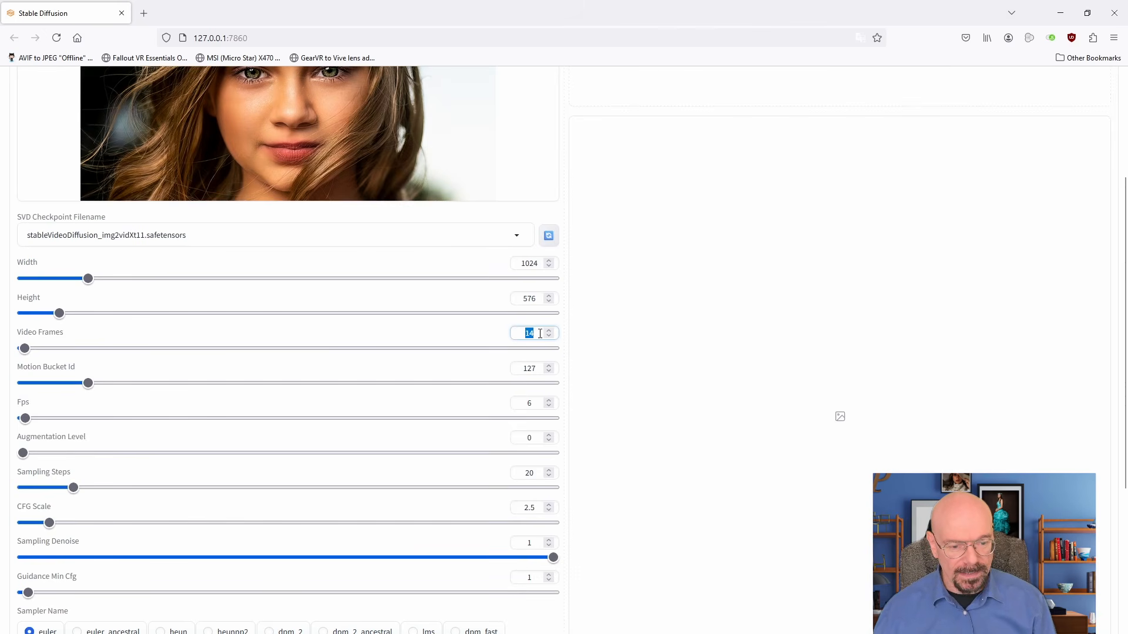
type("24")
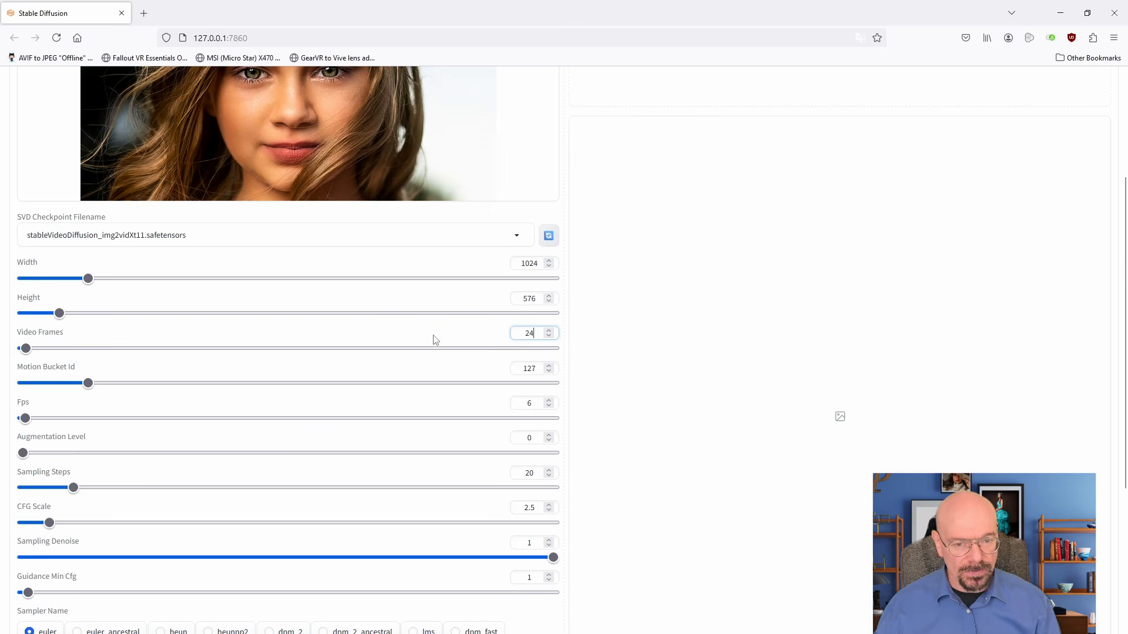
scroll(433, 376, "up", 1)
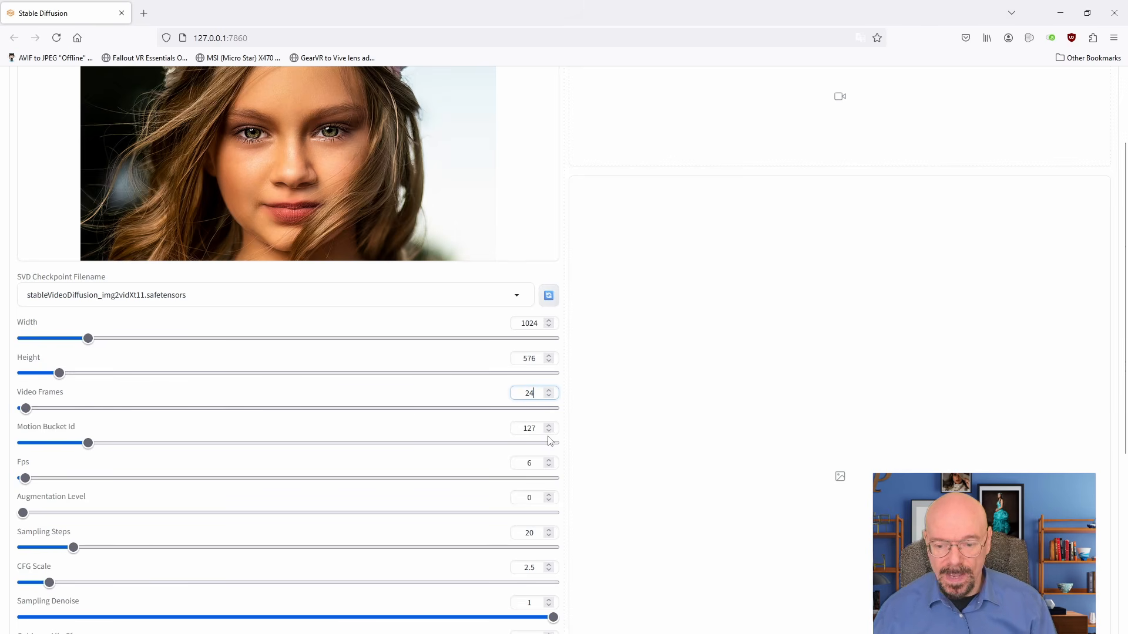
scroll(518, 428, "down", 1)
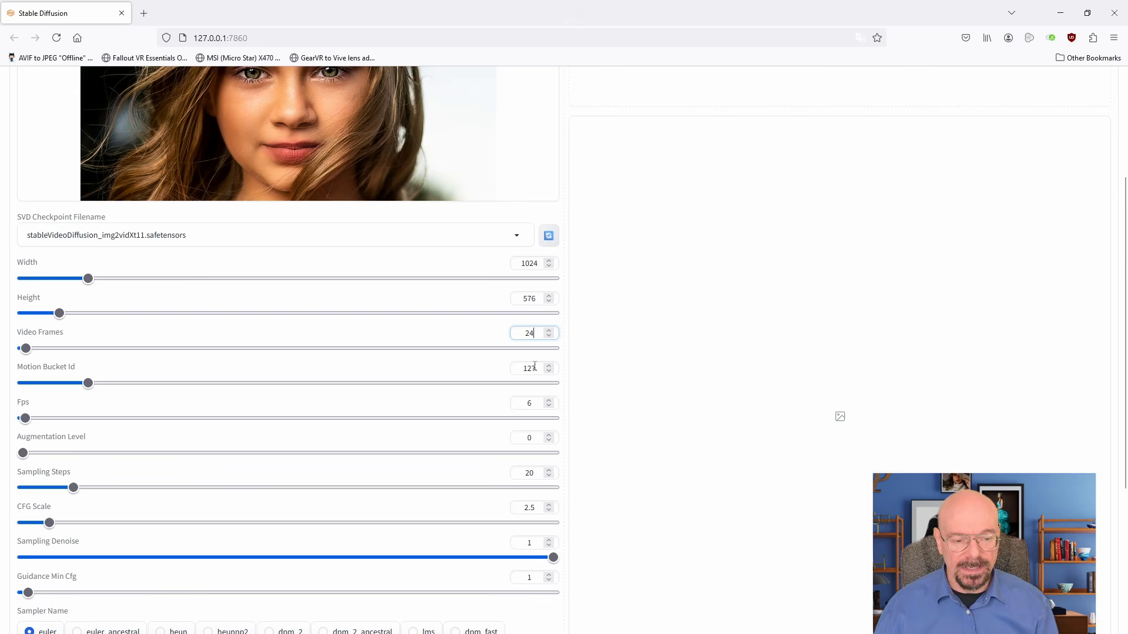
double_click(540, 365)
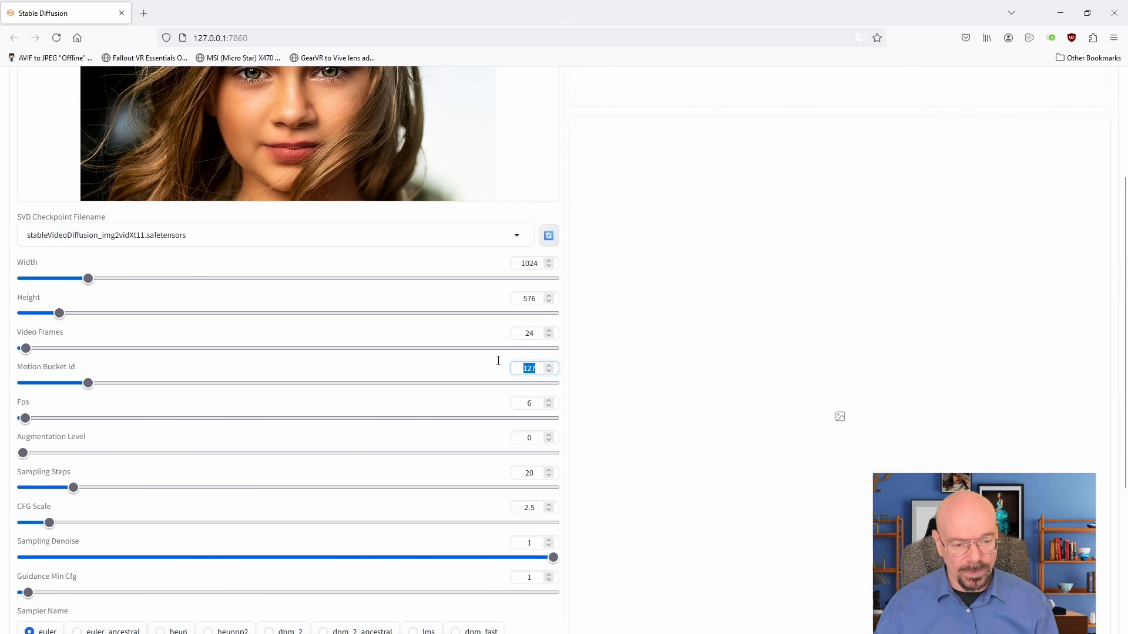
type("30")
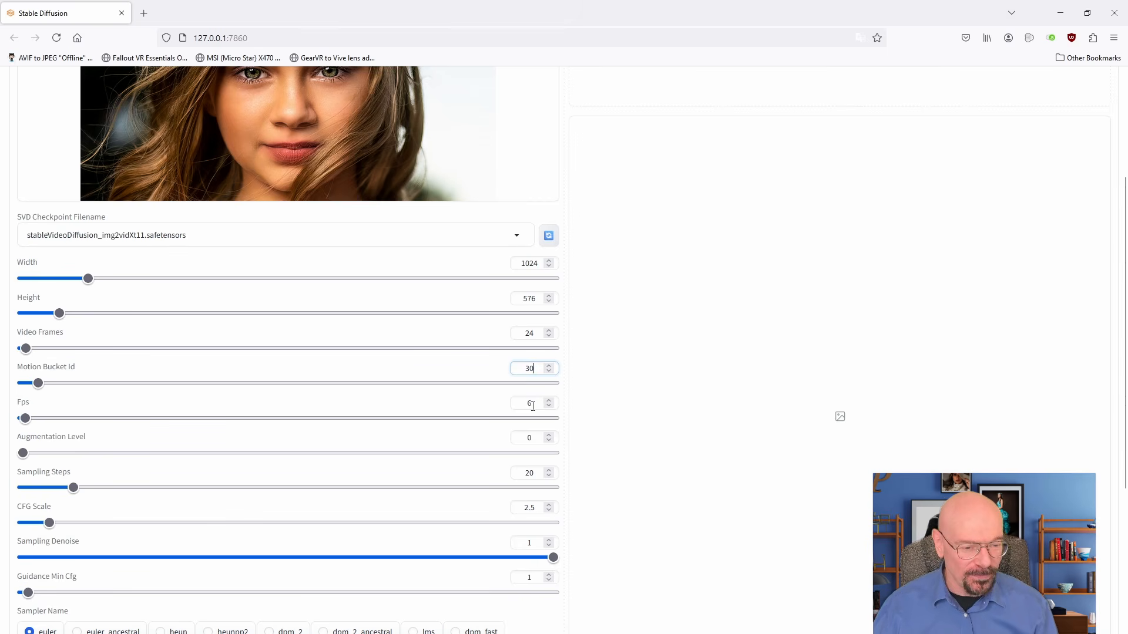
- Set the SVD frame rate to 12 fps and the sampling steps to 30
double_click(538, 403)
type("12")
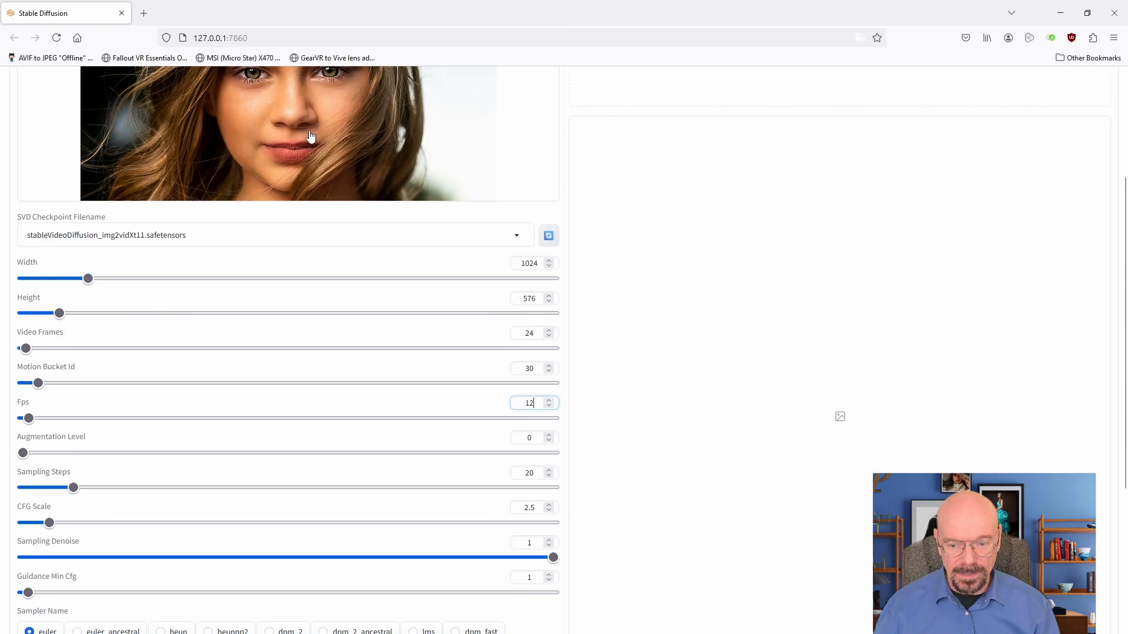
double_click(538, 472)
type("30")
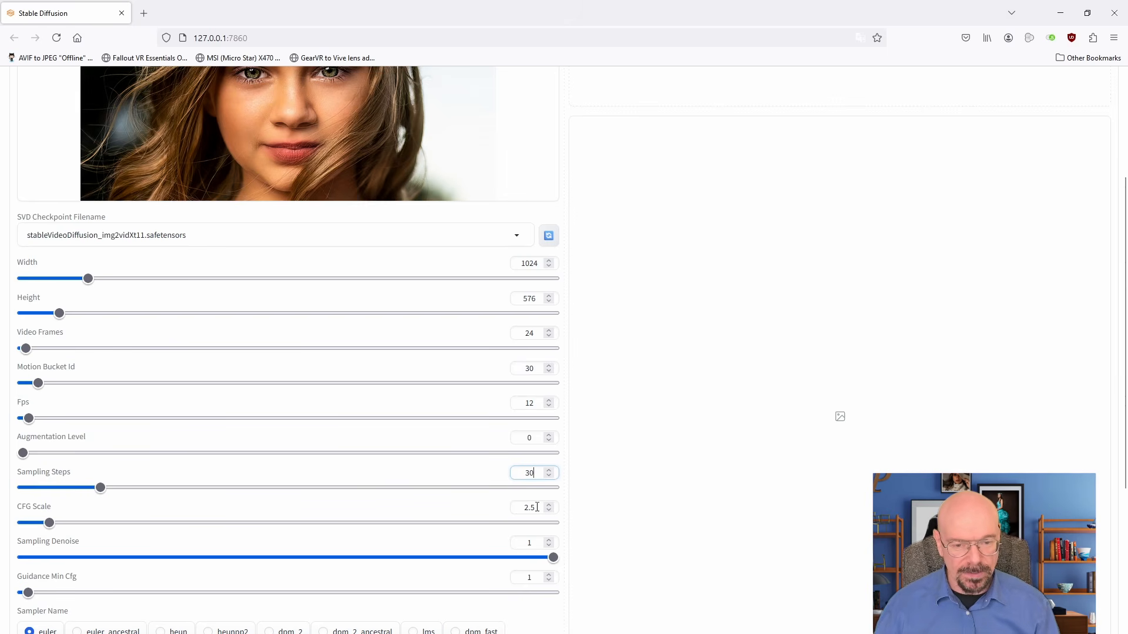
- Set the SVD seed to 30000, keeping the euler sampler and karras scheduler
scroll(536, 507, "up", 5)
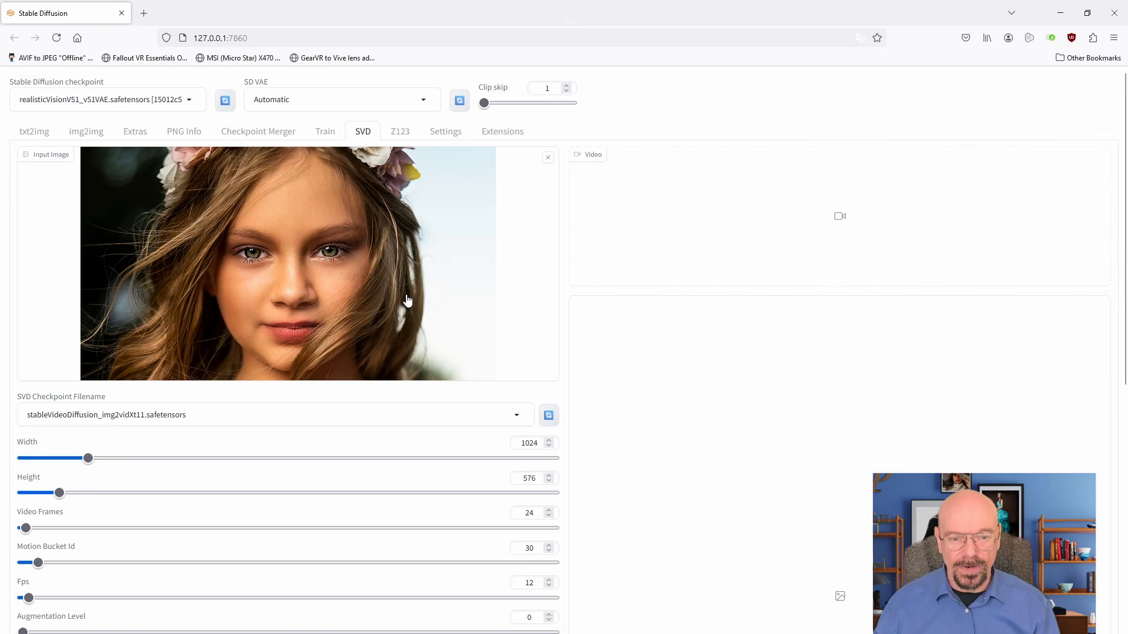
scroll(400, 300, "down", 6)
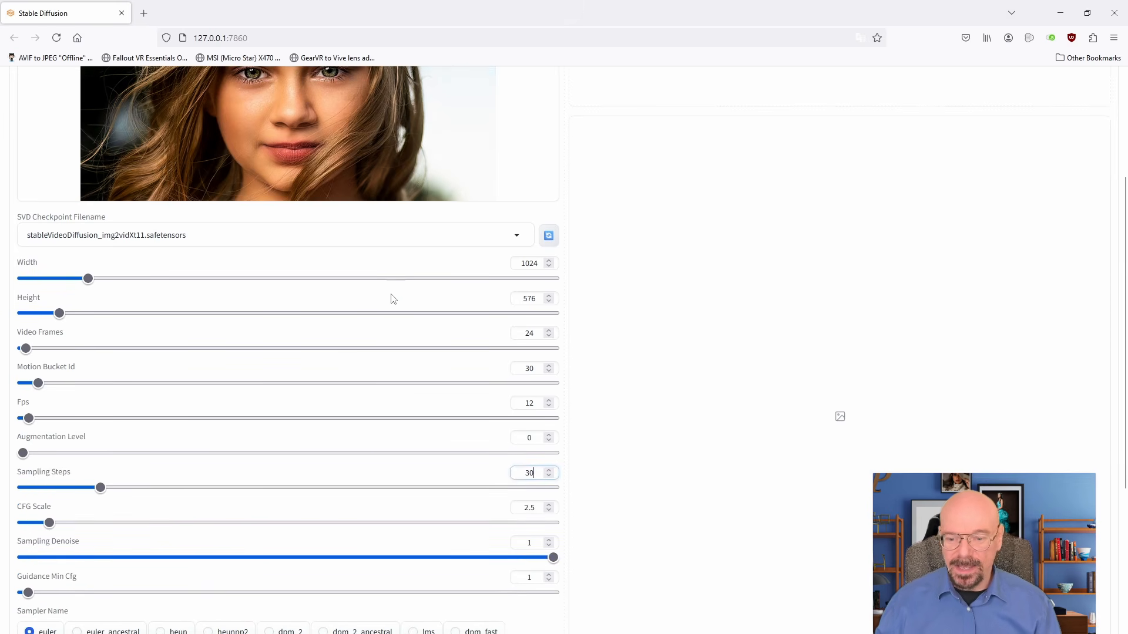
scroll(393, 299, "up", 5)
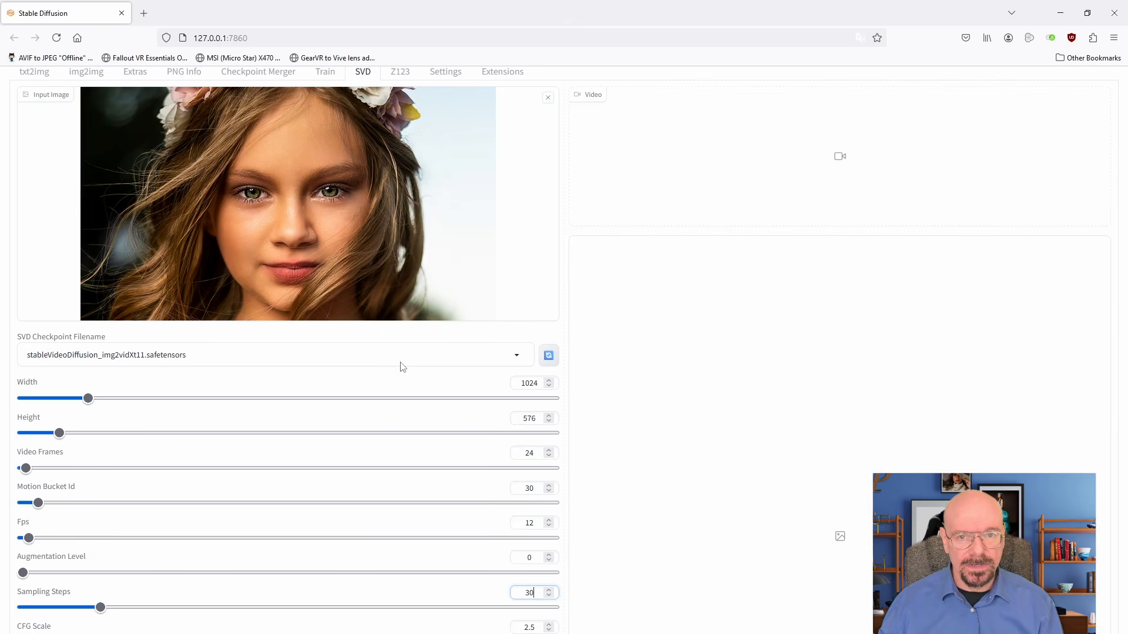
scroll(403, 369, "down", 4)
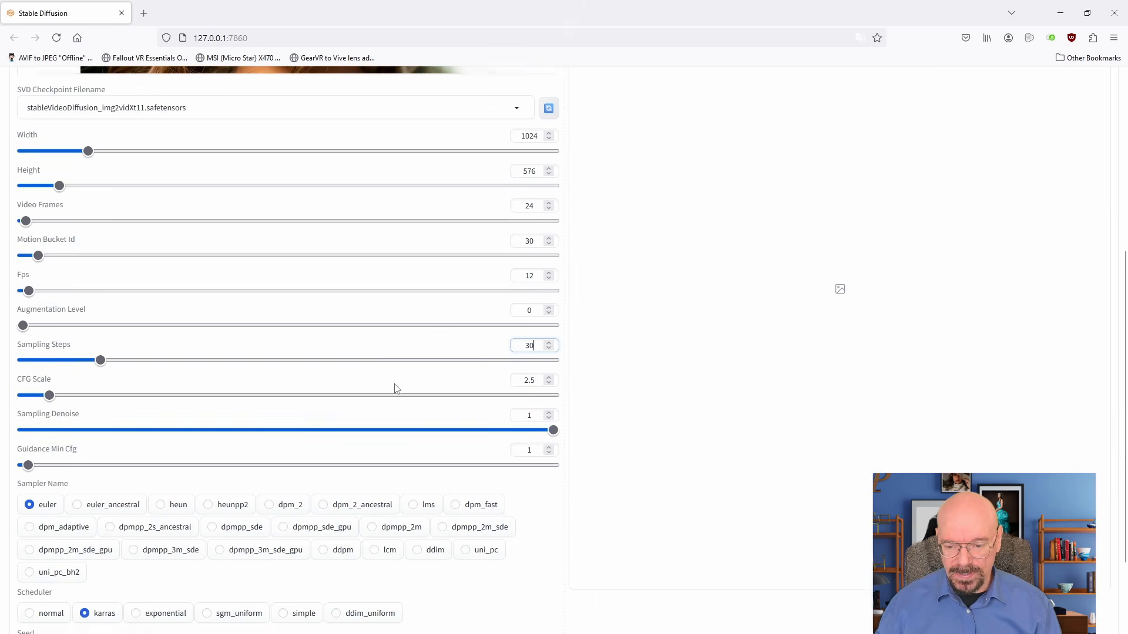
scroll(393, 387, "down", 2)
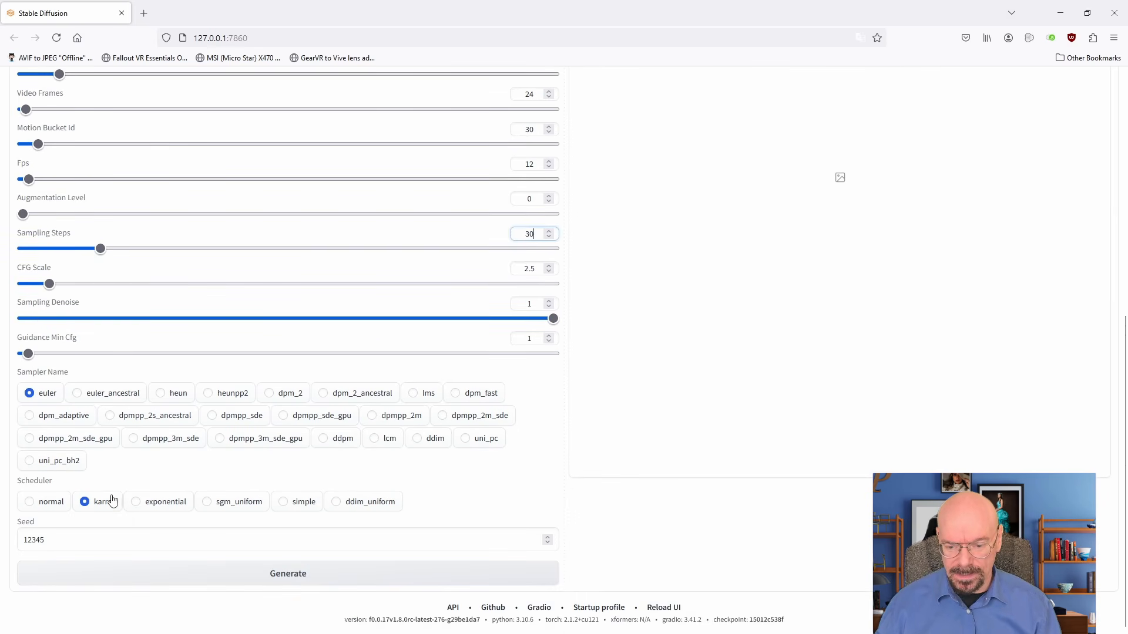
double_click(91, 534)
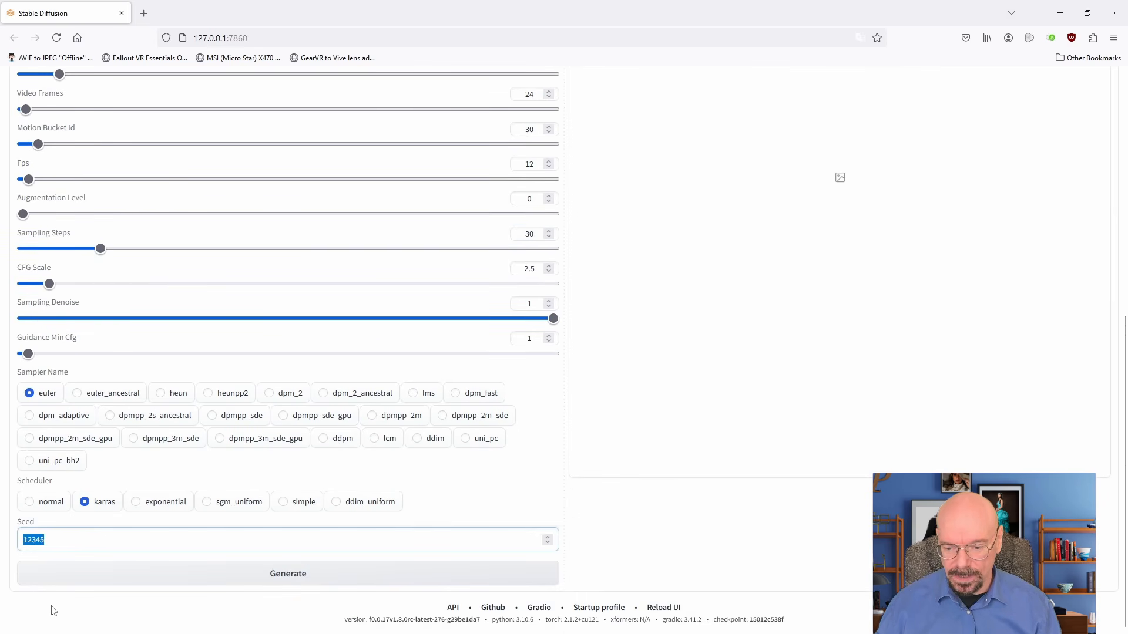
type("30000")
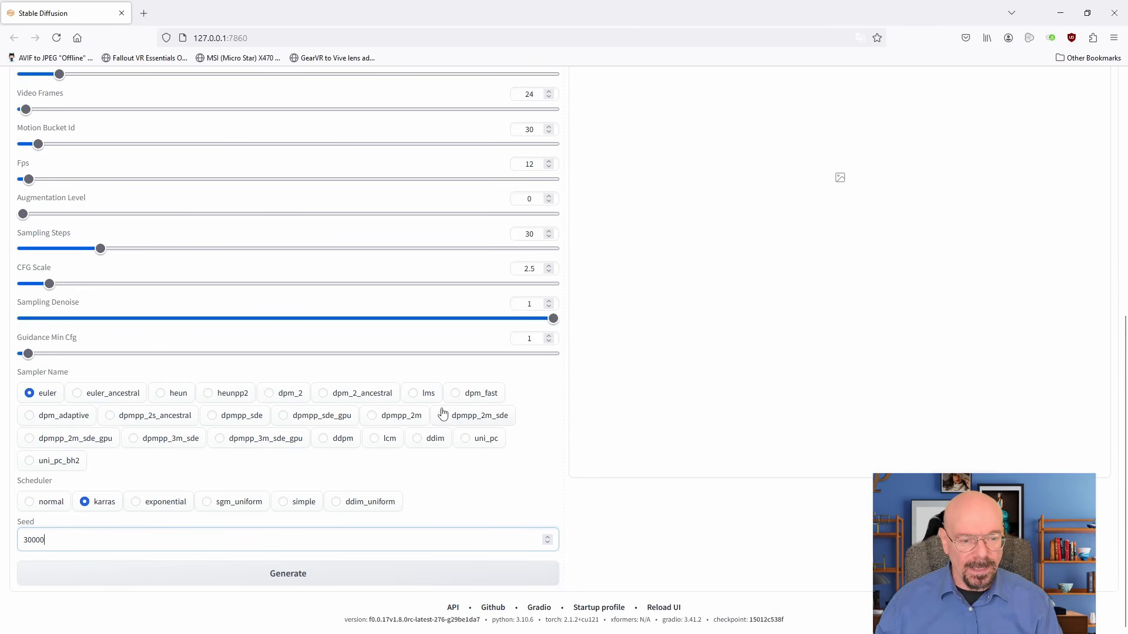
- Generate the video from the portrait and bring the video output area into view
scroll(442, 413, "up", 1)
scroll(423, 420, "down", 1)
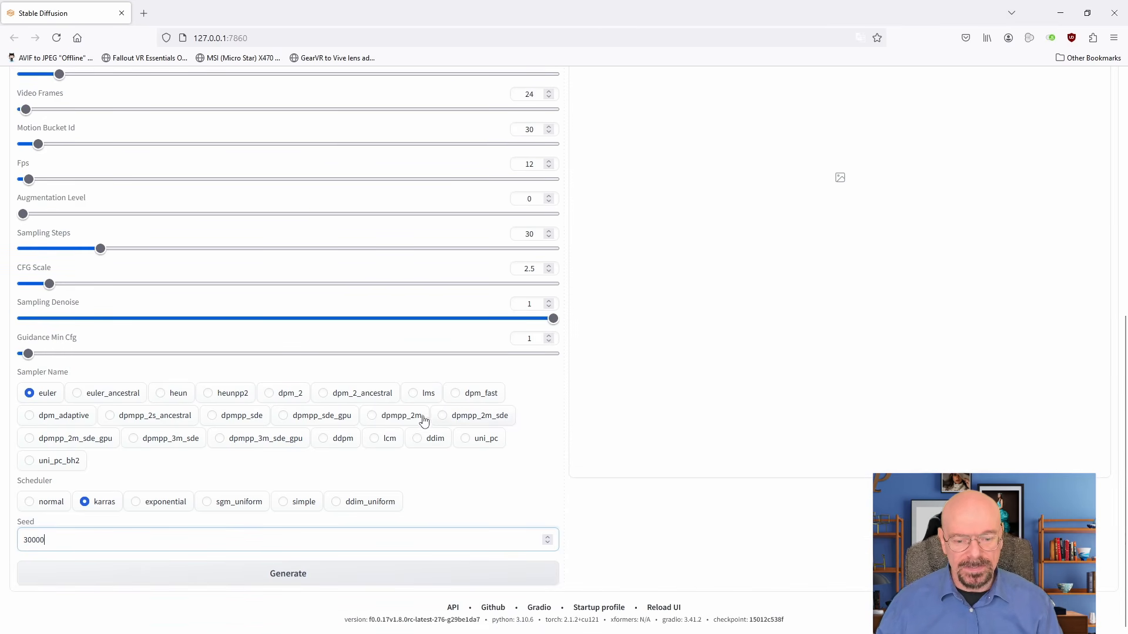
left_click(310, 582)
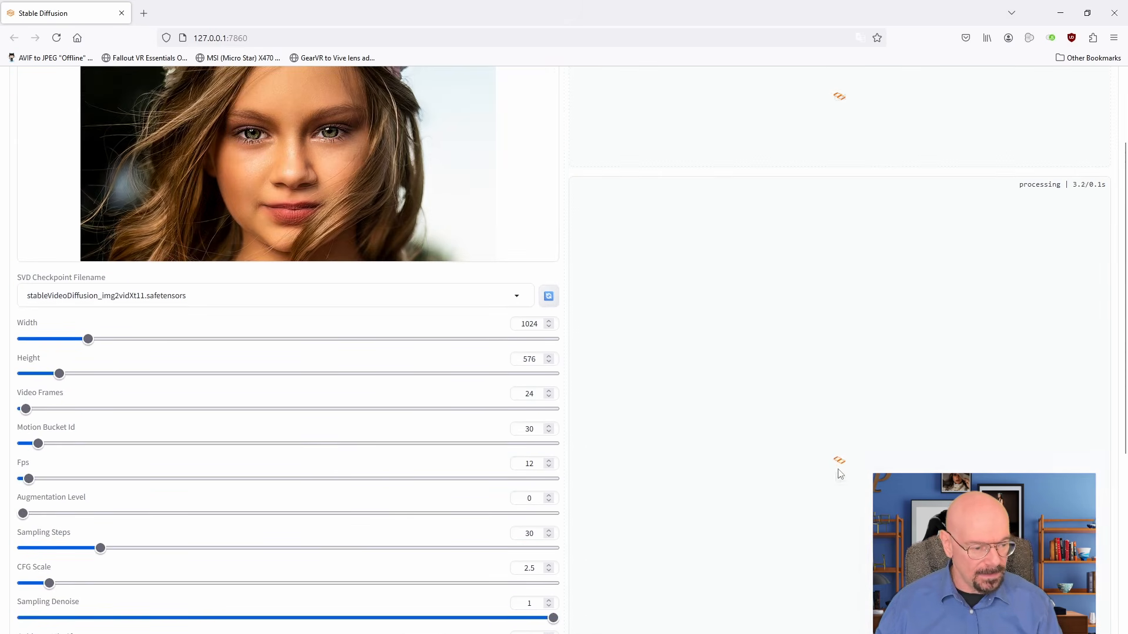
scroll(725, 507, "up", 2)
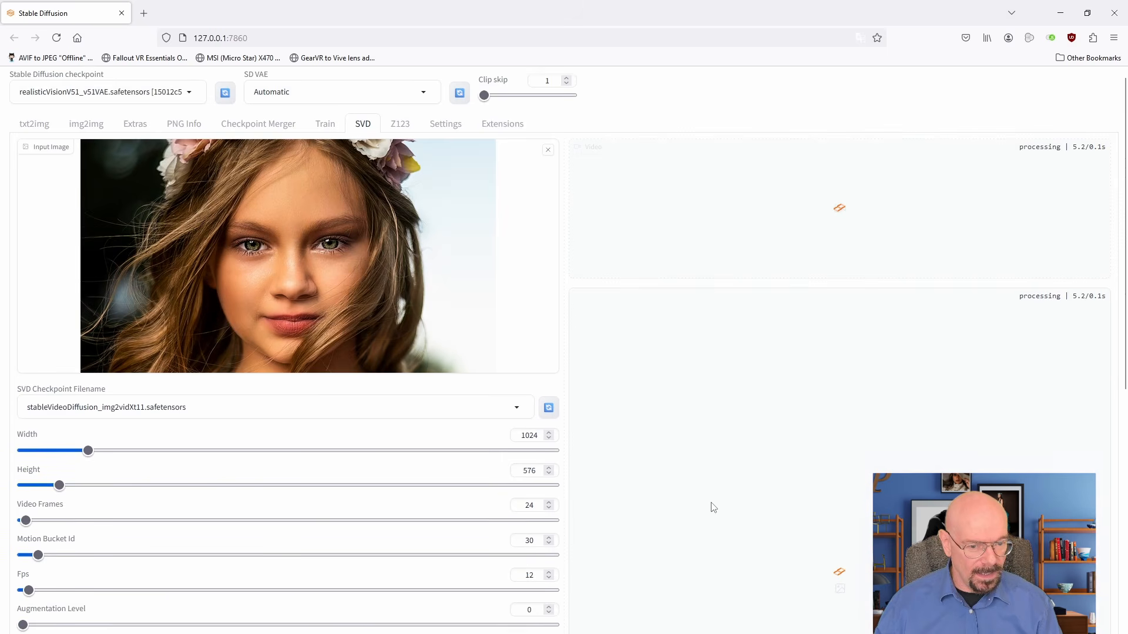
- Time the running video generation with Free Stopwatch from a reset start until the video is finished, and close the stopwatch
scroll(713, 508, "down", 1)
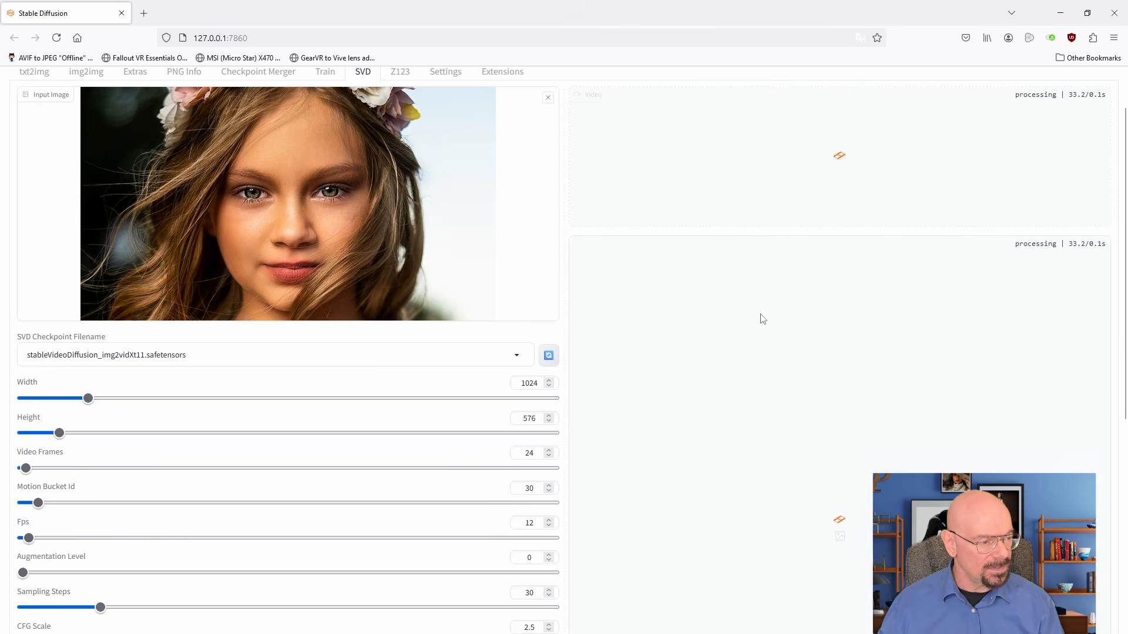
scroll(934, 446, "down", 1)
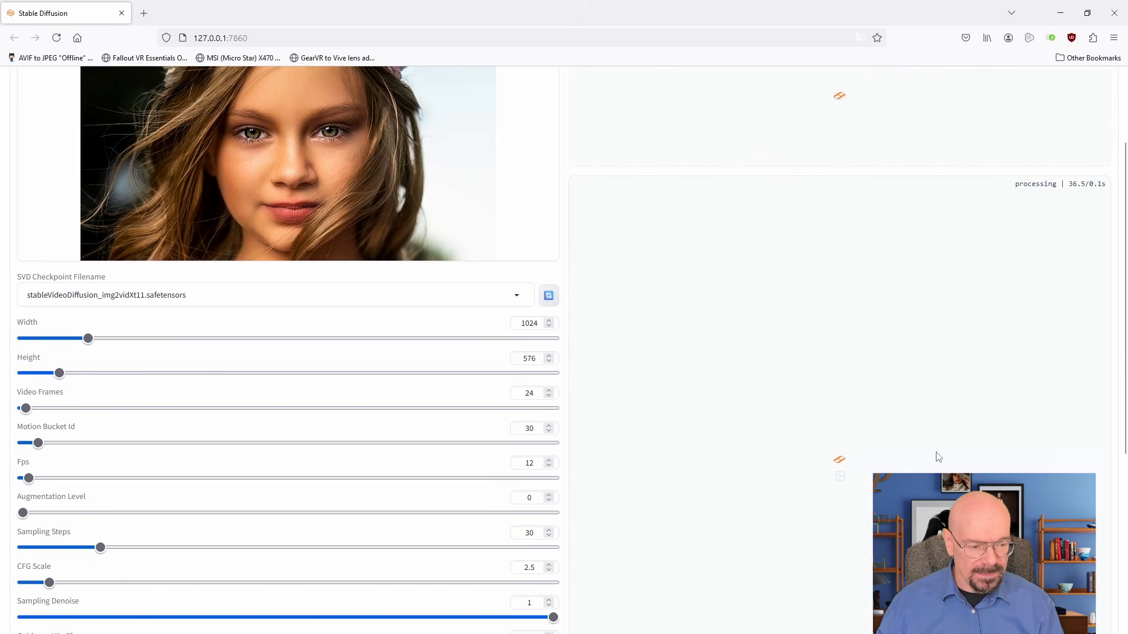
mouse_move(593, 631)
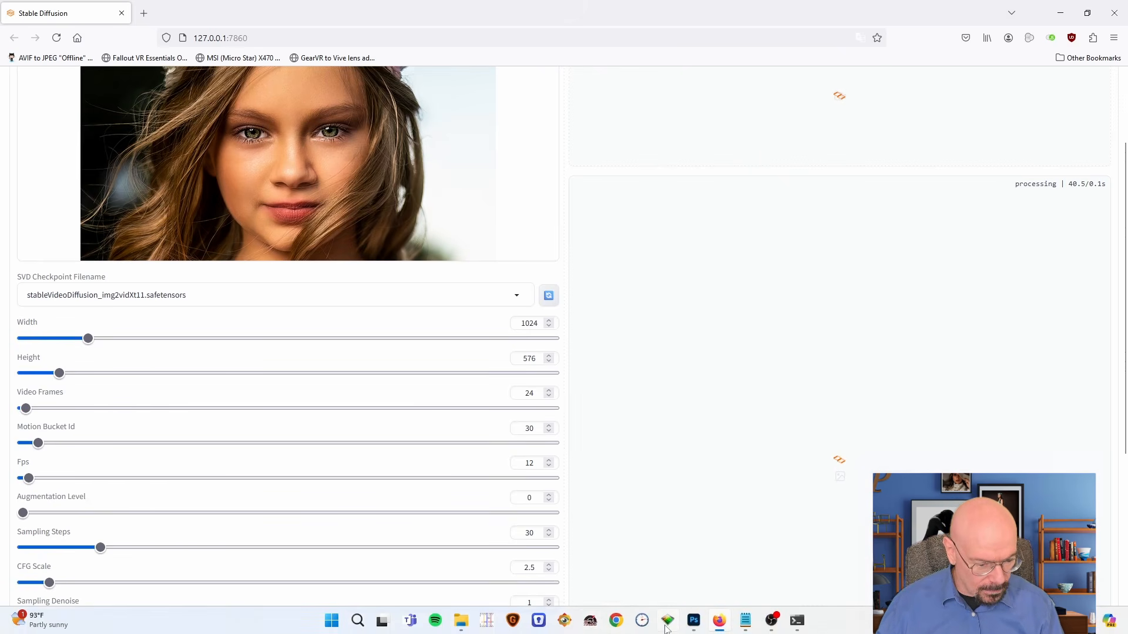
left_click(642, 621)
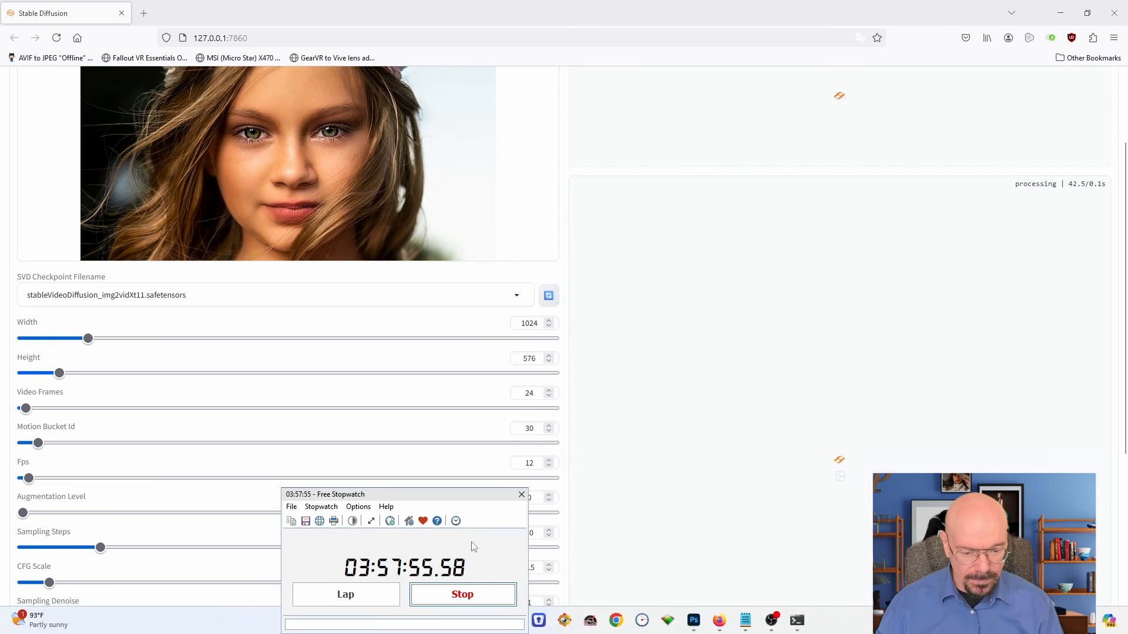
left_click(473, 596)
left_click(347, 594)
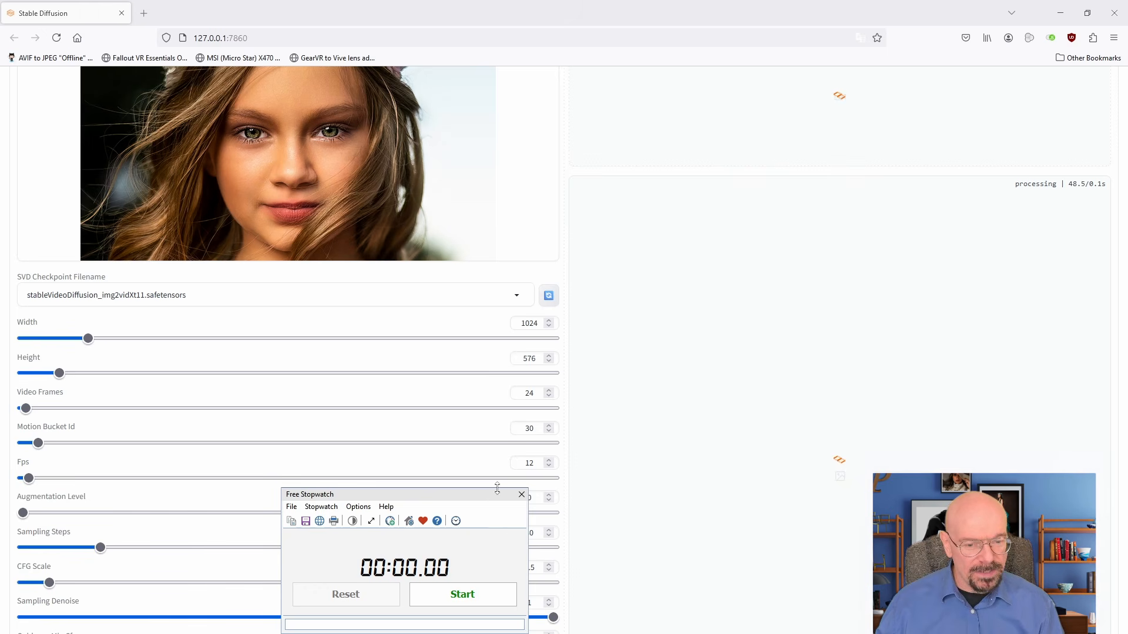
left_click(467, 600)
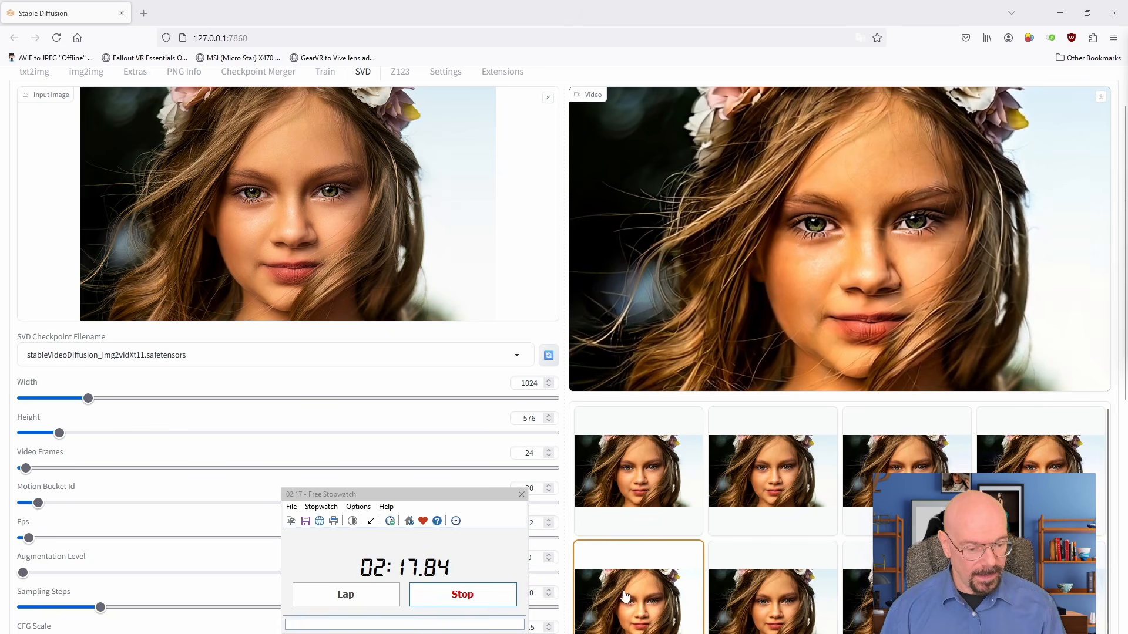
left_click(485, 594)
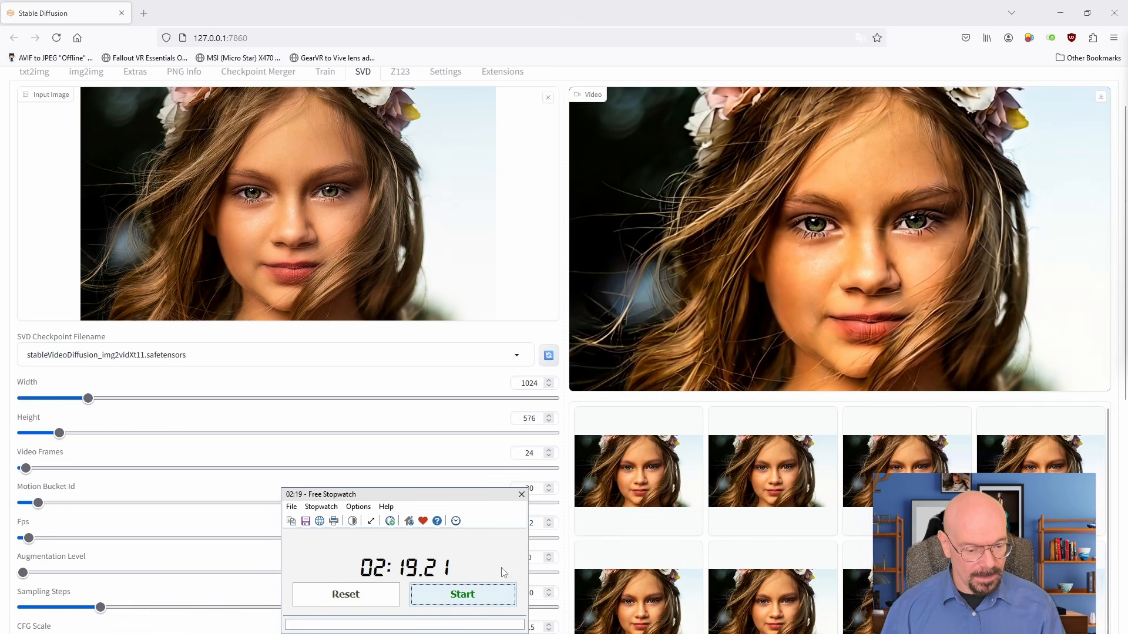
left_click(521, 494)
- Look through the generated frames and replay the 24-frame video several times to examine the motion
scroll(844, 478, "down", 5)
scroll(906, 470, "down", 4)
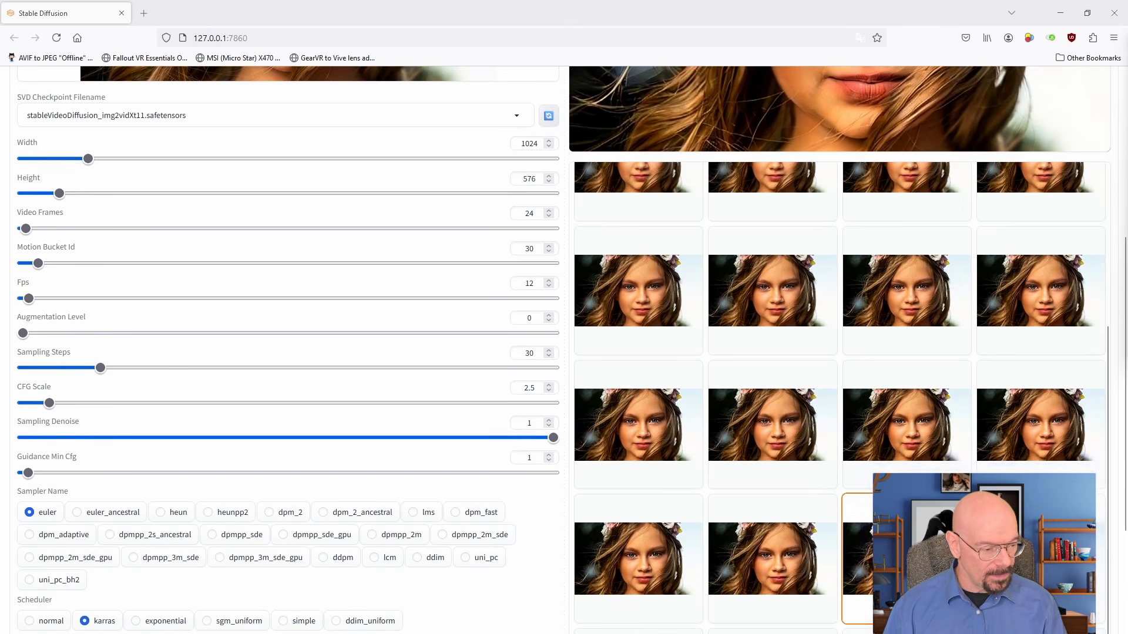
scroll(907, 499, "up", 10)
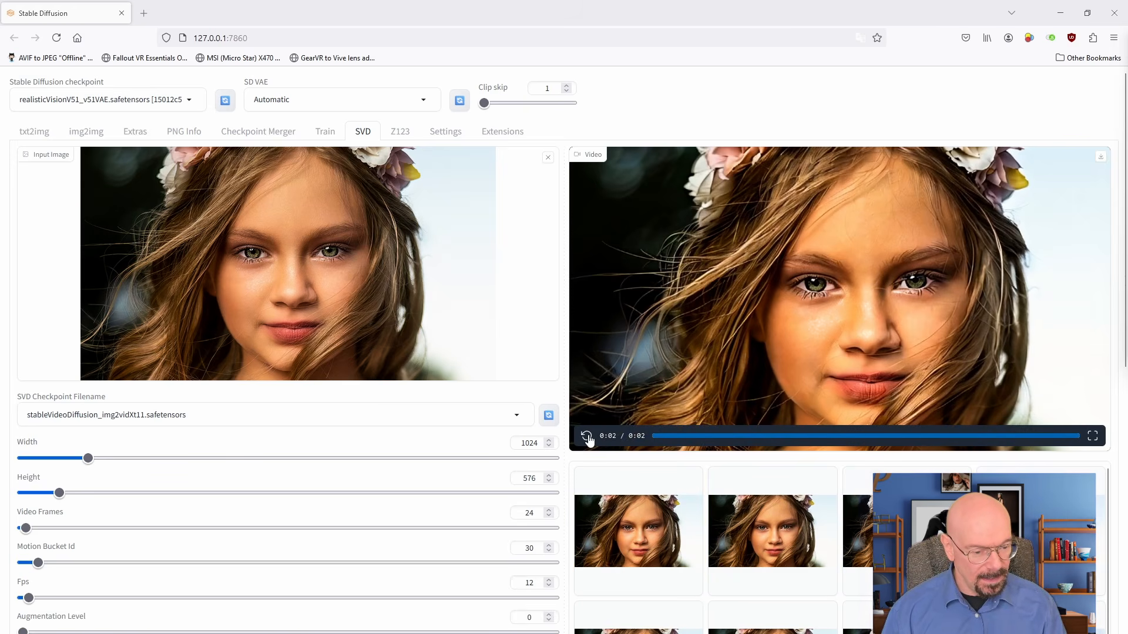
left_click(586, 437)
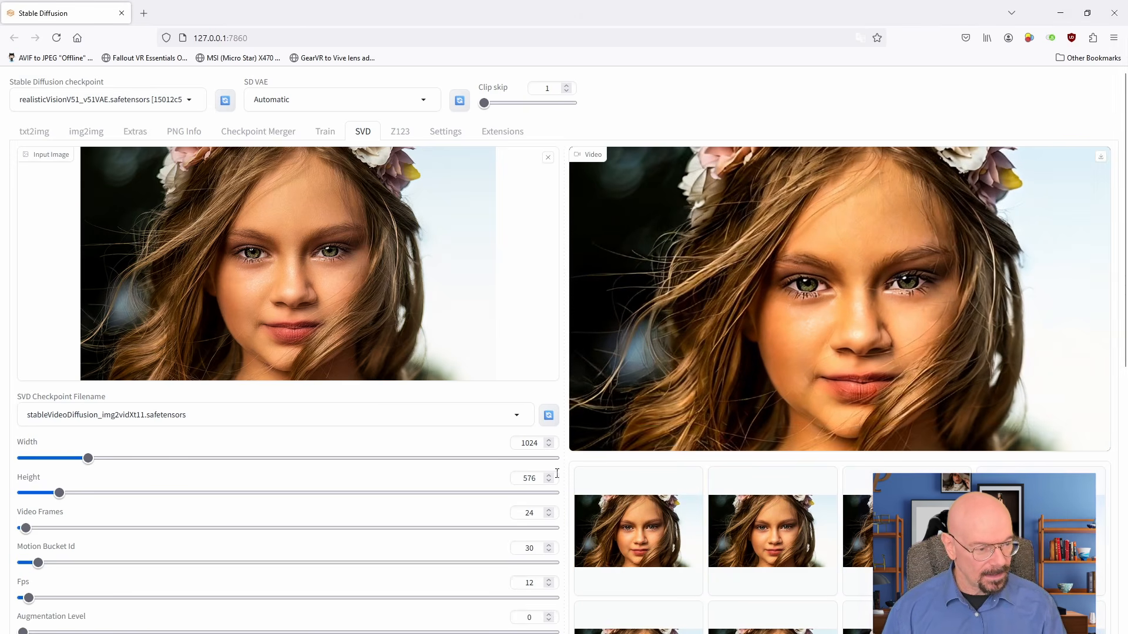
mouse_move(587, 438)
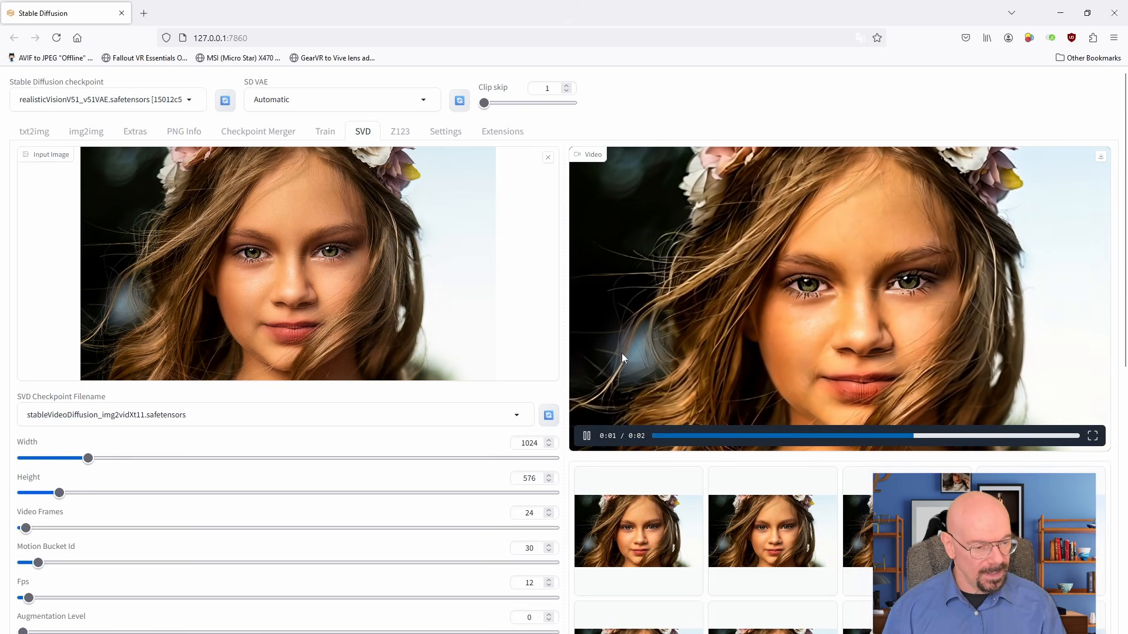
left_click(586, 437)
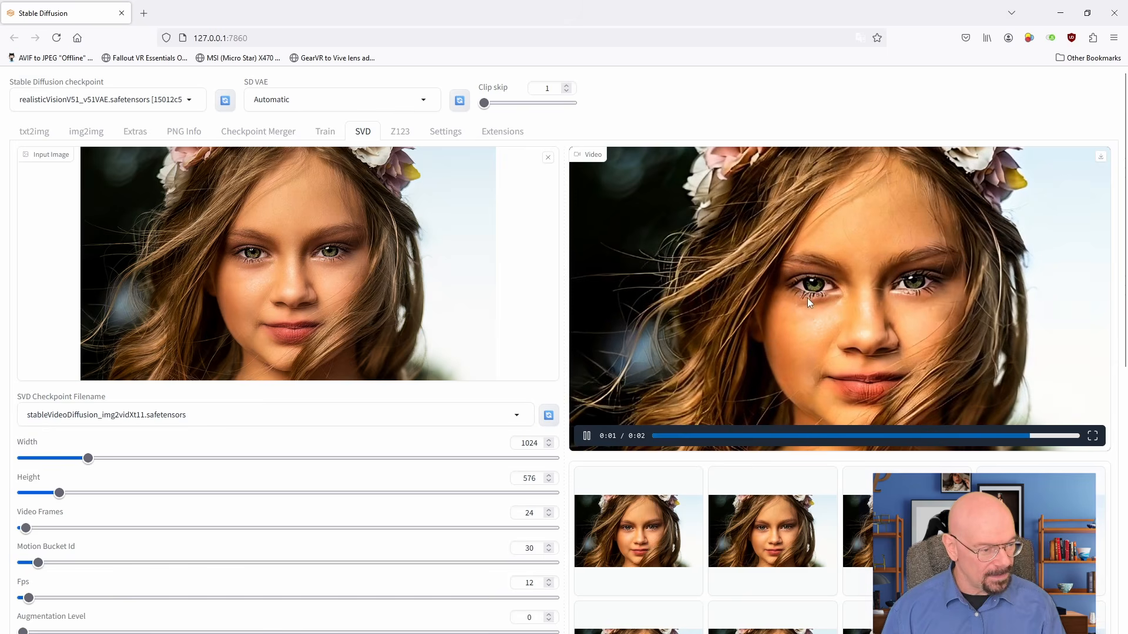
left_click(587, 435)
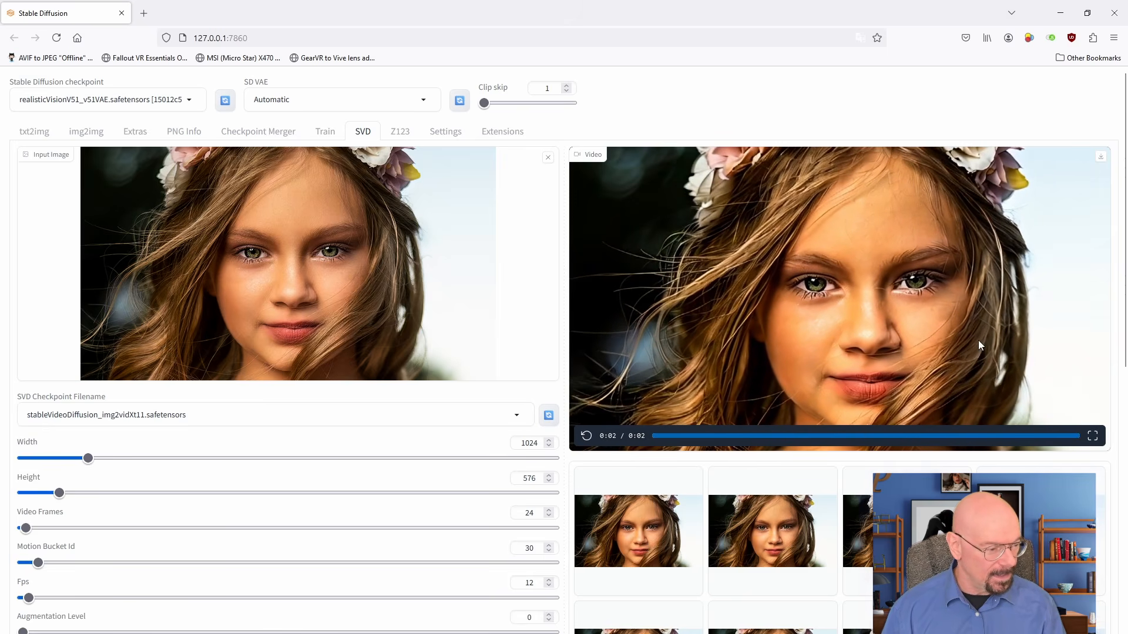
left_click(586, 439)
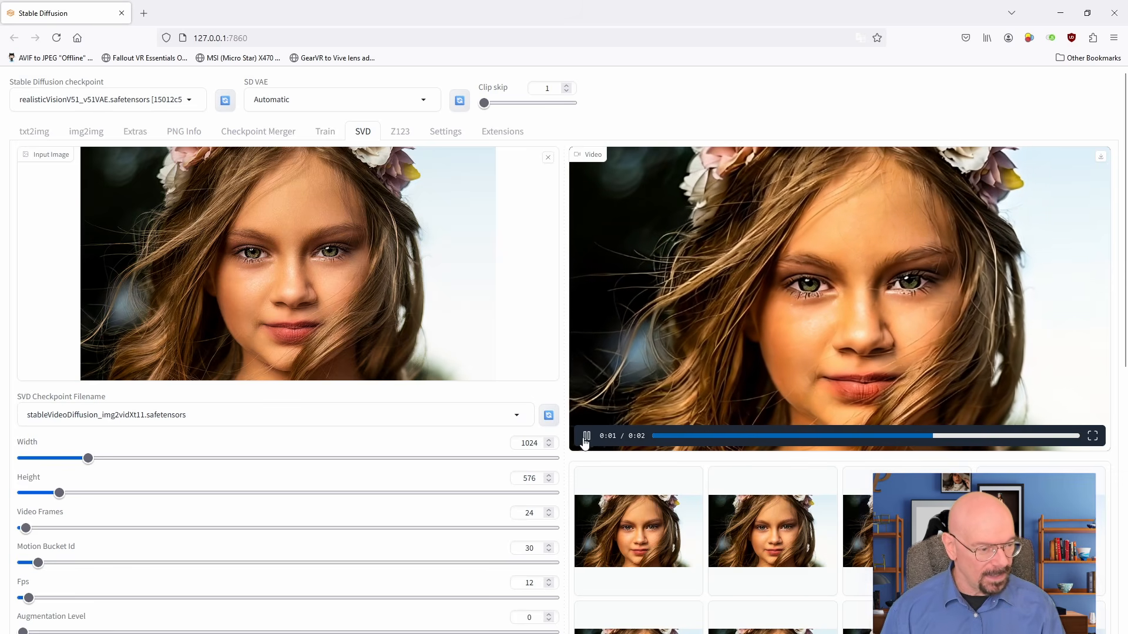
- Set the SVD video frames to 36 and the Motion Bucket Id to 90
scroll(492, 486, "down", 4)
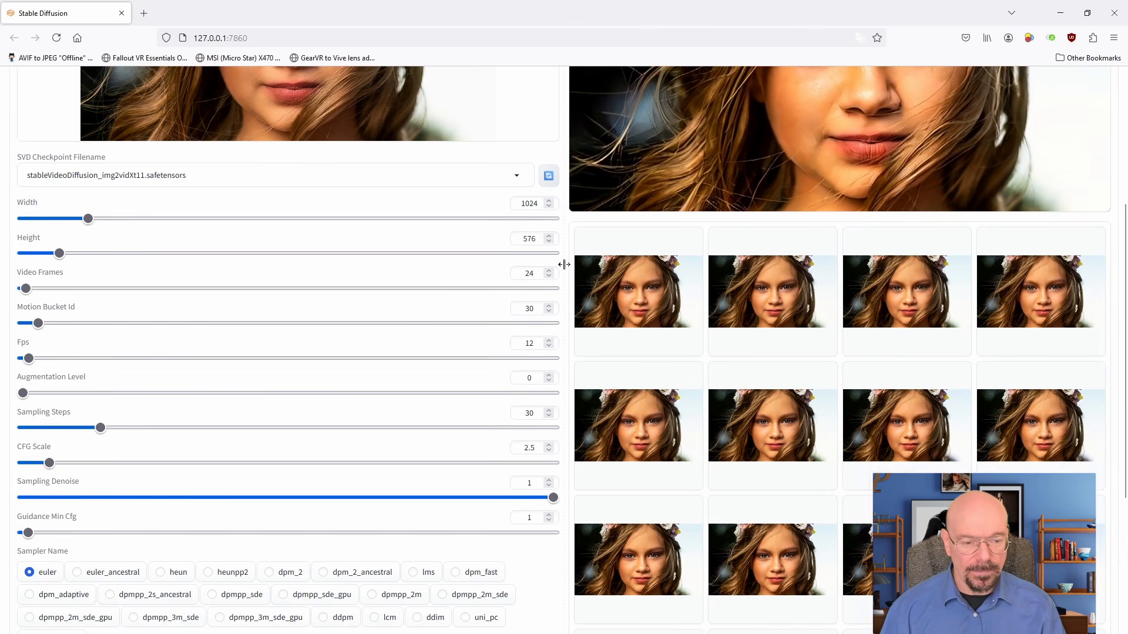
scroll(549, 281, "up", 1)
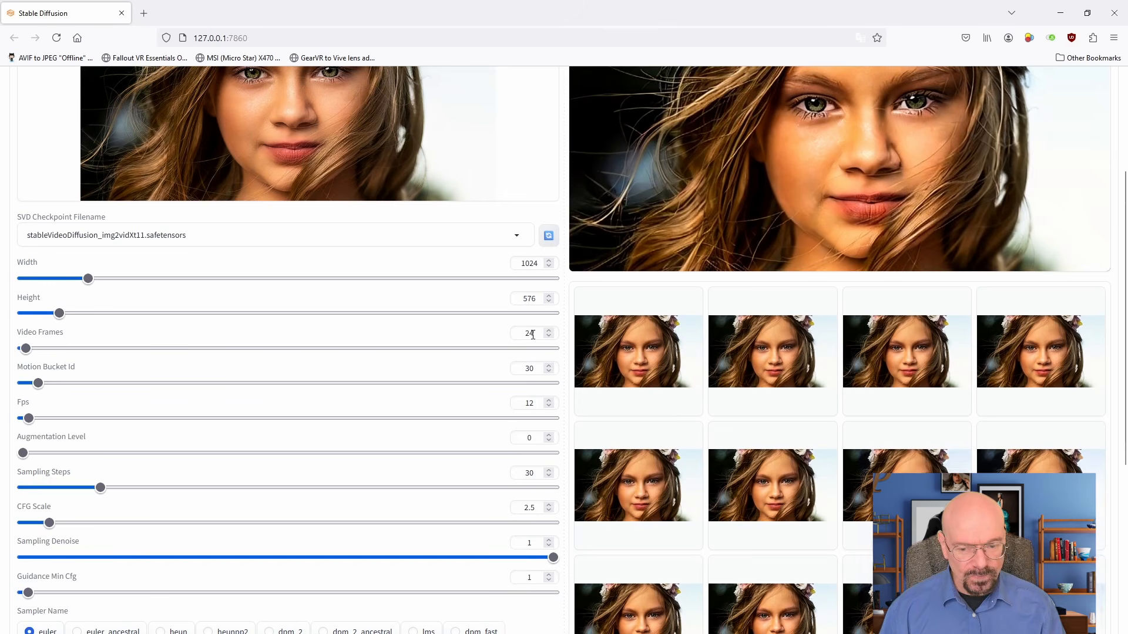
left_click_drag(537, 333, 491, 331)
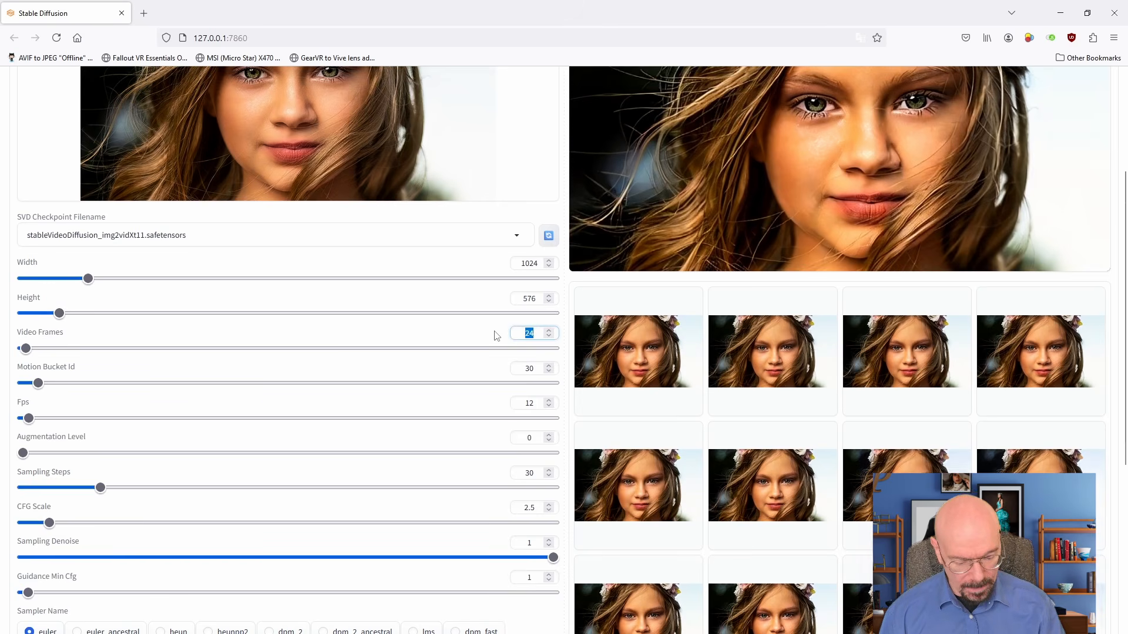
type("36")
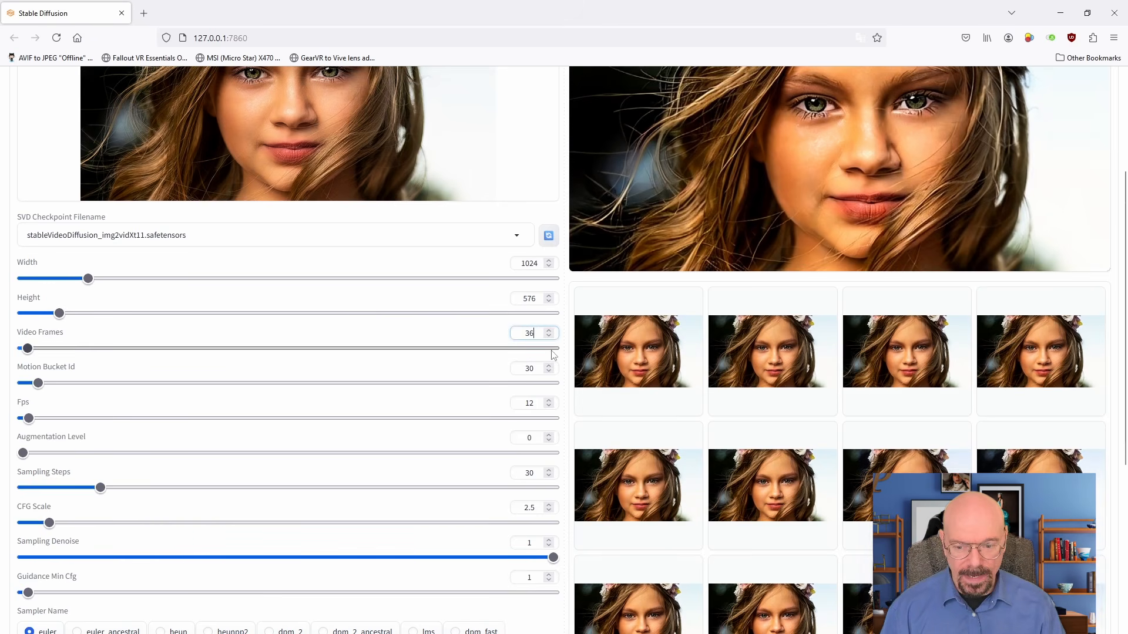
left_click_drag(537, 365, 487, 361)
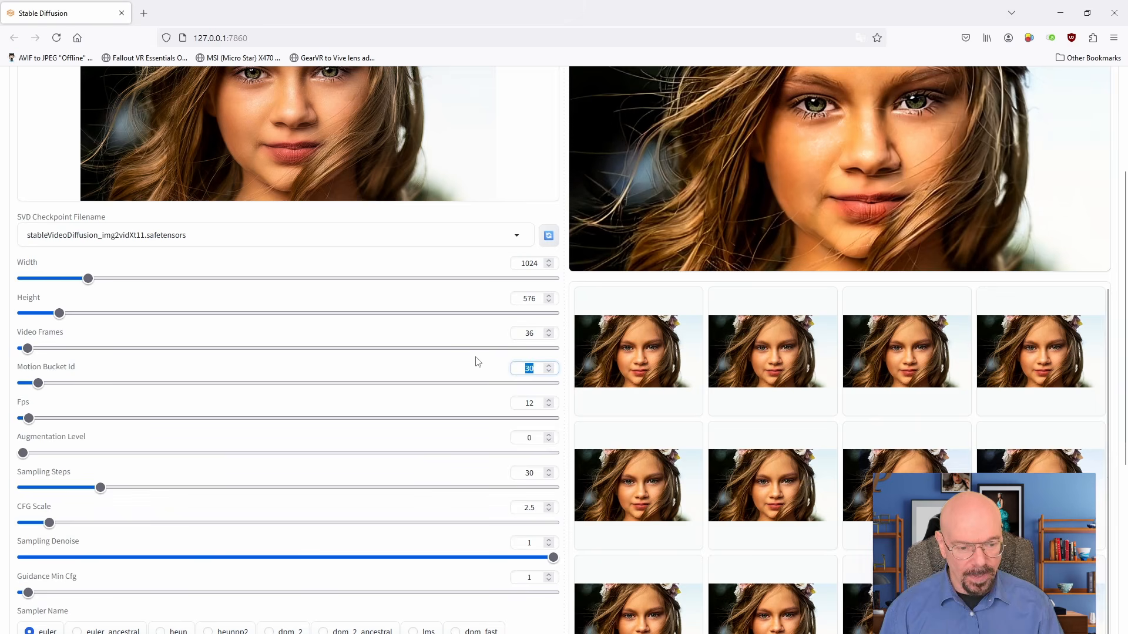
type("90")
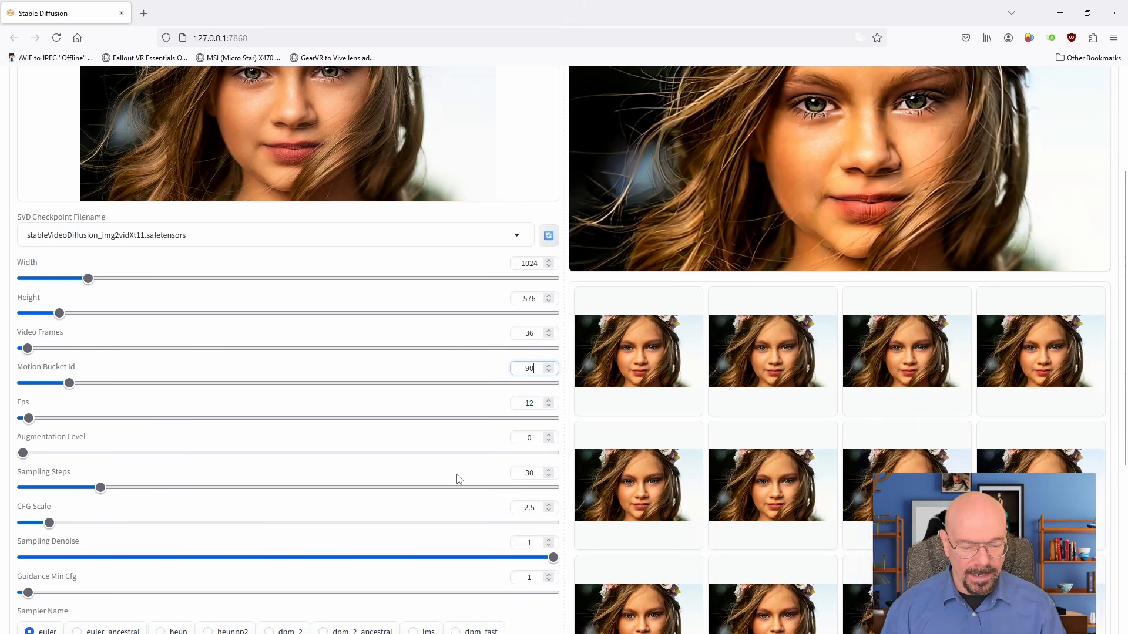
- Generate a new video from the portrait with the changed frame count and motion setting
scroll(457, 478, "down", 4)
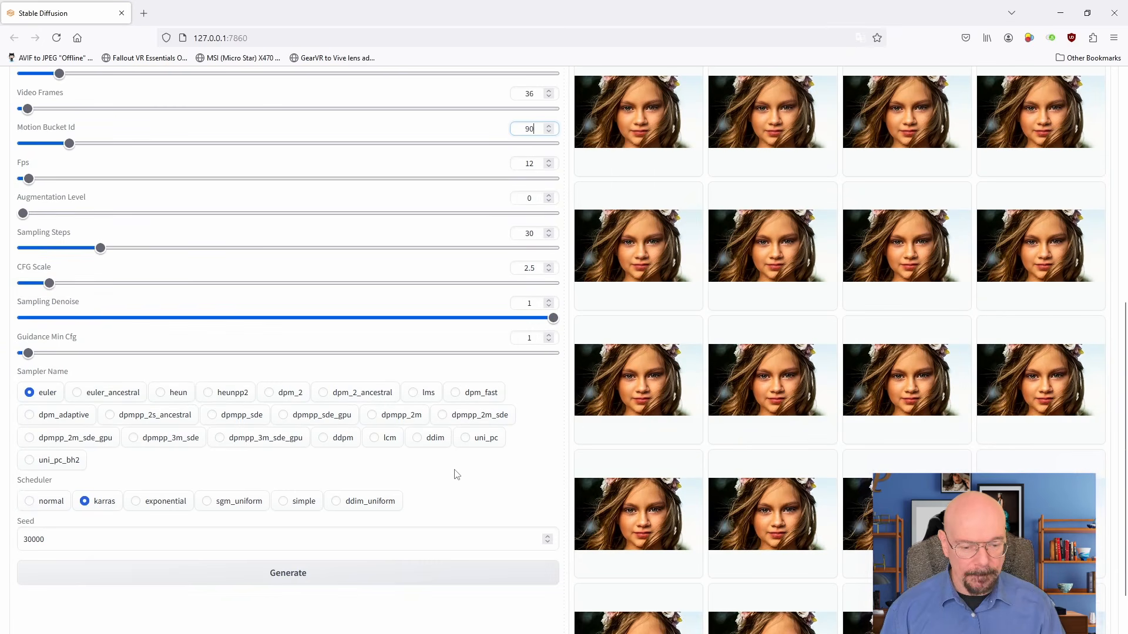
left_click(330, 576)
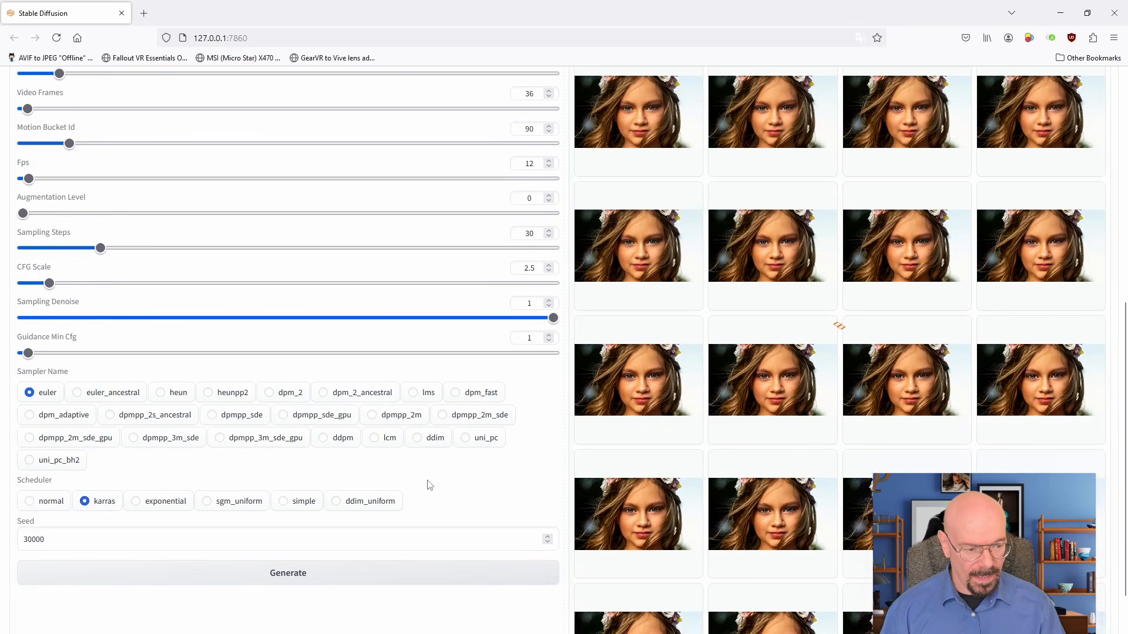
scroll(429, 485, "up", 5)
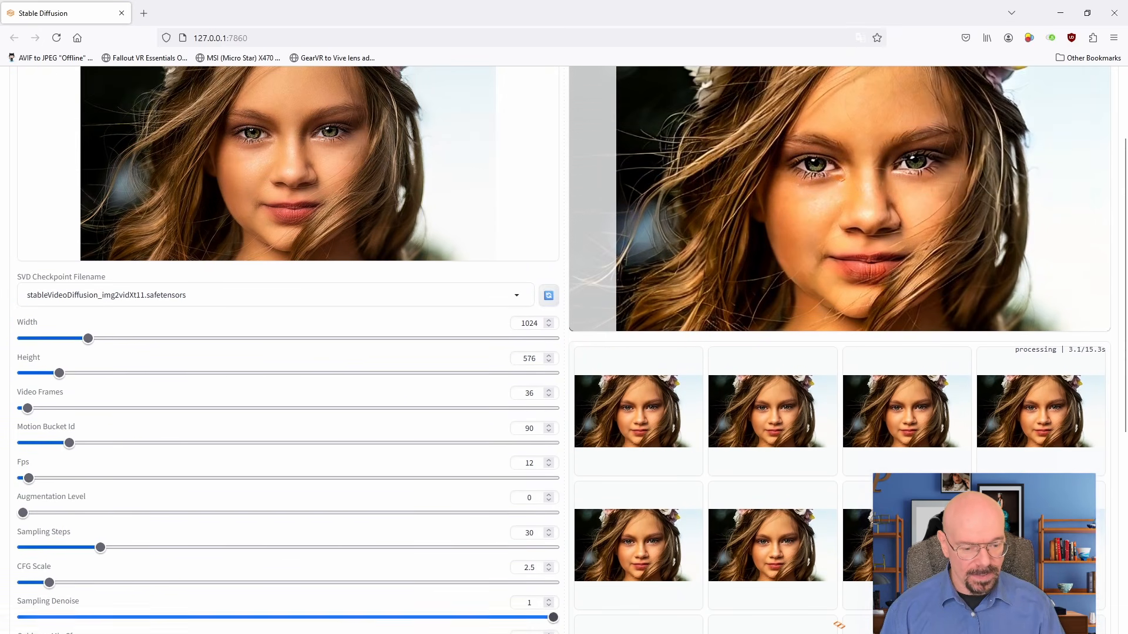
- Time the second generation with Free Stopwatch from a reset start, and reset and close the stopwatch once the video is finished
mouse_move(518, 632)
left_click(642, 621)
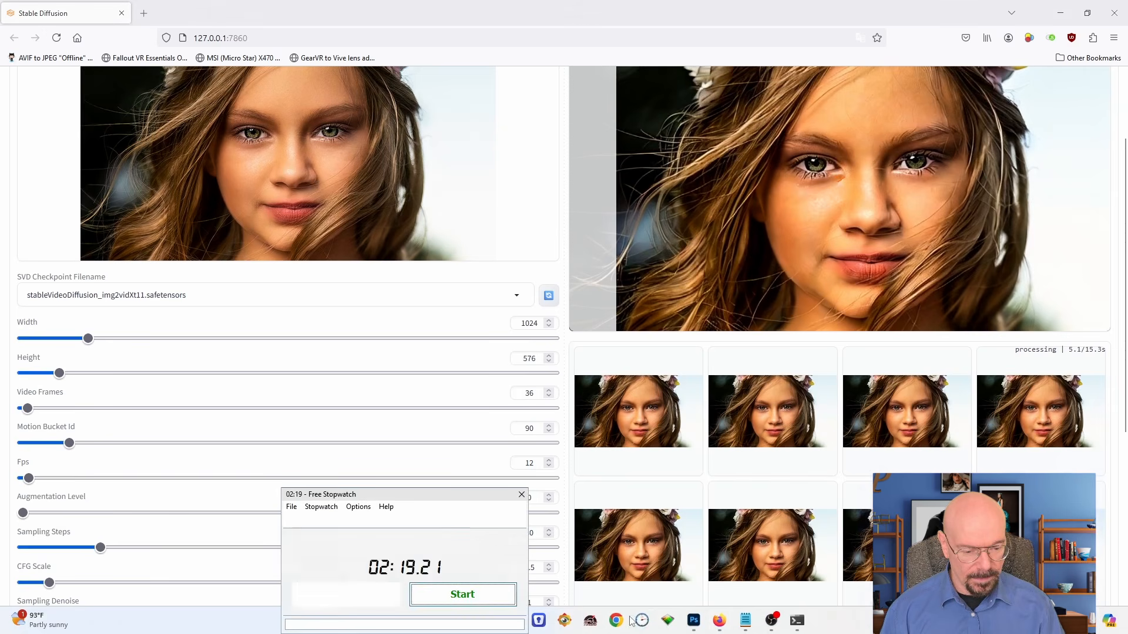
left_click(367, 596)
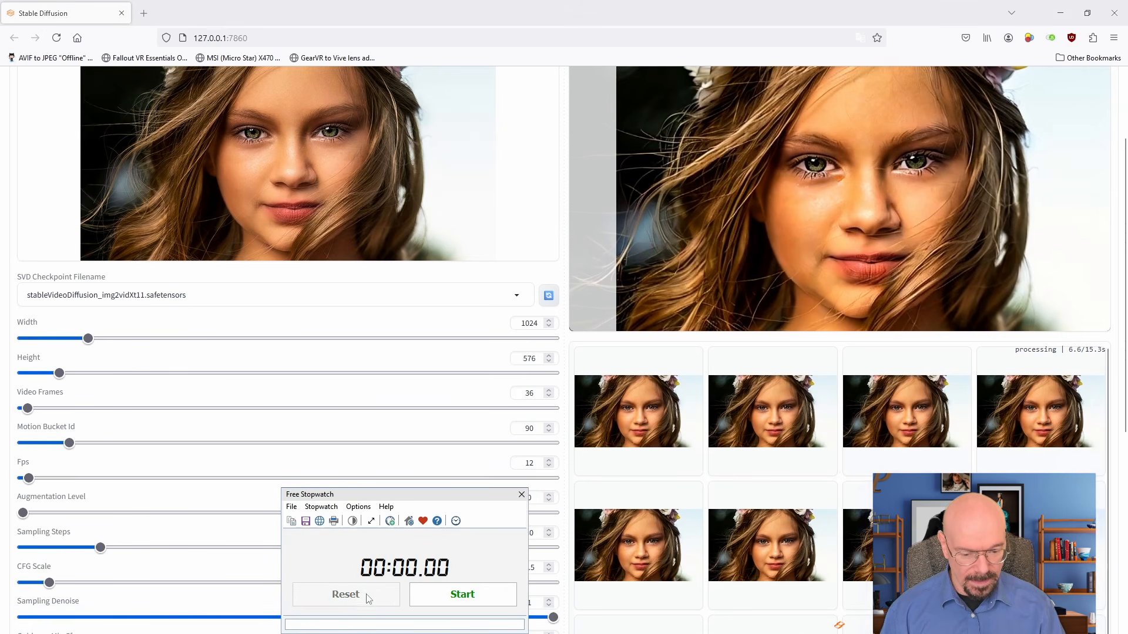
left_click(486, 596)
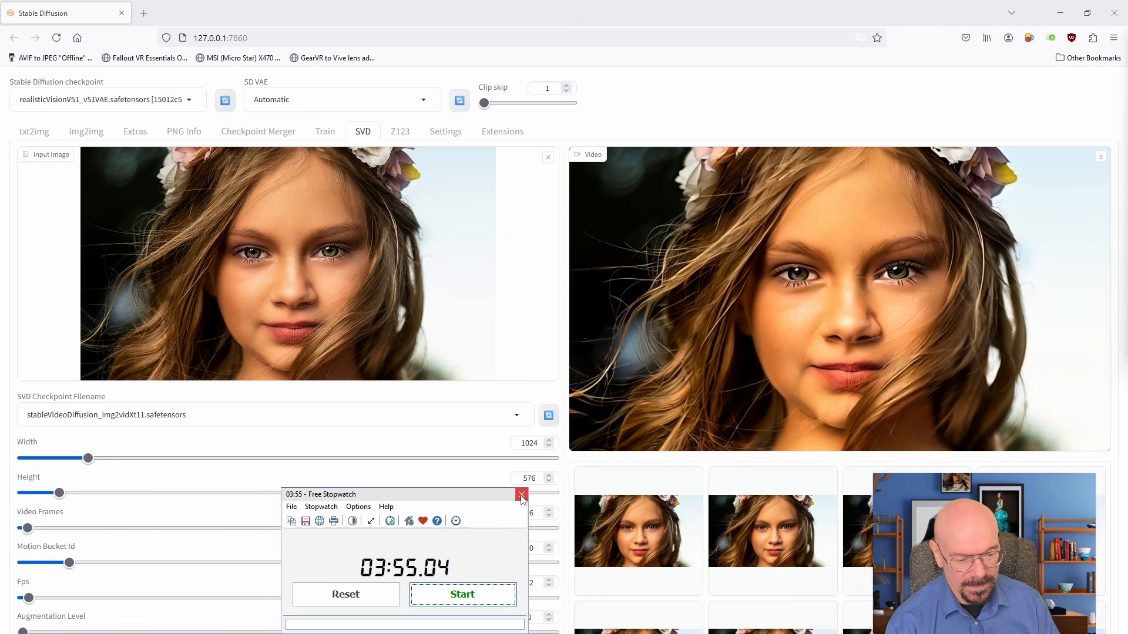
left_click(352, 595)
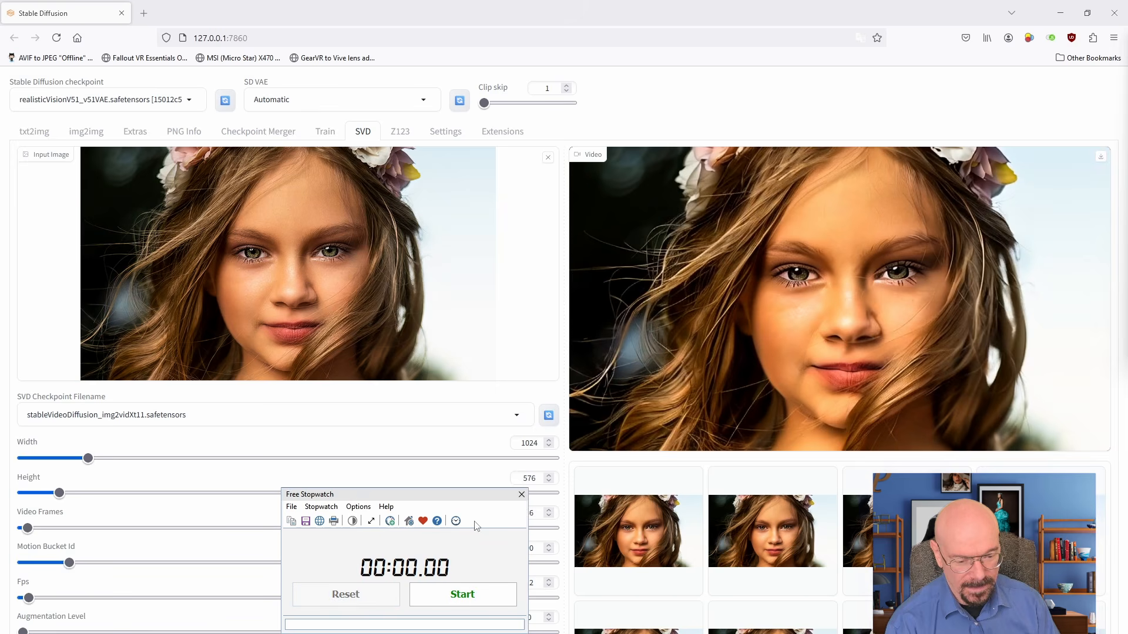
left_click(521, 495)
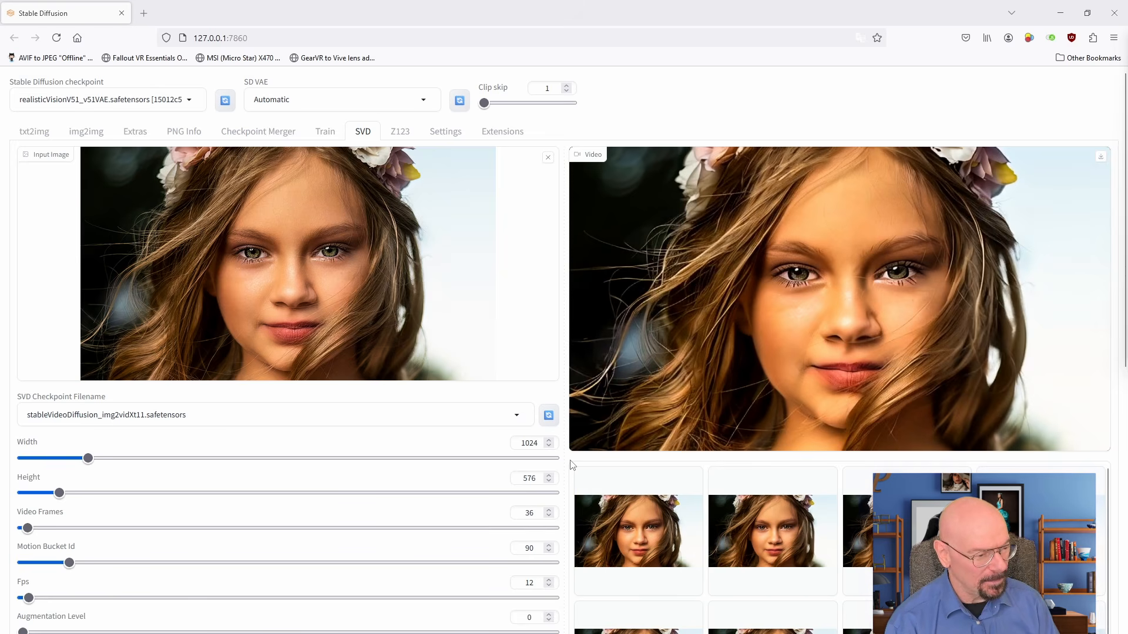
- Replay the 36-frame video several times to examine the movement of the face, eyes and hair
left_click(587, 435)
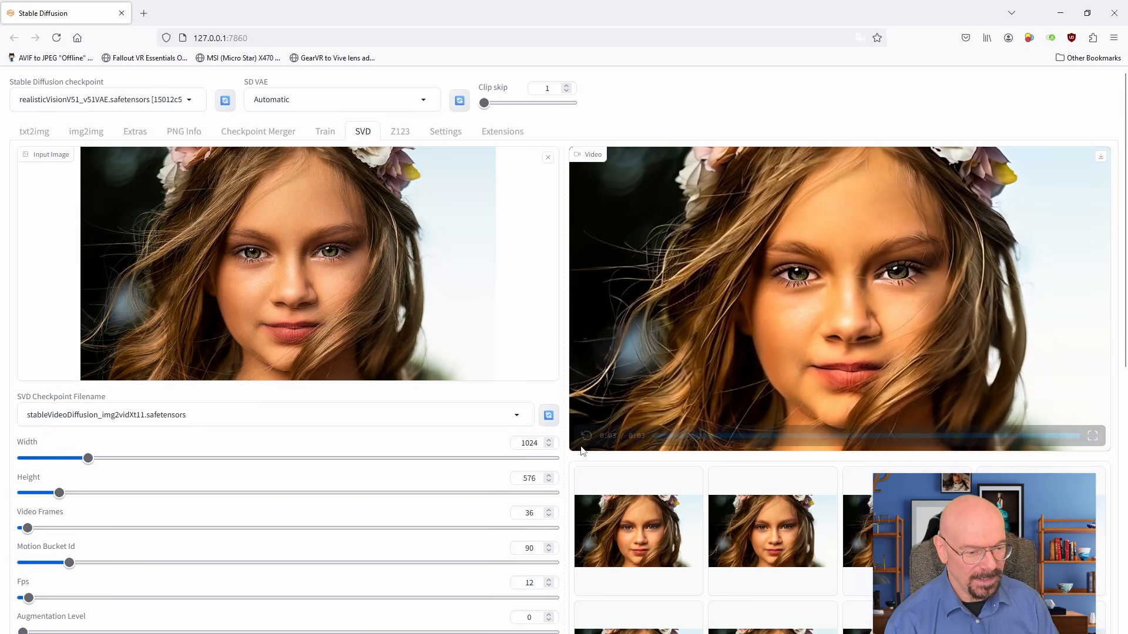
left_click(586, 436)
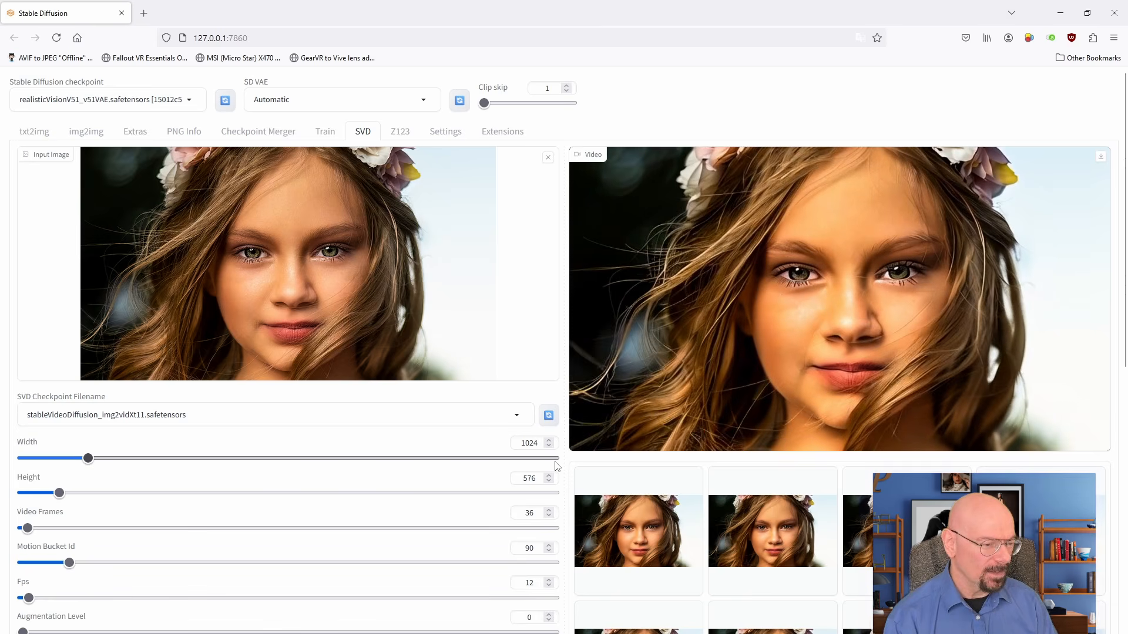
left_click(586, 437)
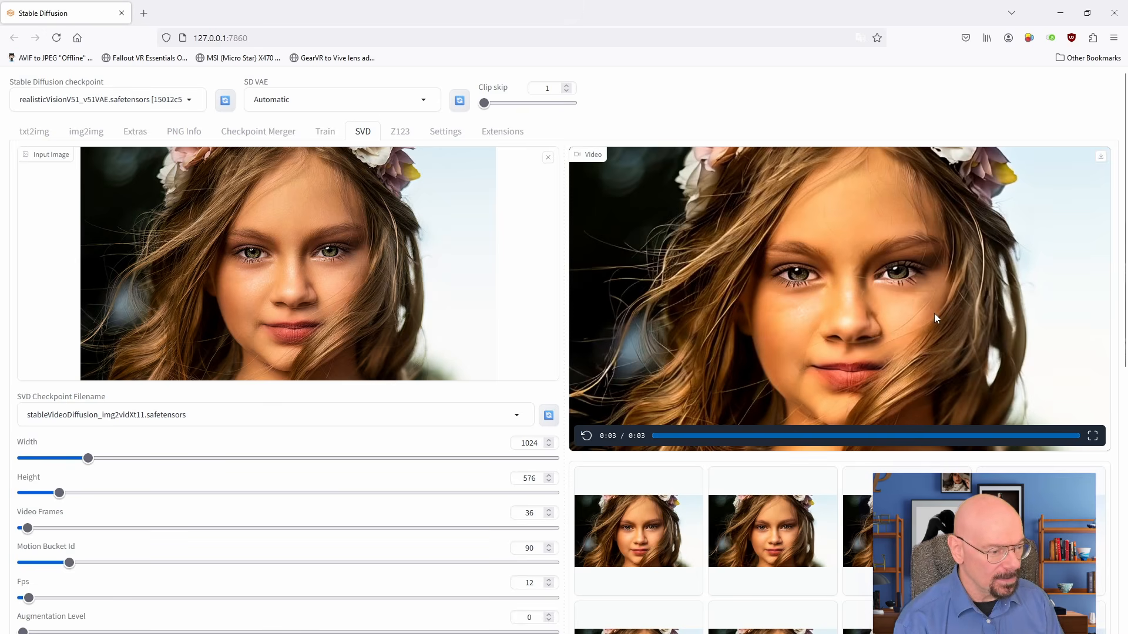
left_click(585, 437)
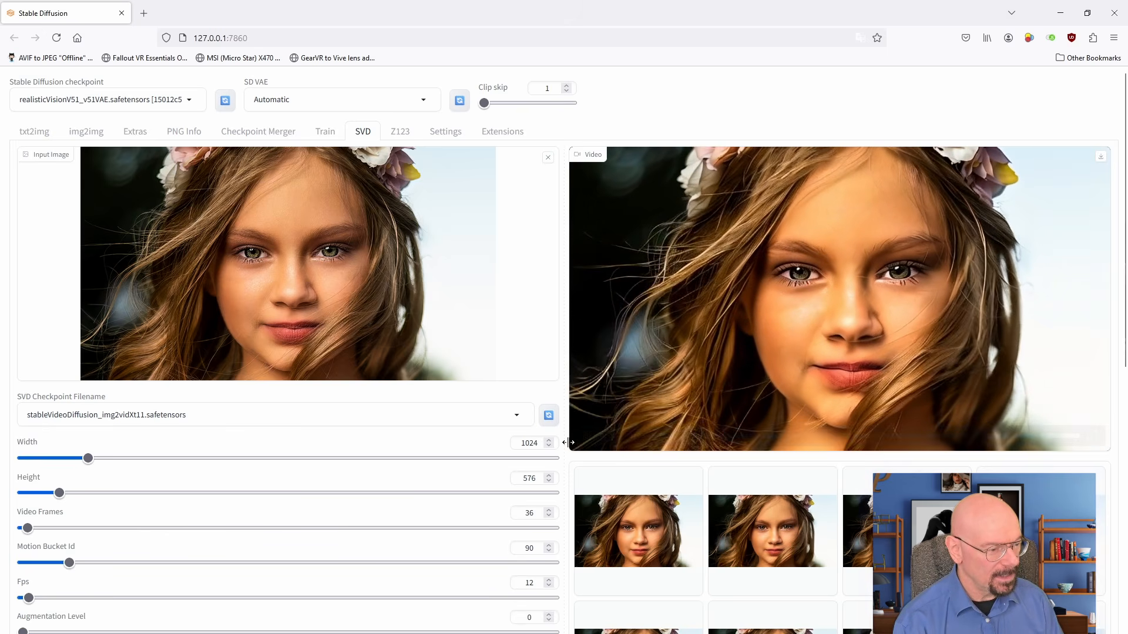
left_click(585, 442)
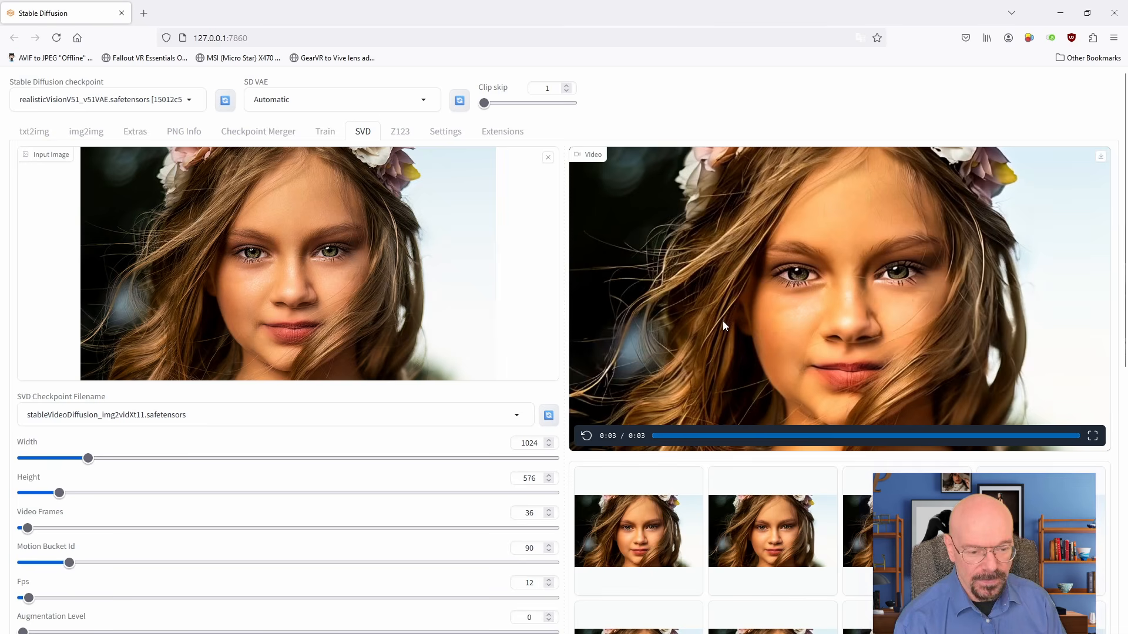
left_click(587, 438)
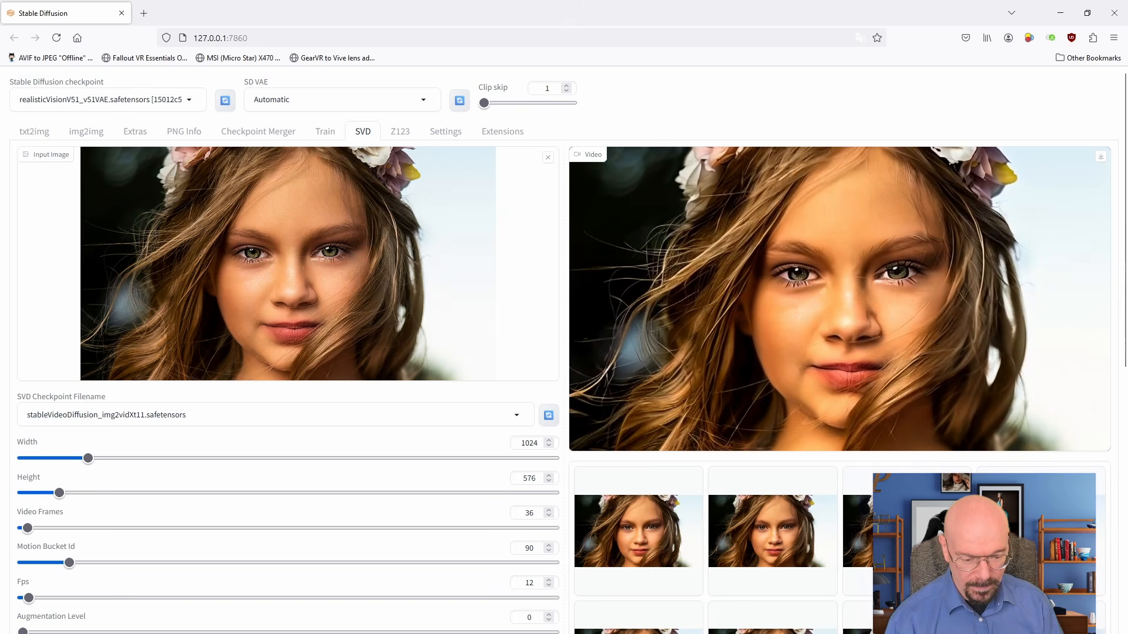
- Find the black-and-white smoke portrait in the pool folder and open it in Adobe Photoshop 2024
mouse_move(523, 623)
mouse_move(460, 630)
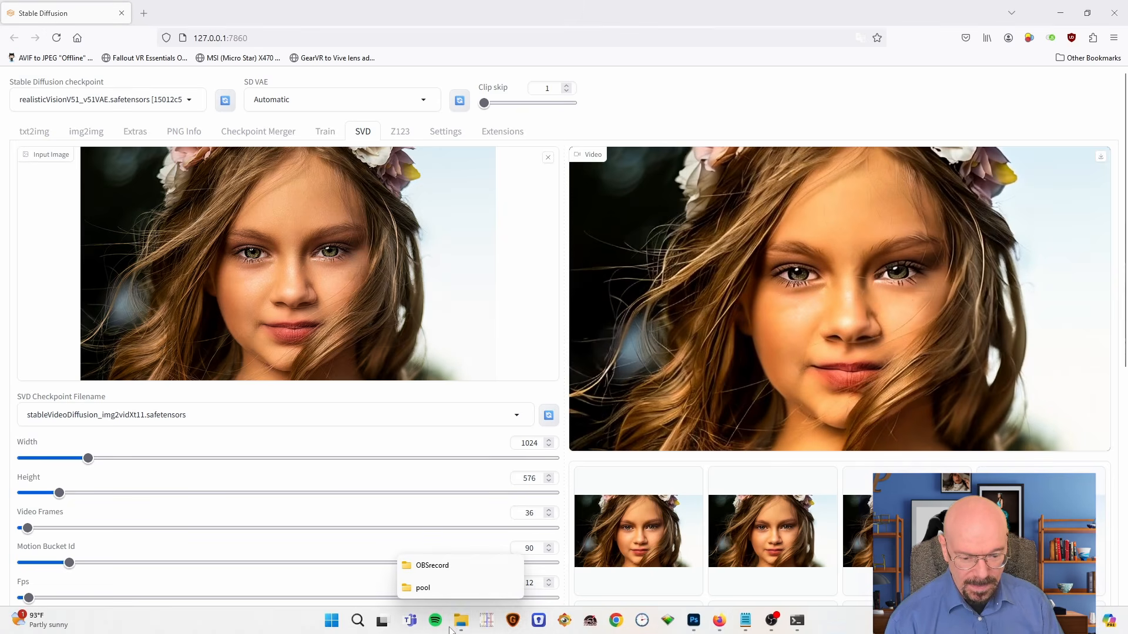
left_click(442, 588)
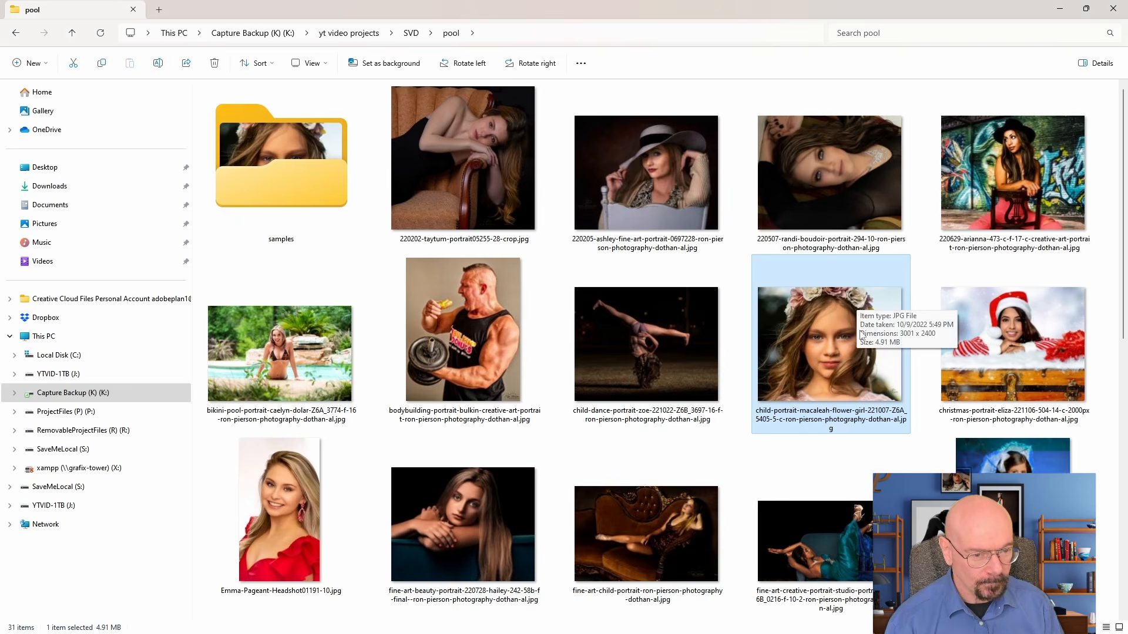
scroll(861, 334, "down", 5)
scroll(858, 335, "down", 5)
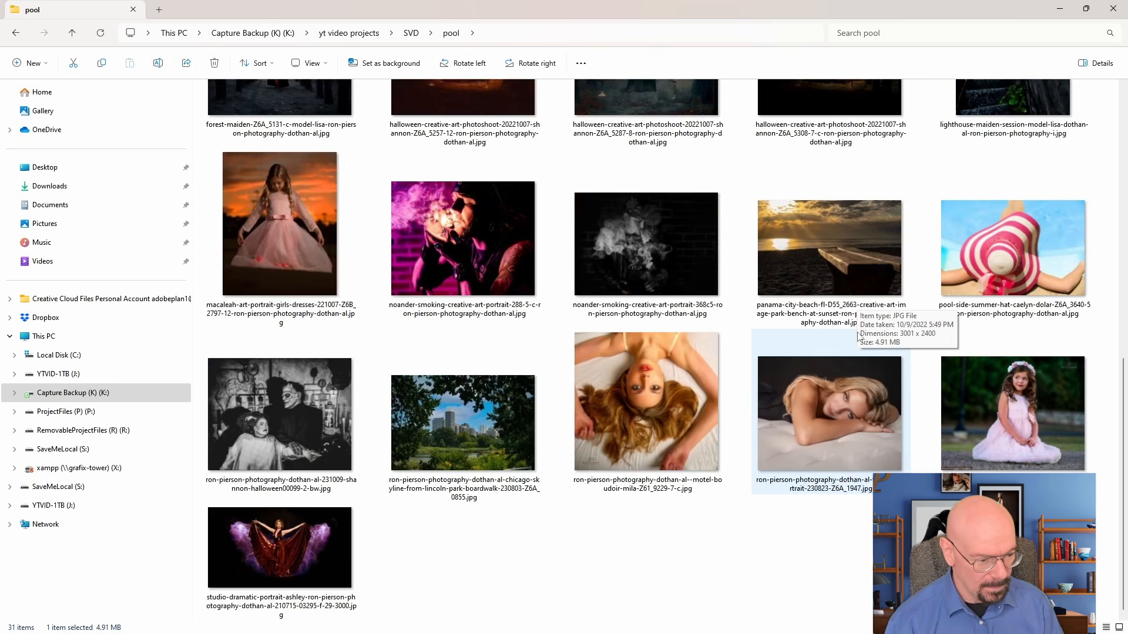
scroll(859, 335, "up", 2)
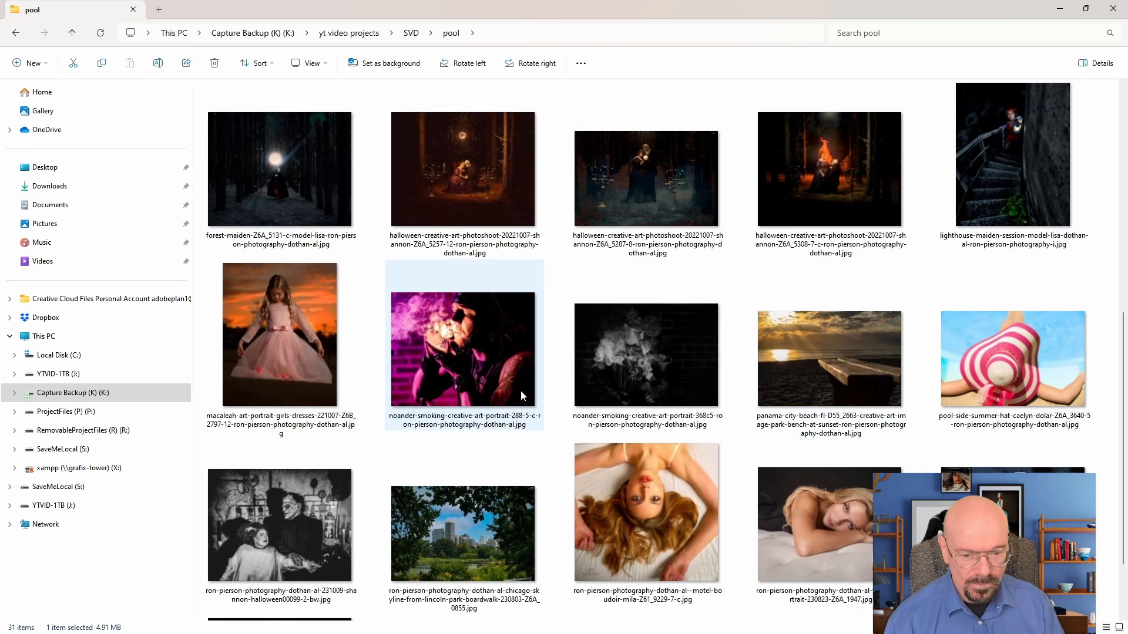
left_click(464, 353)
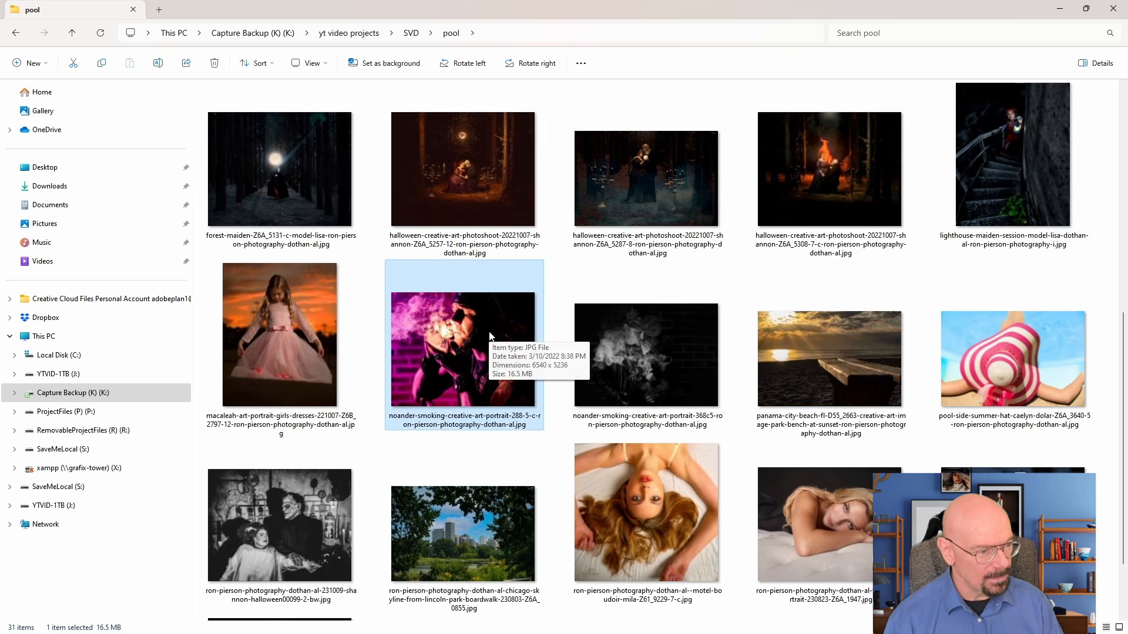
left_click(664, 368)
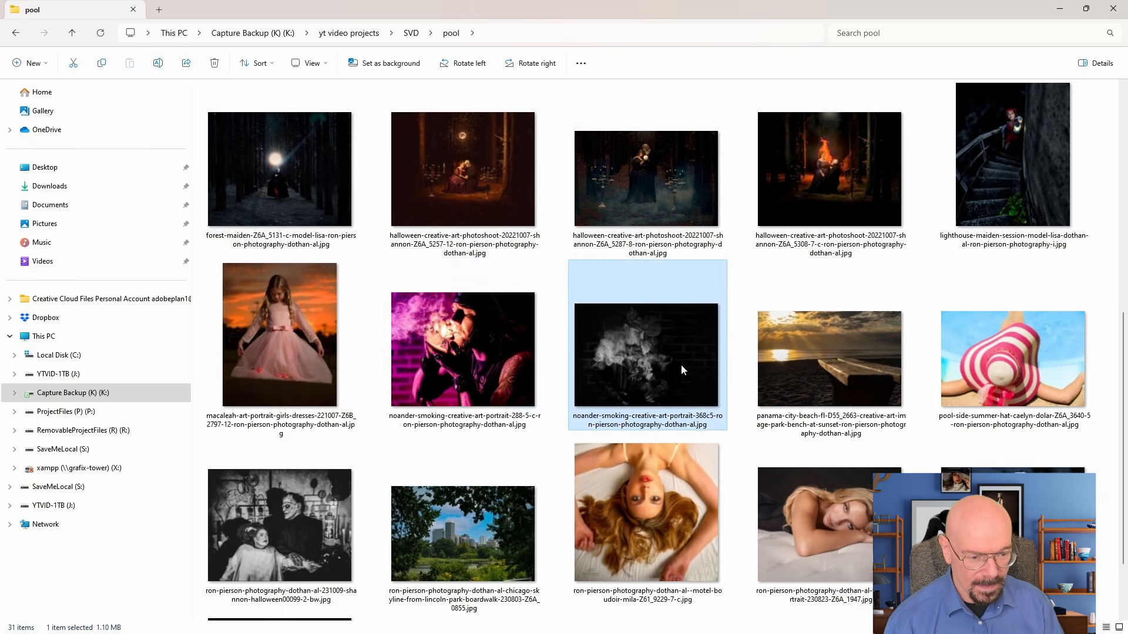
right_click(674, 348)
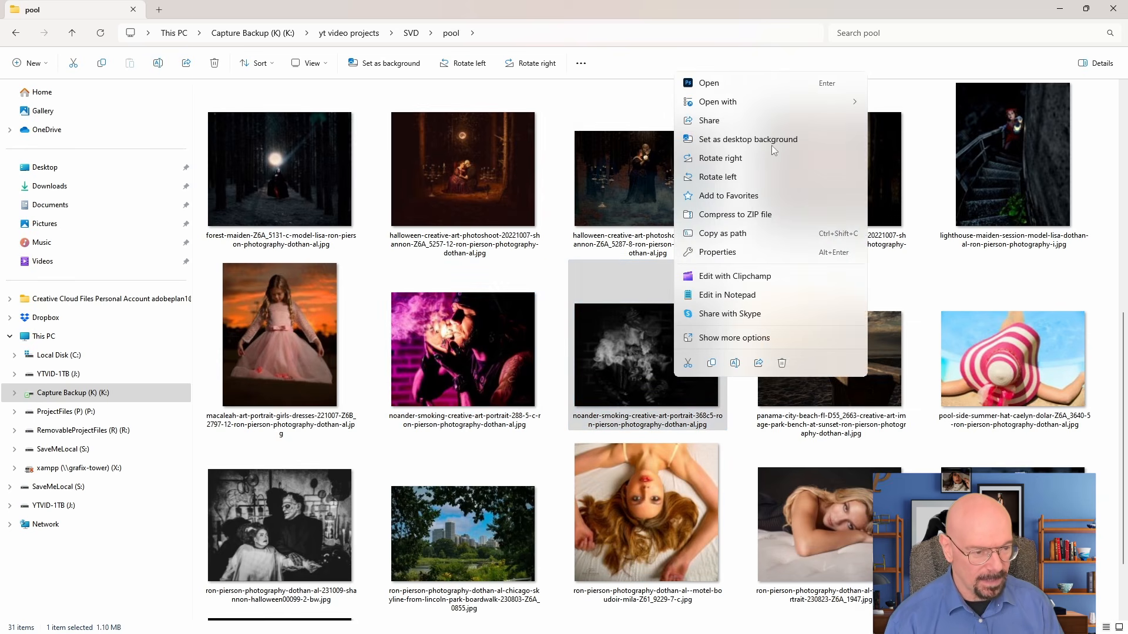
mouse_move(756, 104)
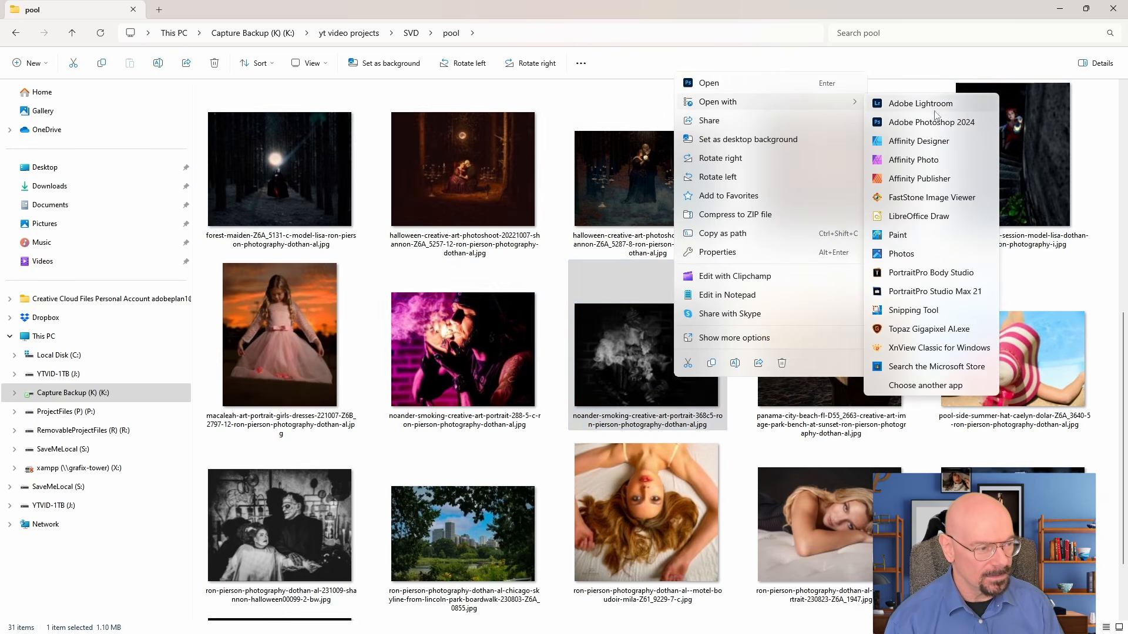
left_click(934, 118)
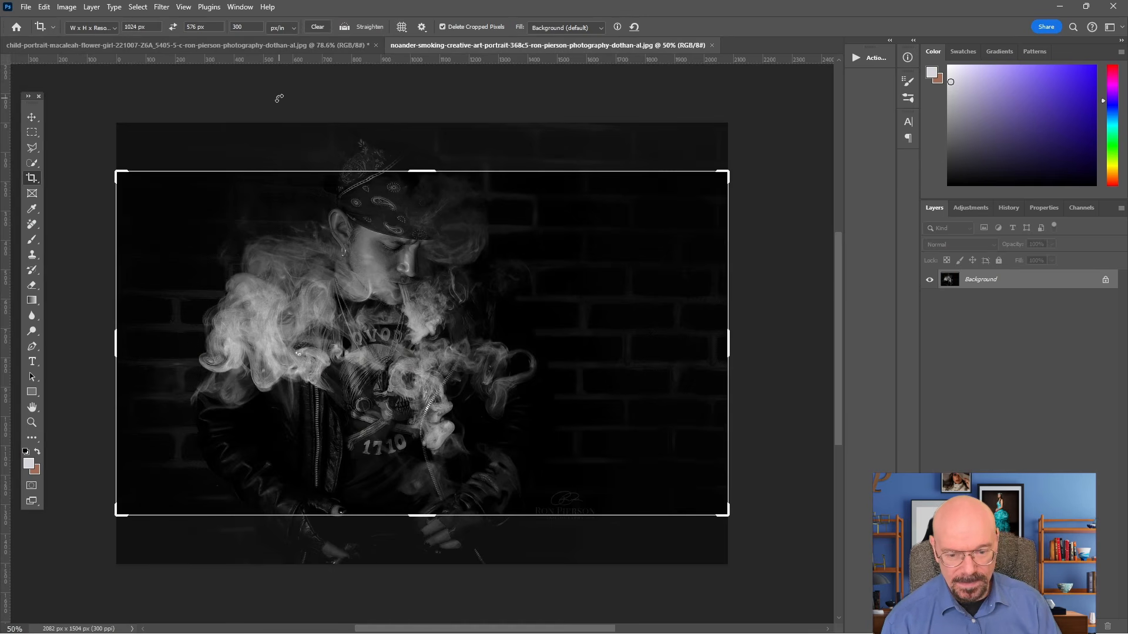
- Try swapping the crop's width and height and applying other saved crop presets to the smoke portrait
left_click(173, 28)
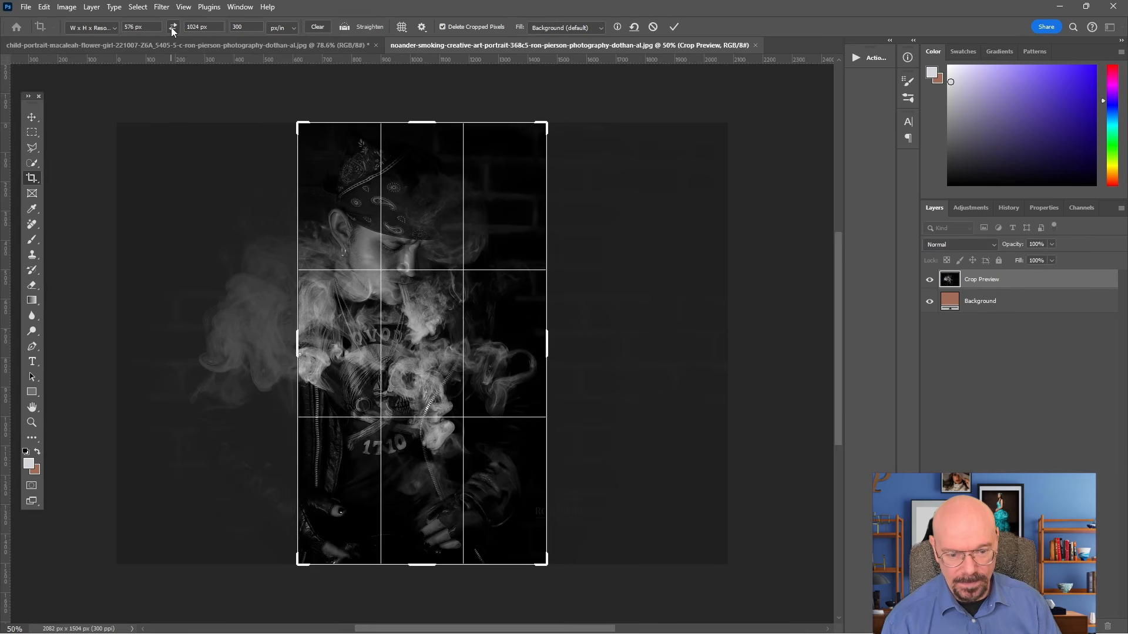
left_click(173, 28)
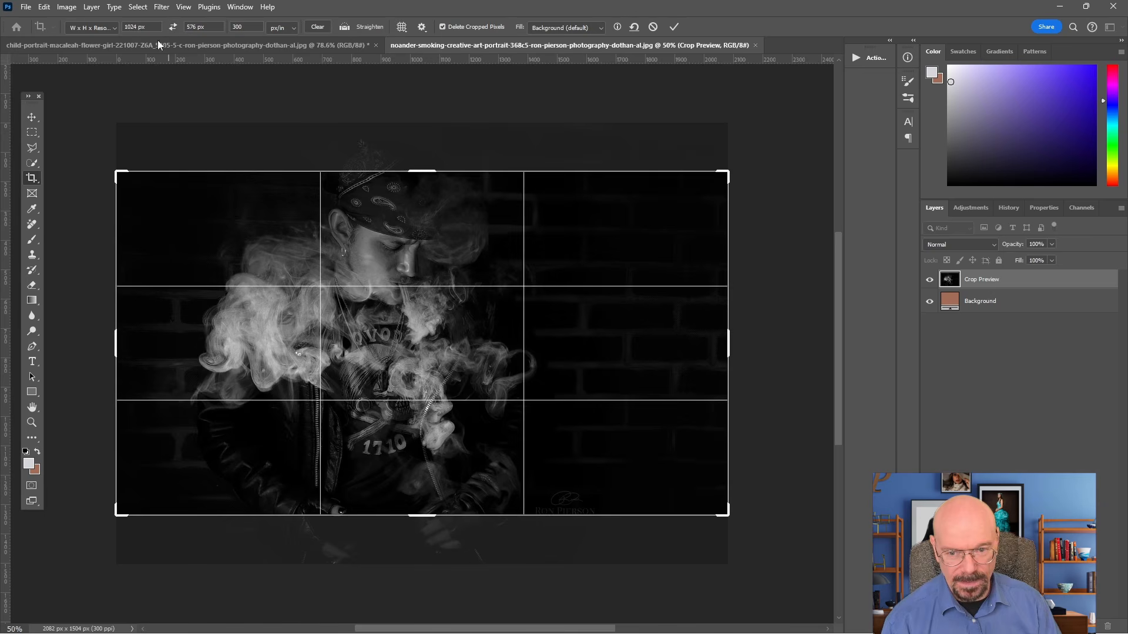
left_click(113, 29)
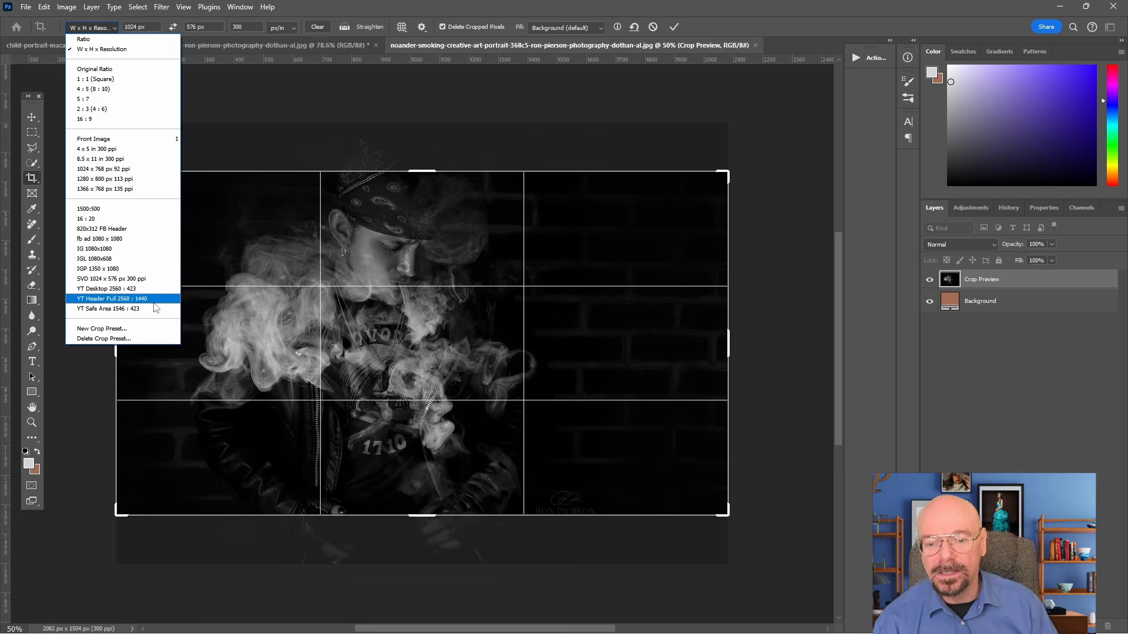
left_click(141, 279)
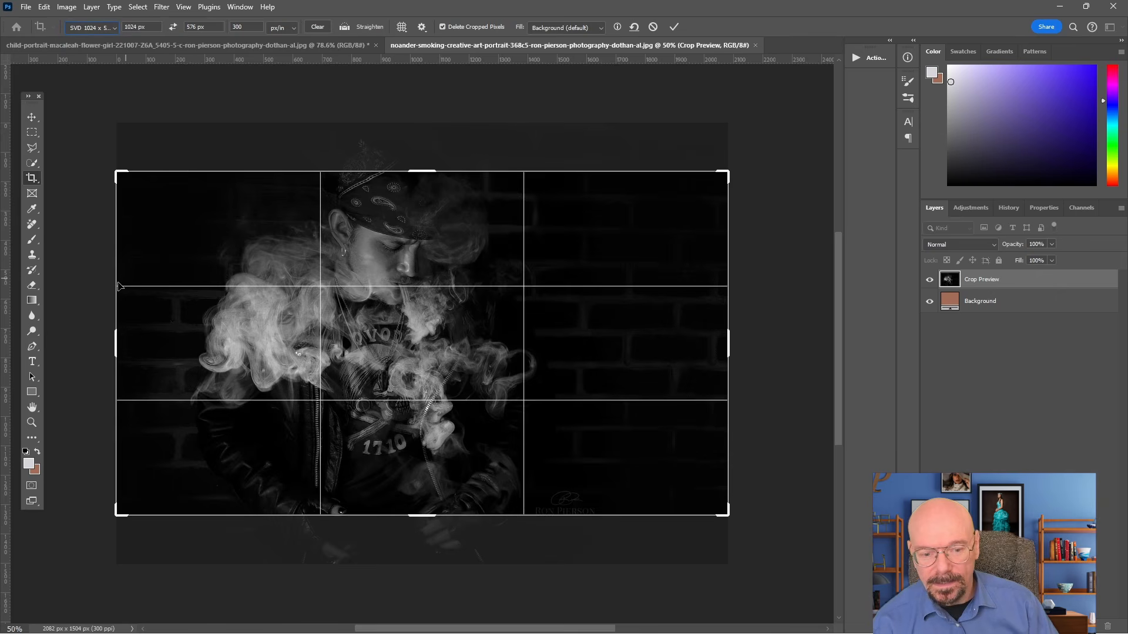
left_click(431, 326)
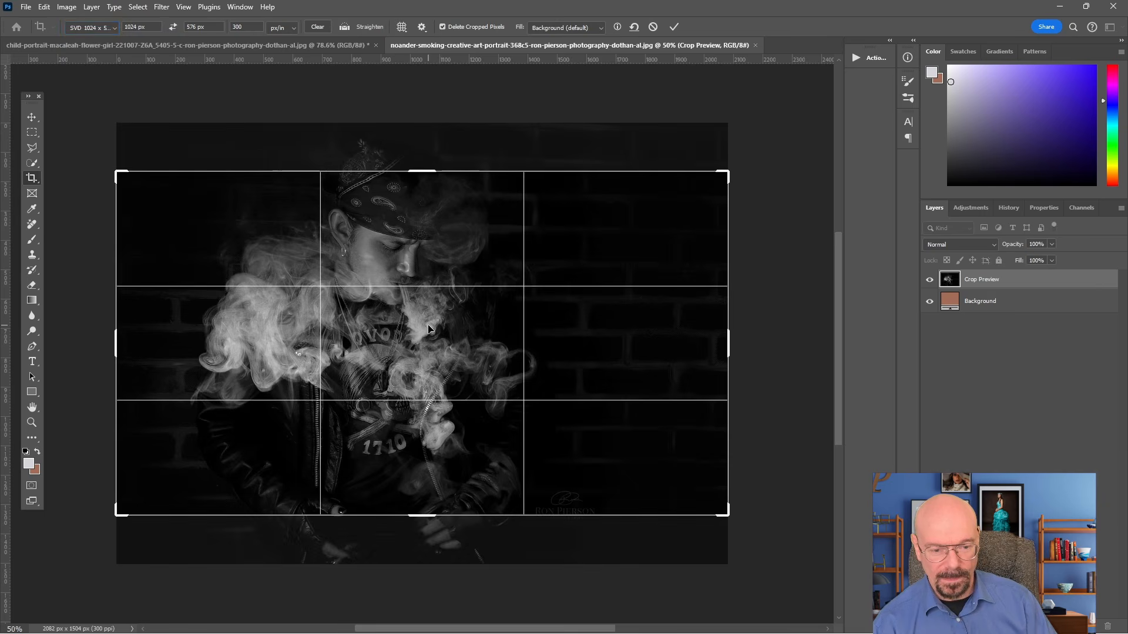
key("Up")
key("Up")
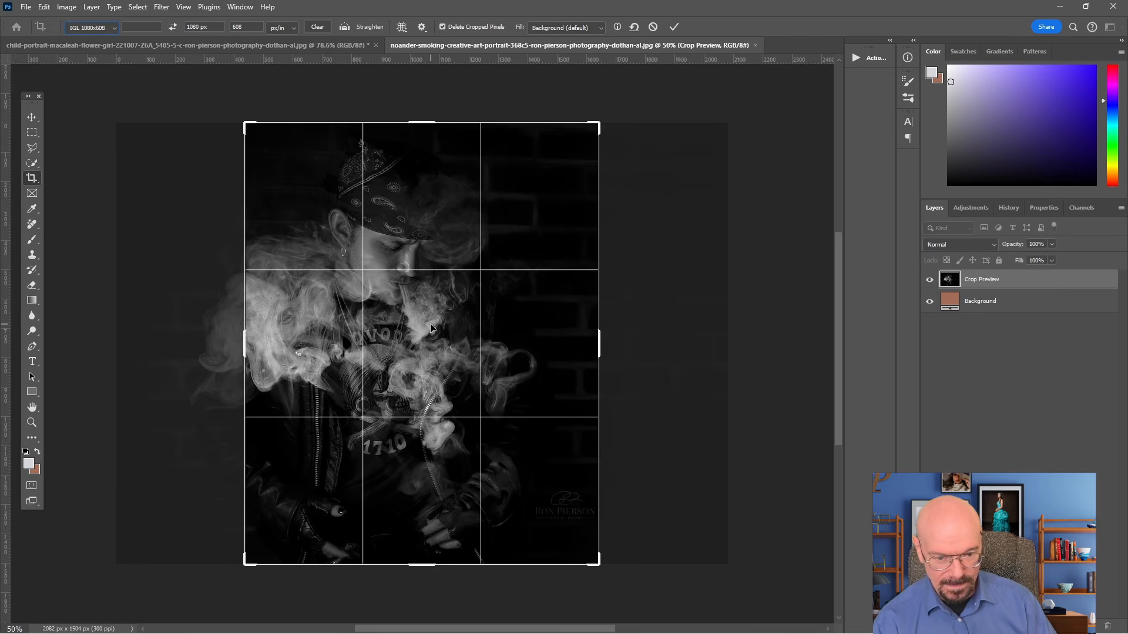
key("Up")
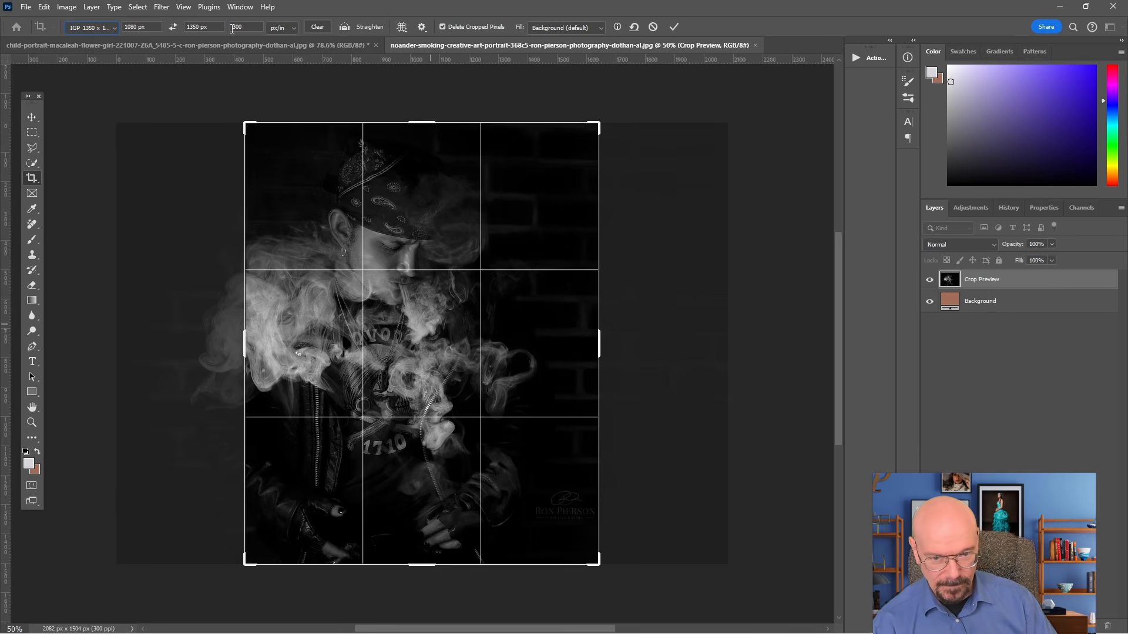
left_click(173, 28)
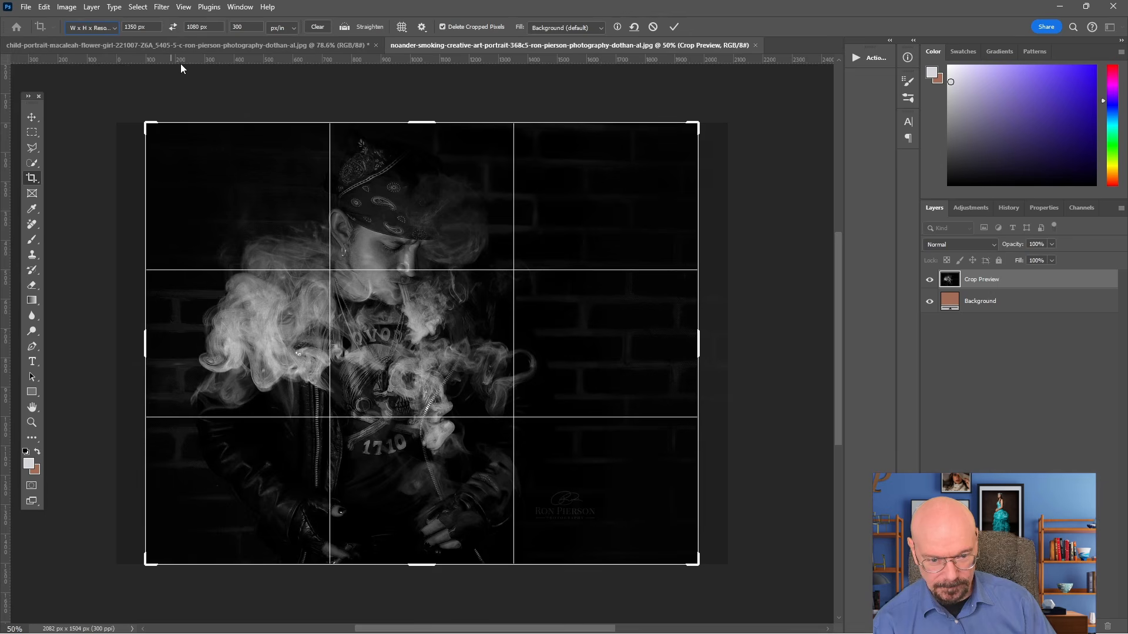
- Crop the smoke portrait with the saved SVD 1024 x 576 px 300 ppi preset
left_click(116, 27)
left_click(134, 279)
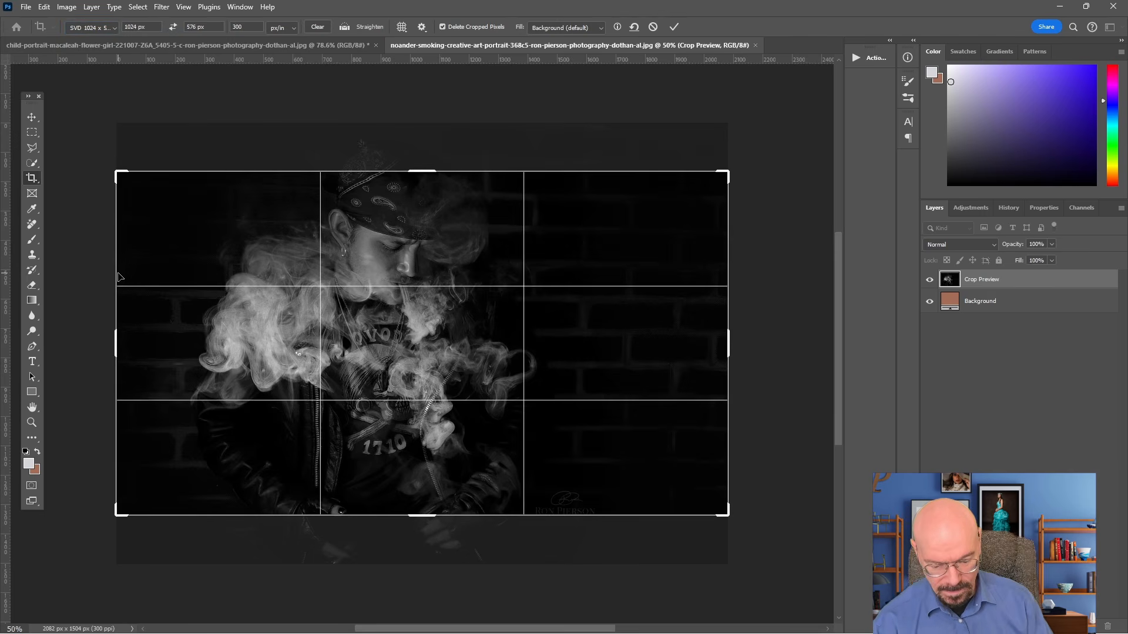
left_click(673, 27)
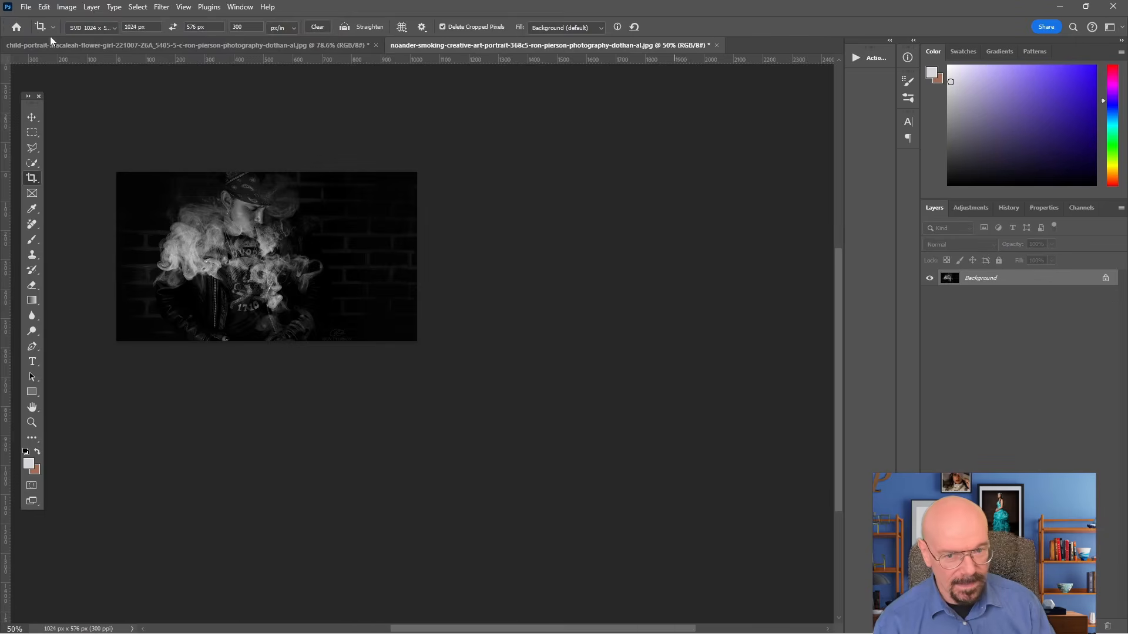
- Export the cropped portrait with Save for Web as a JPEG named sample-2 in the samples folder
left_click(25, 8)
mouse_move(118, 214)
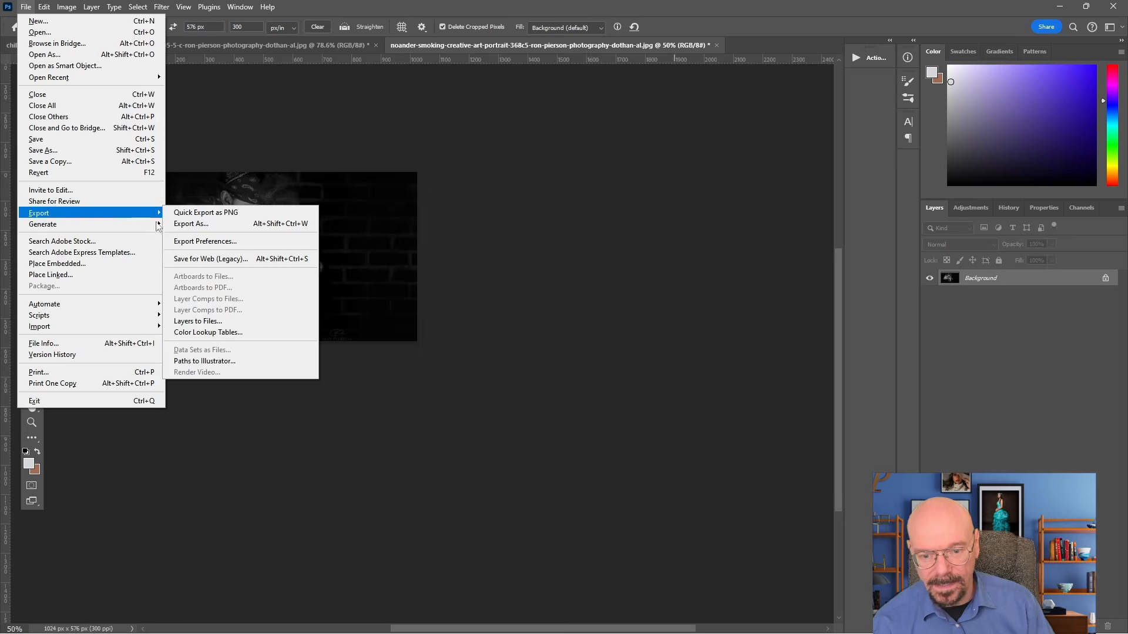
left_click(201, 259)
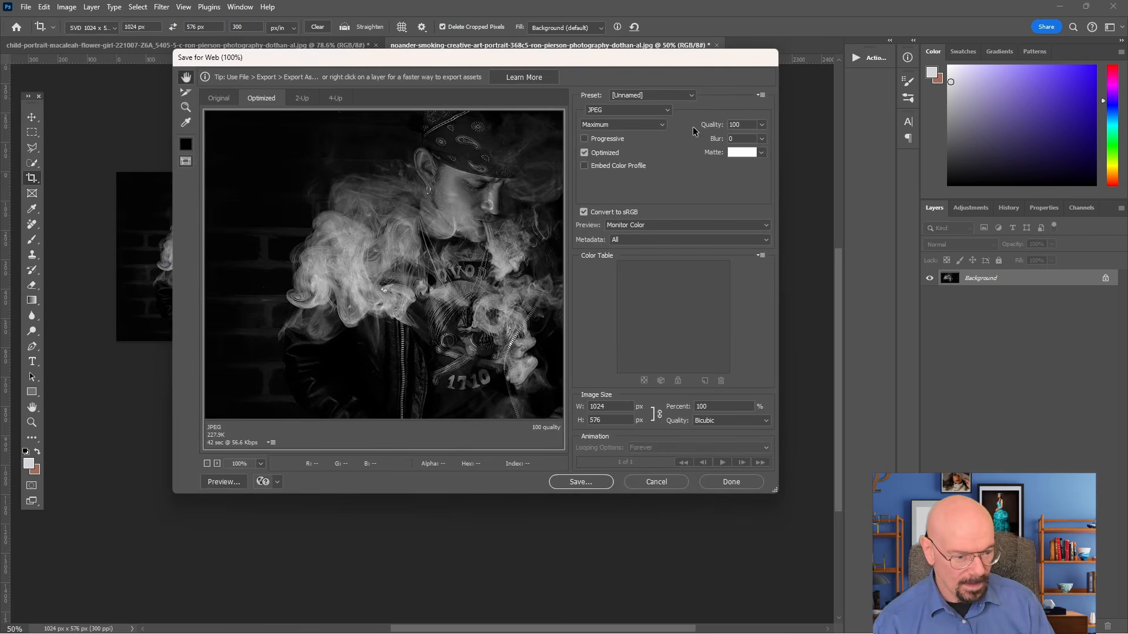
left_click(587, 482)
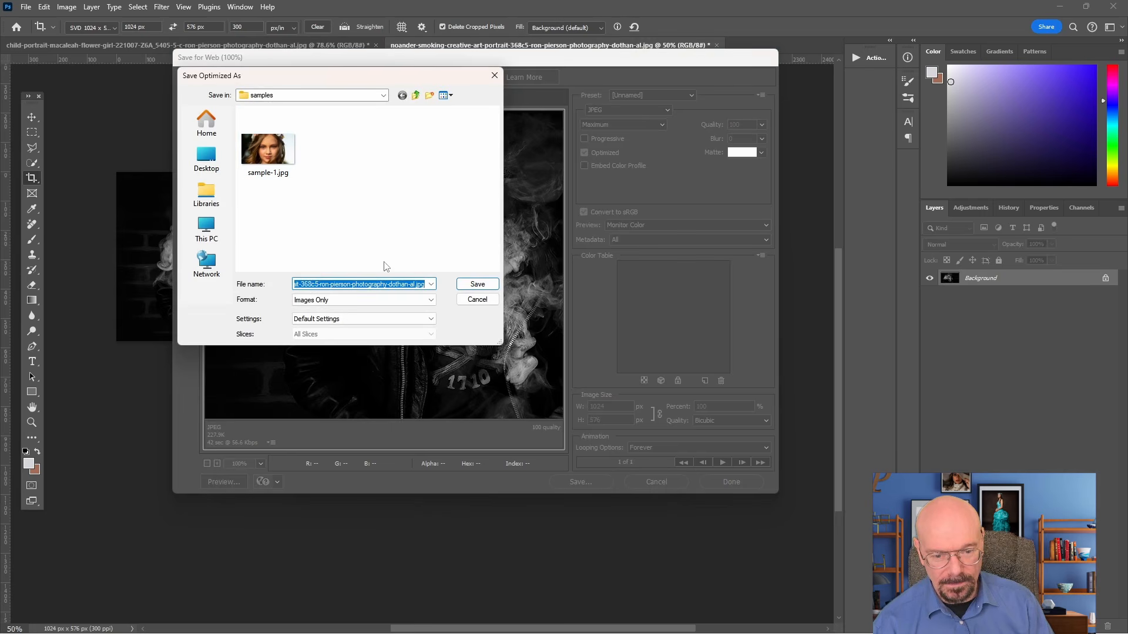
type("sample-2")
key("Return")
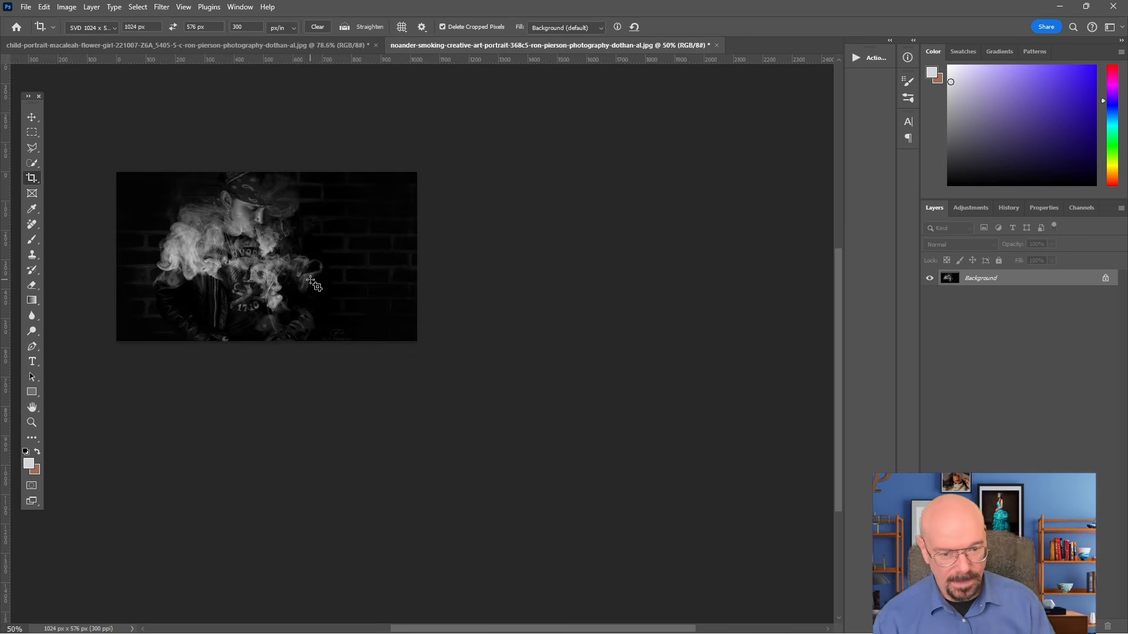
- Switch to Stable Diffusion in Firefox and replace the SVD input image with sample-2.jpg
left_click(724, 623)
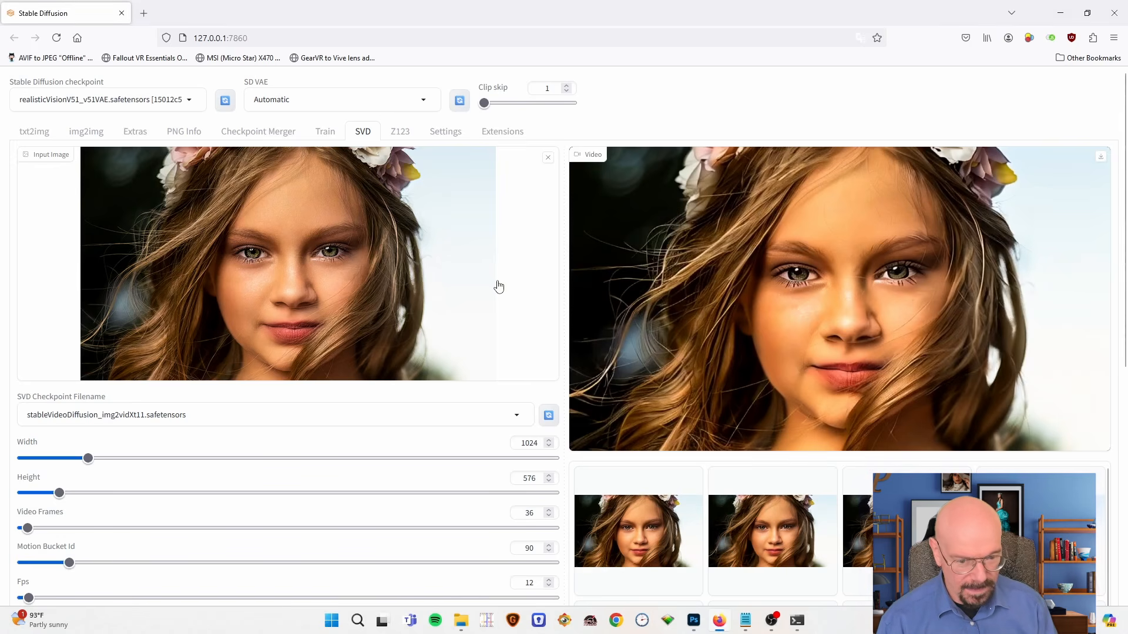
left_click(548, 158)
left_click(313, 262)
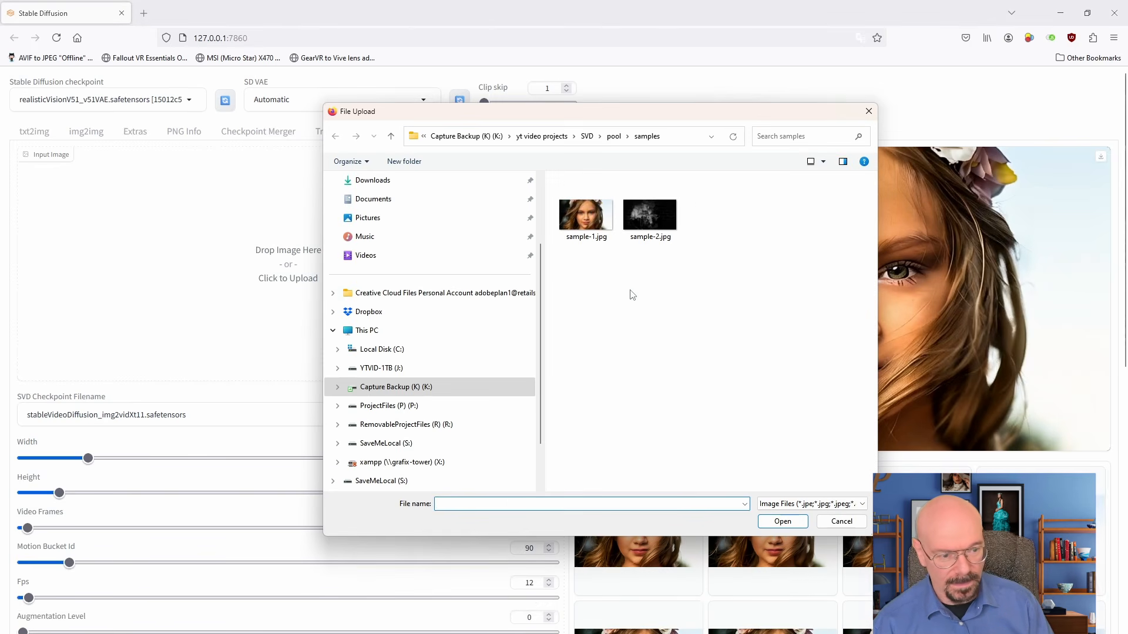
left_click(650, 194)
left_click(784, 522)
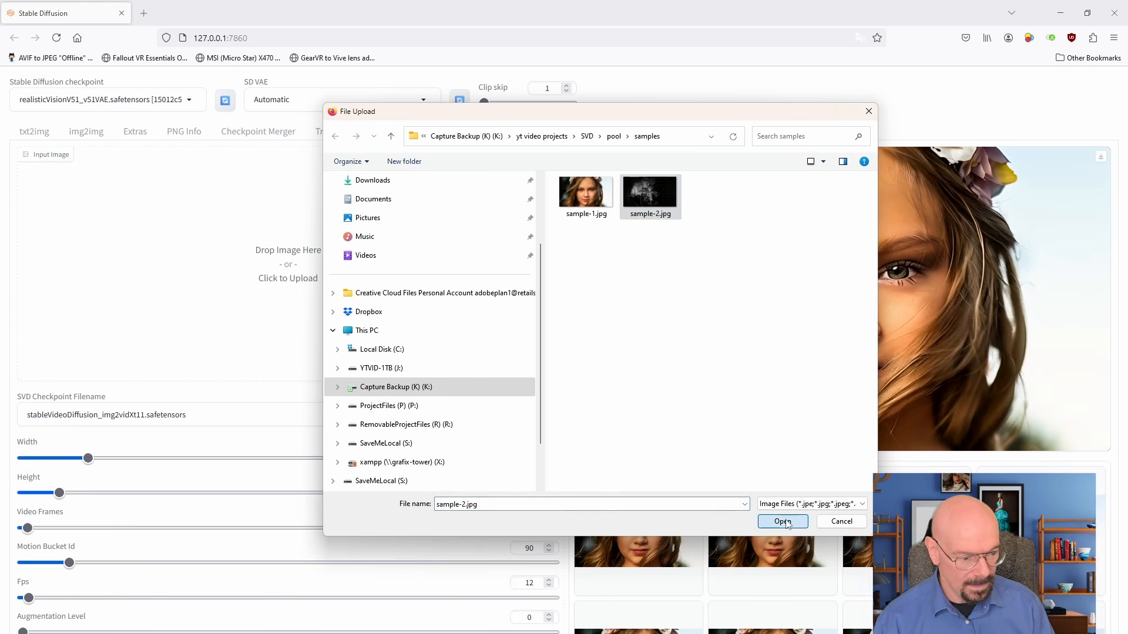
- Open Free Stopwatch and move its window clear of the Generate control on the SVD page
scroll(478, 413, "down", 1)
scroll(479, 412, "down", 1)
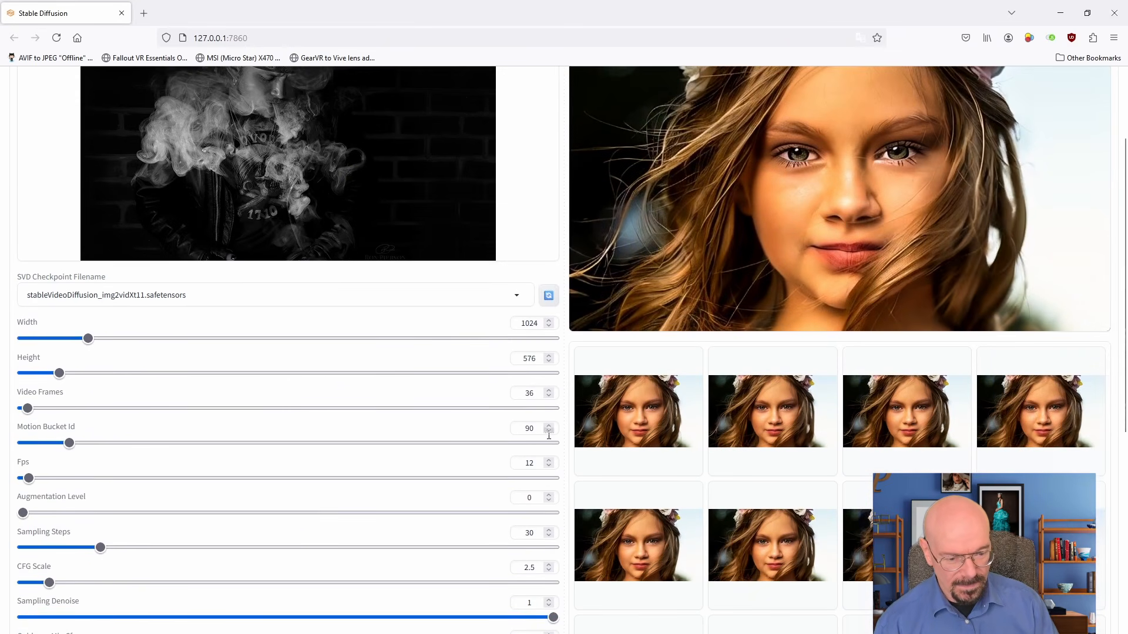
mouse_move(594, 632)
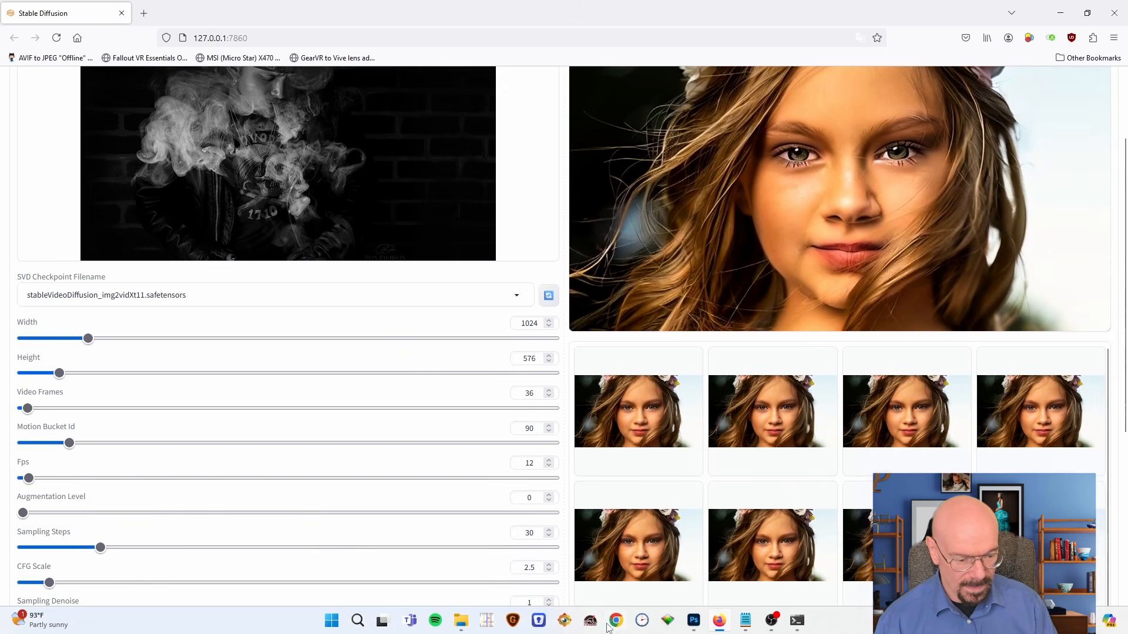
left_click(642, 620)
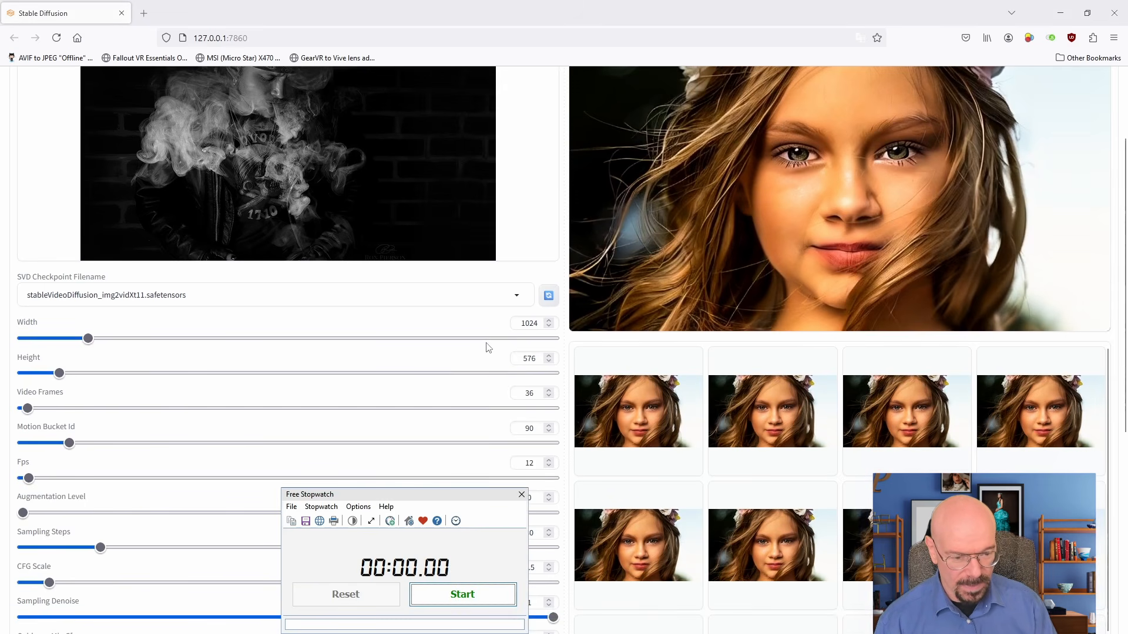
scroll(485, 347, "down", 6)
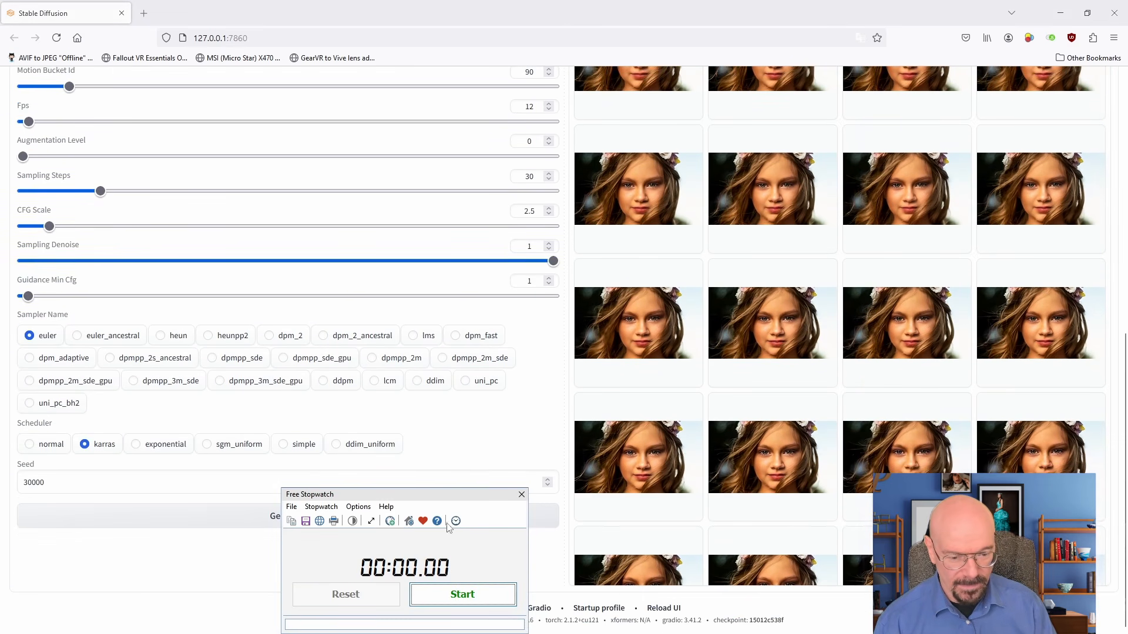
left_click_drag(441, 500, 343, 307)
scroll(483, 290, "up", 7)
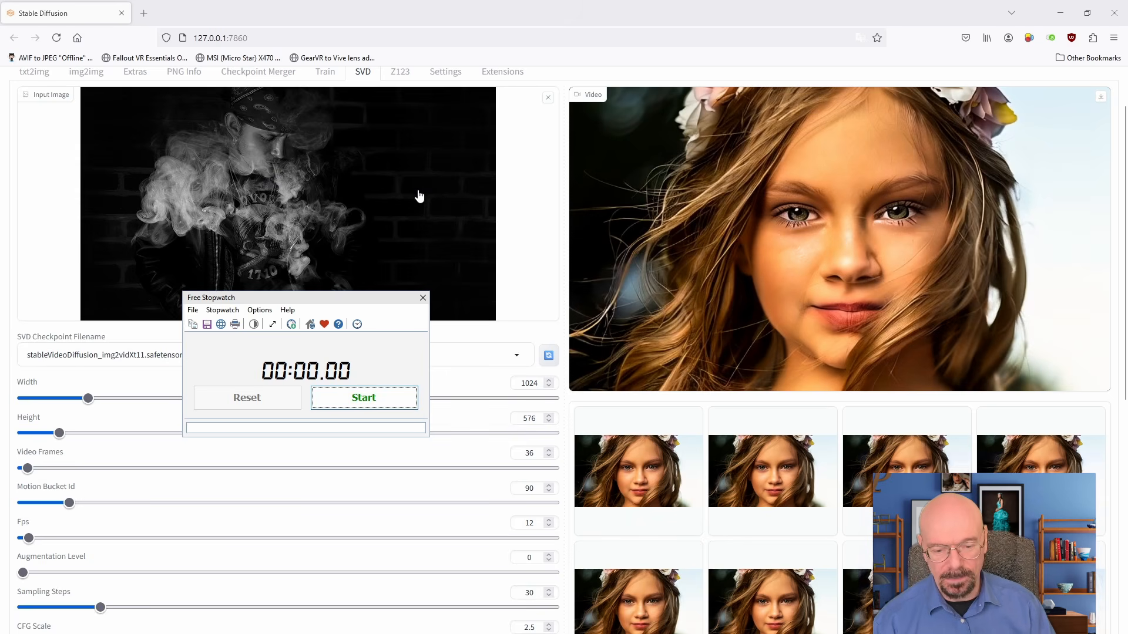
scroll(410, 468, "down", 7)
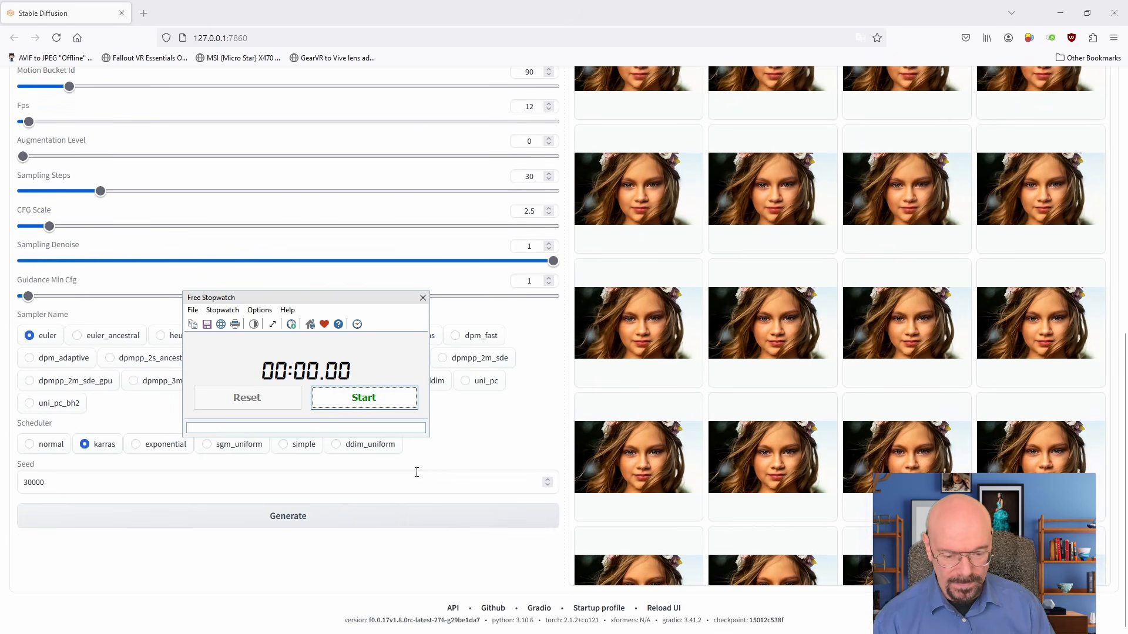
- Generate a video from the smoke portrait and time it with the stopwatch, stopping it once the video is finished
left_click(324, 518)
left_click(363, 402)
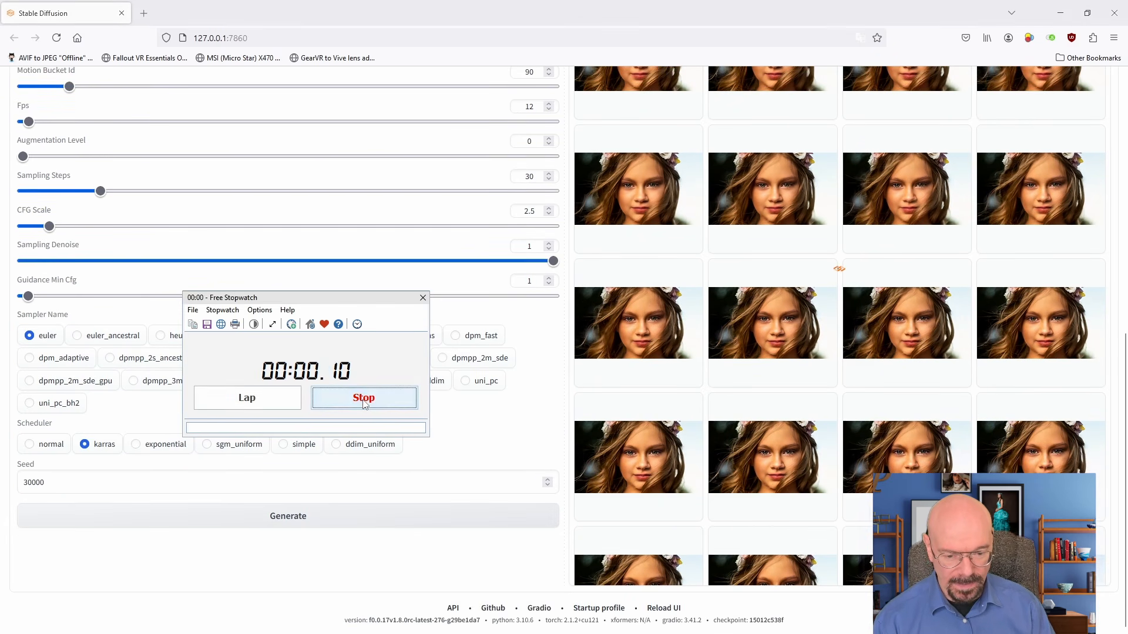
scroll(470, 523, "up", 8)
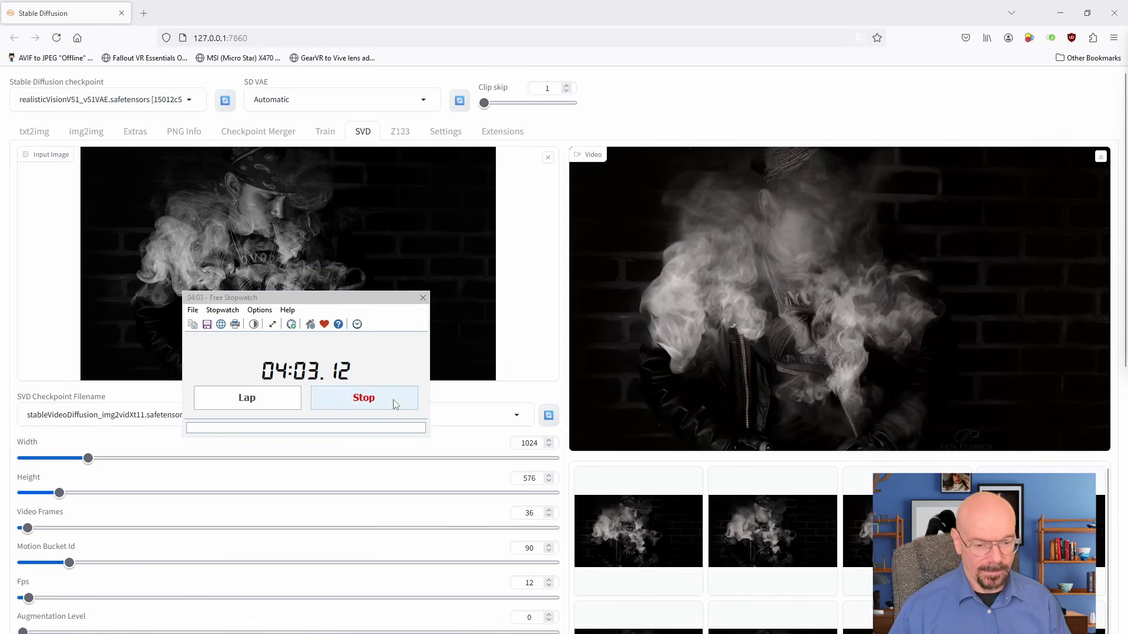
left_click(394, 402)
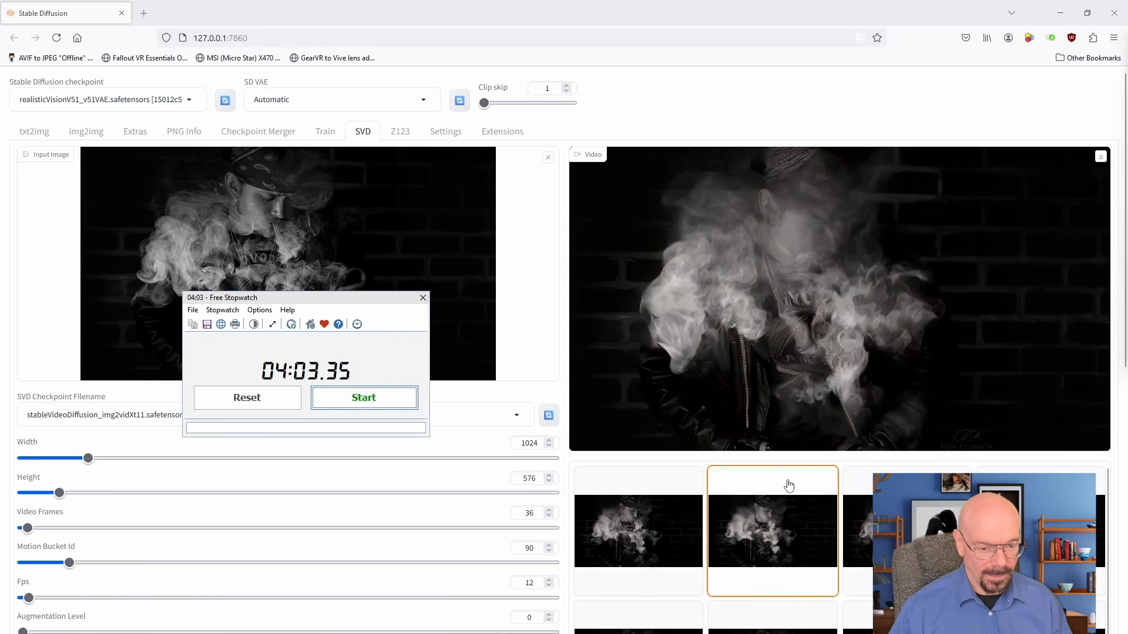
- Reset and close the stopwatch, then play back the generated smoke portrait video several times
left_click(267, 404)
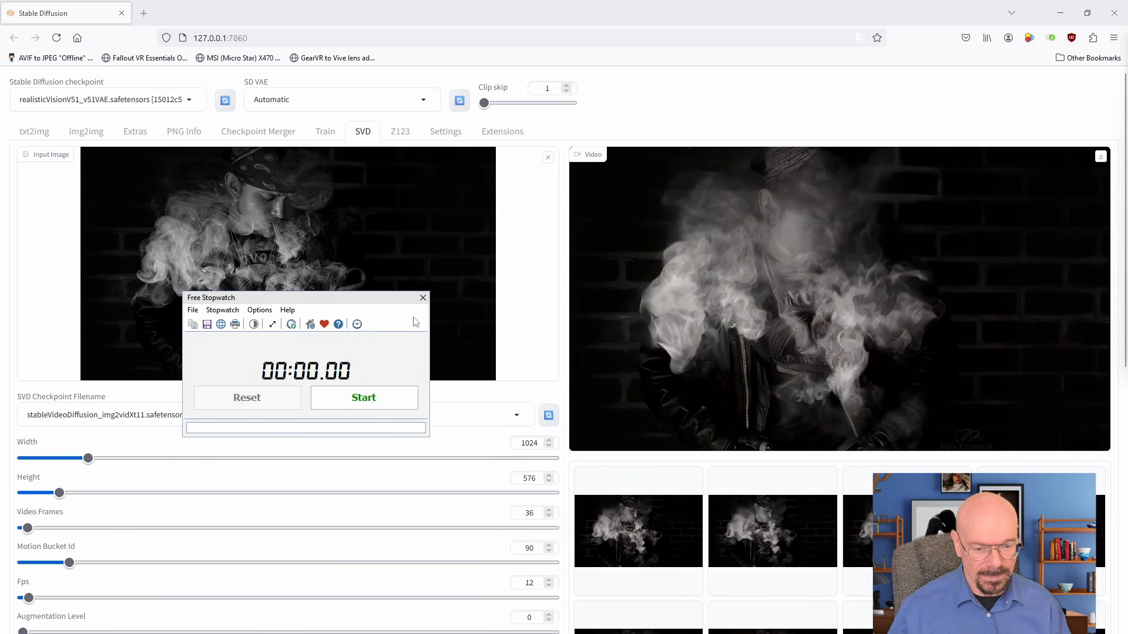
left_click(423, 298)
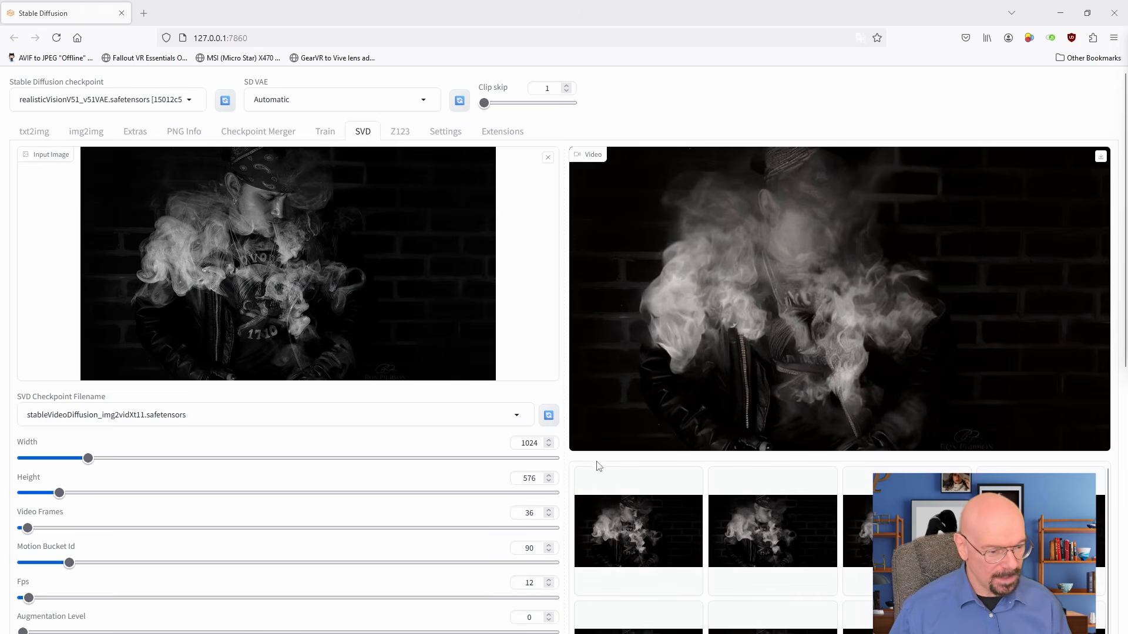
left_click(587, 436)
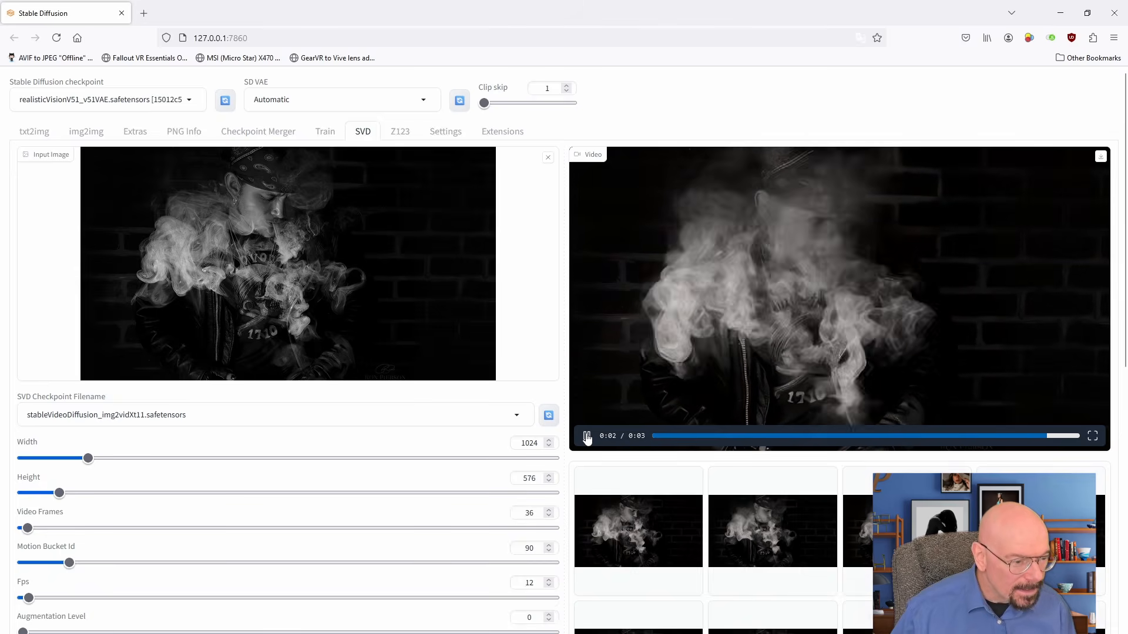
left_click(587, 437)
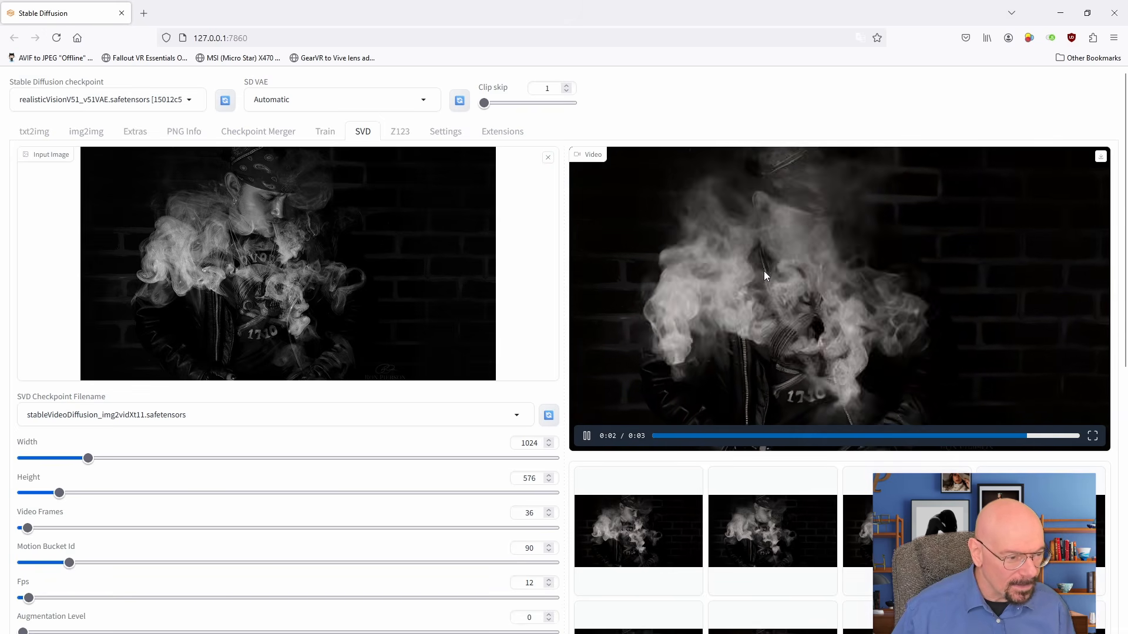
left_click(586, 437)
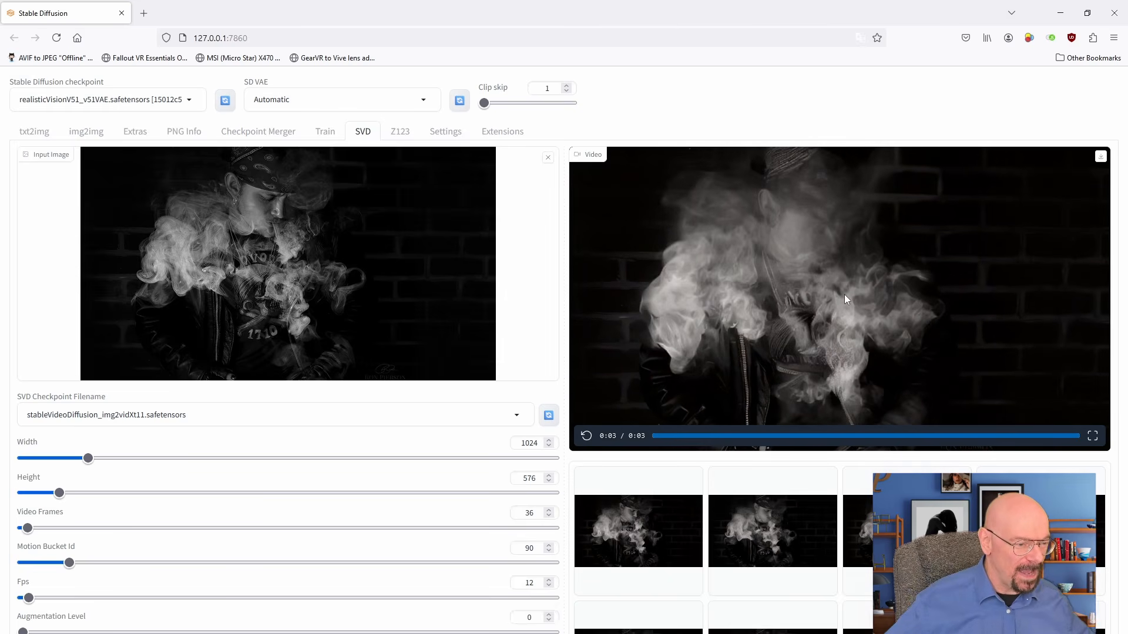
left_click(764, 276)
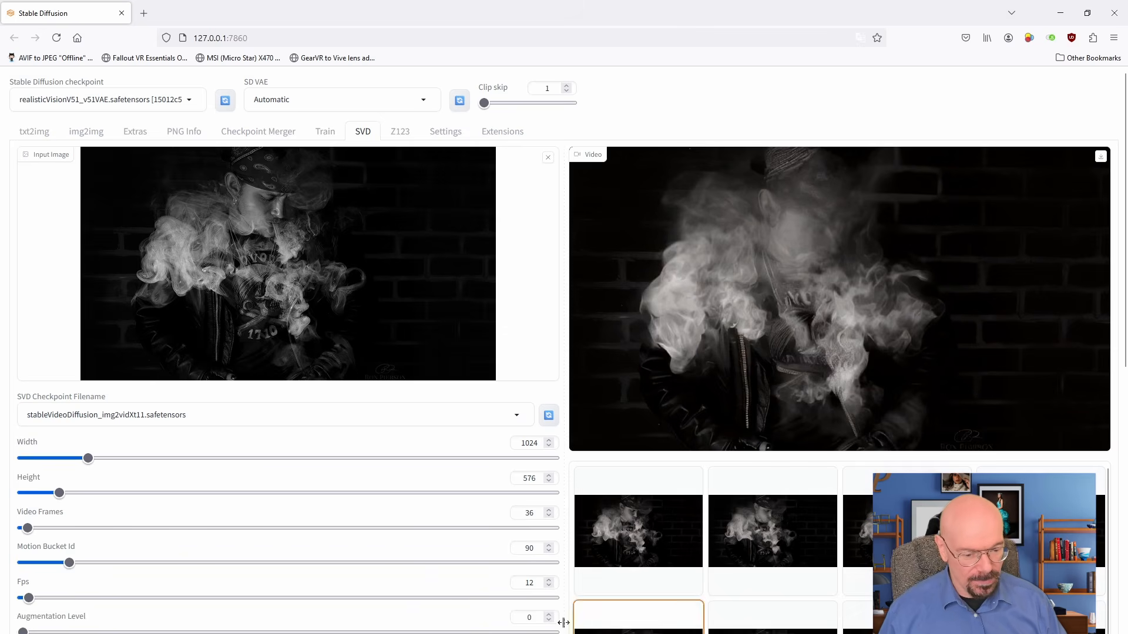
- Switch to the pool folder in File Explorer and open the Panama City Beach sunset bench photo in Photoshop
mouse_move(465, 629)
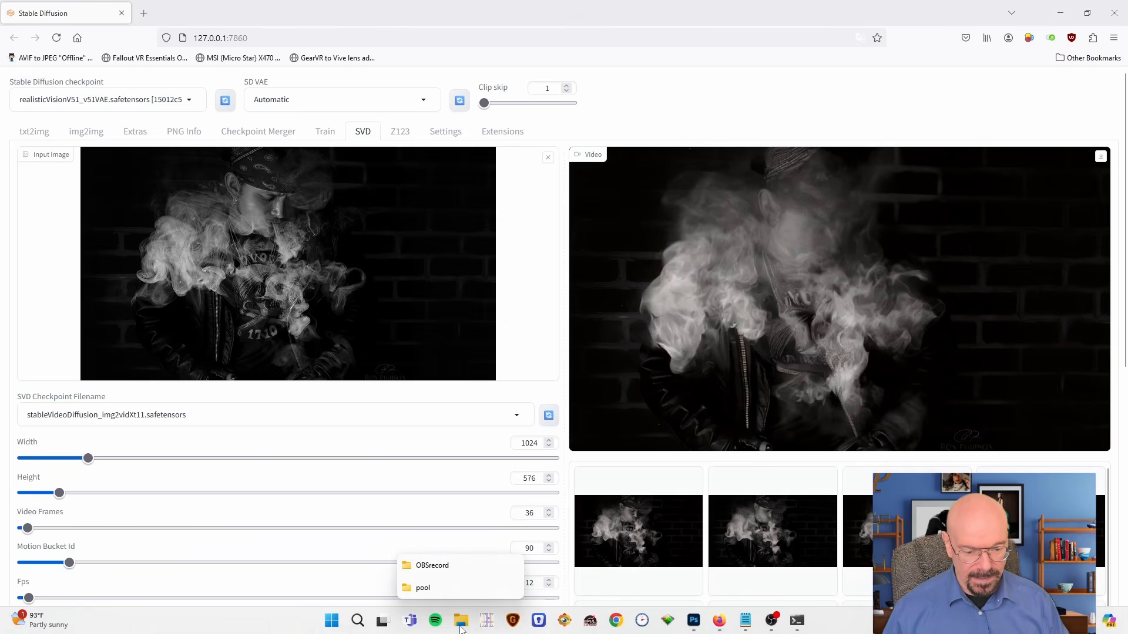
left_click(448, 595)
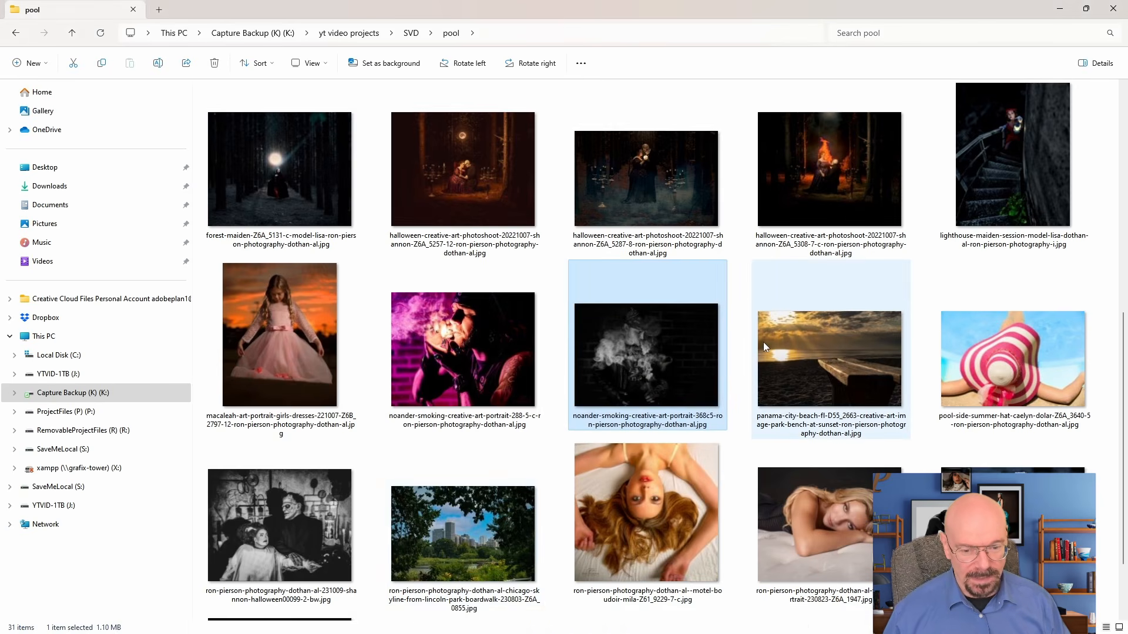
scroll(763, 341, "up", 1)
mouse_move(757, 353)
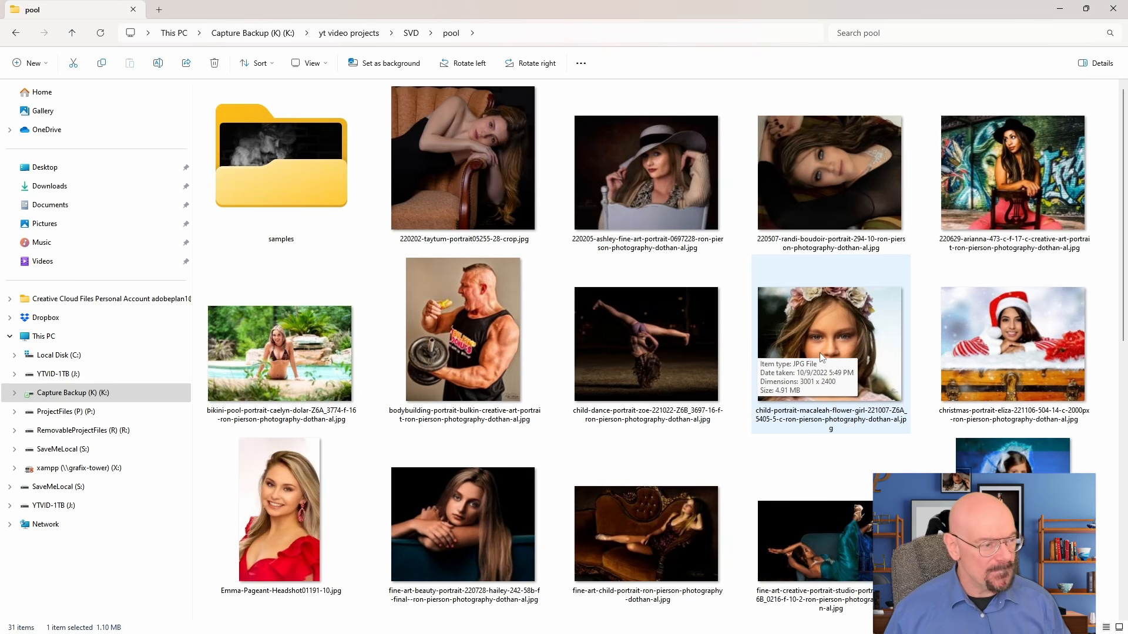
scroll(820, 357, "down", 5)
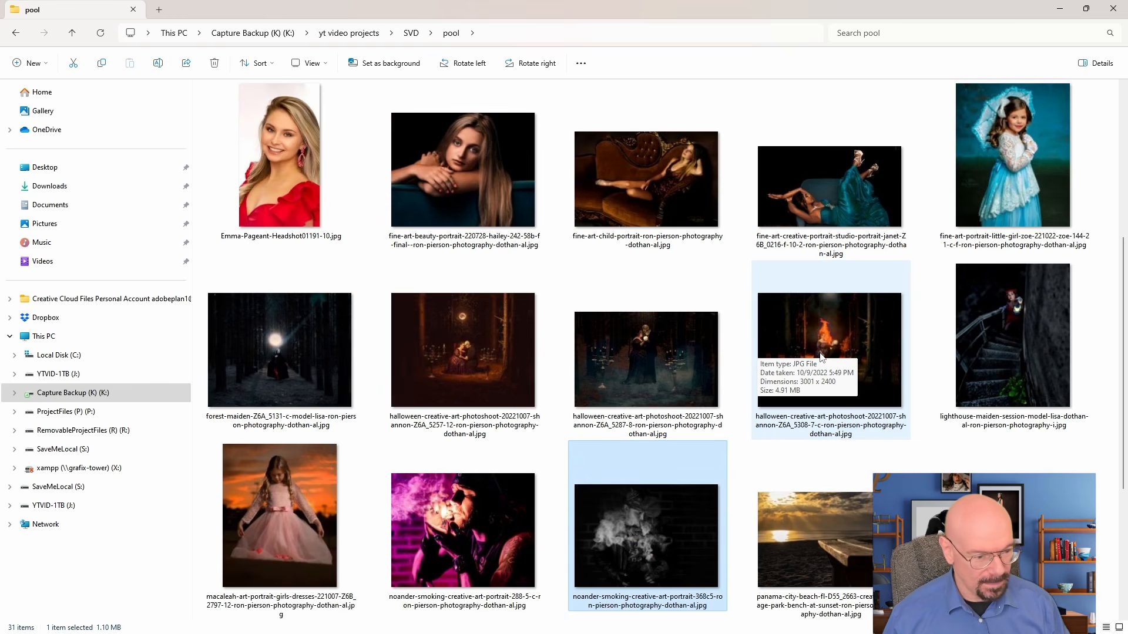
scroll(819, 354, "down", 4)
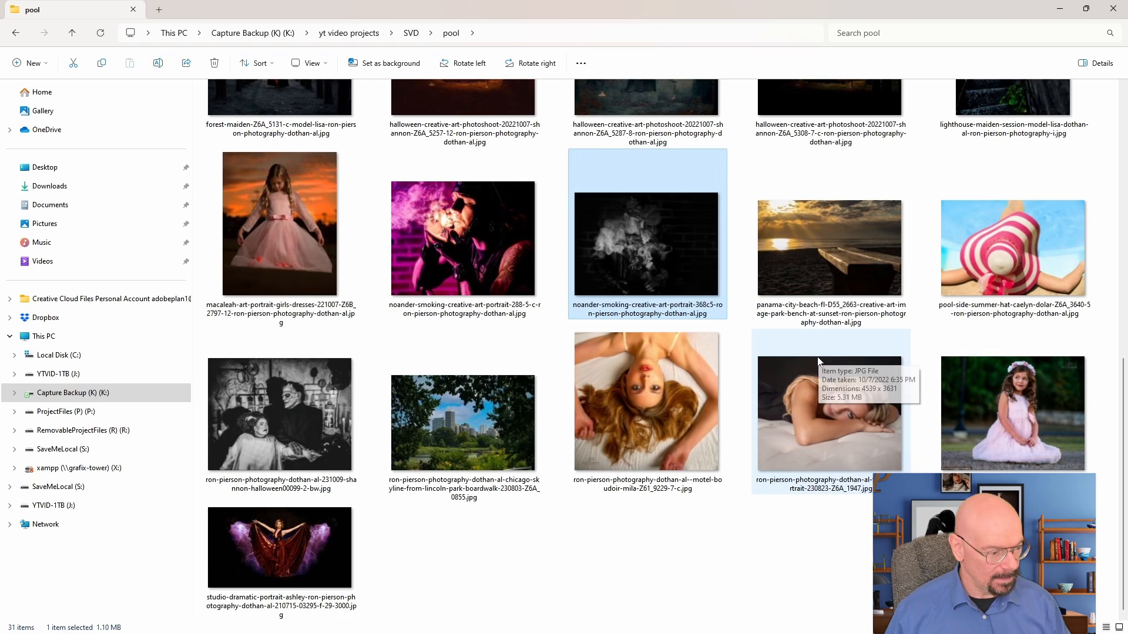
mouse_move(815, 362)
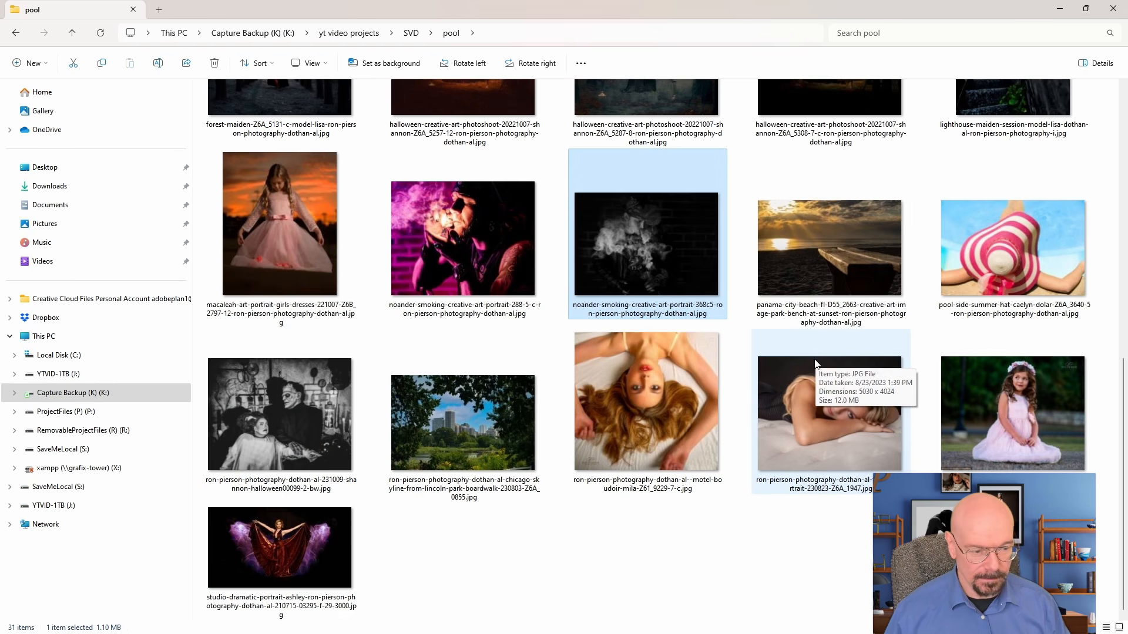
left_click(850, 251)
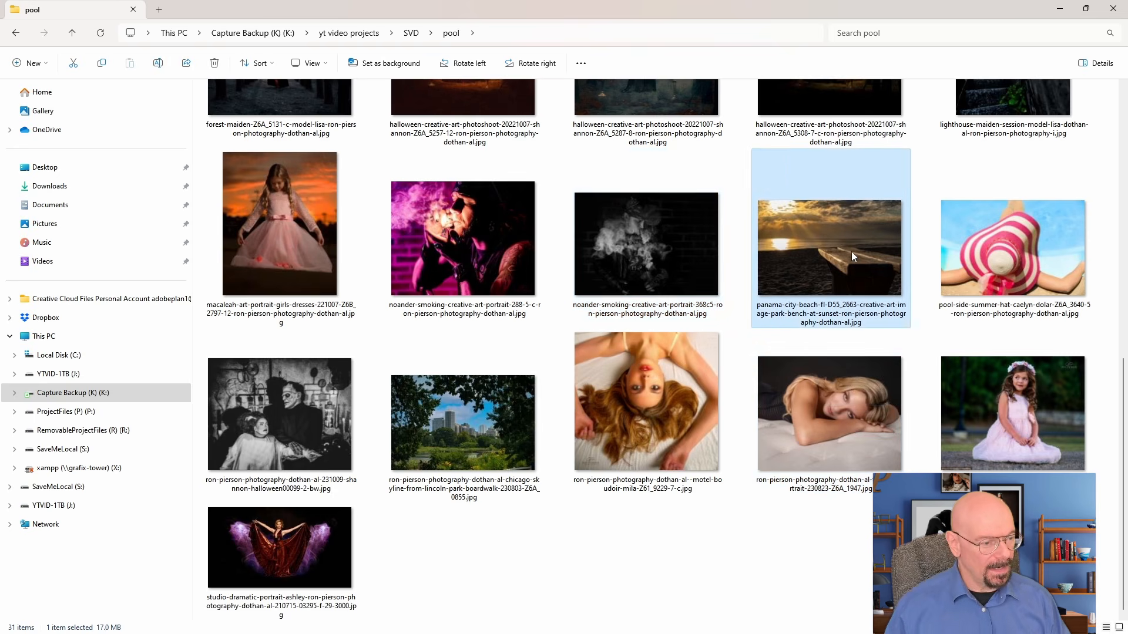
right_click(850, 252)
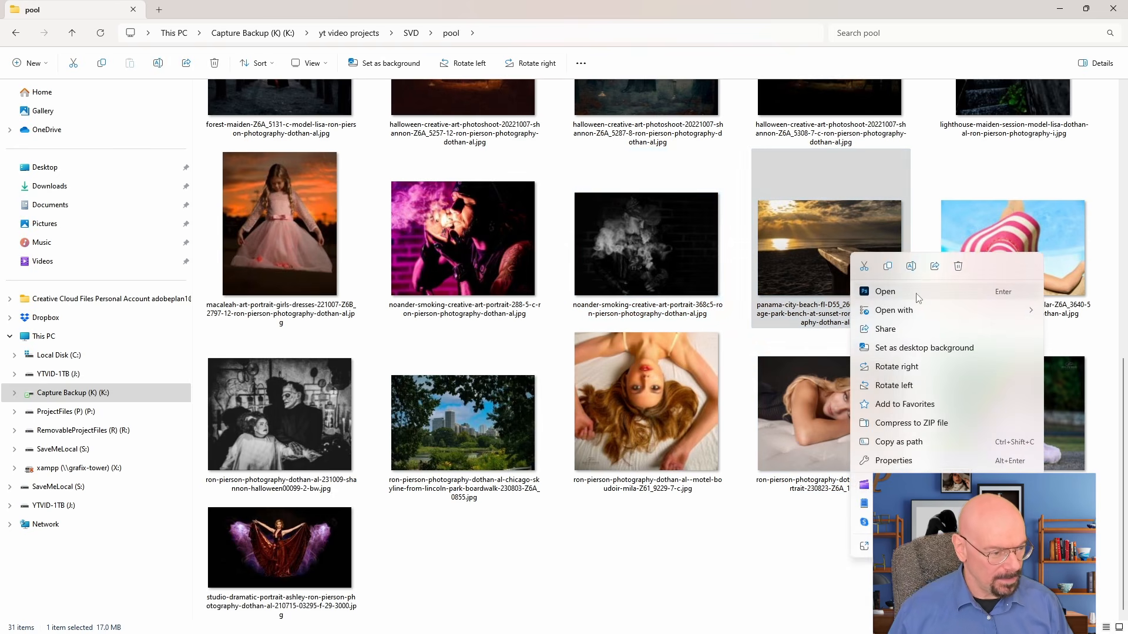
left_click(919, 294)
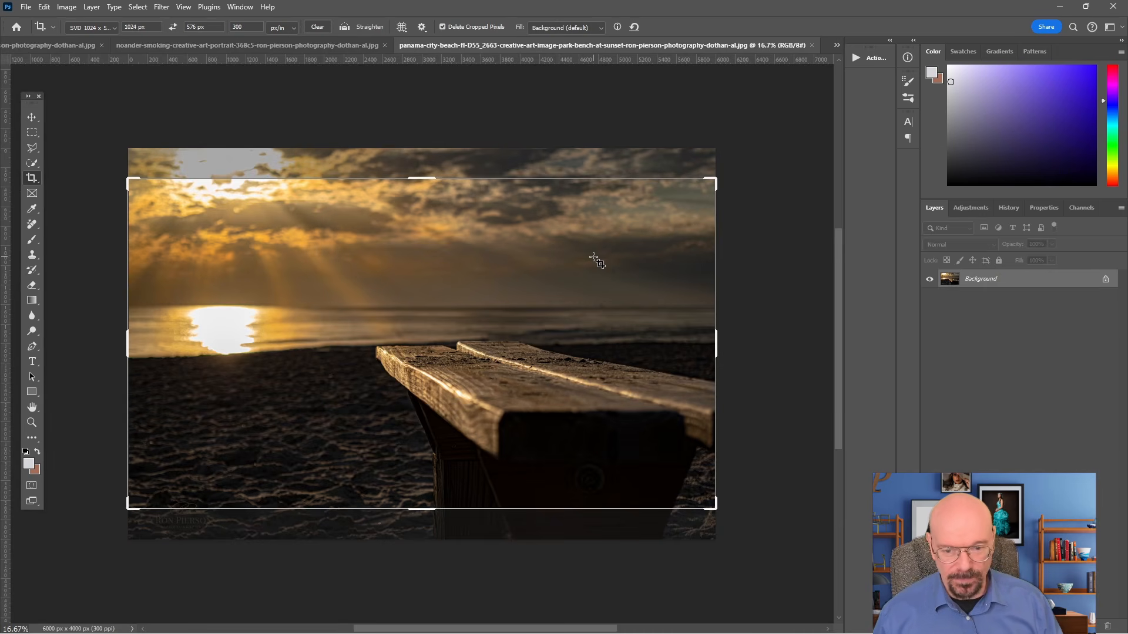
- Crop the sunset bench photo with the SVD 1024 x 576 px 300 ppi preset, shifting the picture down to include nearly all the sky
left_click(113, 30)
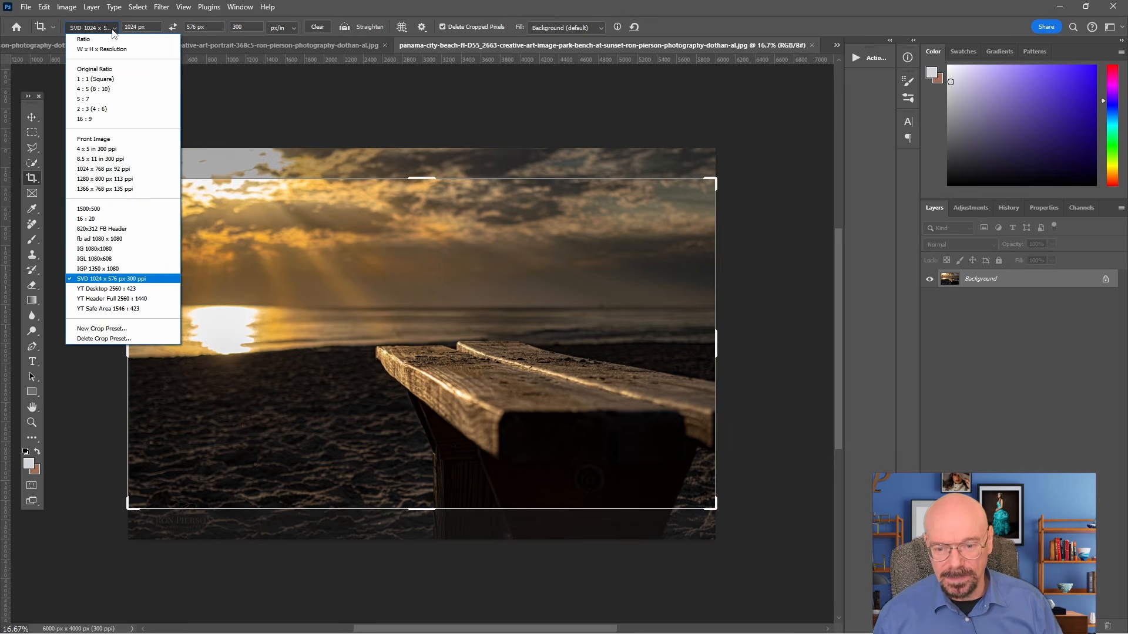
left_click(111, 279)
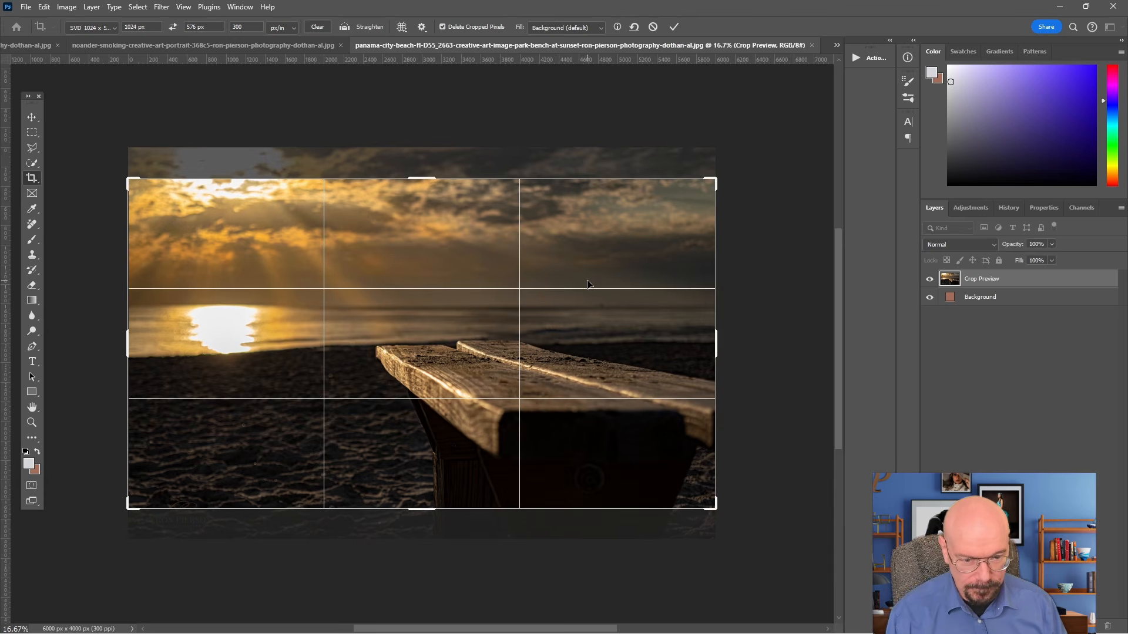
key("Down")
key("Down")
key("Down")
key("Down")
key("Down")
key("Down")
key("Down")
key("Down")
key("Down")
key("Down")
key("Down")
key("Down")
key("Down")
key("Down")
key("Down")
key("Down")
key("Down")
key("Down")
key("Down")
key("Down")
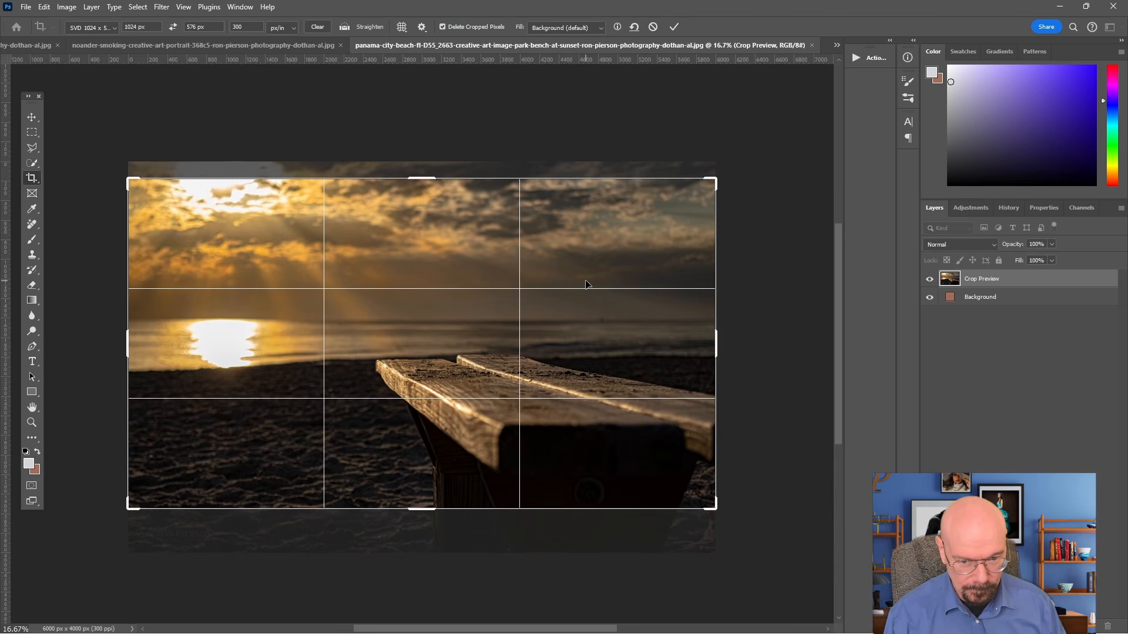
key("Down")
key("Down")
key("Down")
key("Down")
key("Down")
key("Down")
key("Down")
key("Down")
key("Down")
key("Down")
key("Down")
key("Down")
key("Down")
key("Down")
key("Down")
key("Down")
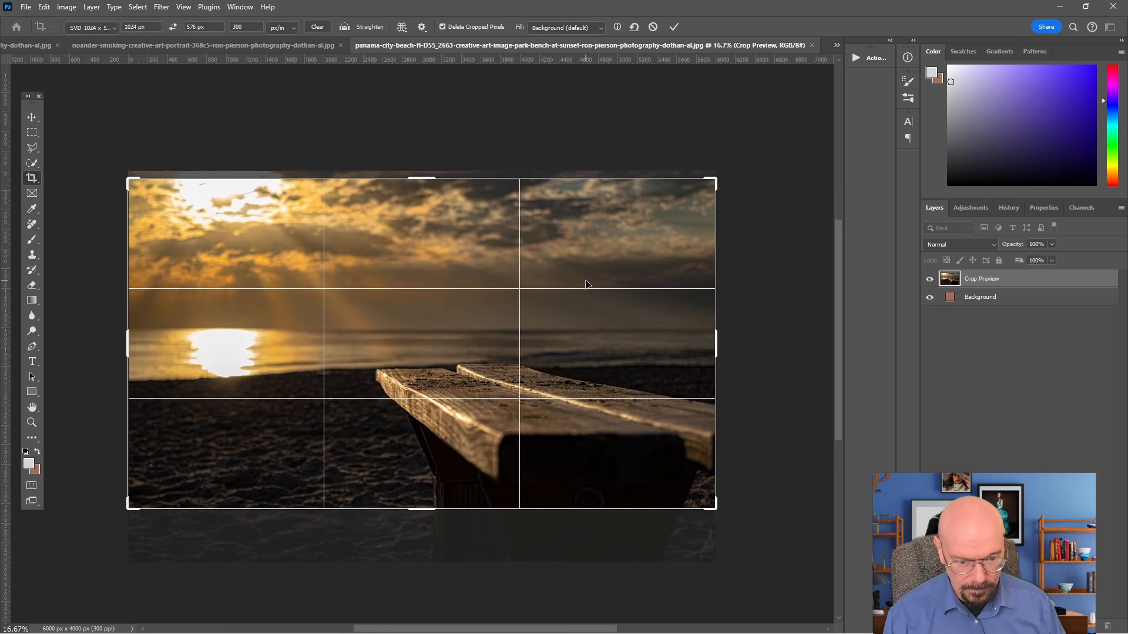
key("Down")
key("Down")
key("Down")
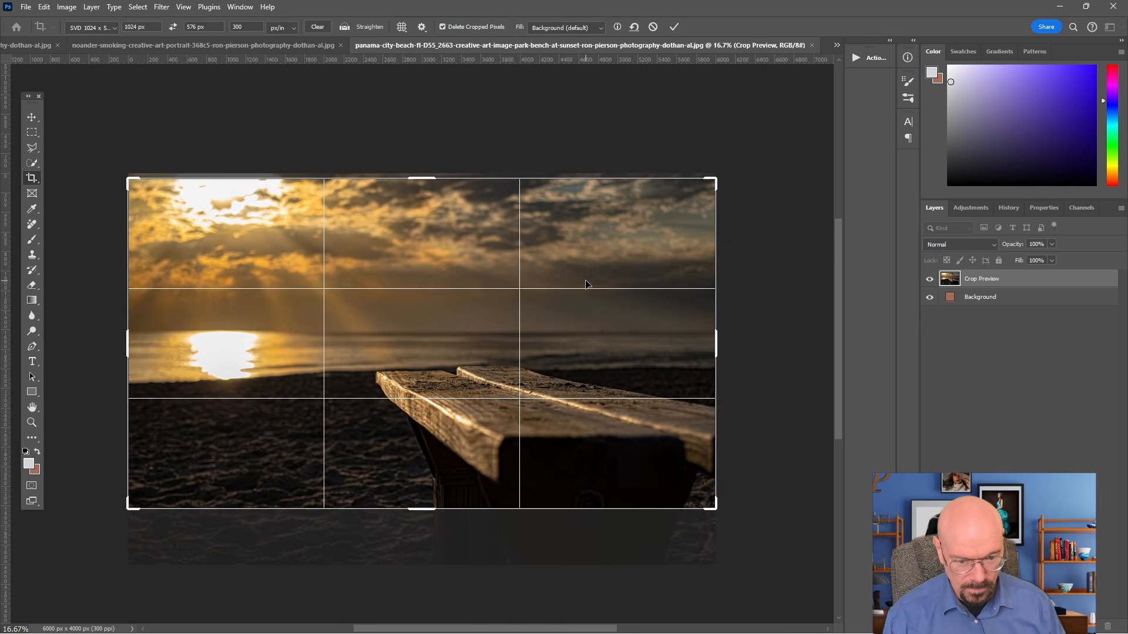
left_click(674, 27)
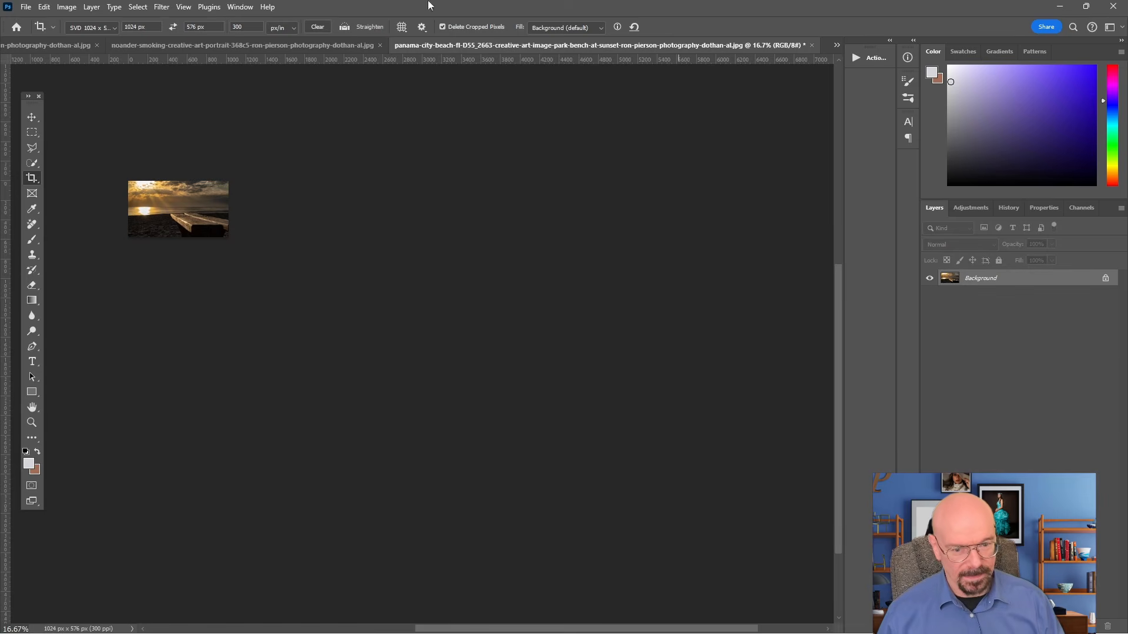
- Export the cropped sunset photo with Save for Web as a JPEG named sample-3 in the samples folder
left_click(26, 7)
mouse_move(82, 213)
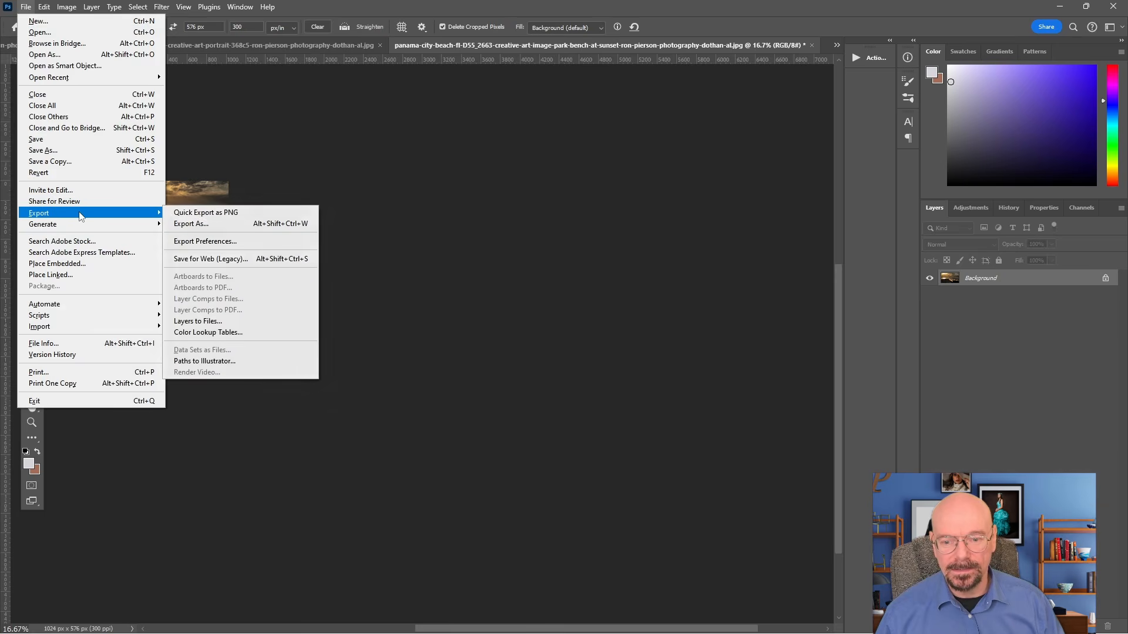
left_click(241, 258)
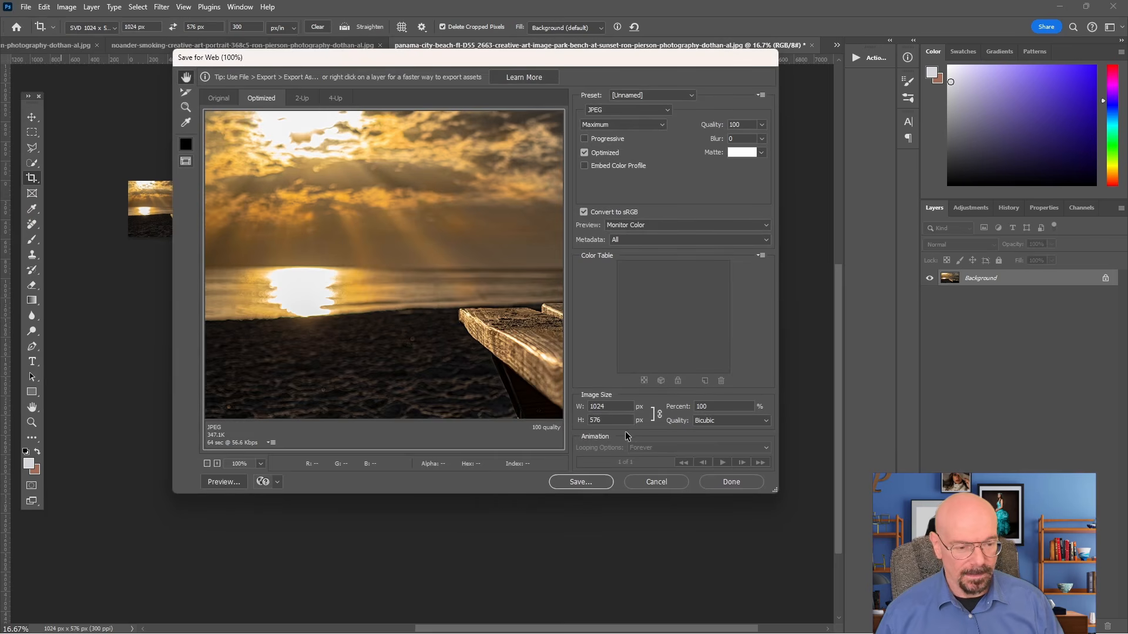
left_click(582, 482)
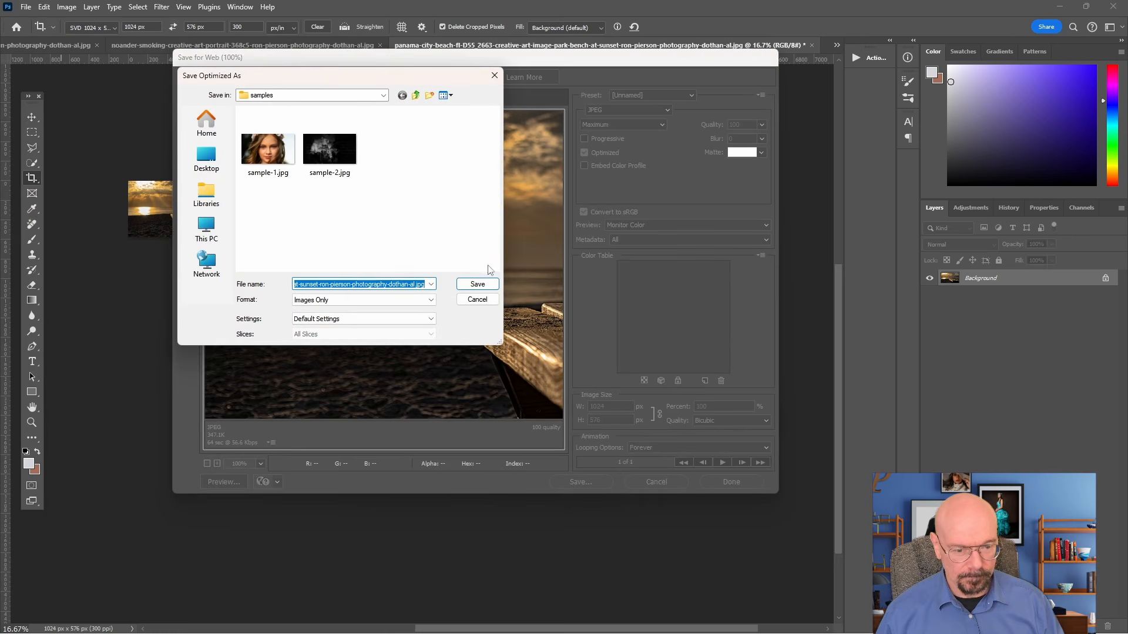
type("sample-3")
key("Return")
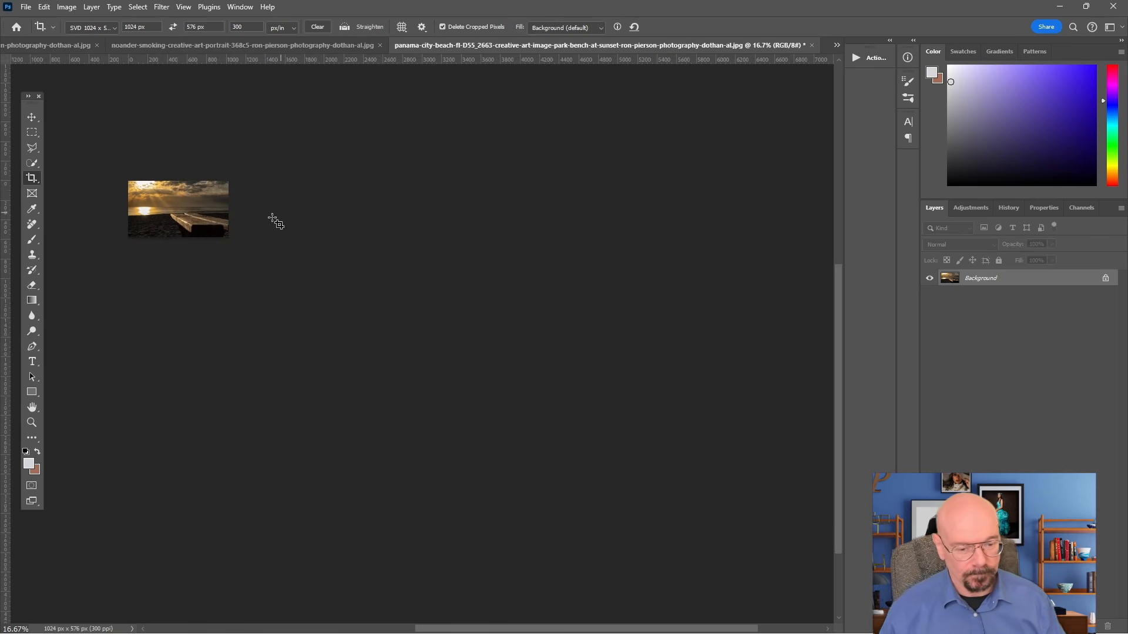
- Switch to Stable Diffusion in Firefox and replace the SVD input image with sample-3.jpg
mouse_move(773, 624)
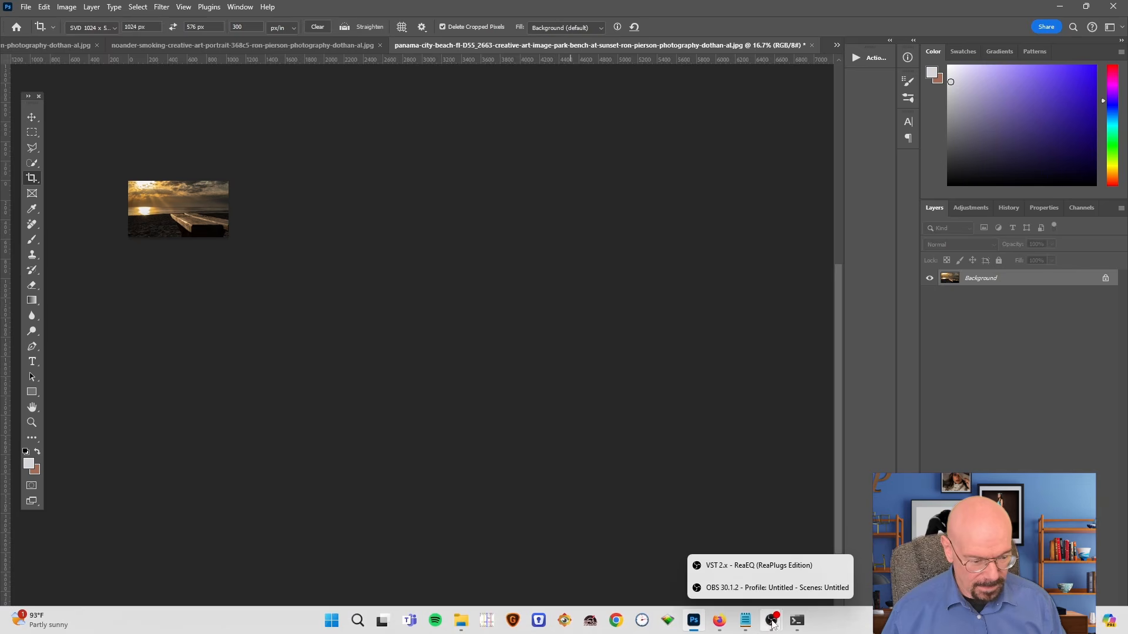
left_click(718, 620)
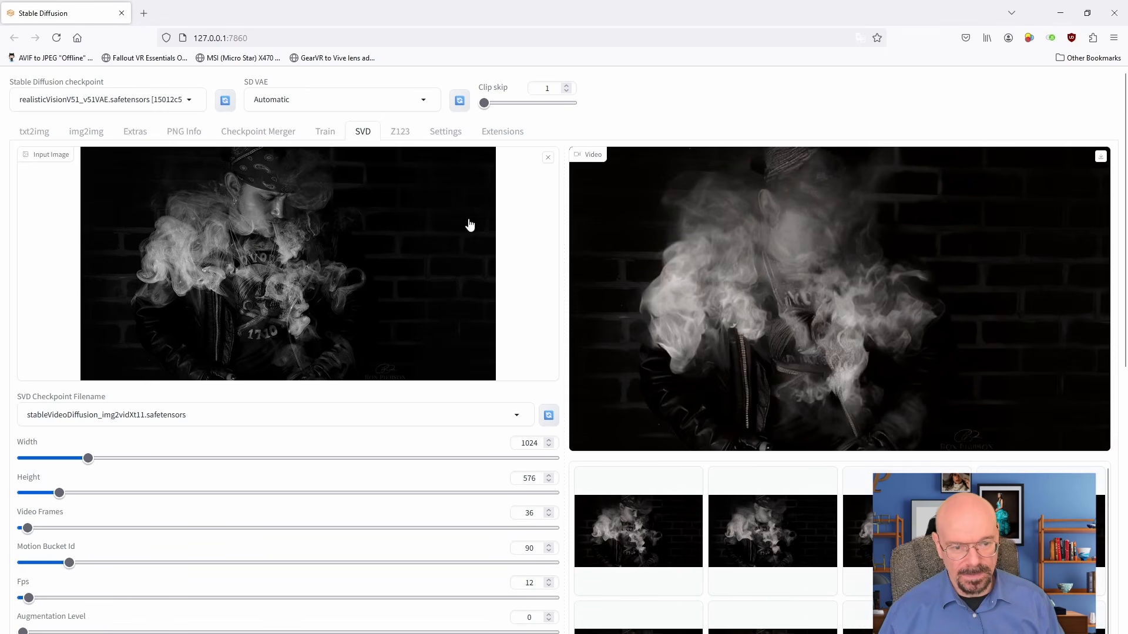
left_click(548, 158)
left_click(323, 256)
left_click(714, 197)
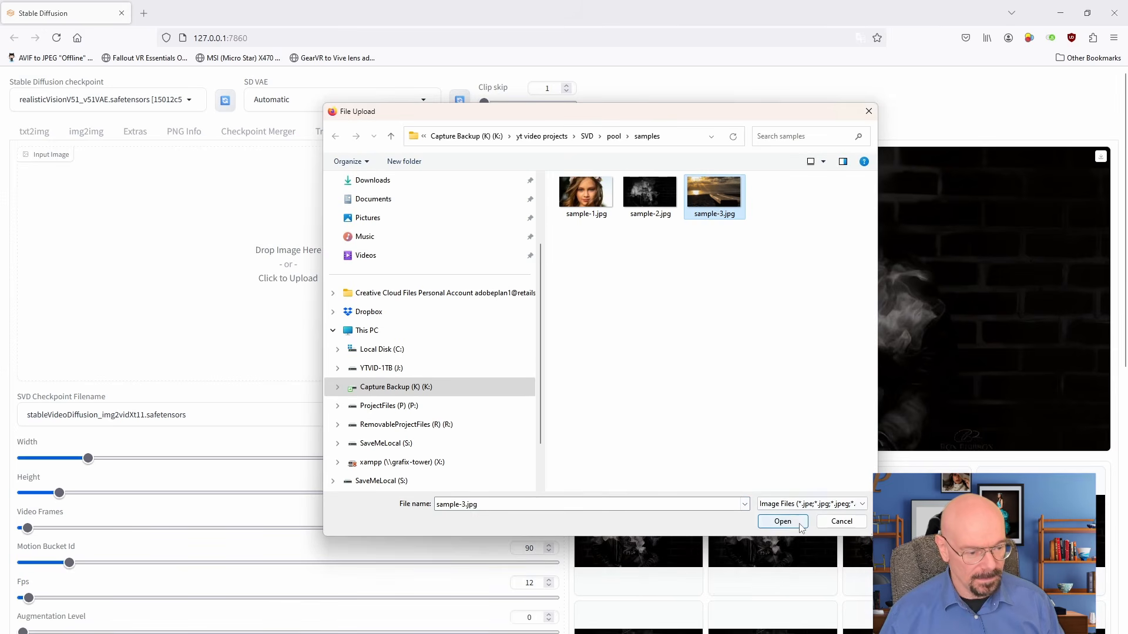
left_click(773, 519)
- Set the SVD Video Frames to 24 and the Motion Bucket Id to 30
scroll(529, 428, "down", 3)
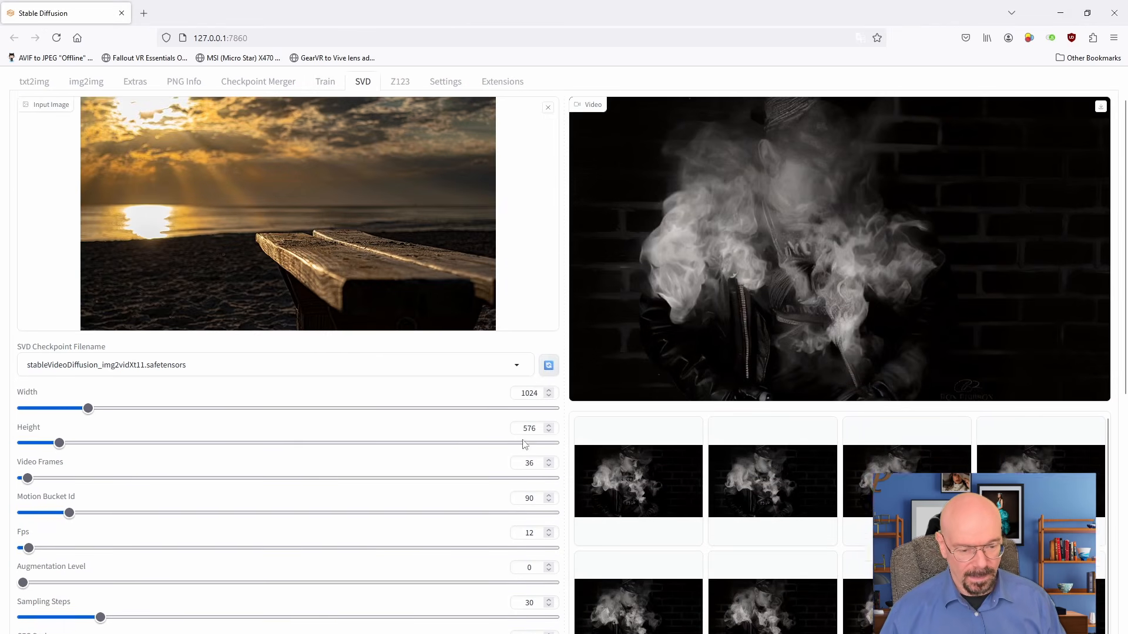
double_click(522, 392)
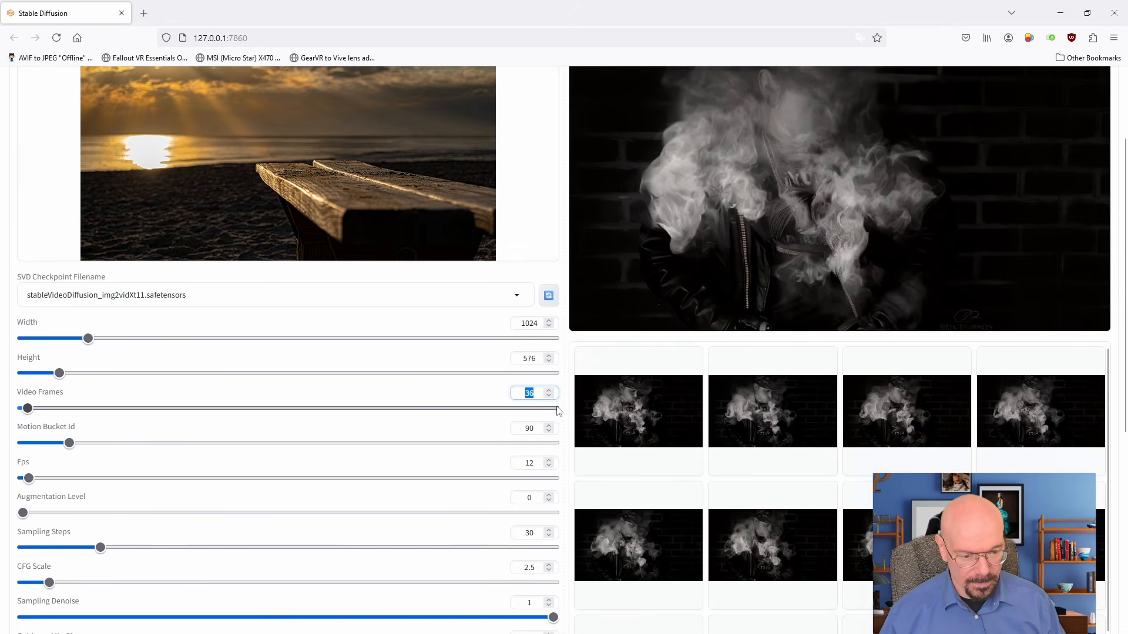
type("24")
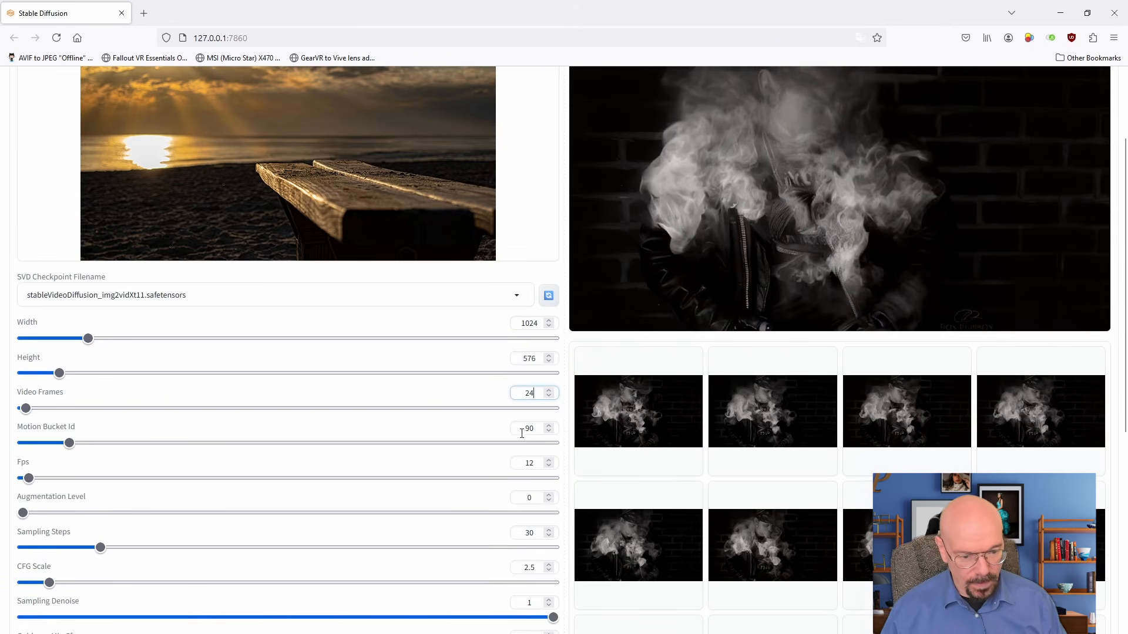
double_click(522, 428)
type("30")
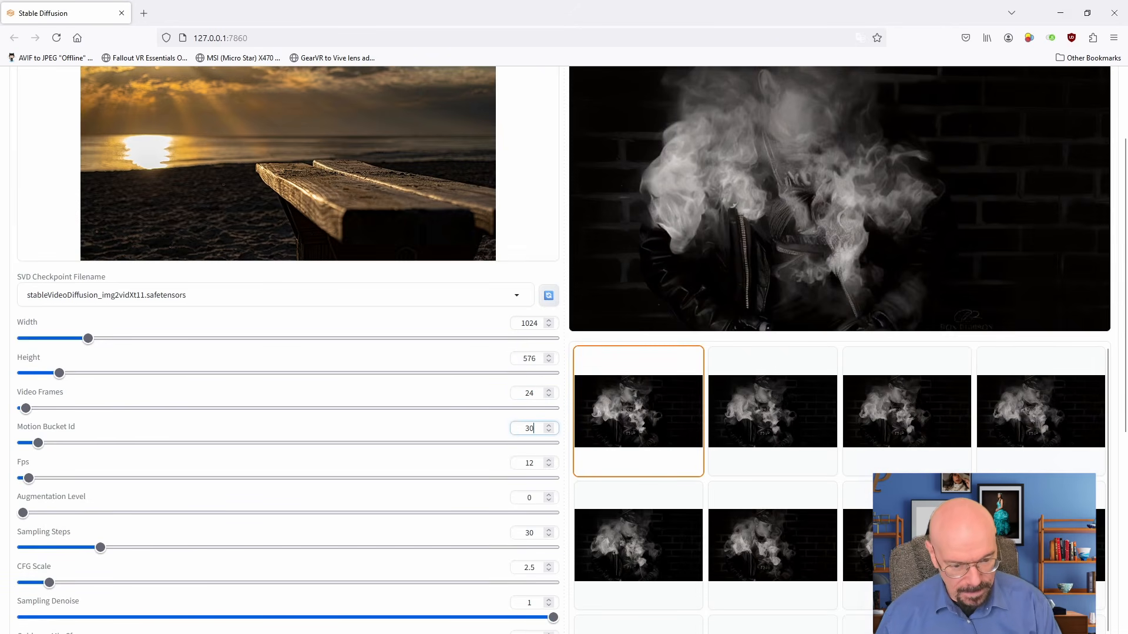
- Open Free Stopwatch, start timing and generate the video from the sunset bench image
scroll(515, 388, "down", 4)
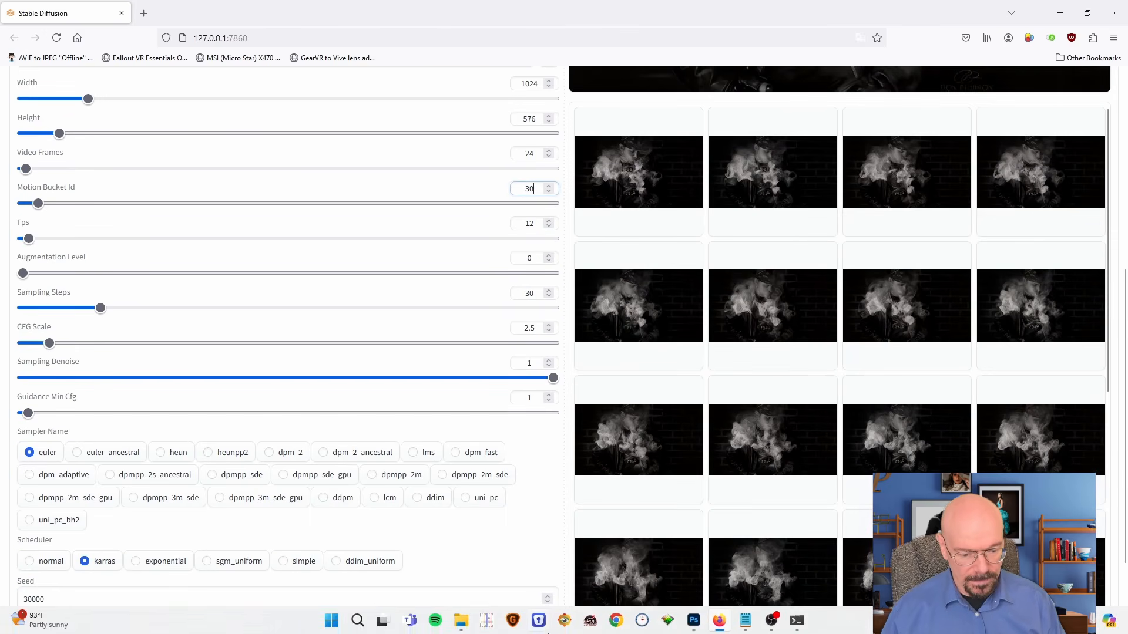
left_click(642, 621)
scroll(515, 443, "down", 2)
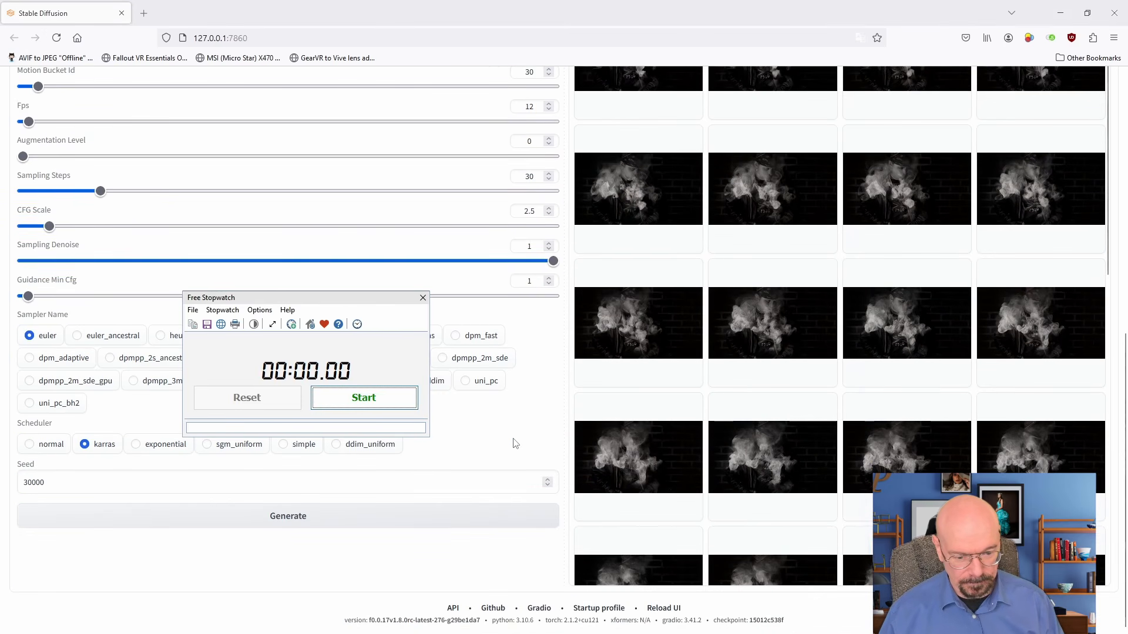
left_click(391, 398)
left_click(352, 517)
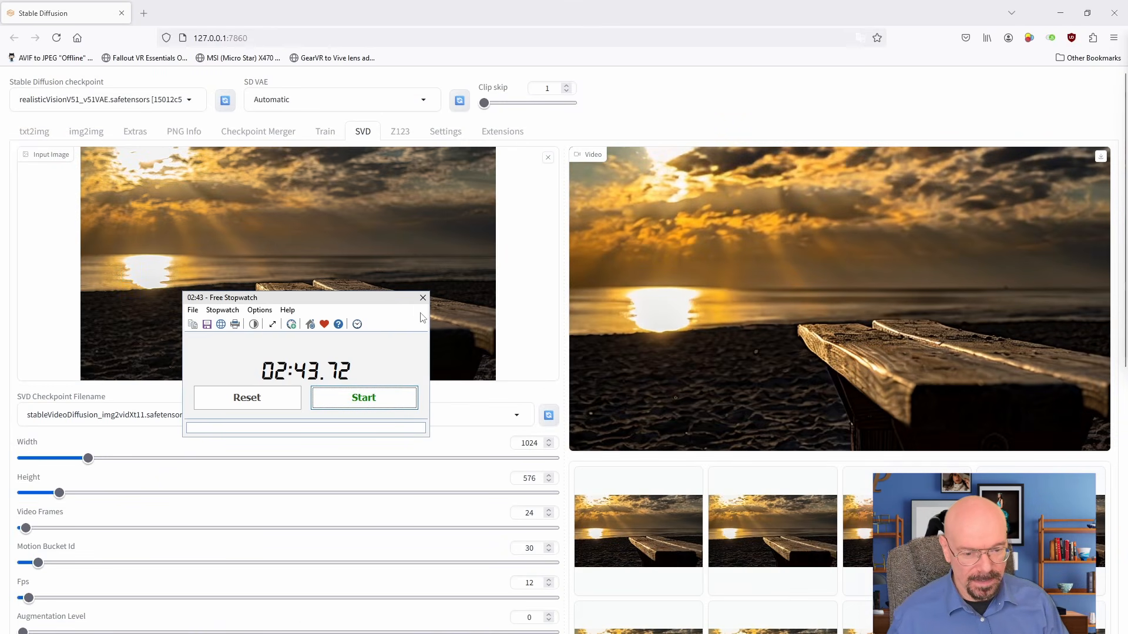
- Reset and close the stopwatch, and replay the generated sunset bench video several times to examine its motion
left_click(245, 402)
left_click(423, 298)
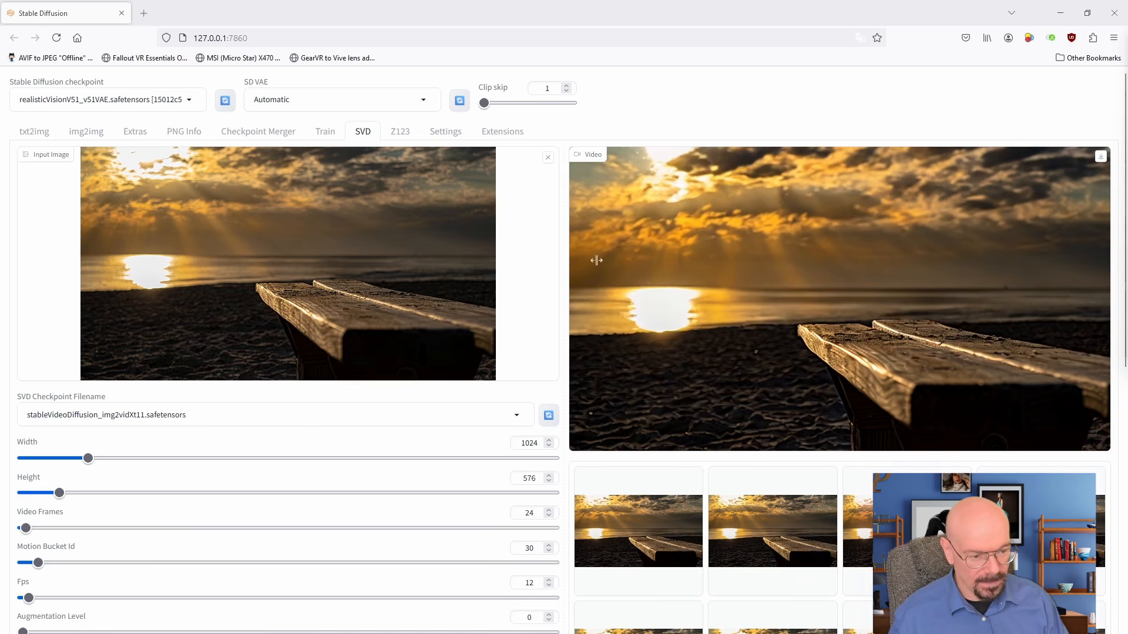
mouse_move(759, 351)
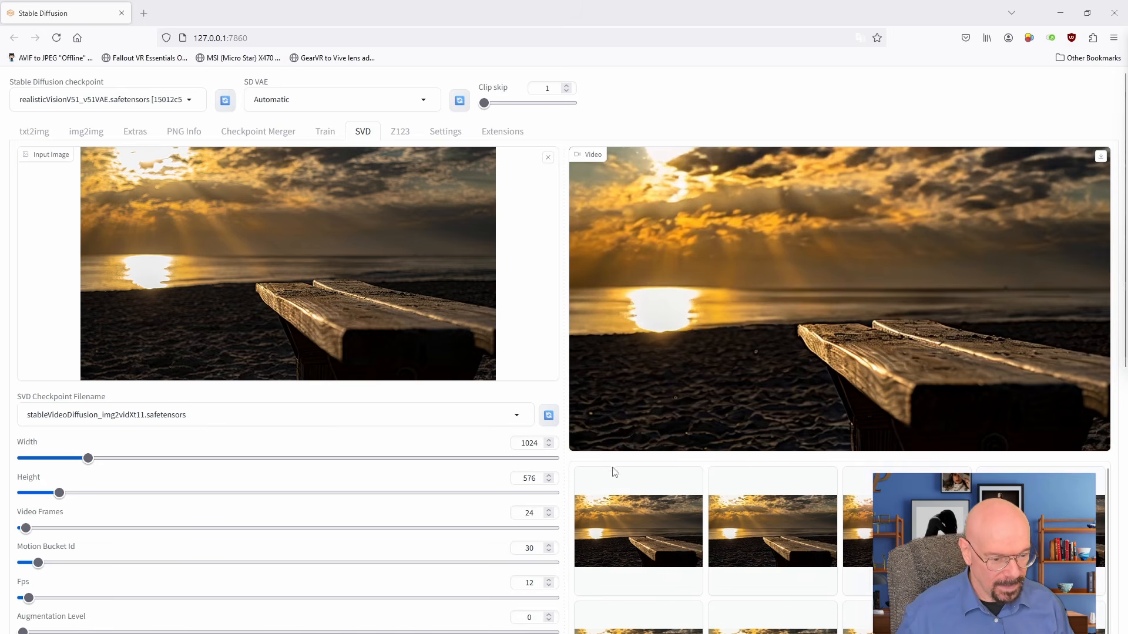
left_click(587, 437)
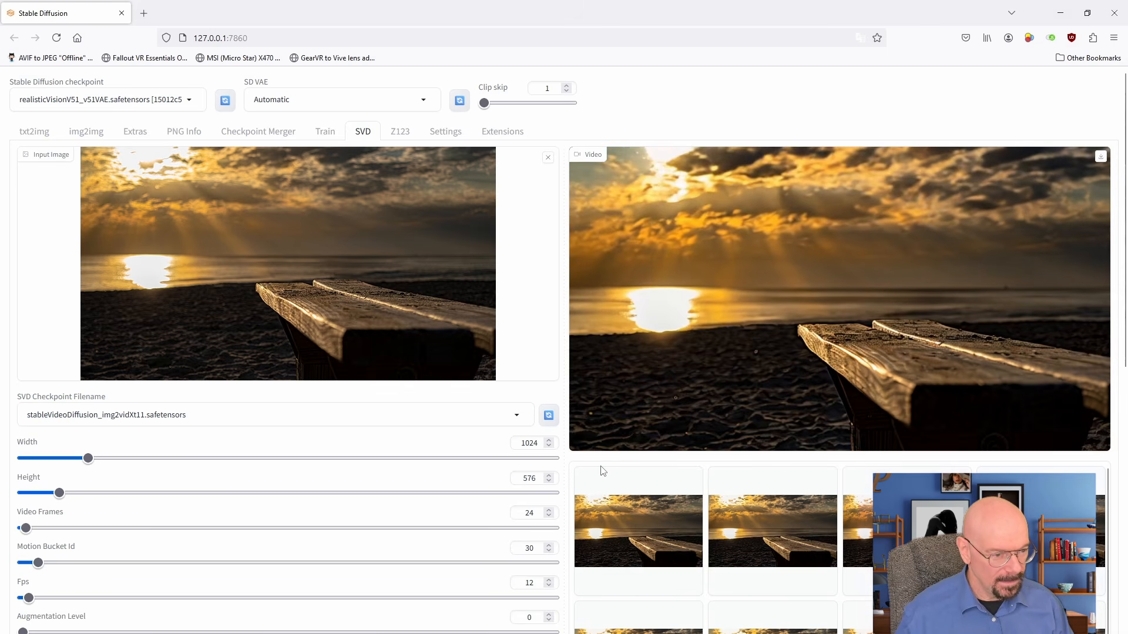
left_click(587, 437)
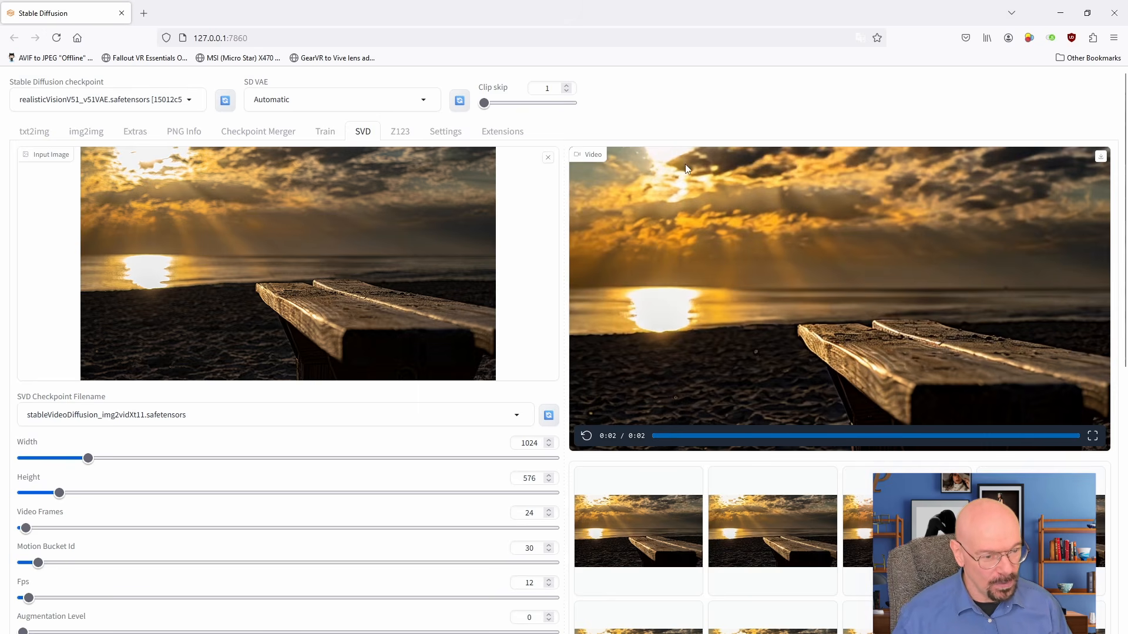
left_click(586, 435)
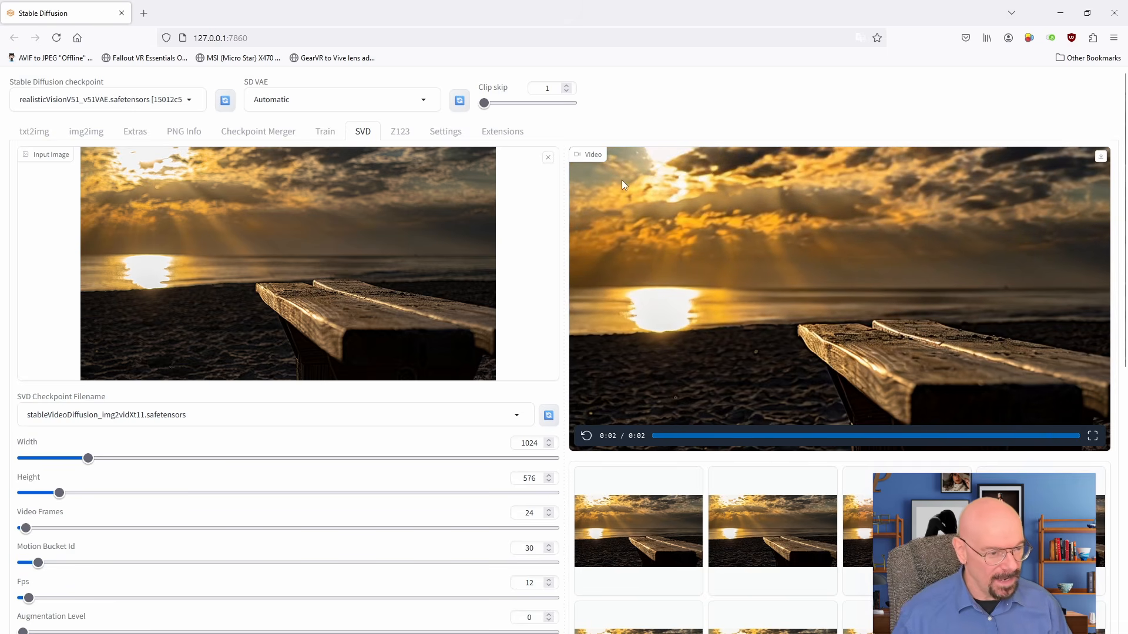
left_click(586, 437)
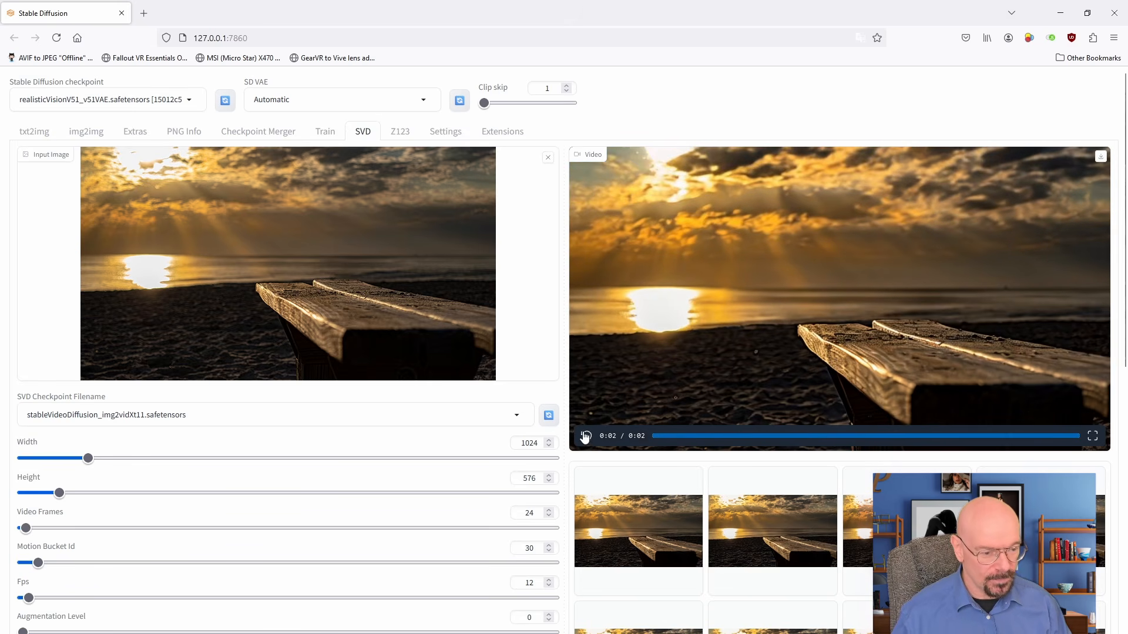
left_click(586, 437)
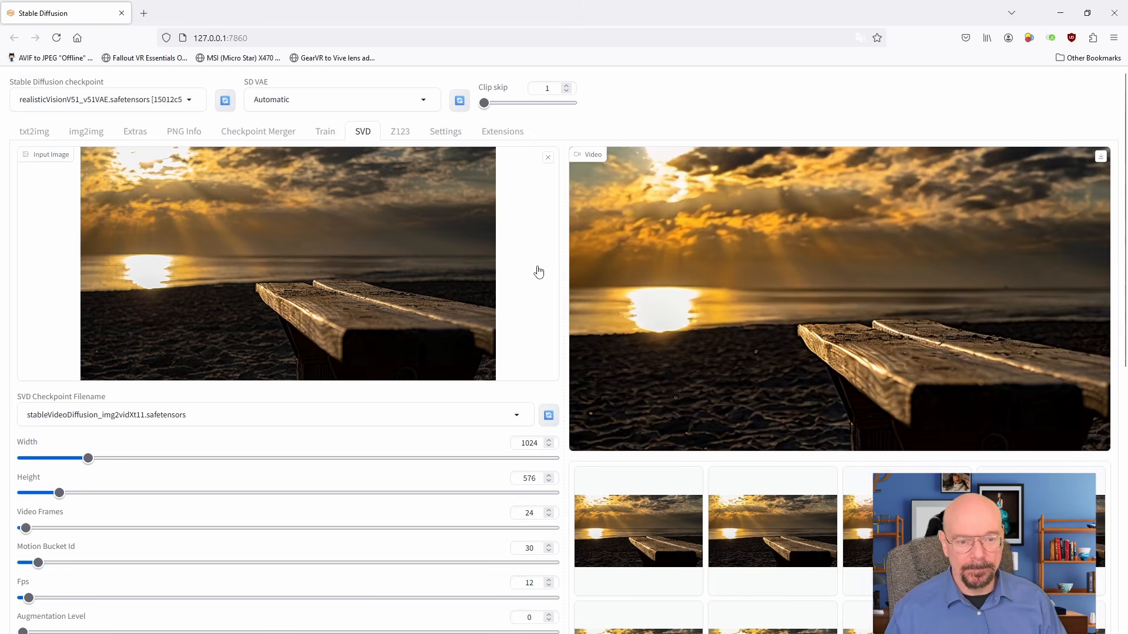
- Open the Halloween forest photo of the woman in front of flames with the skeleton from the pool folder in Photoshop
mouse_move(521, 631)
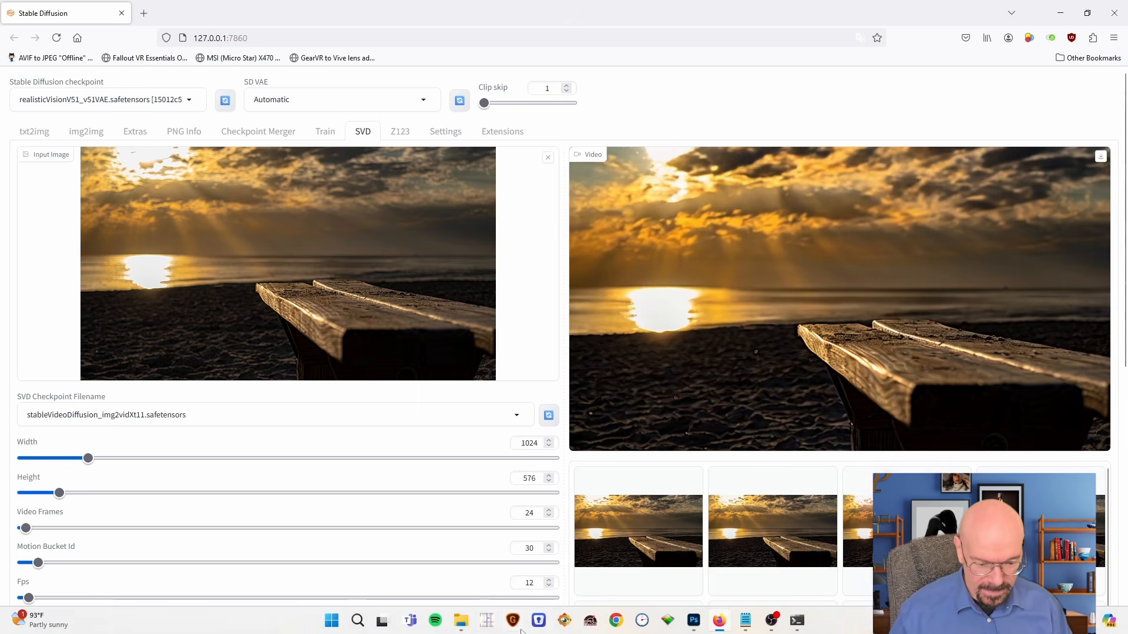
mouse_move(465, 630)
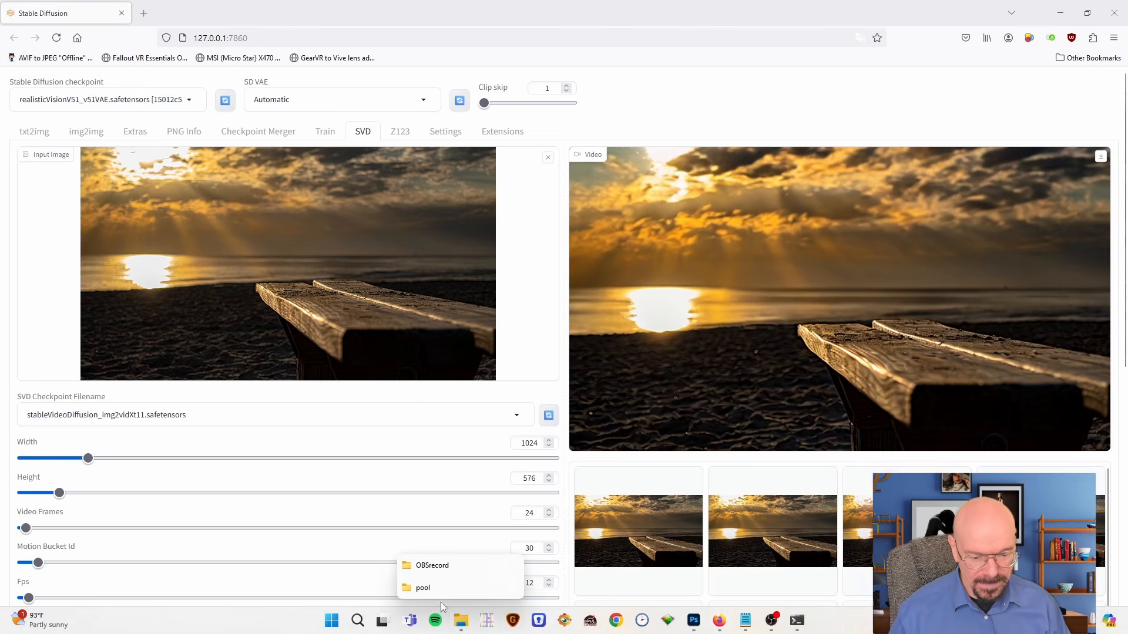
left_click(426, 587)
scroll(658, 460, "up", 3)
scroll(658, 460, "down", 3)
scroll(658, 460, "up", 3)
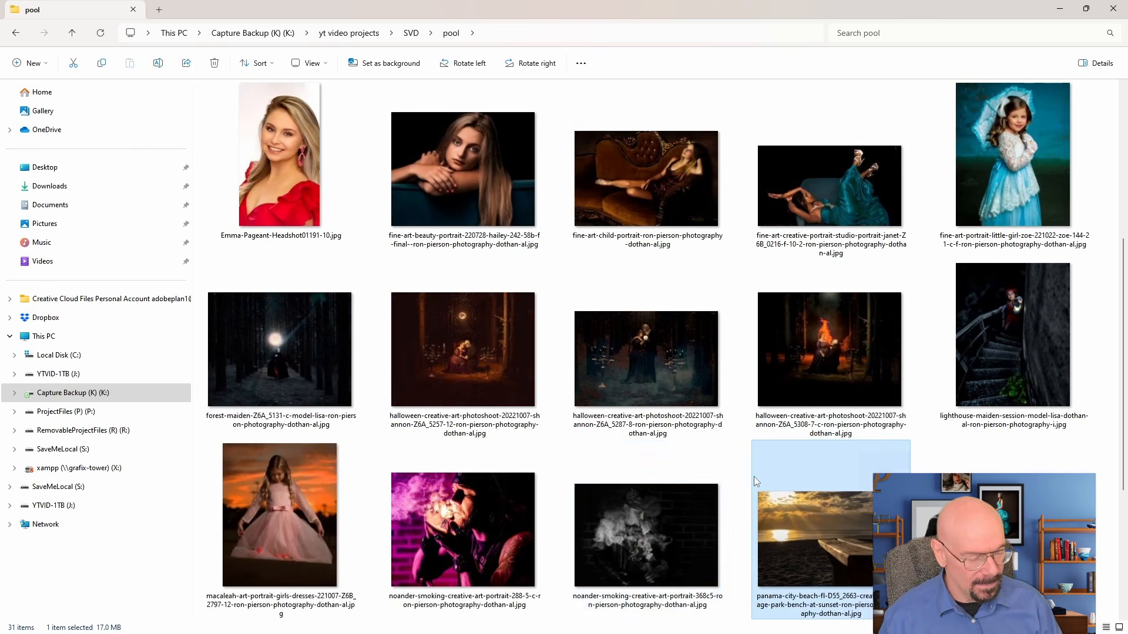
mouse_move(753, 477)
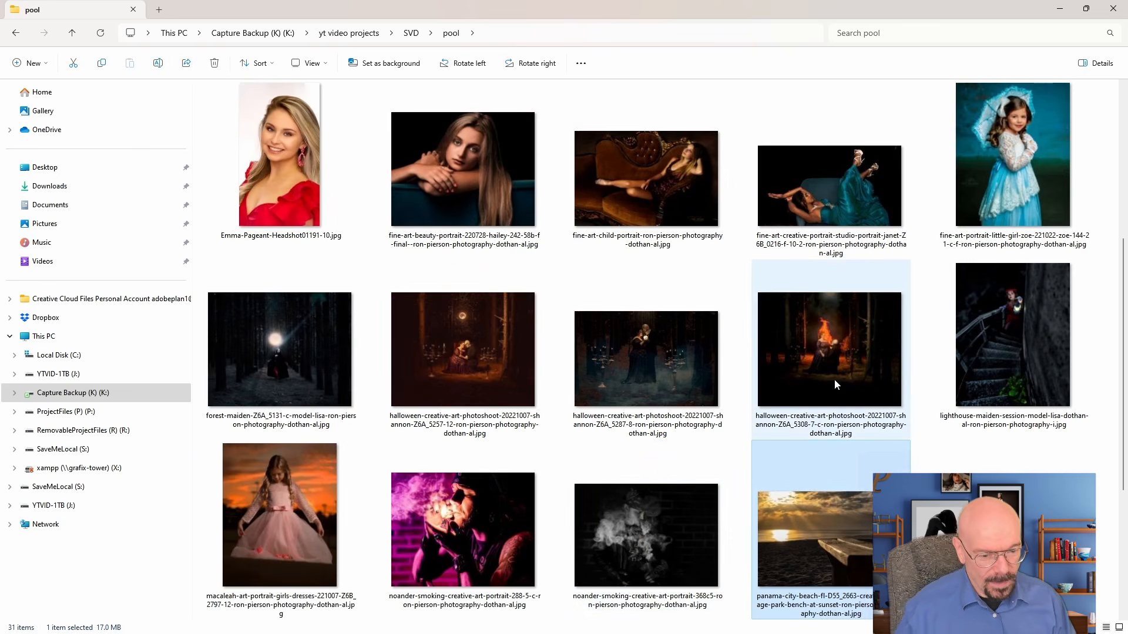
left_click(832, 357)
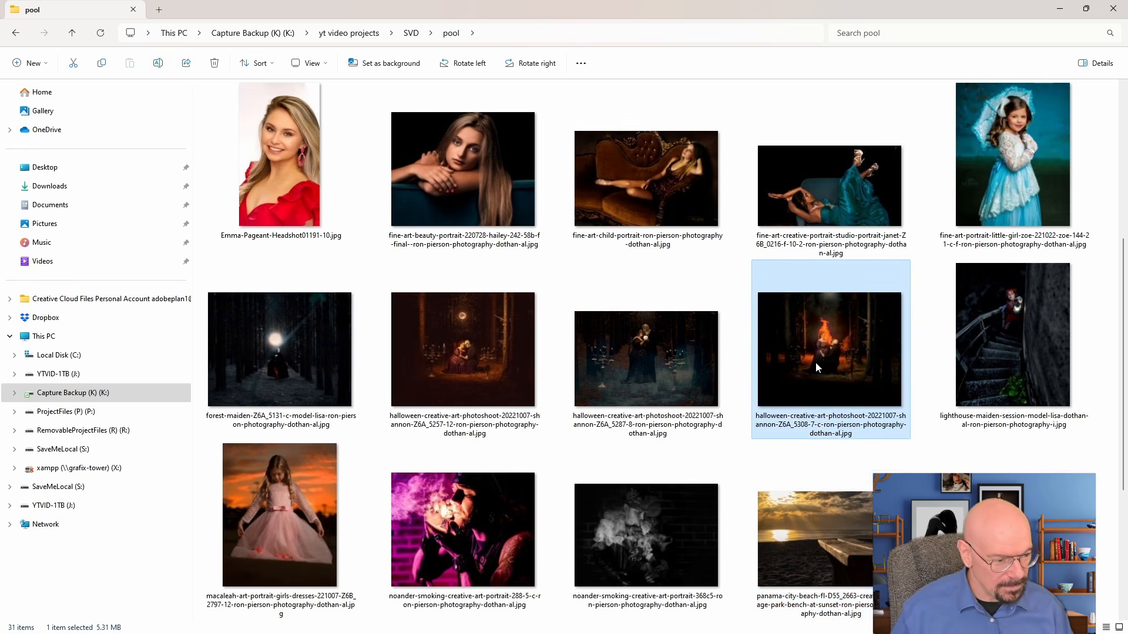
right_click(781, 365)
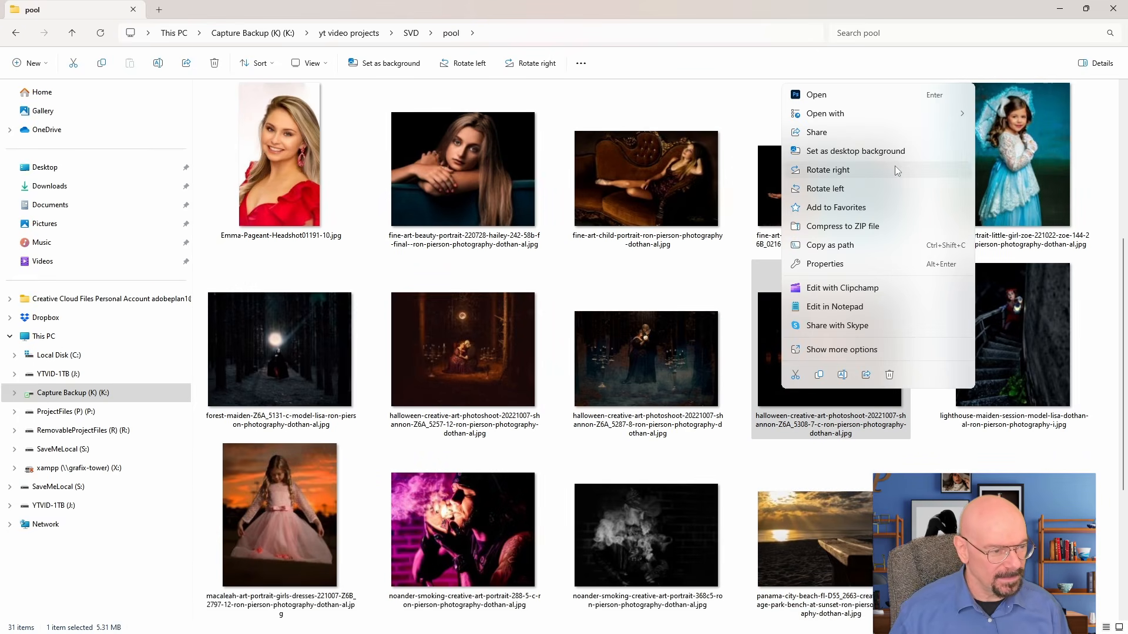
left_click(879, 97)
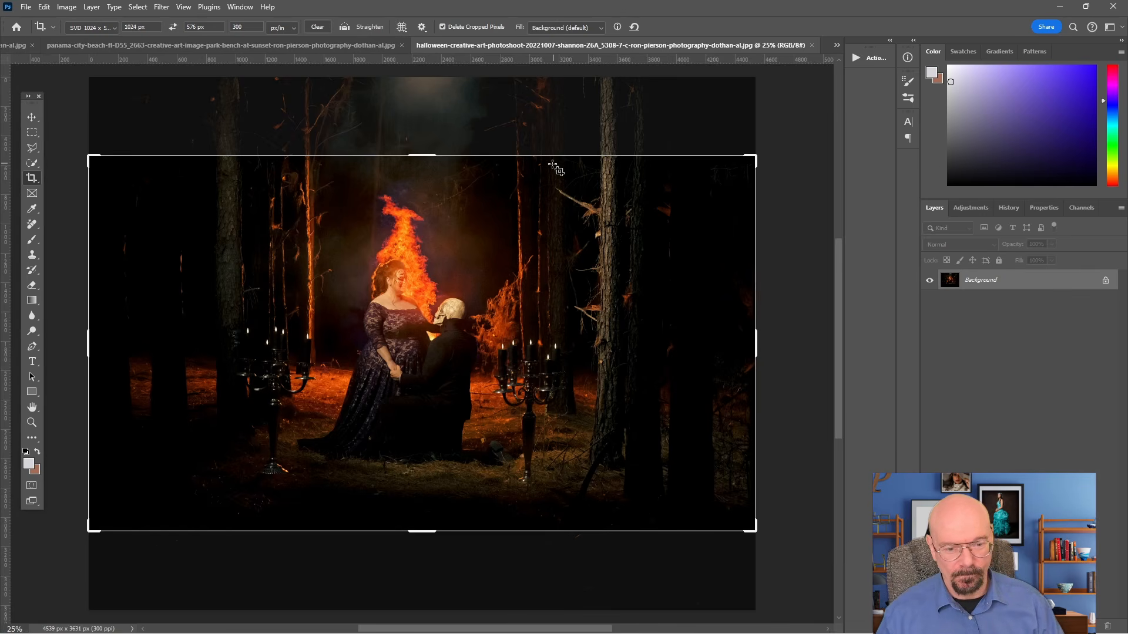
- Crop the Halloween photo with the SVD 1024 x 576 px 300 ppi preset, shifting the image slightly down inside the frame
left_click(115, 29)
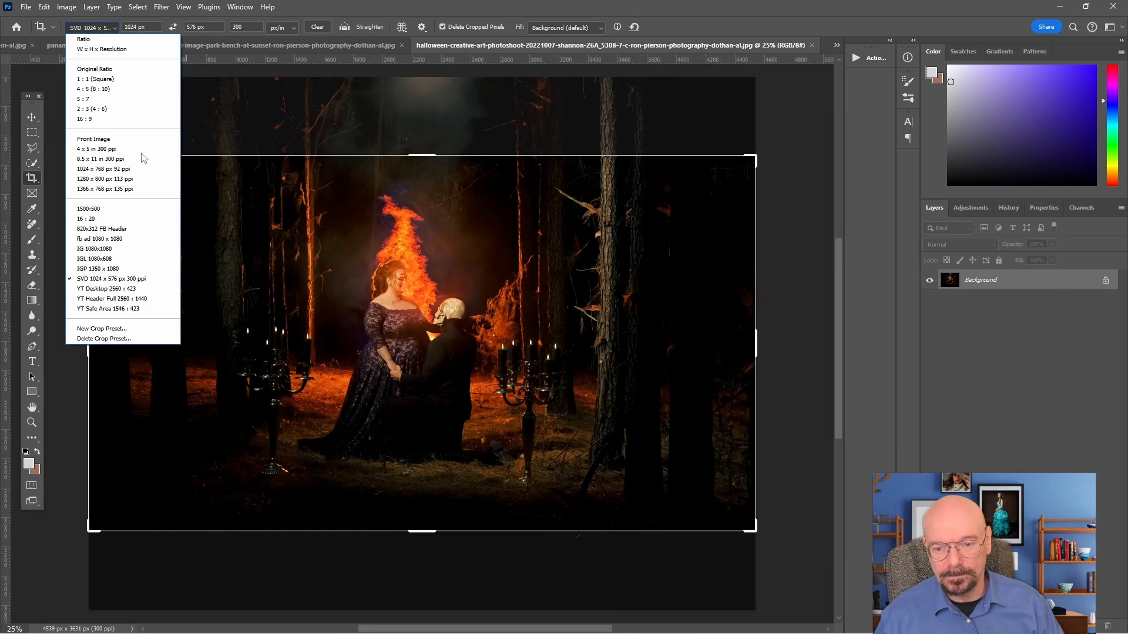
left_click(132, 280)
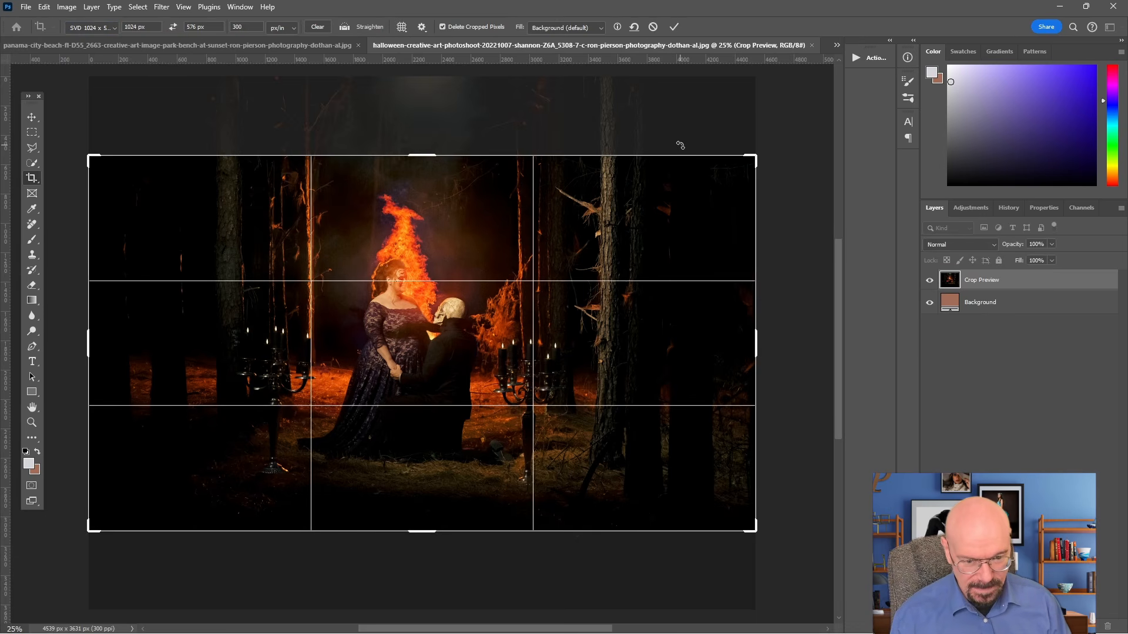
key("Down")
key("Down")
key("Down")
key("Down")
key("Down")
key("Down")
key("Down")
key("Down")
key("Down")
key("Down")
key("Down")
key("Down")
key("Down")
key("Down")
key("Down")
key("Down")
key("Down")
key("Down")
key("Down")
key("Down")
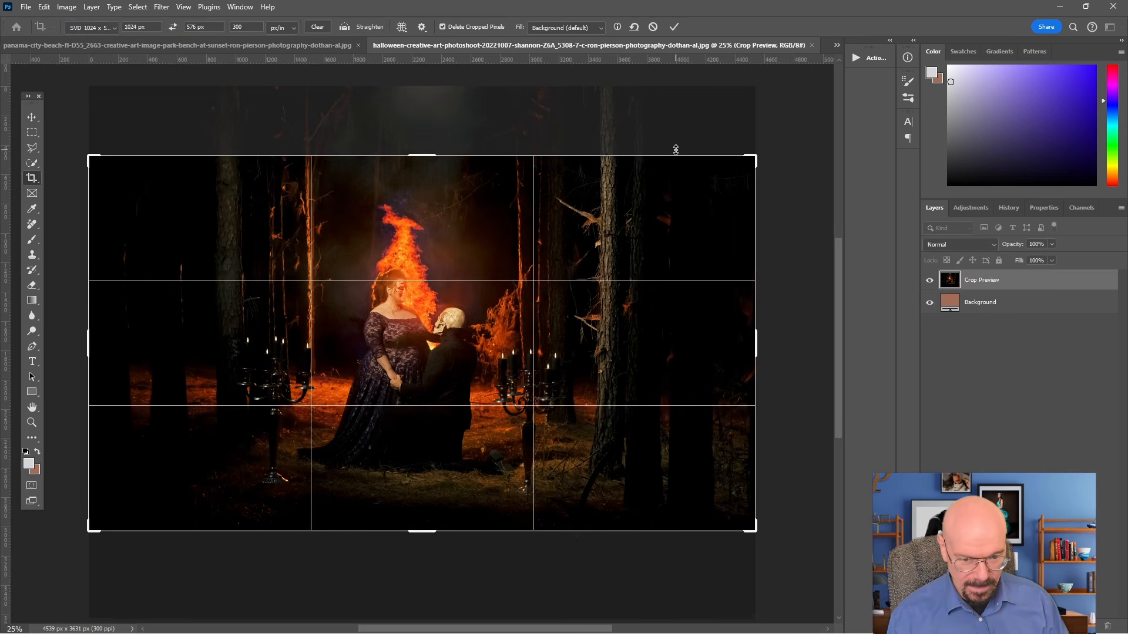
left_click(673, 29)
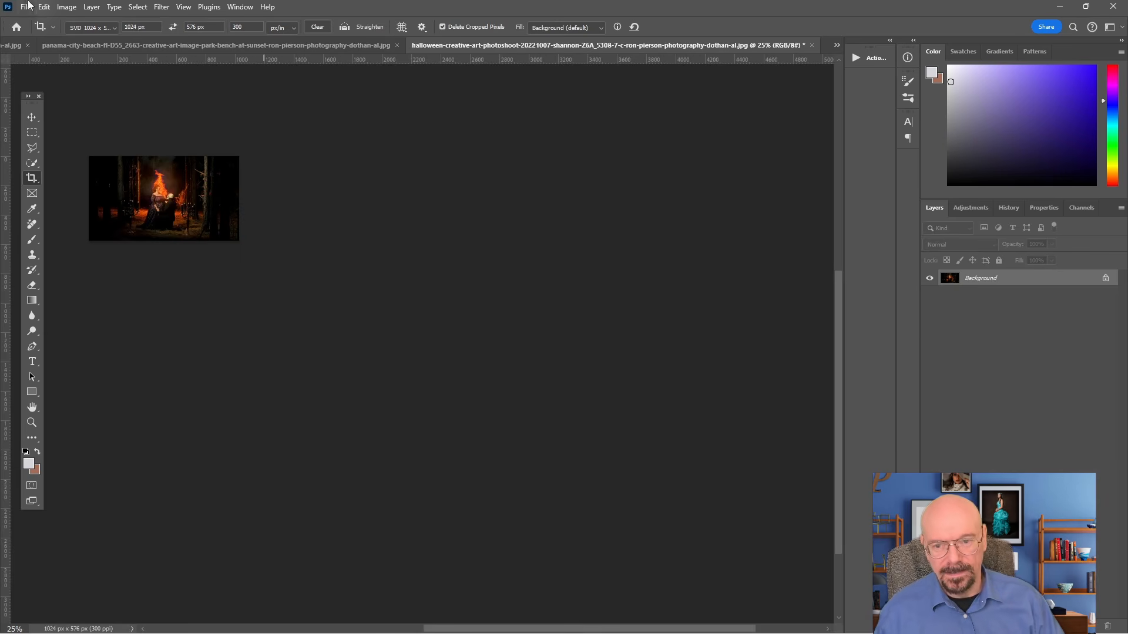
- Export the cropped Halloween photo with Save for Web as a JPEG named sample-4 in the samples folder
left_click(27, 8)
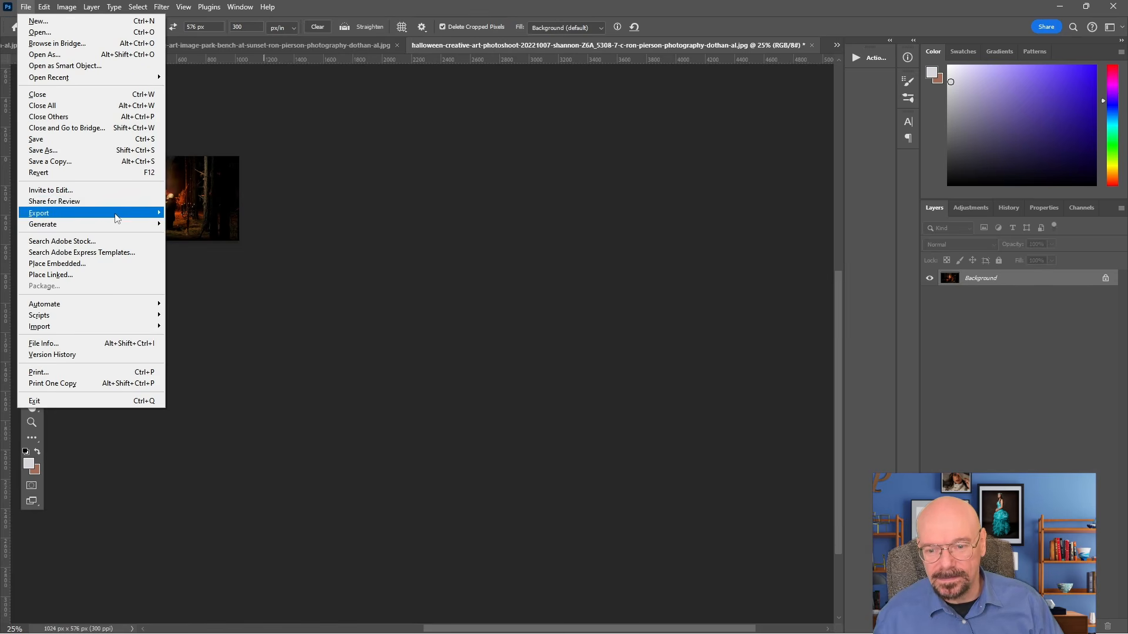
mouse_move(126, 214)
left_click(227, 259)
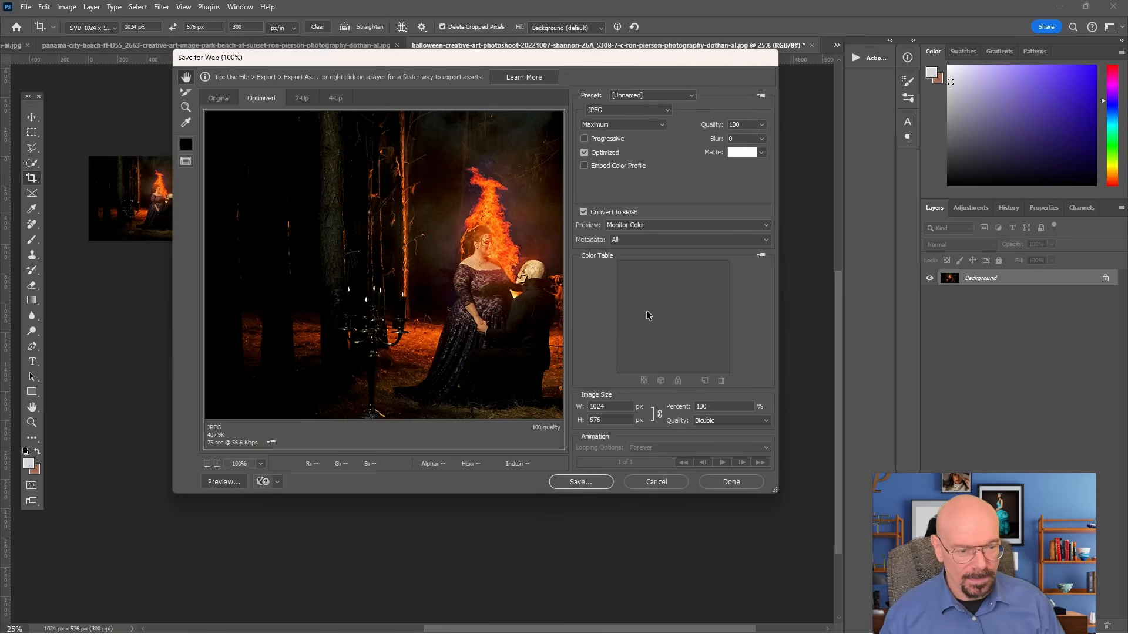
left_click(600, 485)
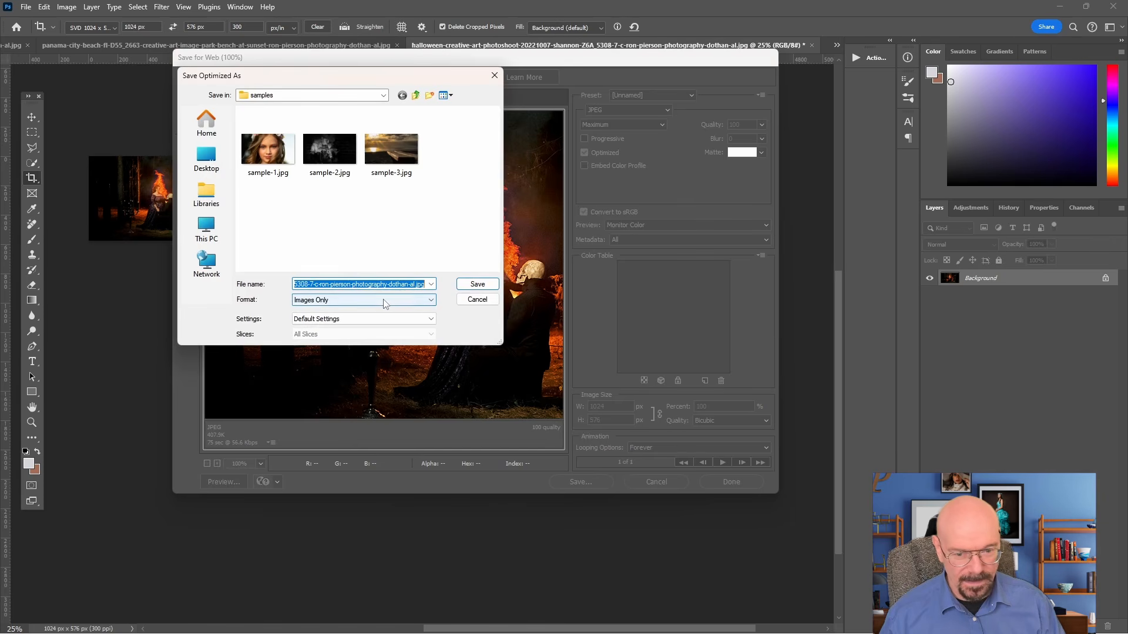
type("s")
type("le-4")
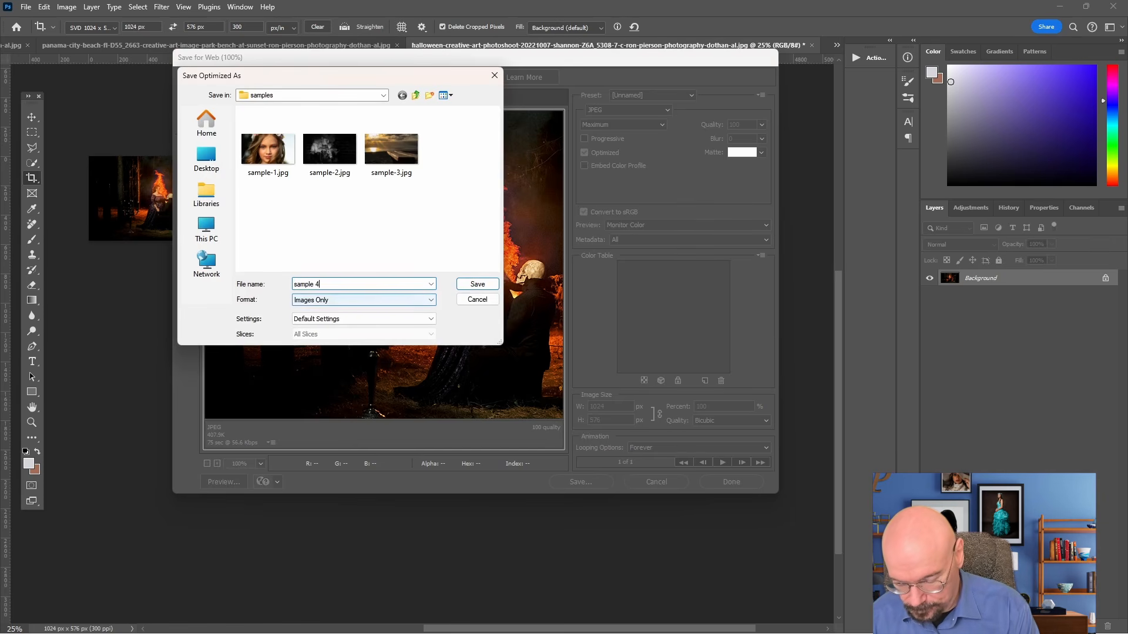
key("Return")
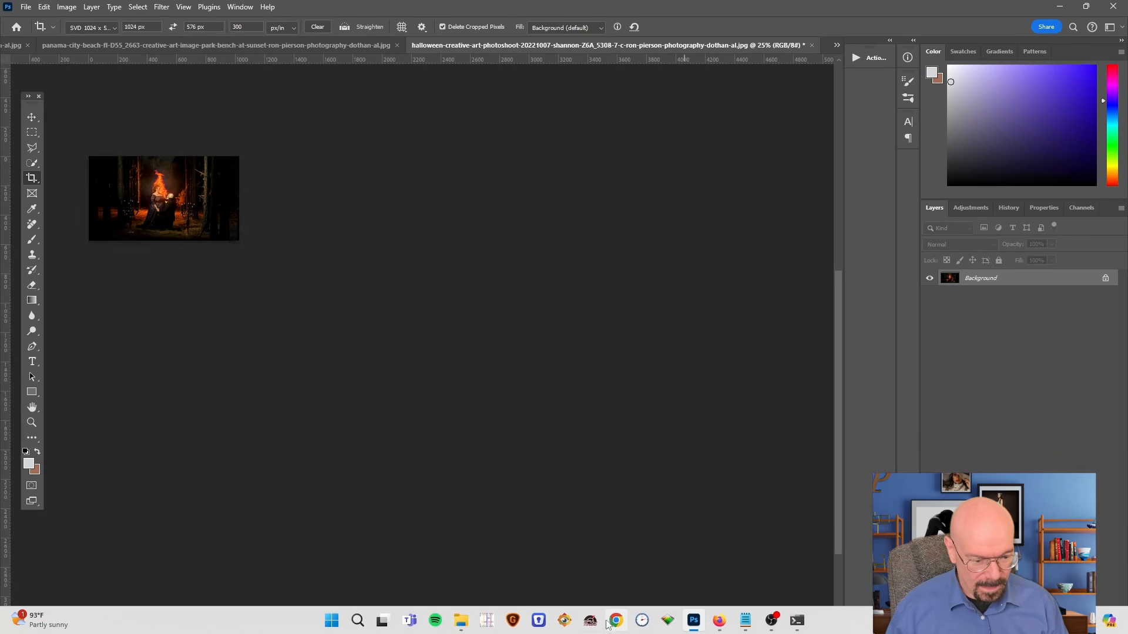
- Switch to Stable Diffusion in Firefox and replace the SVD input image with sample-4.jpg
left_click(719, 620)
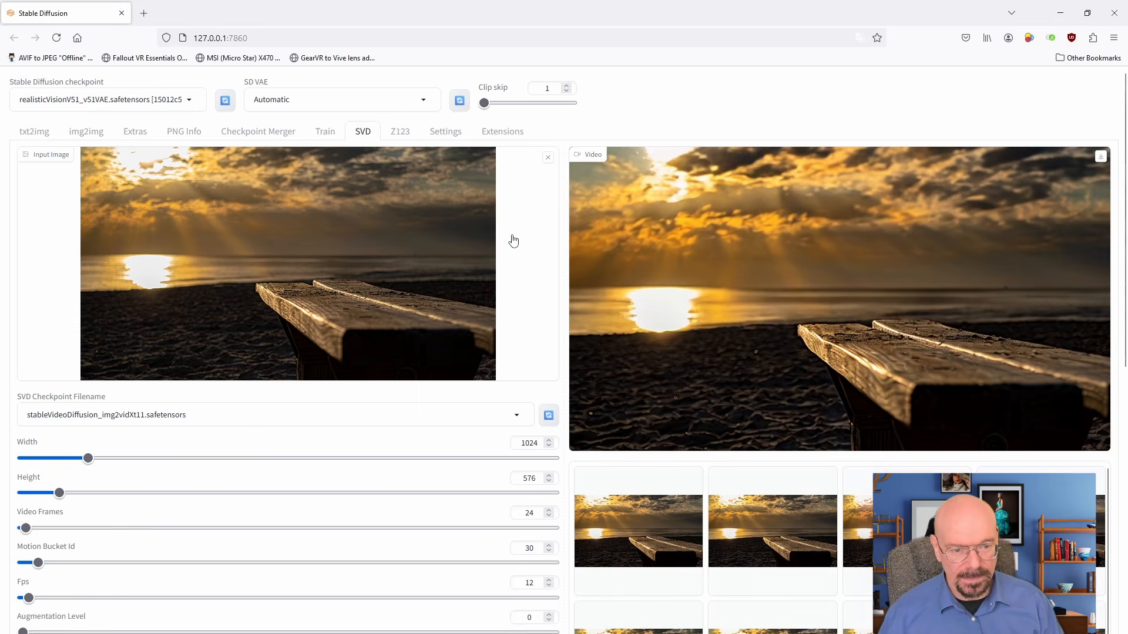
left_click(547, 159)
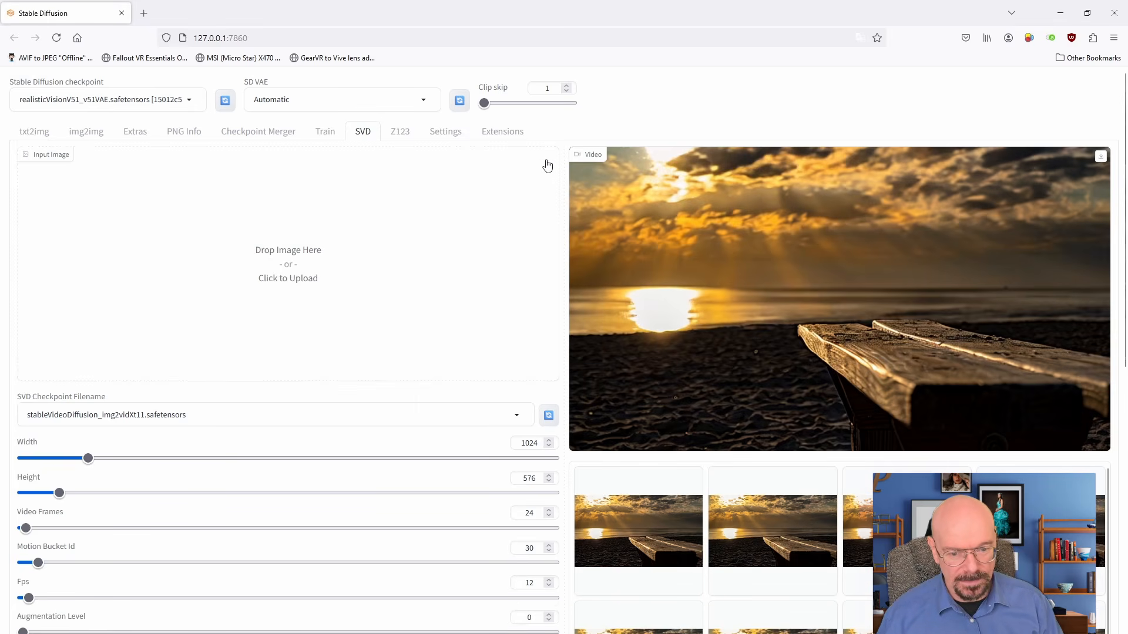
left_click(316, 288)
left_click(777, 203)
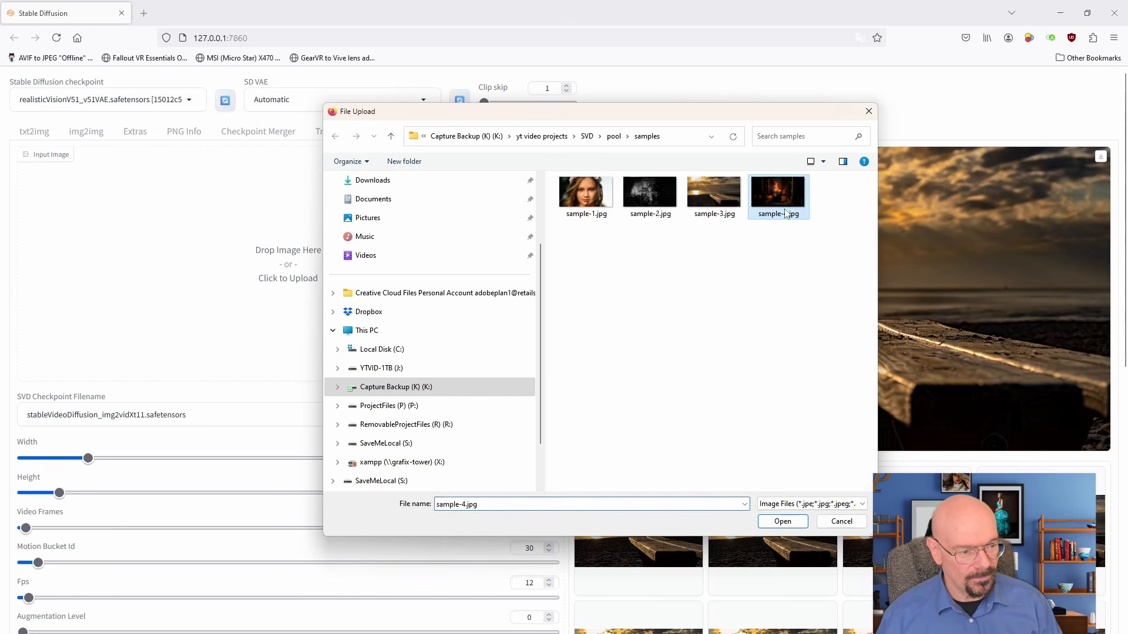
left_click(783, 521)
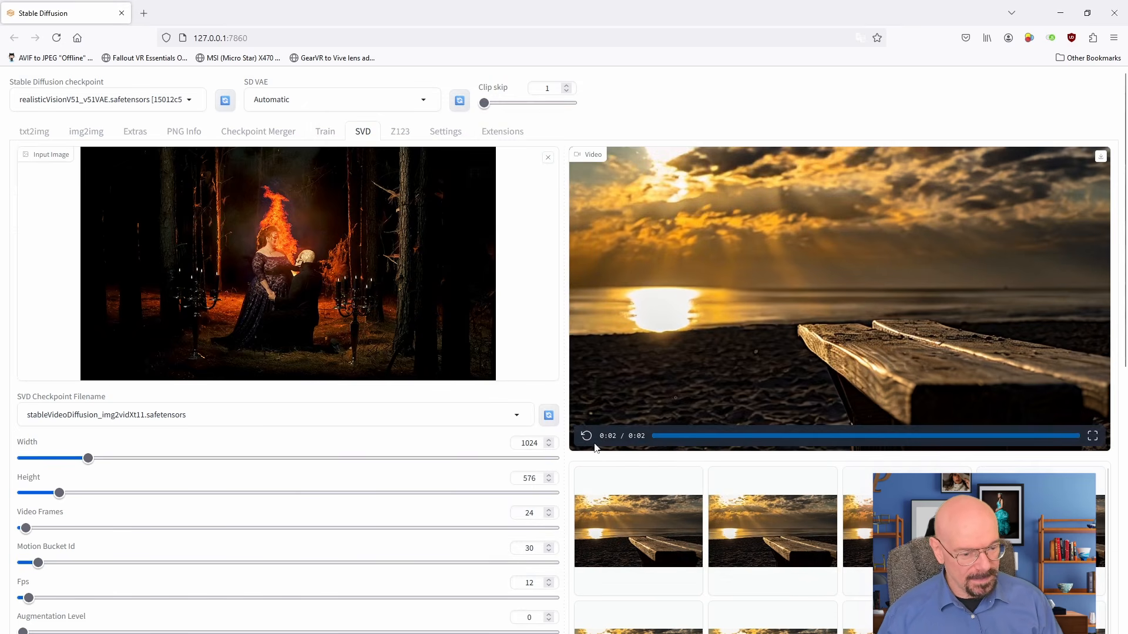
- Replay the sunset bench video once, and generate the video from the Halloween image with the current SVD settings
left_click(586, 435)
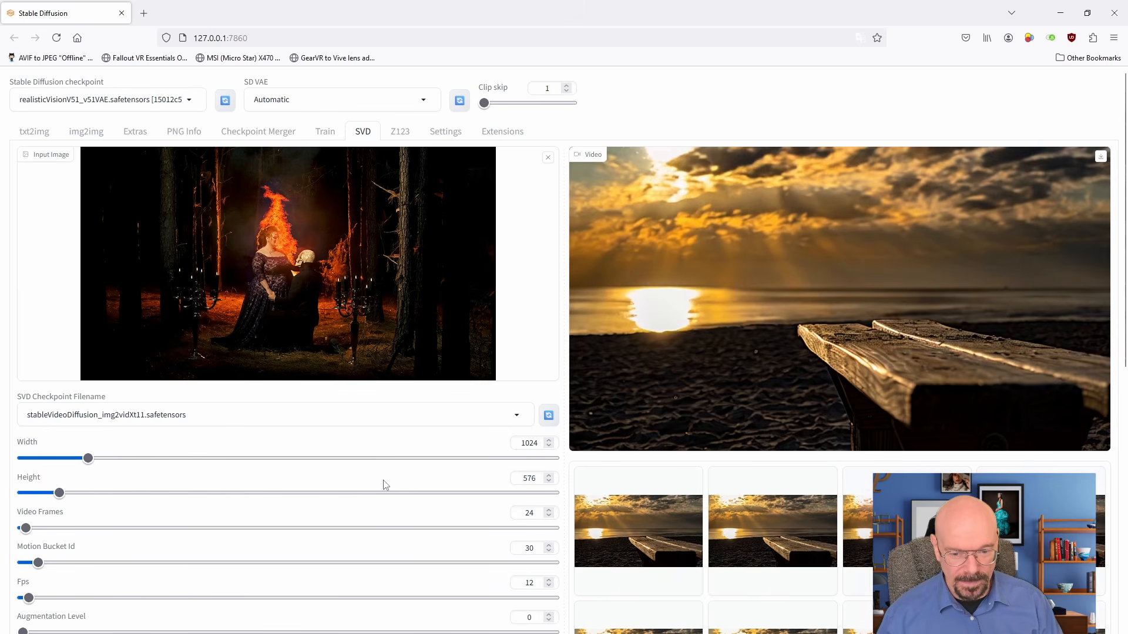
scroll(385, 484, "down", 7)
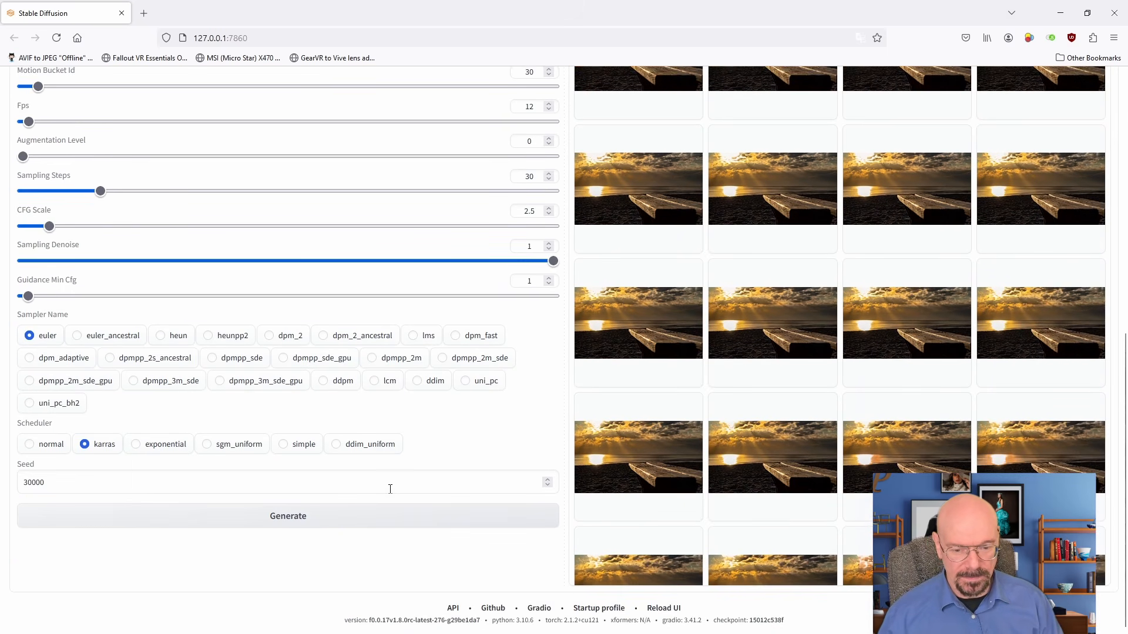
left_click(340, 520)
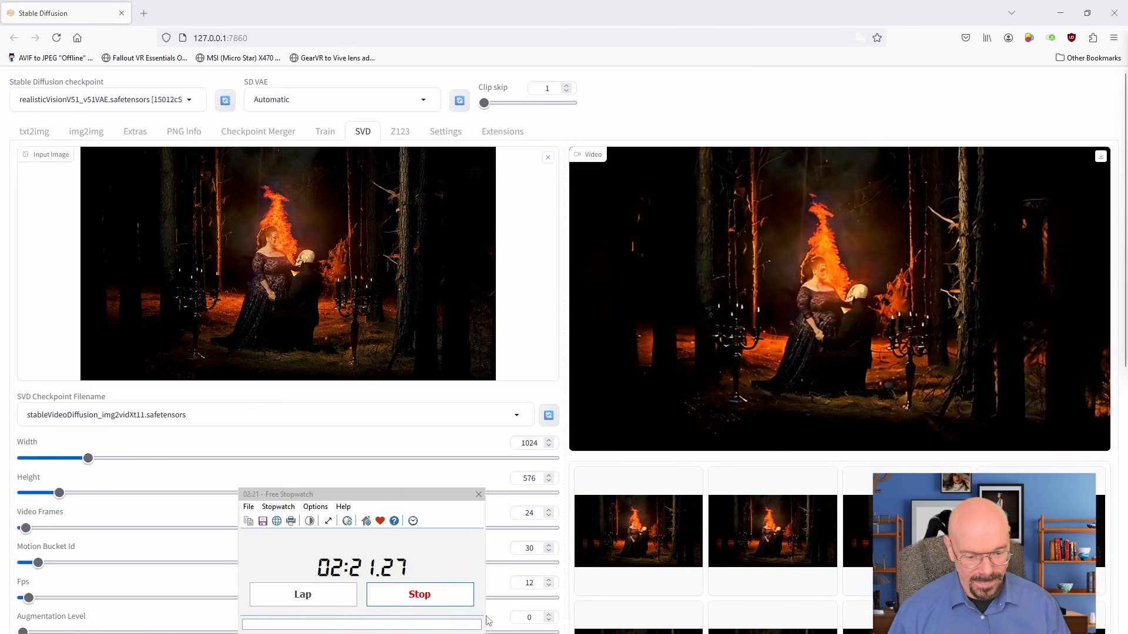
- Stop and reset the stopwatch, and replay the generated Halloween fire video several times to examine its motion
left_click(438, 595)
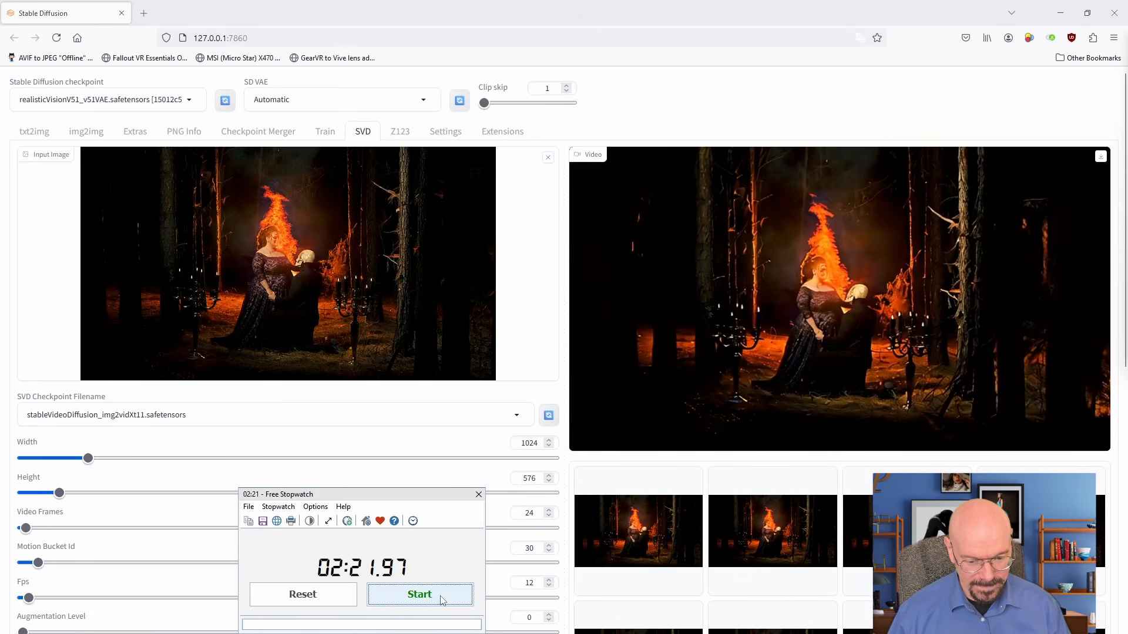
left_click(344, 597)
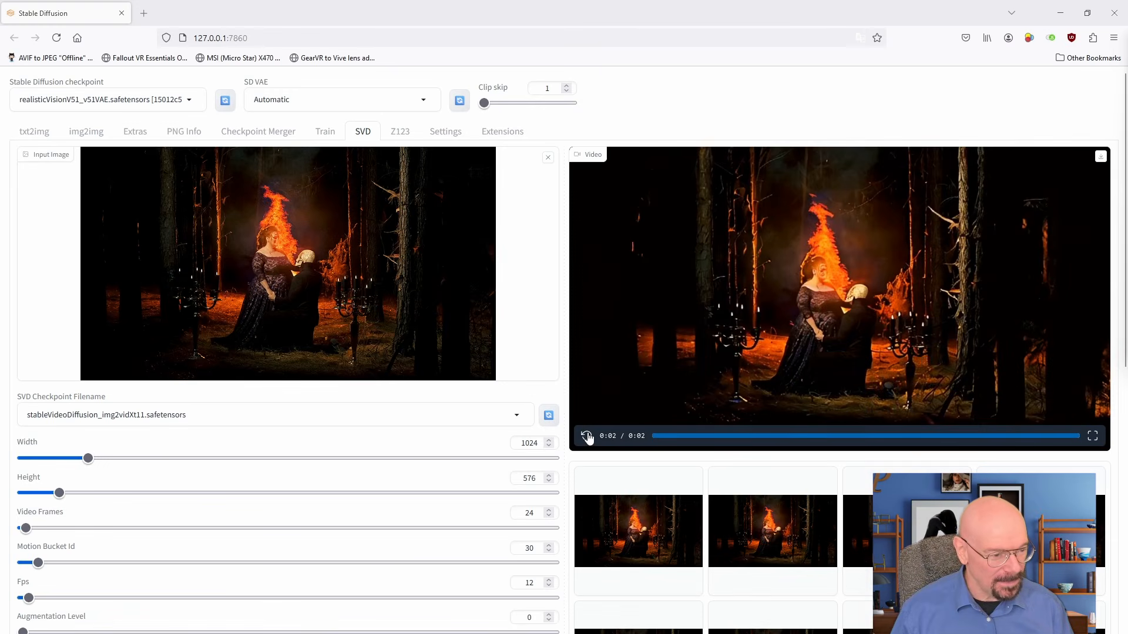
left_click(586, 436)
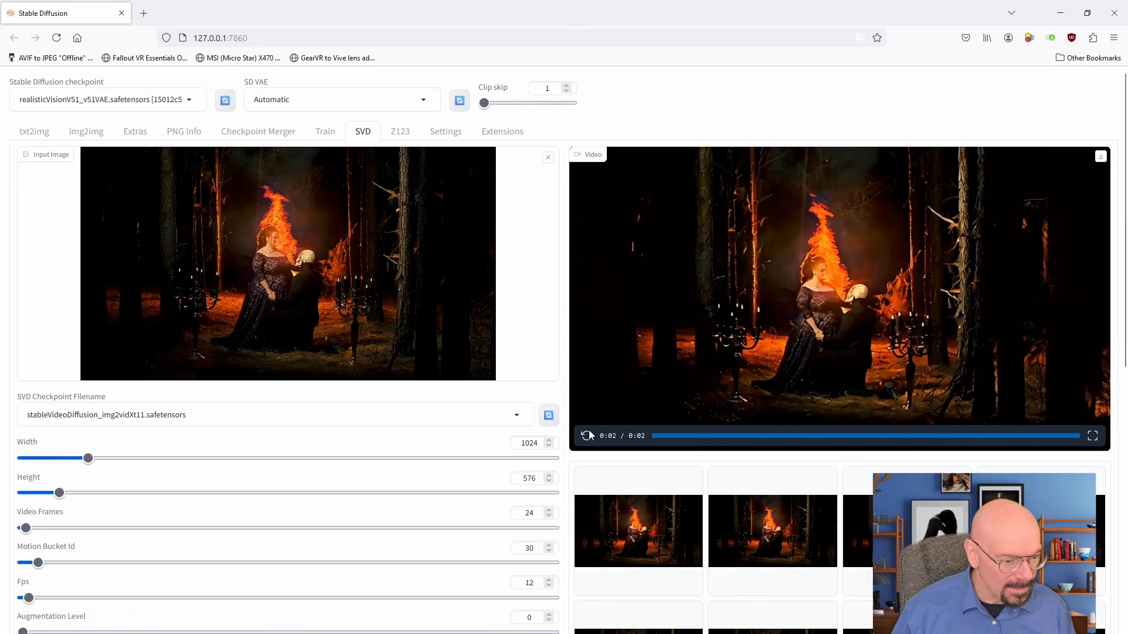
left_click(586, 436)
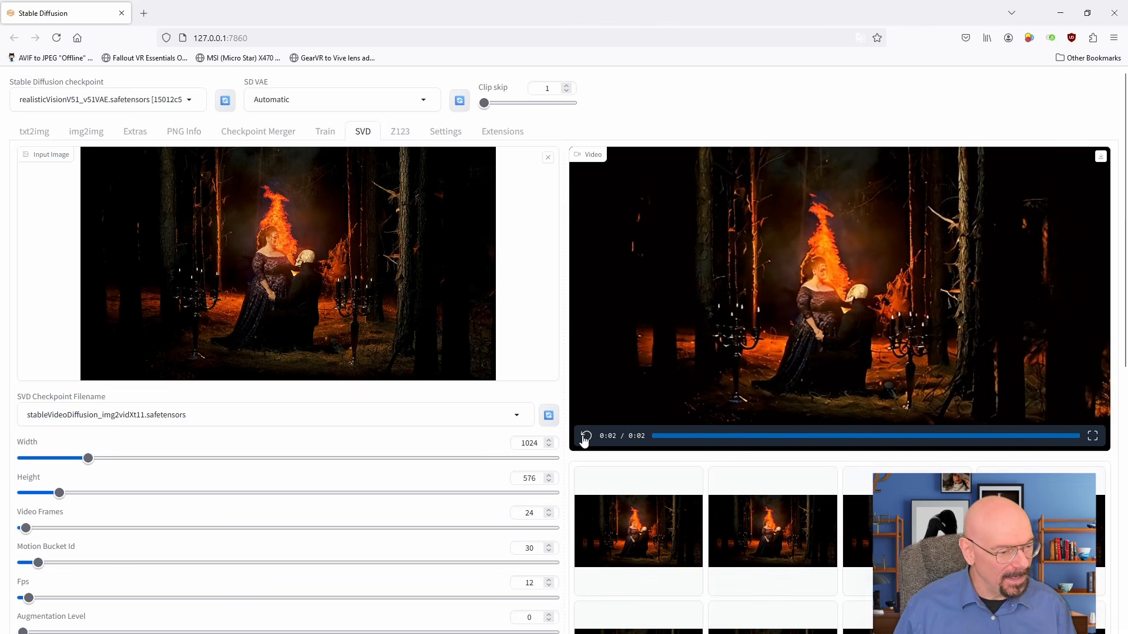
left_click(587, 437)
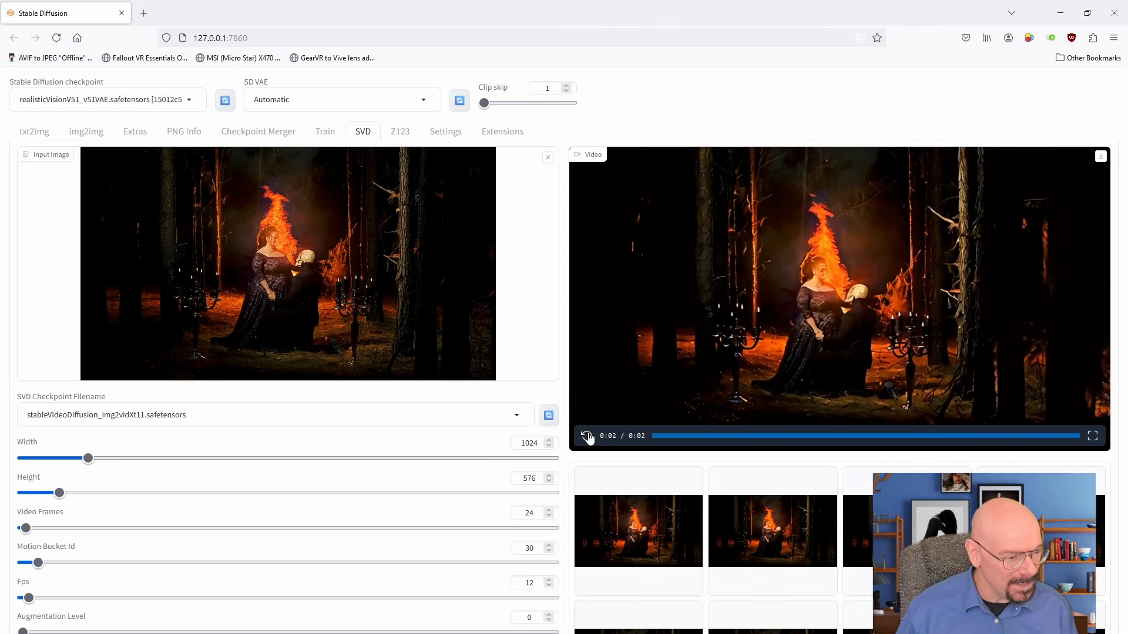
- Replay the generated Halloween video, and set Video Frames to 36 and Motion Bucket Id to 60
left_click(587, 436)
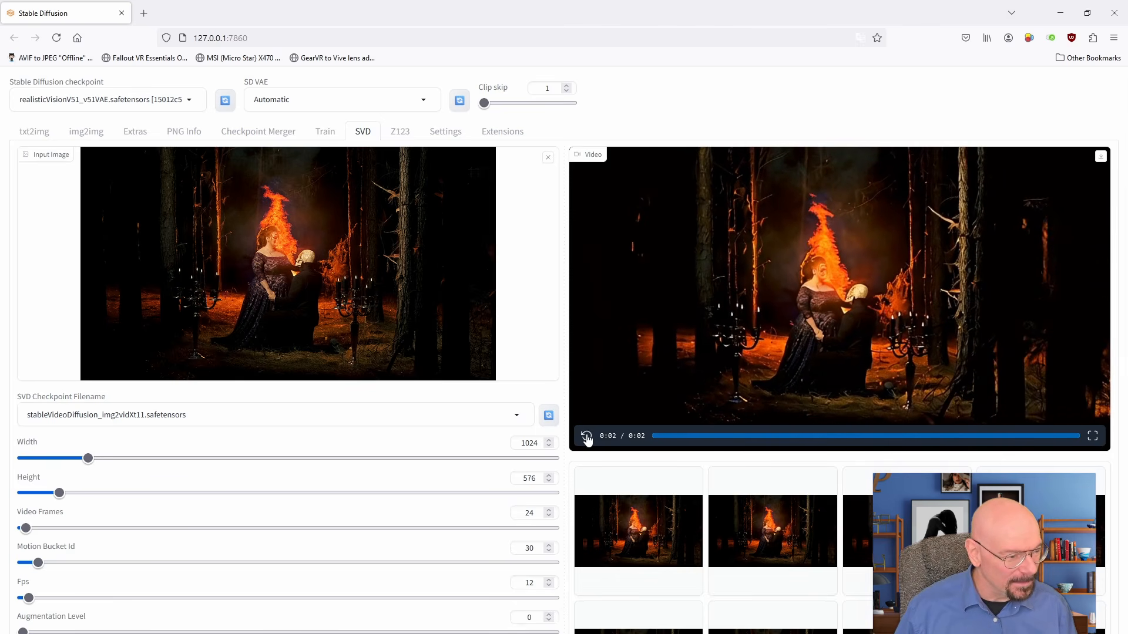
scroll(582, 442, "down", 2)
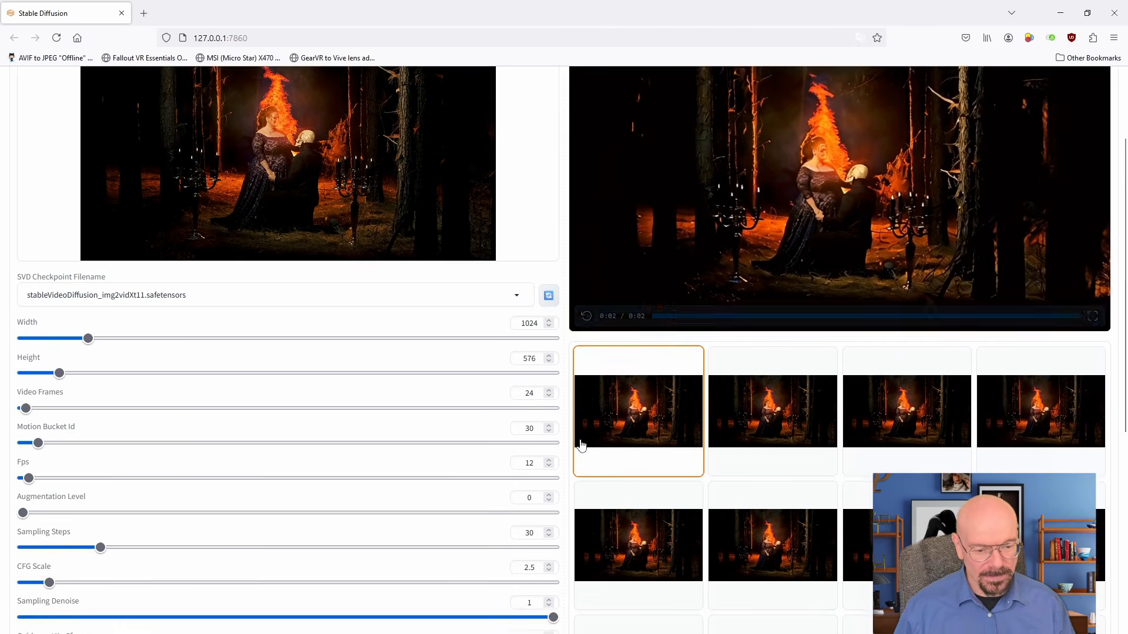
left_click_drag(522, 393, 556, 392)
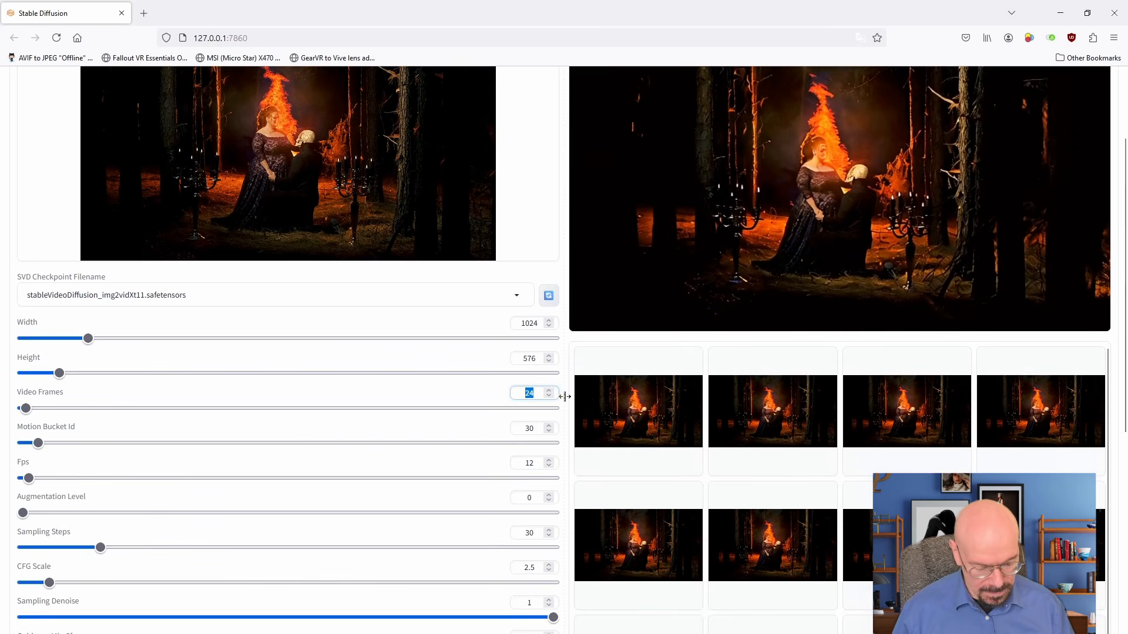
type("36")
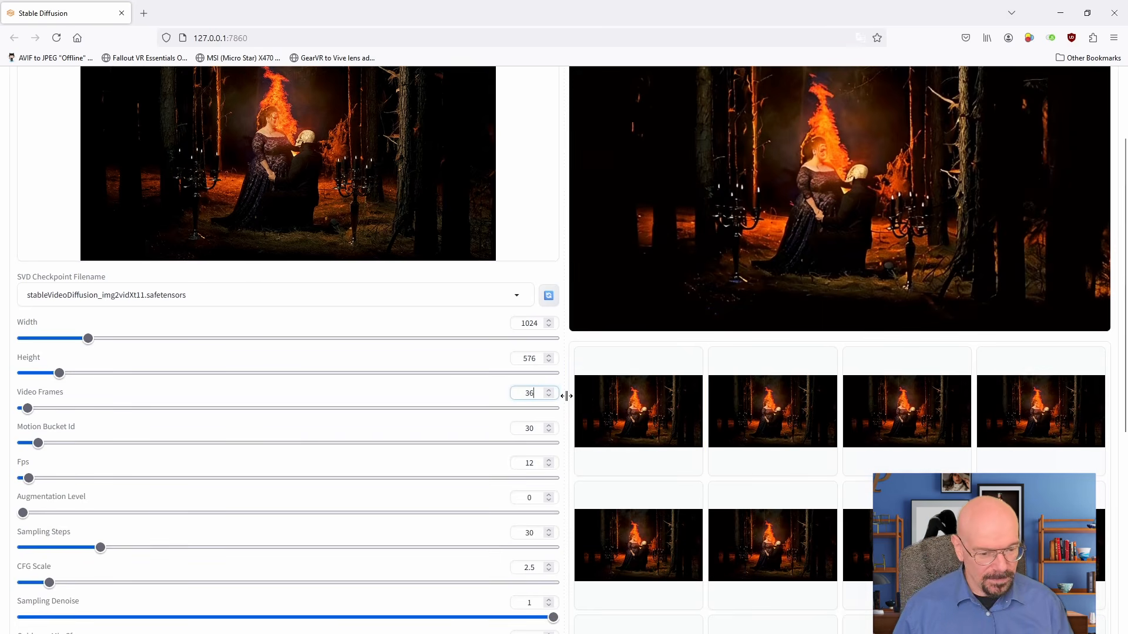
left_click(522, 430)
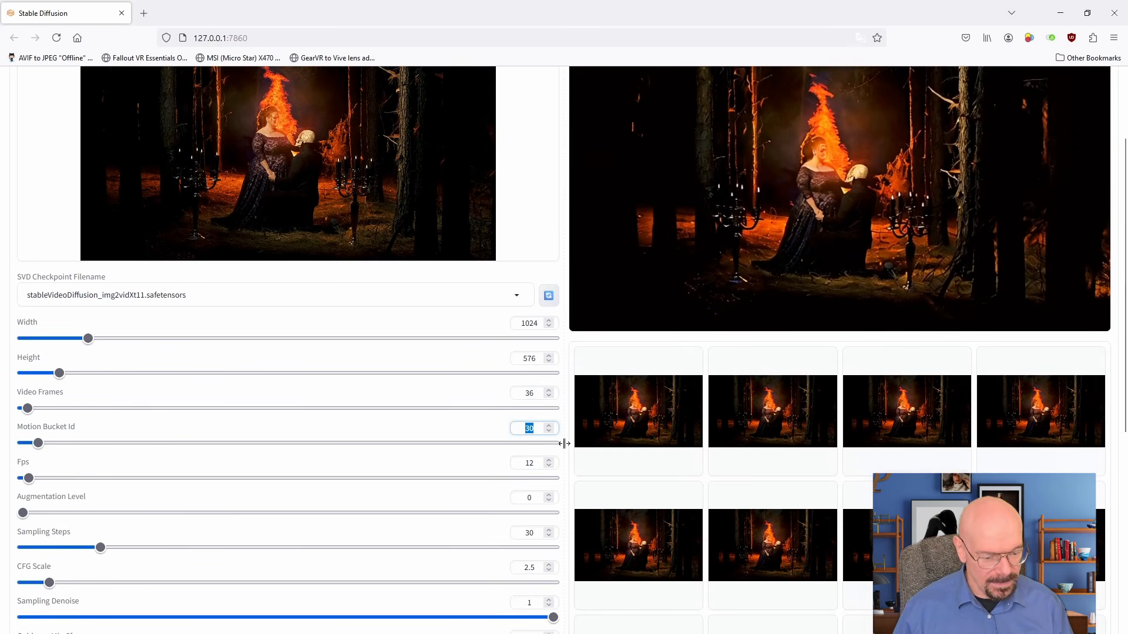
type("60")
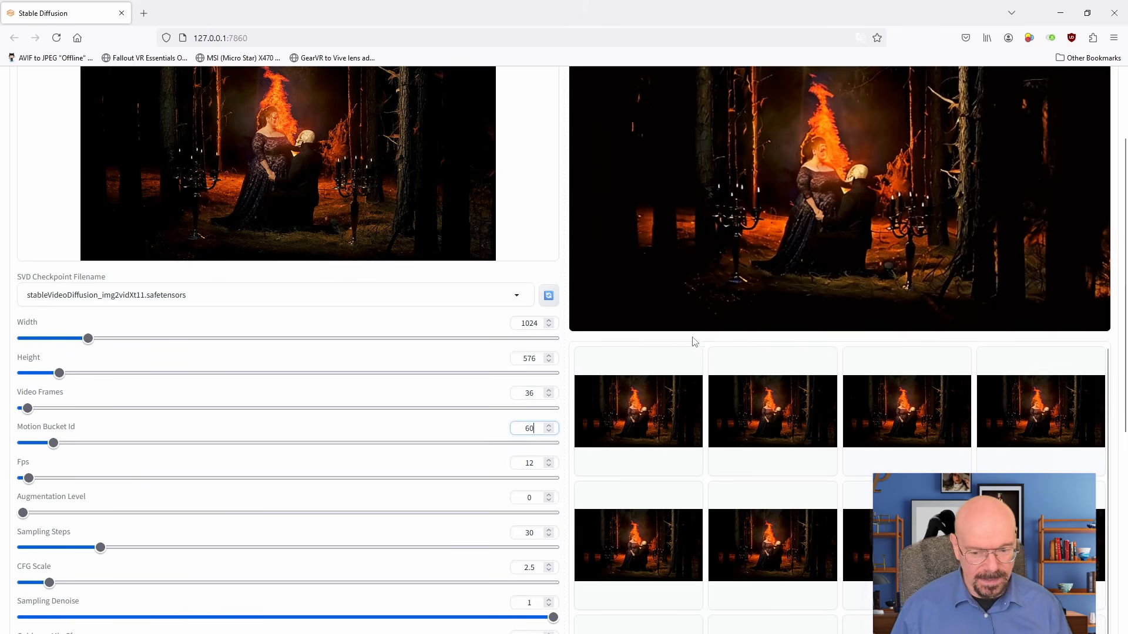
- Bring up Free Stopwatch, move it clear of the generation controls, and start timing while generating the 36-frame Halloween video
scroll(671, 358, "up", 1)
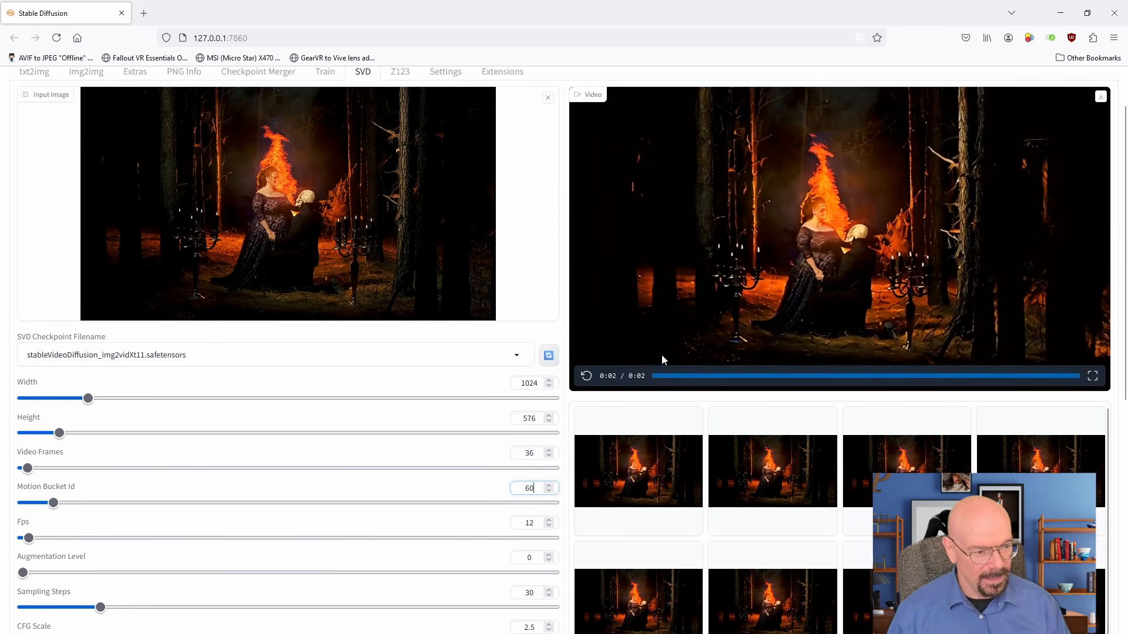
scroll(662, 359, "down", 2)
left_click(642, 620)
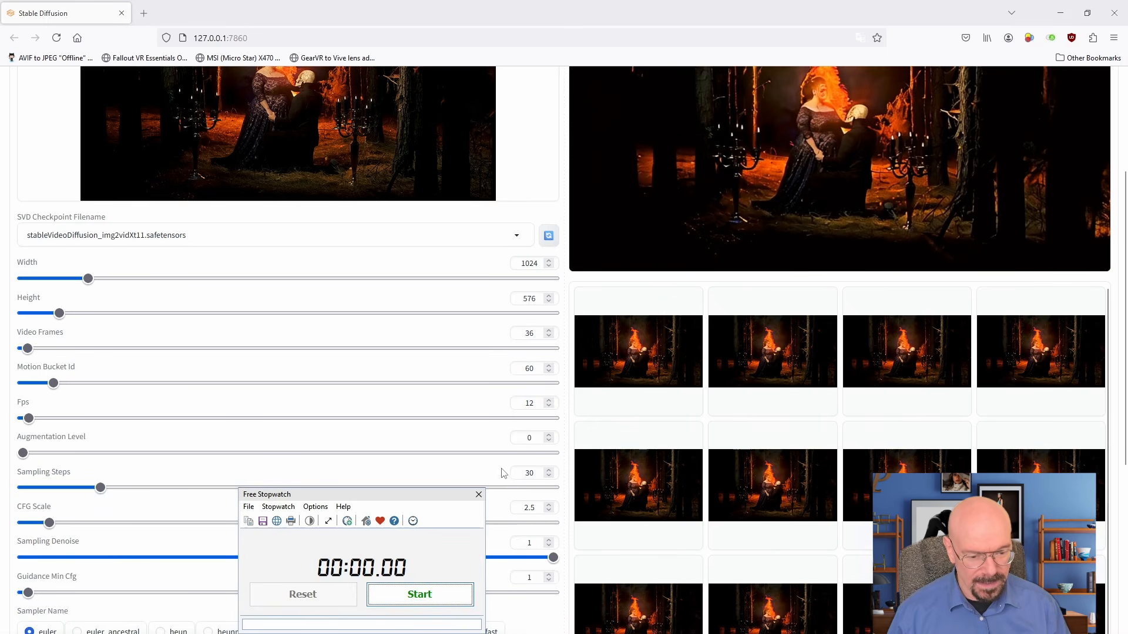
scroll(503, 473, "down", 5)
left_click_drag(431, 497, 440, 289)
left_click(429, 388)
left_click(374, 519)
scroll(542, 425, "up", 7)
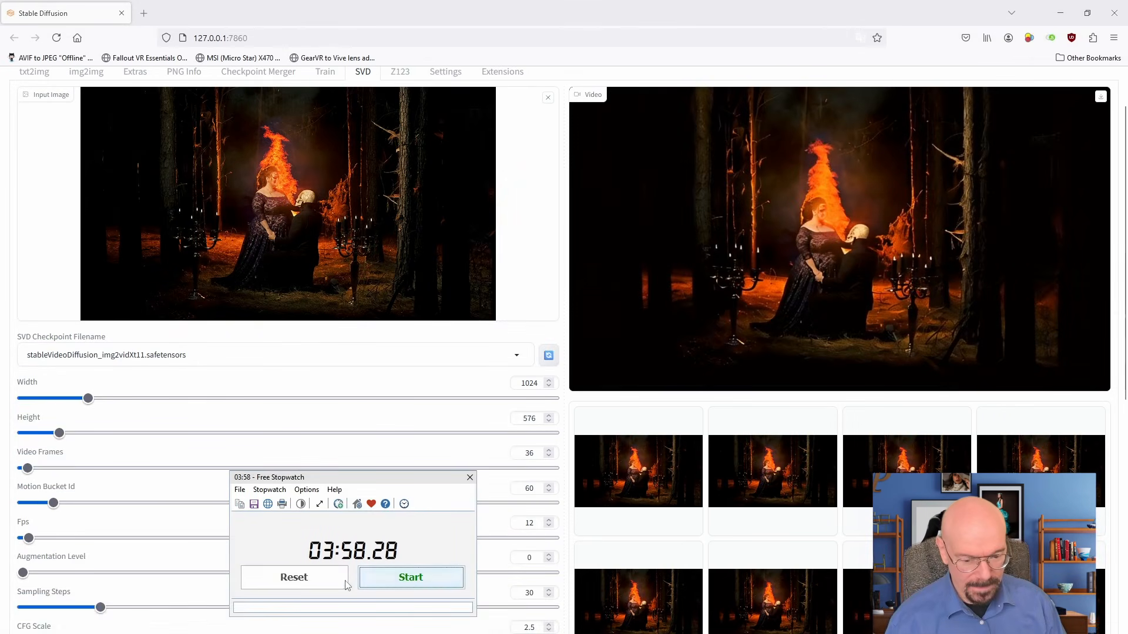
- Reset and close the stopwatch, and replay the generated fire-scene video several times to examine its motion
left_click(345, 581)
left_click(469, 478)
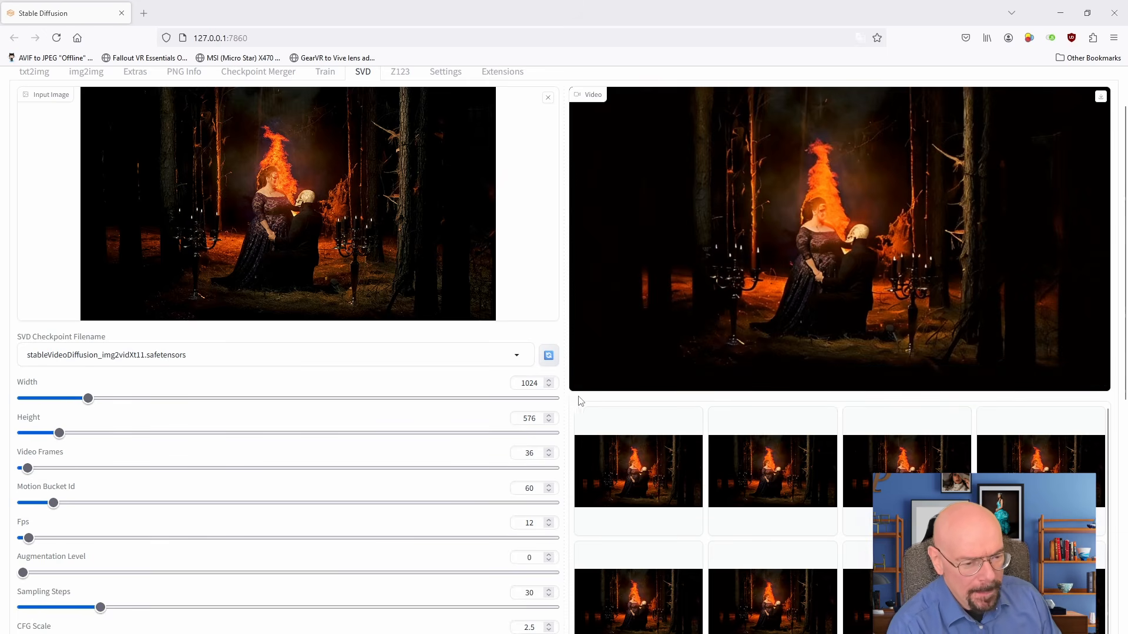
mouse_move(589, 382)
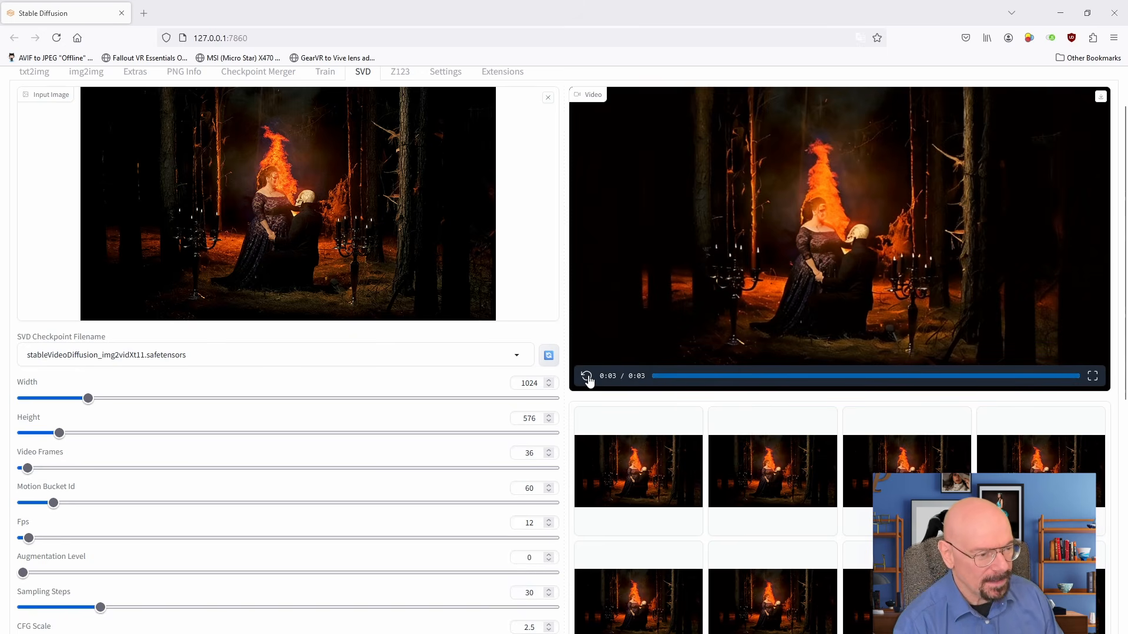
left_click(587, 376)
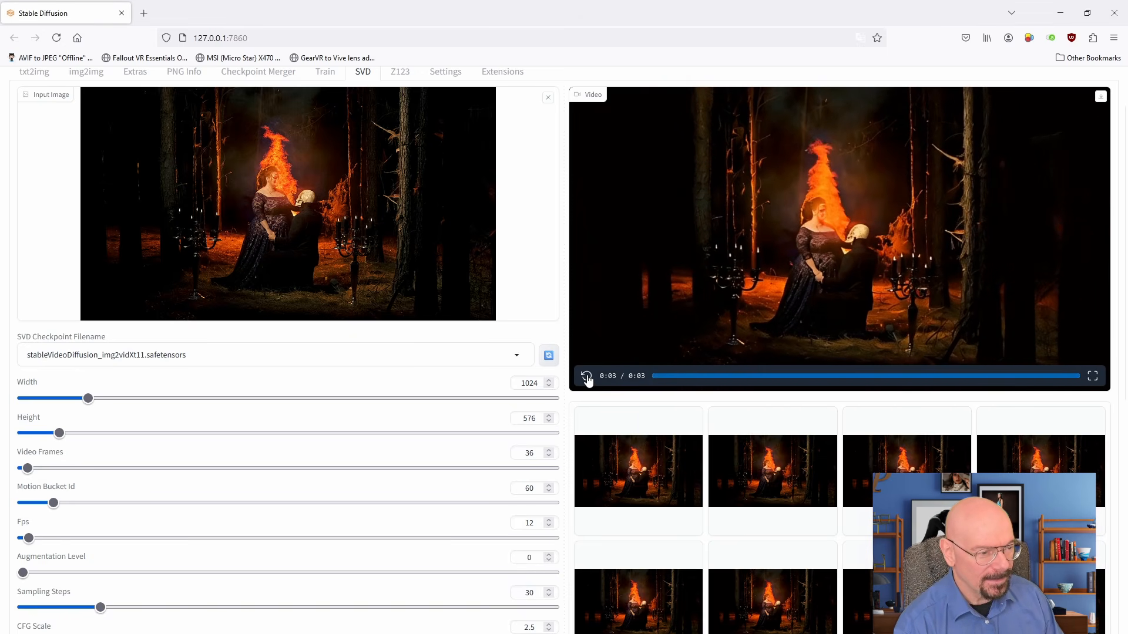
left_click(587, 377)
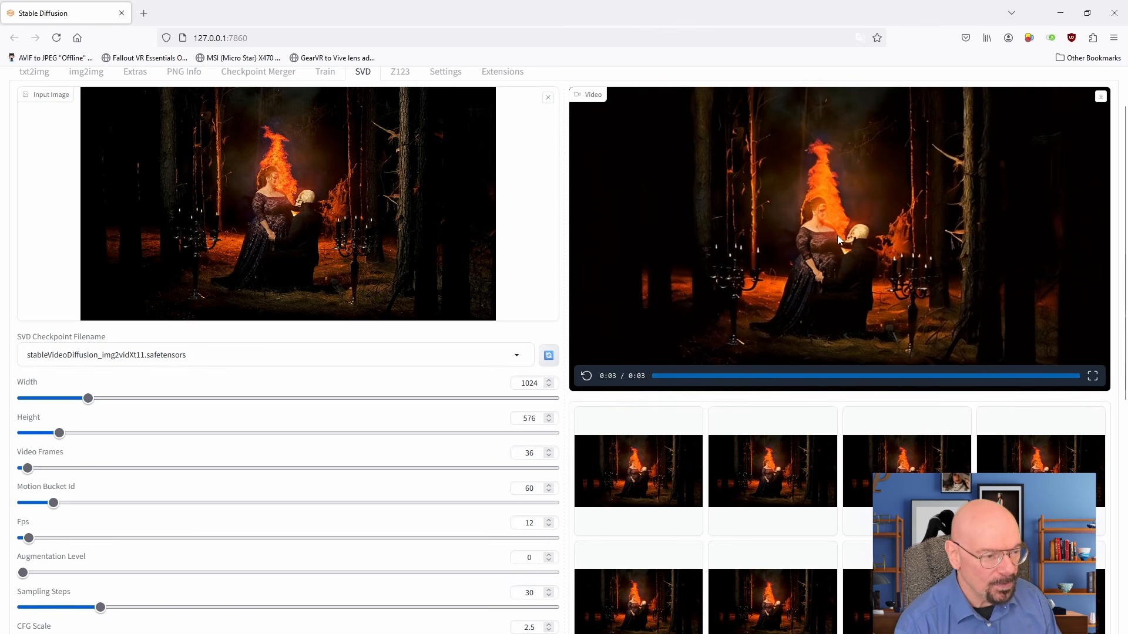
left_click(586, 375)
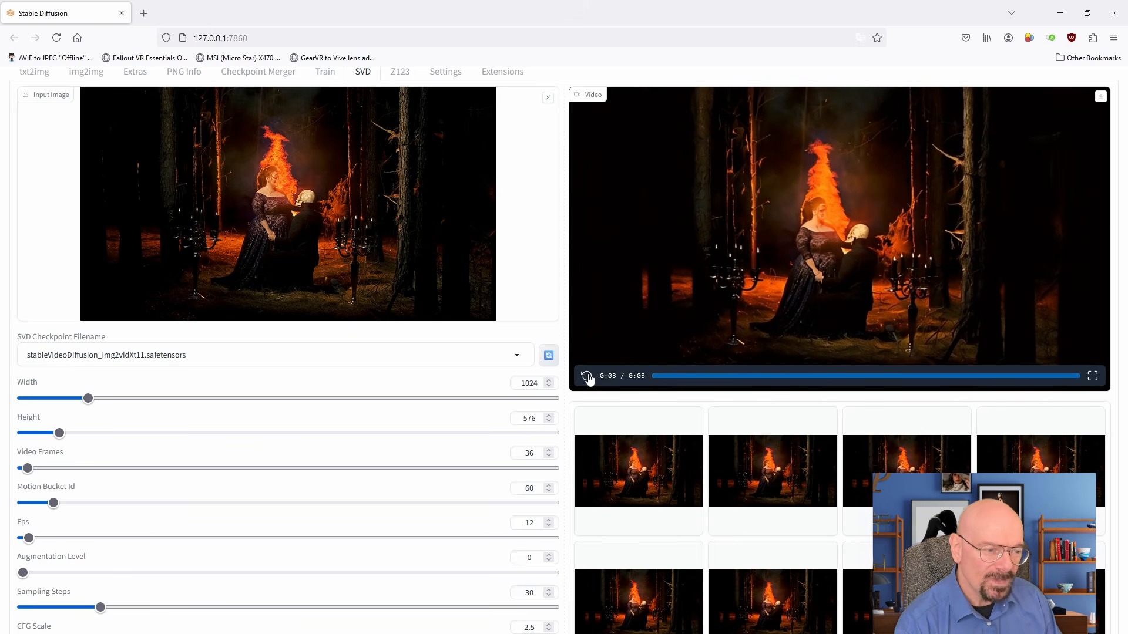
left_click(586, 376)
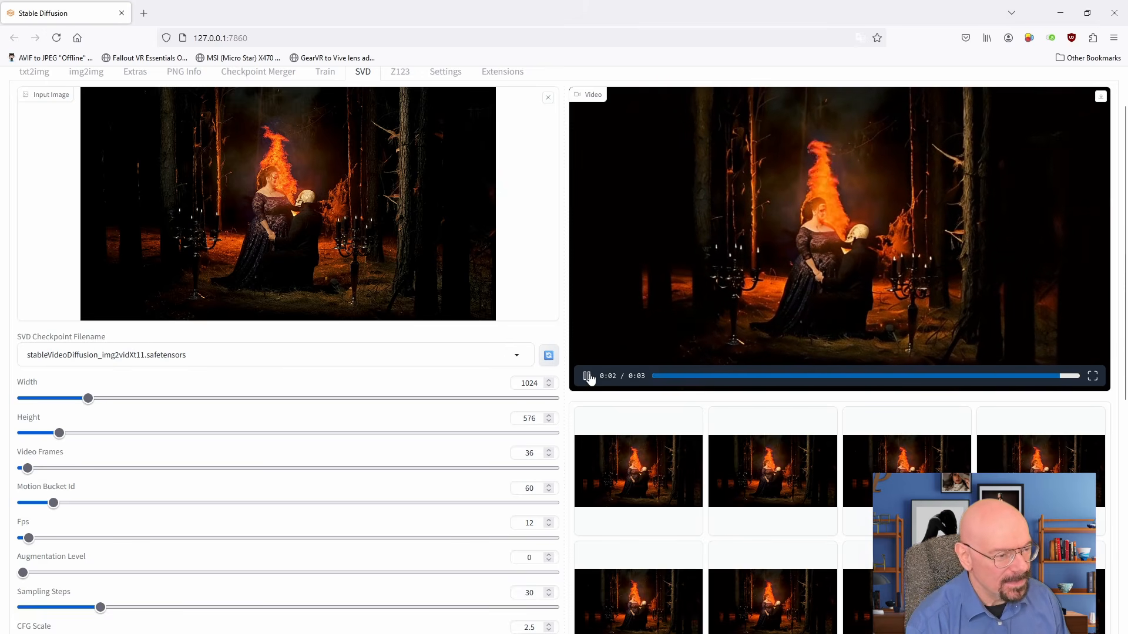
left_click(587, 376)
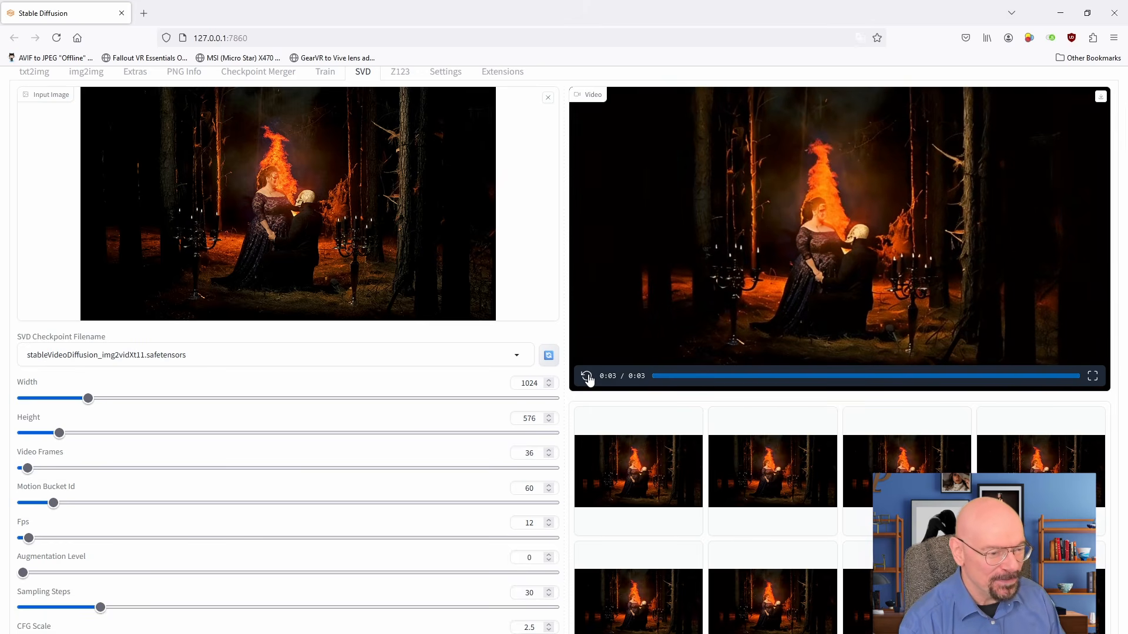
left_click(586, 376)
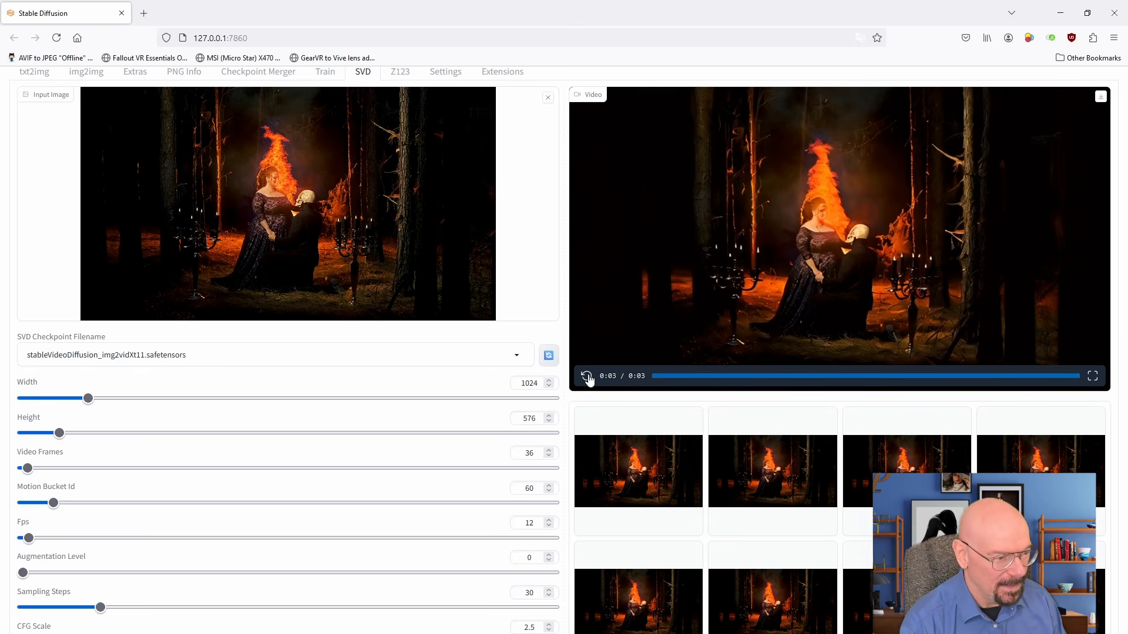
left_click(587, 376)
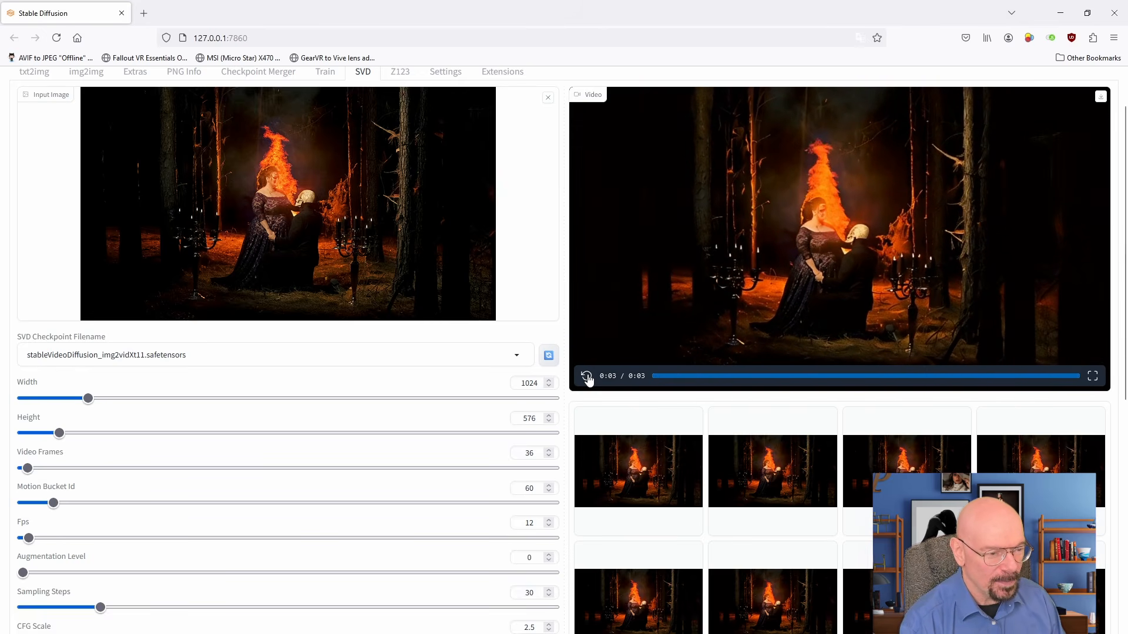
left_click(587, 376)
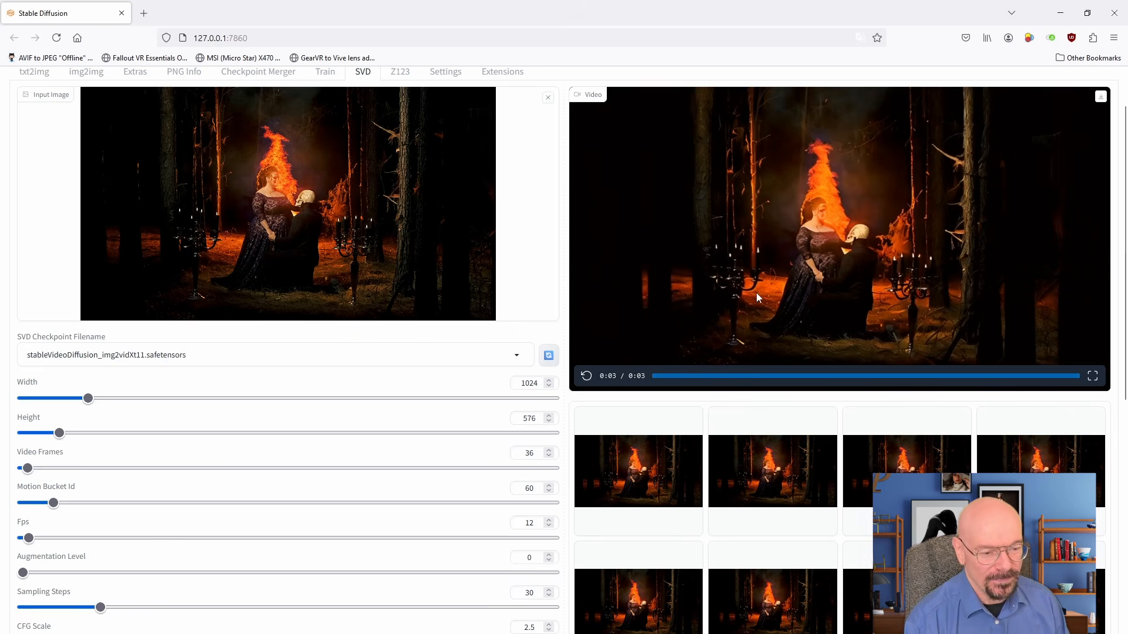
left_click(586, 376)
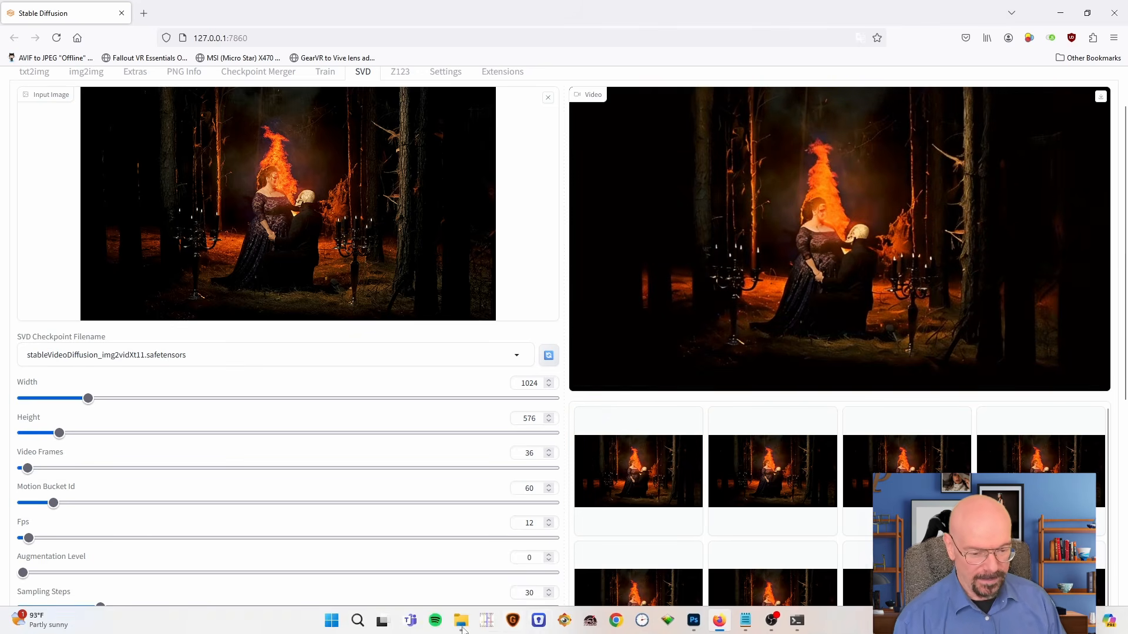
- Switch to File Explorer, find the forest-maiden-Z6A_5131 image in the pool folder, and open it in Photoshop
mouse_move(462, 625)
left_click(467, 593)
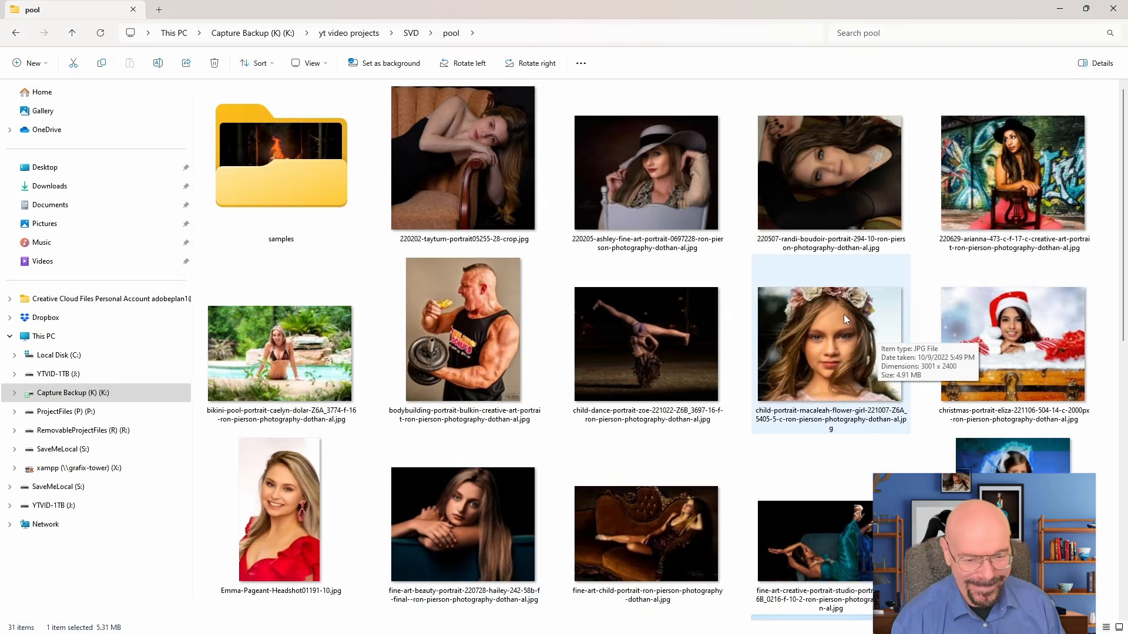
scroll(843, 315, "down", 6)
scroll(831, 316, "up", 2)
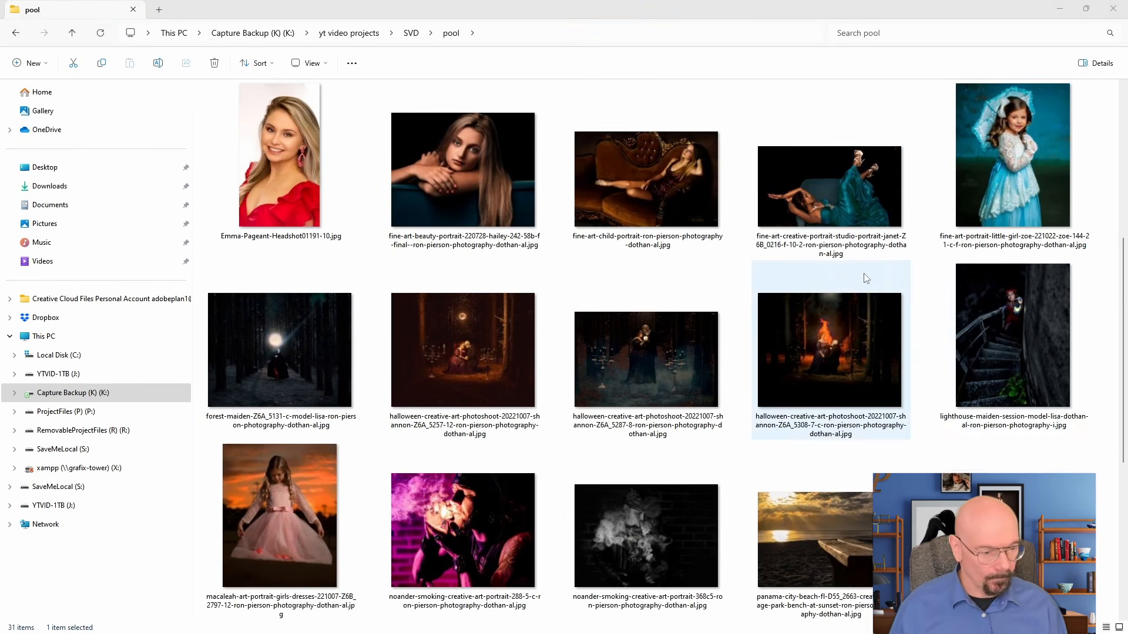
scroll(684, 296, "up", 3)
scroll(685, 295, "down", 3)
scroll(686, 298, "down", 3)
scroll(687, 294, "up", 6)
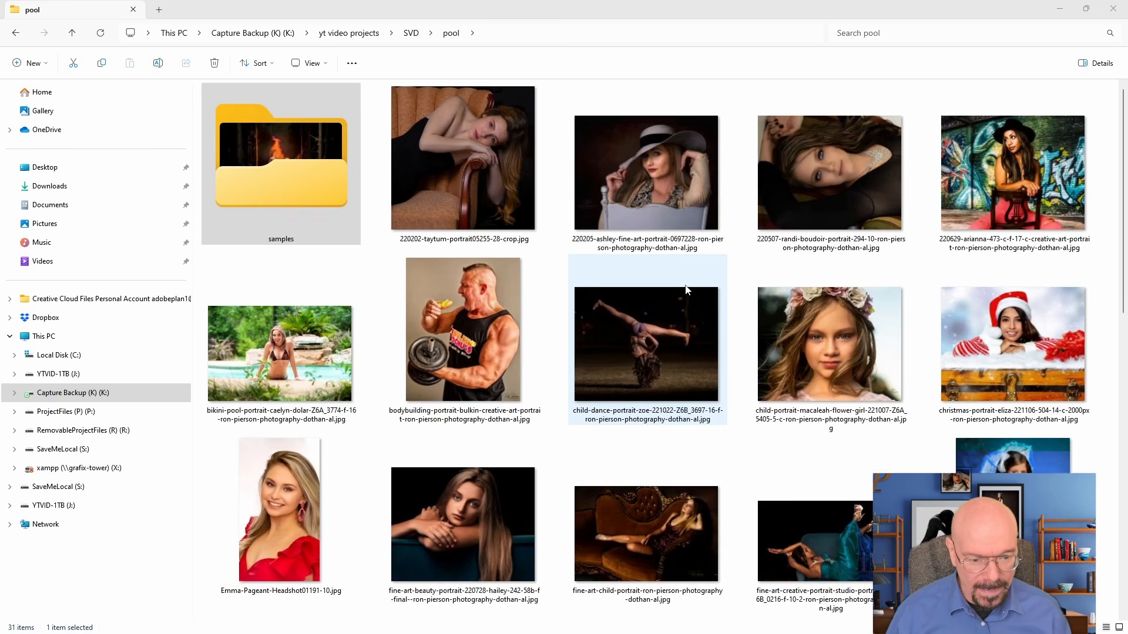
scroll(810, 294, "down", 3)
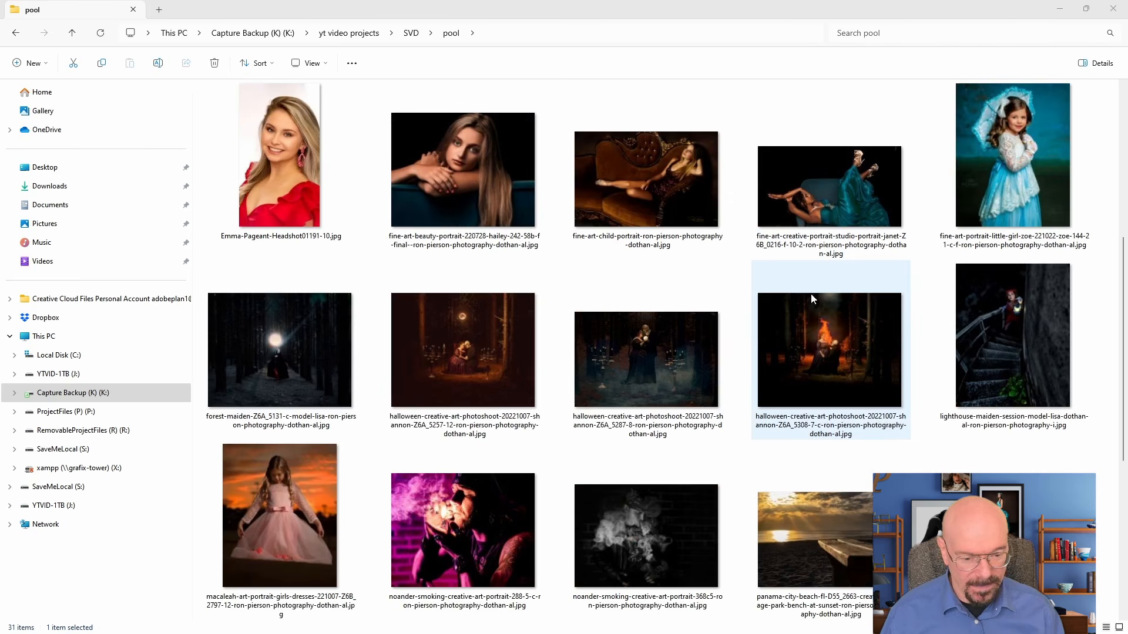
left_click(322, 356)
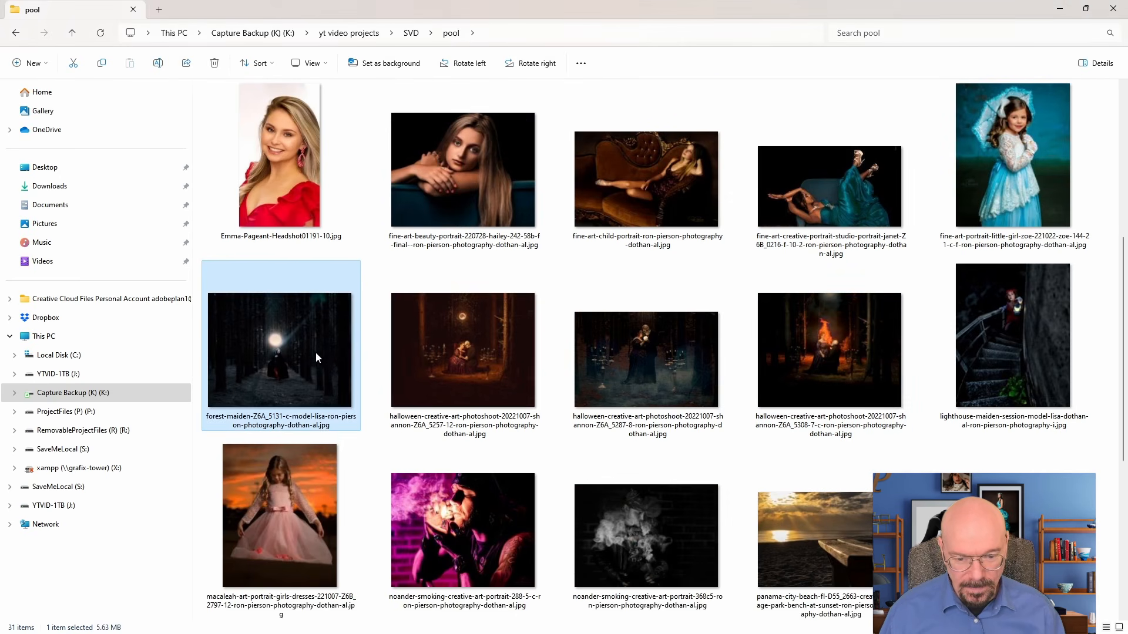
right_click(312, 348)
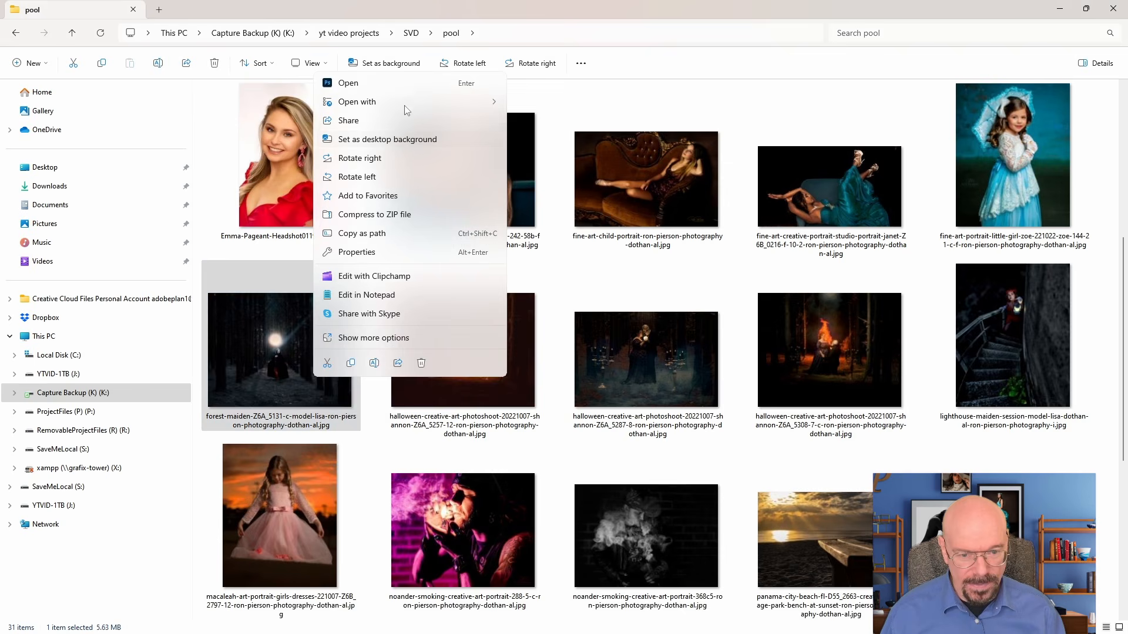
left_click(411, 83)
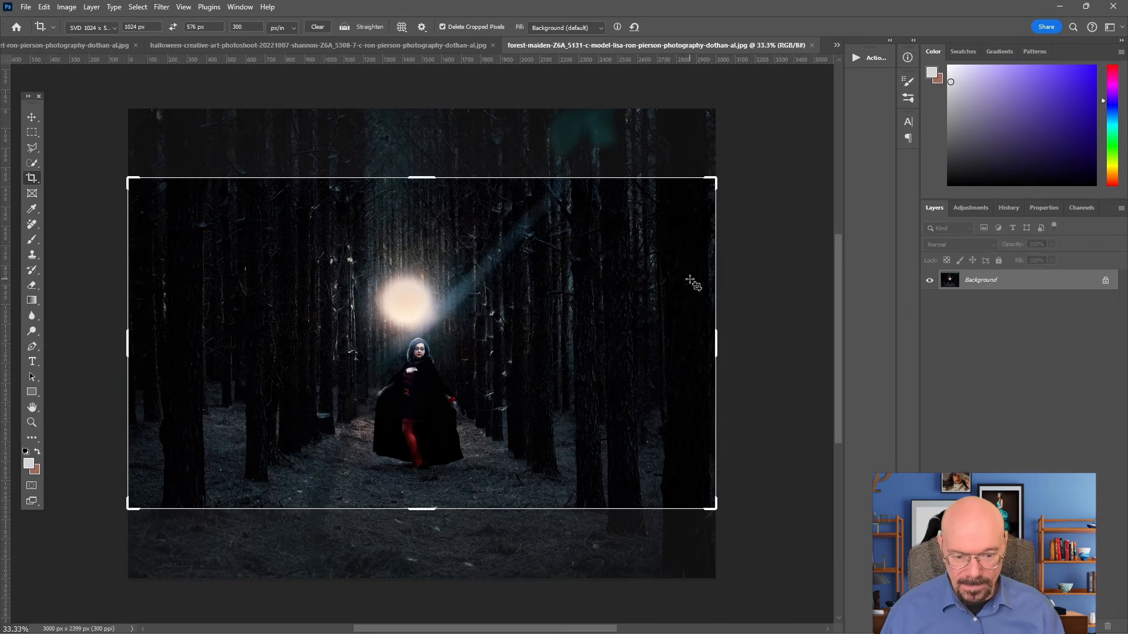
- Crop the forest image to 1024 x 576 px, nudging the picture slightly downward within the crop frame
left_click(486, 319)
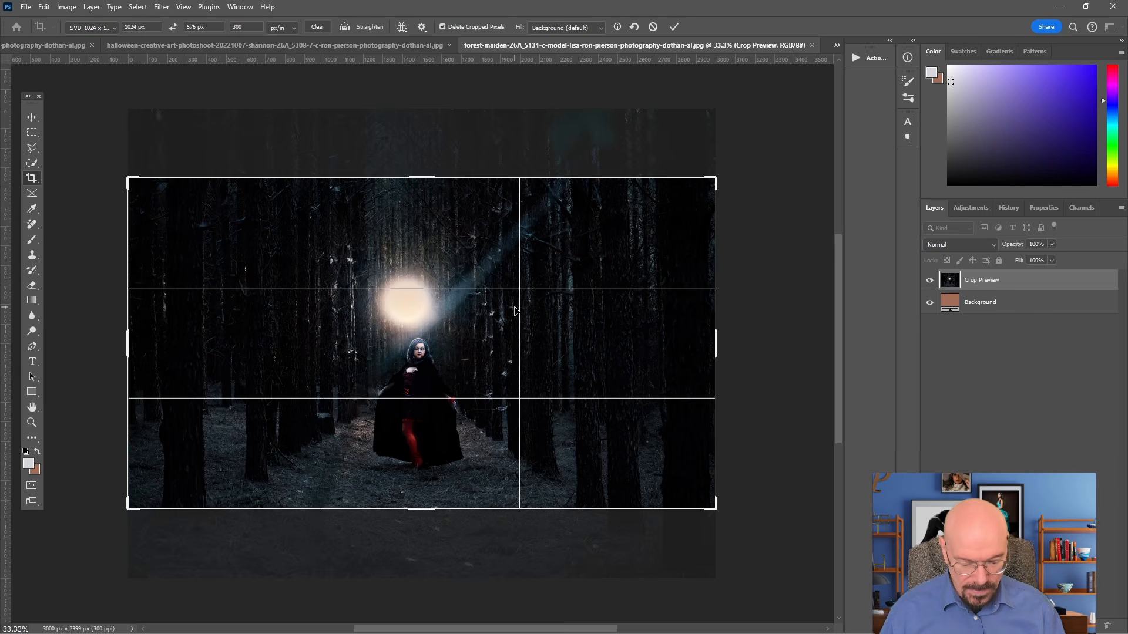
key("Down")
key("Down")
key("Down")
key("Down")
key("Down")
key("Down")
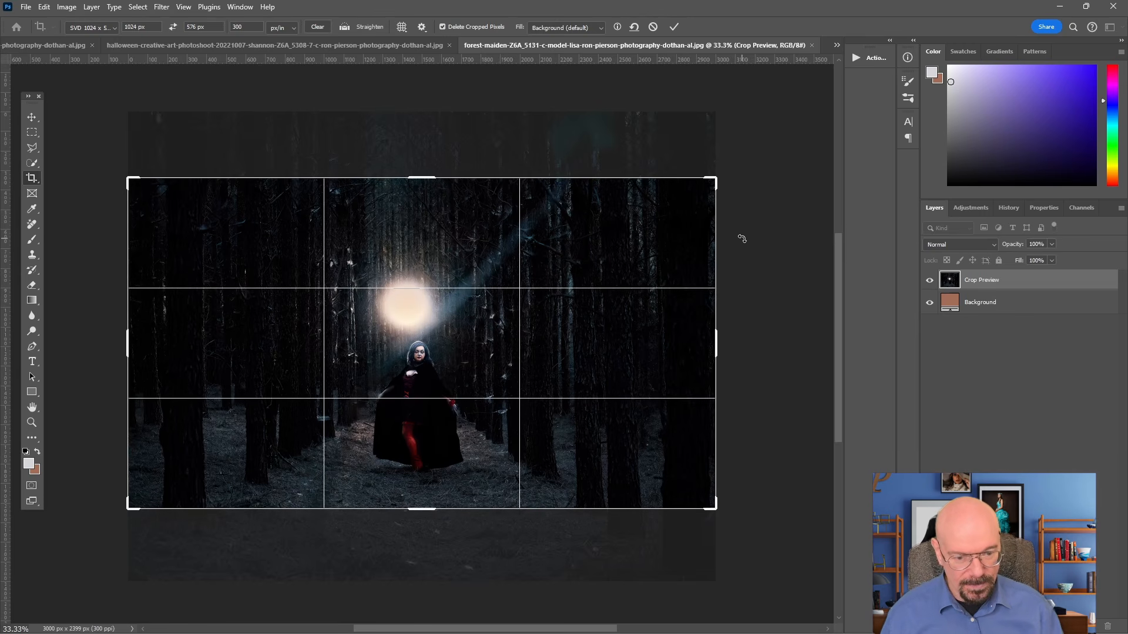
left_click(674, 28)
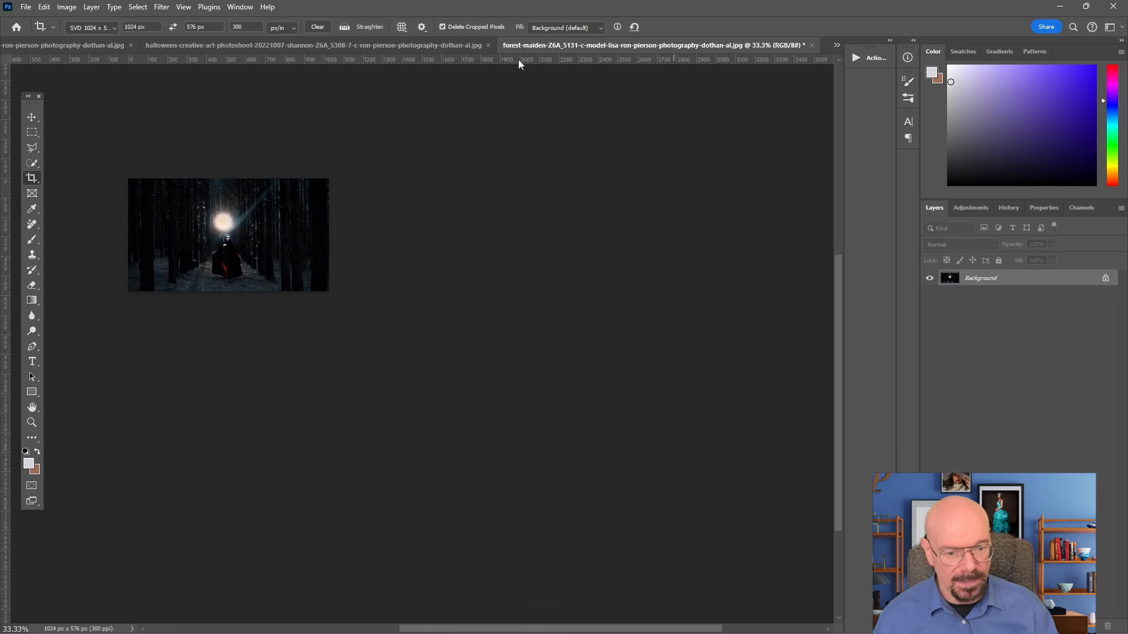
- Export the cropped image with Save for Web as a quality 100 JPEG named sample-5 in the samples folder
left_click(29, 8)
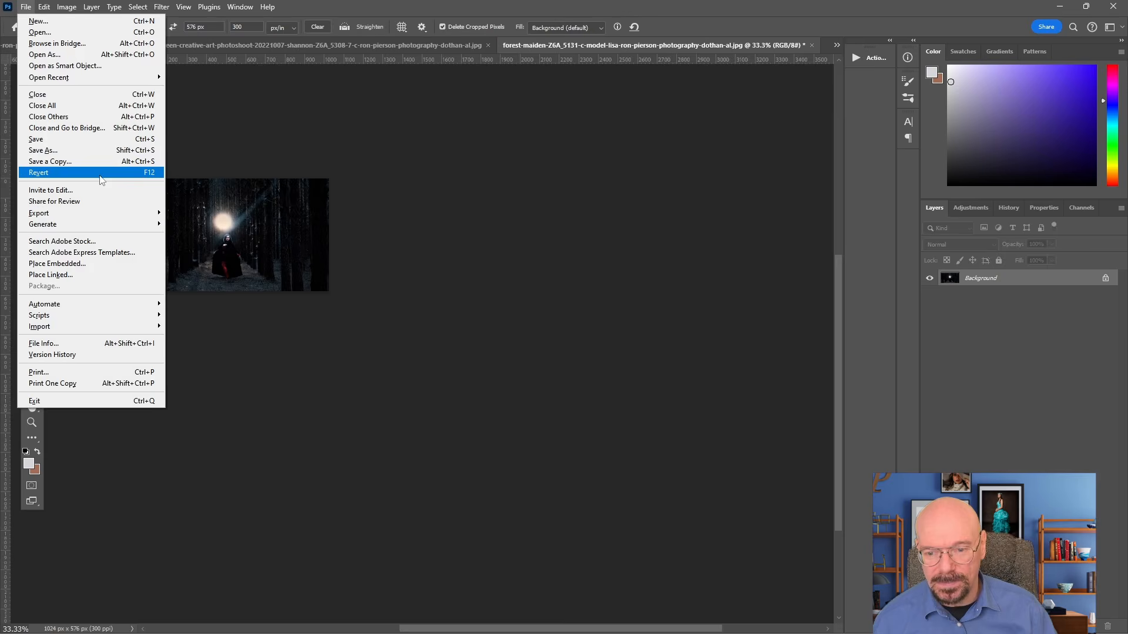
mouse_move(97, 216)
left_click(254, 259)
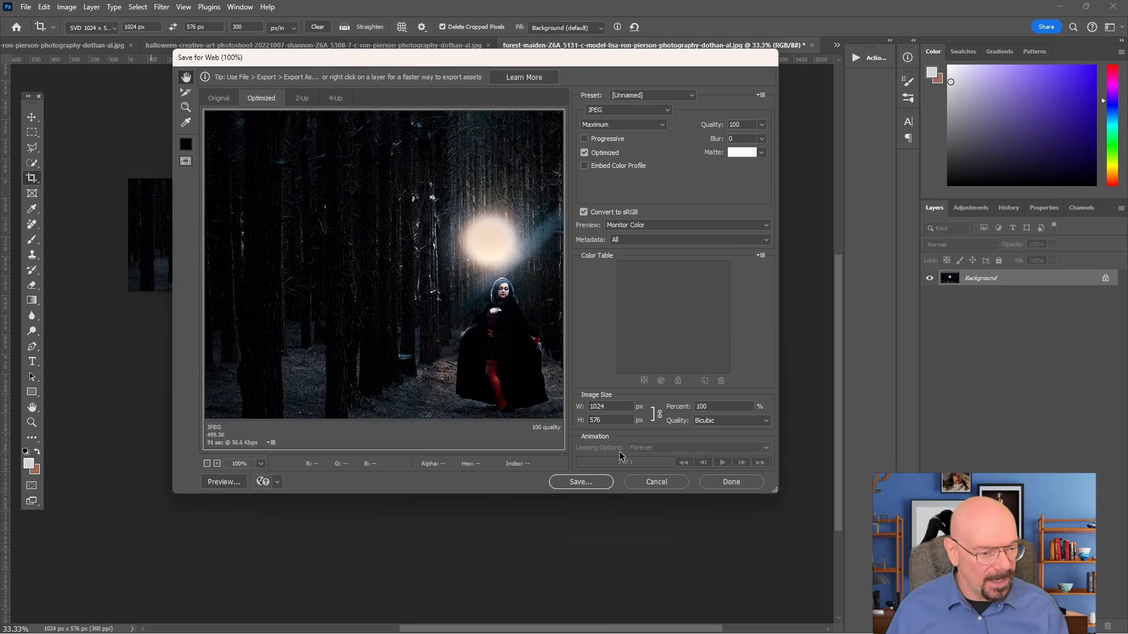
left_click(580, 482)
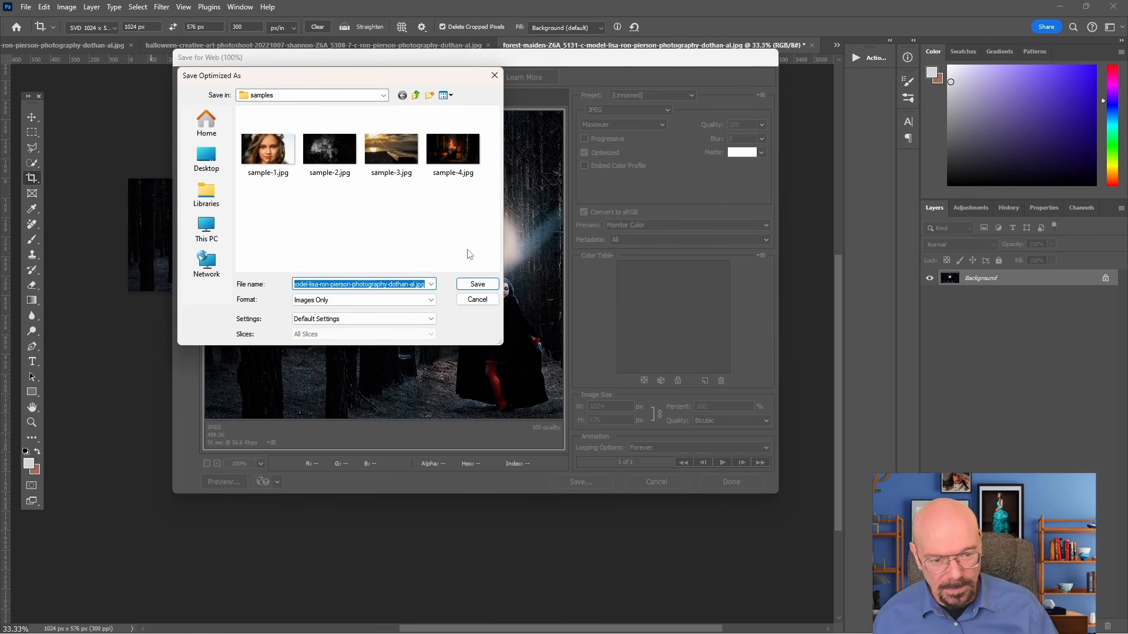
type("sample-5")
key("Return")
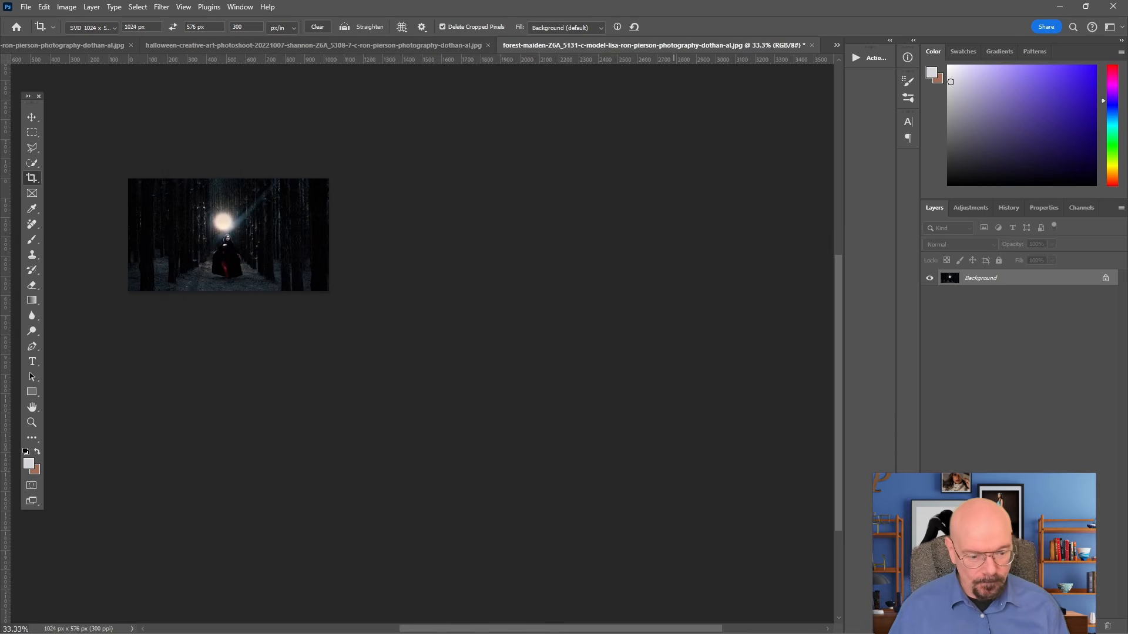
- Switch to Stable Diffusion in the browser and replace the SVD input image with sample-5.jpg
left_click(719, 620)
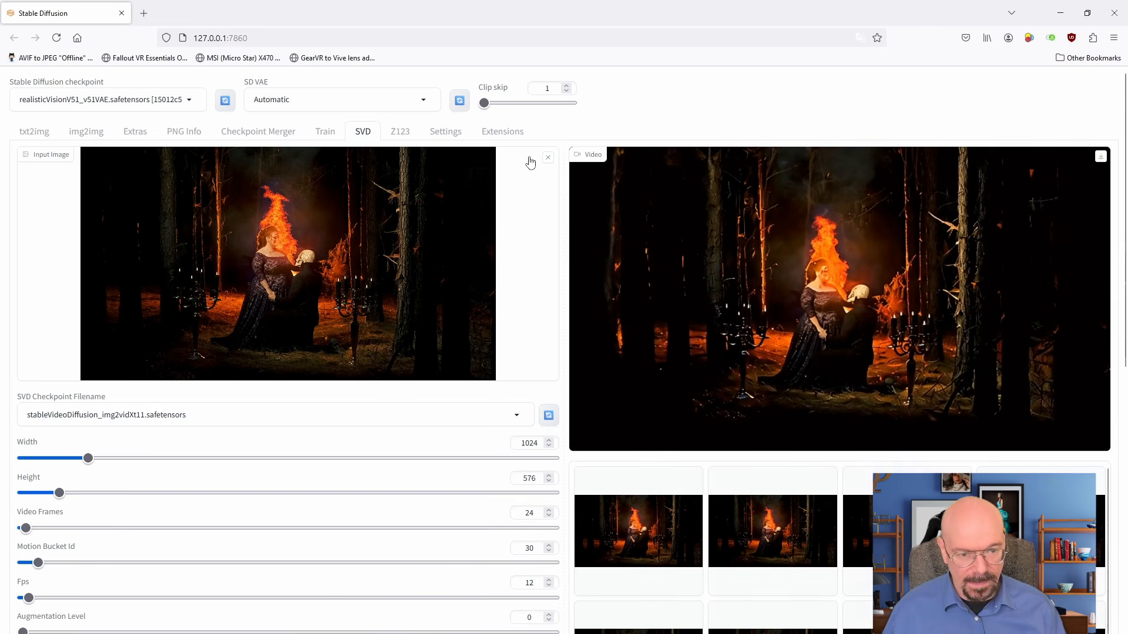
left_click(548, 157)
left_click(311, 263)
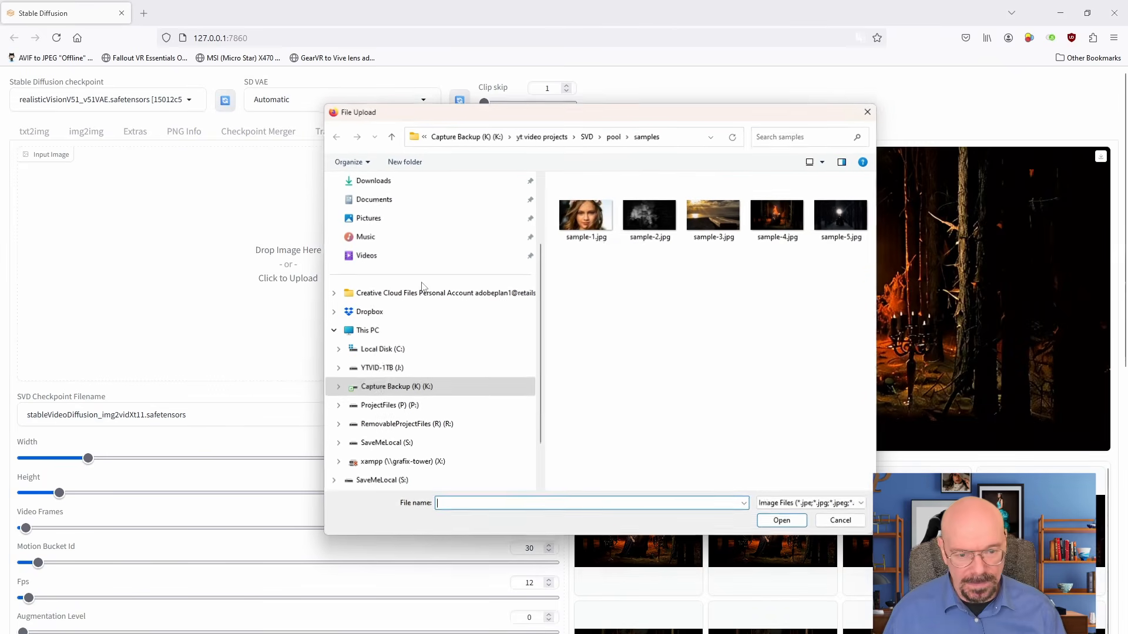
left_click(842, 220)
left_click(781, 521)
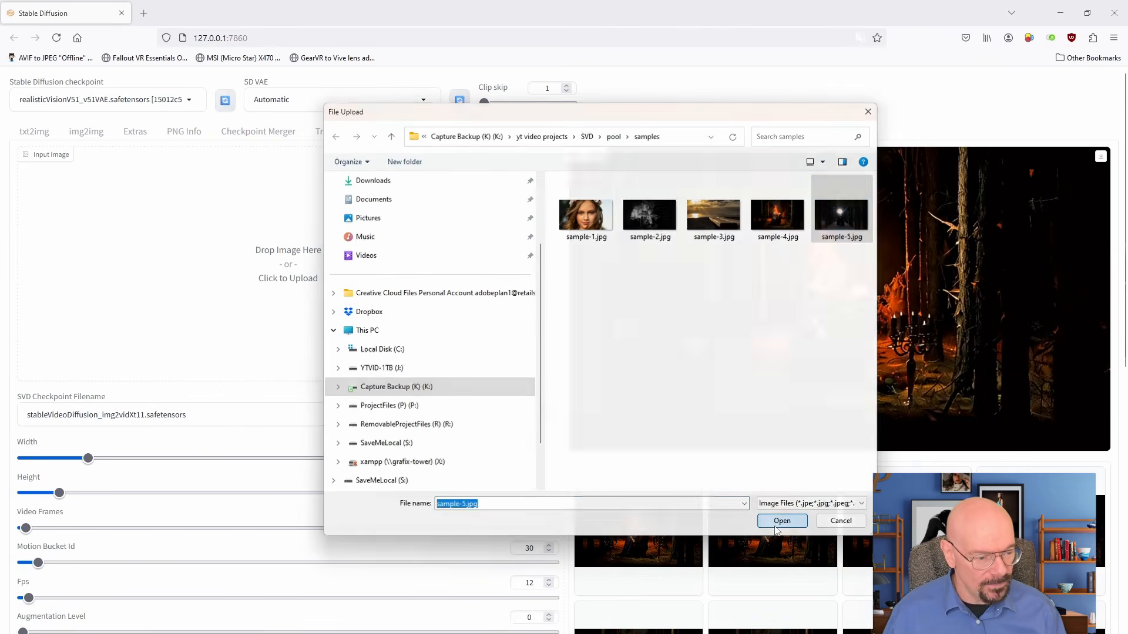
- Set the Motion Bucket Id to 60 and the number of Video Frames to 36
scroll(523, 511, "down", 3)
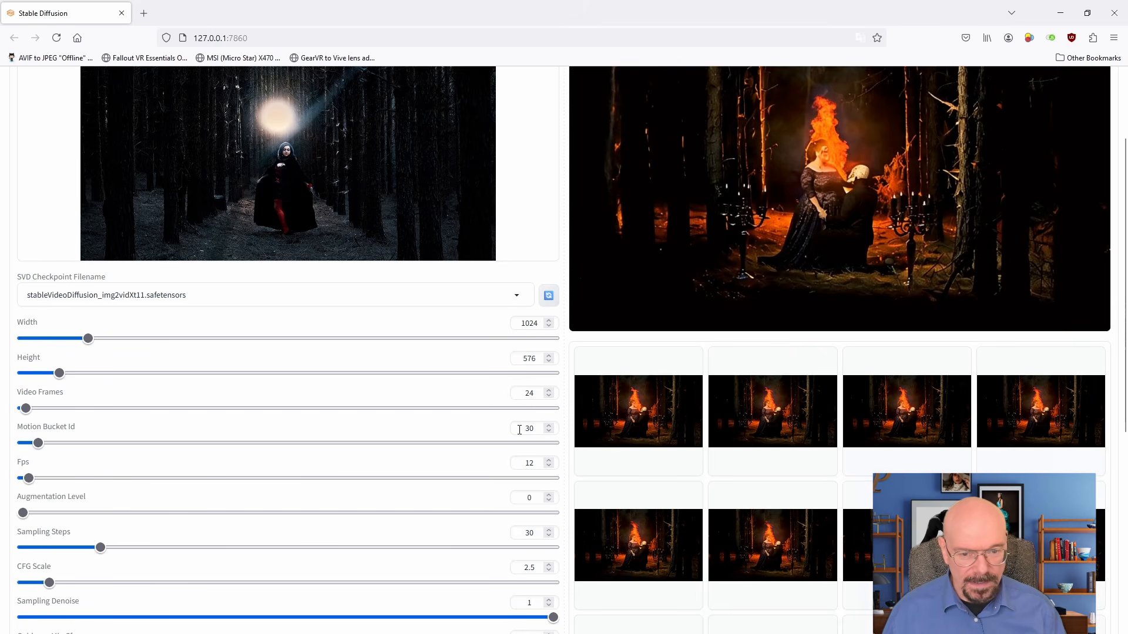
left_click(532, 429)
type("60")
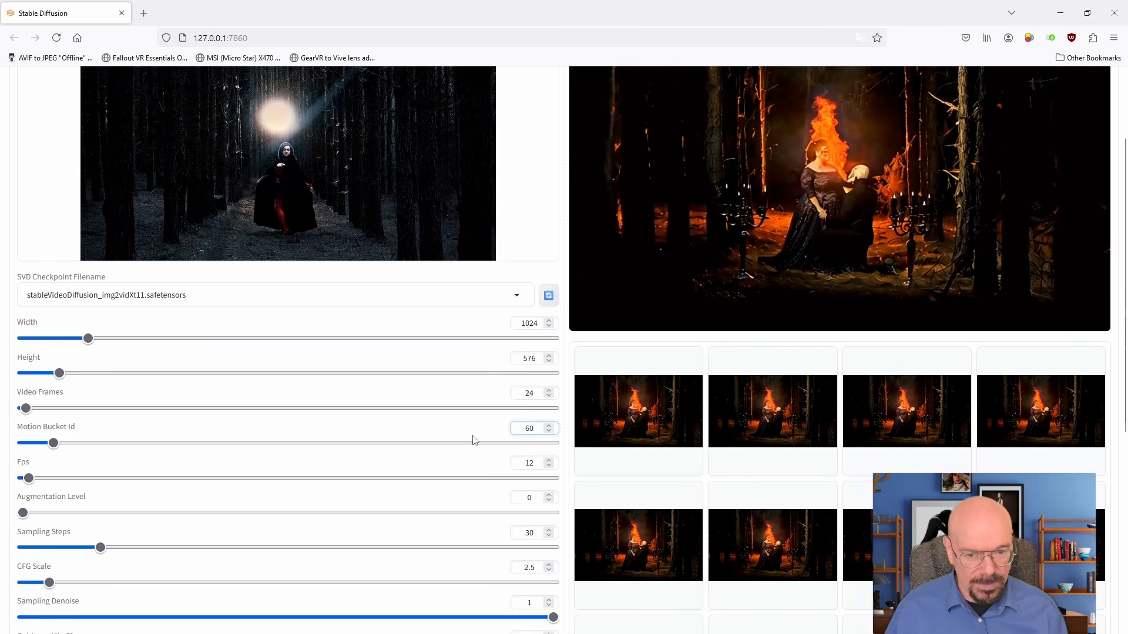
left_click(523, 392)
type("36")
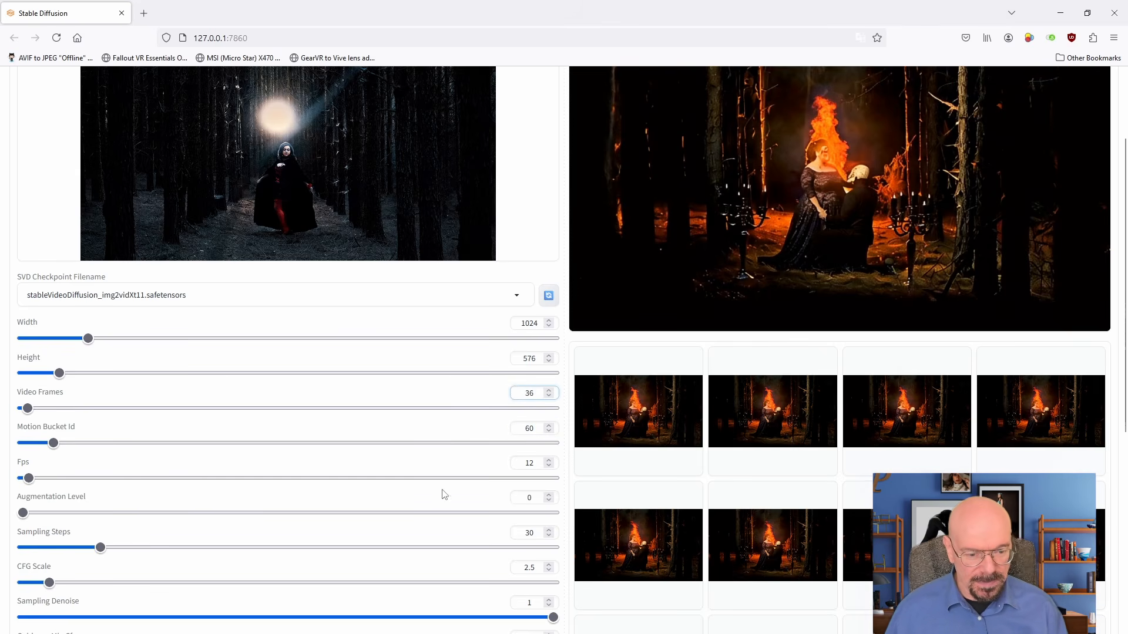
- Open the stopwatch clear of the Generate control, start generating the video, and start timing it
scroll(438, 464, "down", 4)
left_click(642, 620)
left_click_drag(348, 456, 341, 358)
scroll(392, 523, "down", 2)
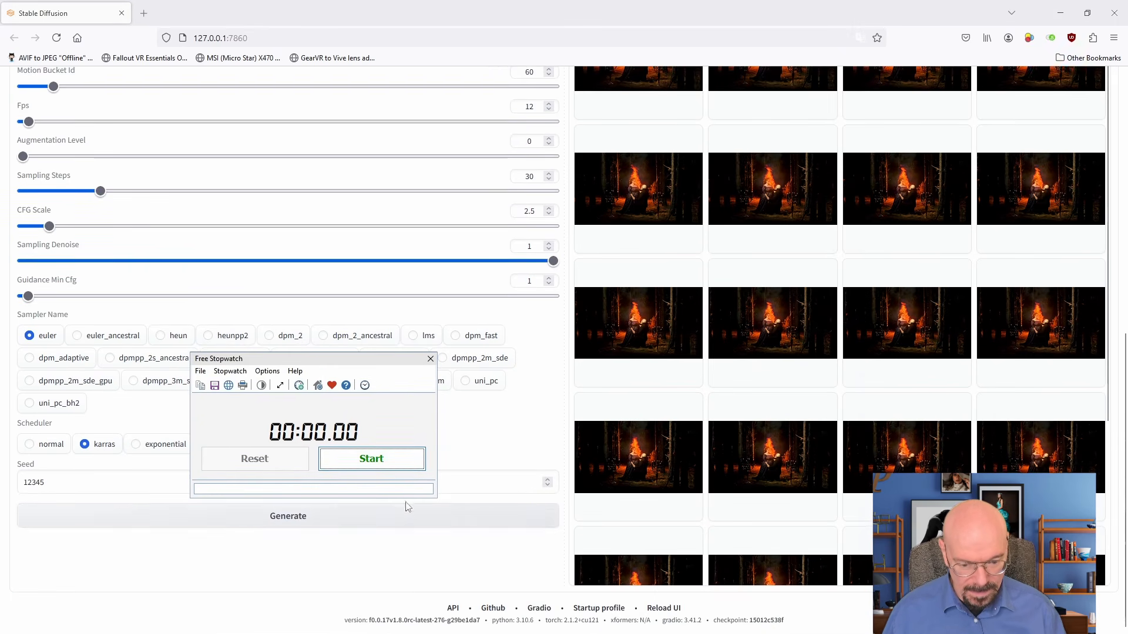
left_click(377, 523)
left_click(388, 462)
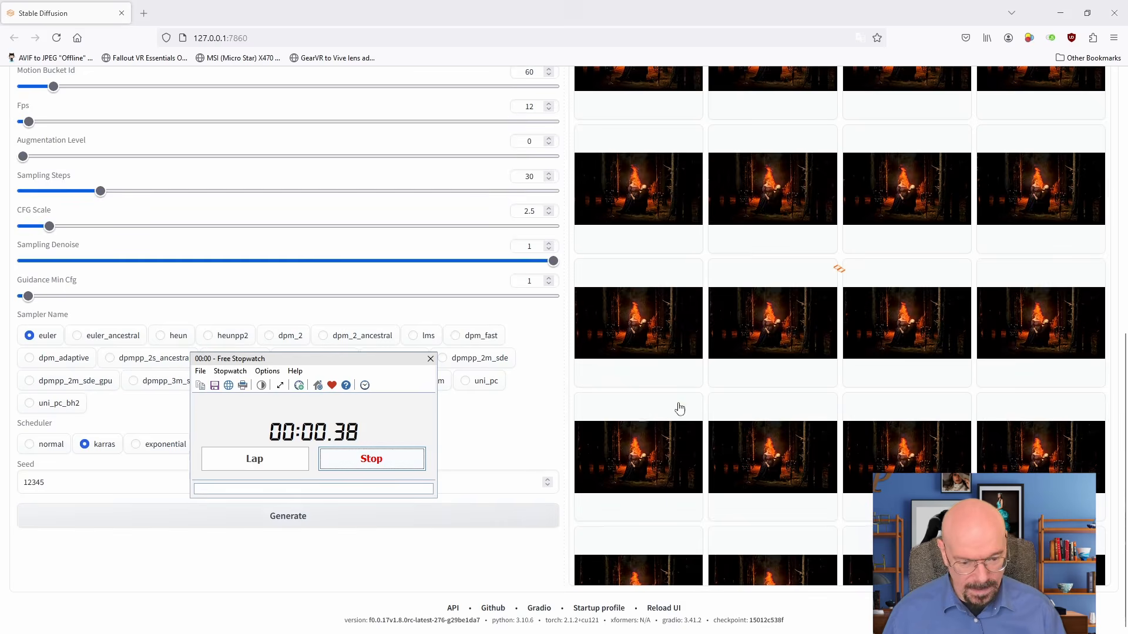
- Bring the finished forest video into view, then stop and reset the stopwatch
scroll(643, 423, "up", 8)
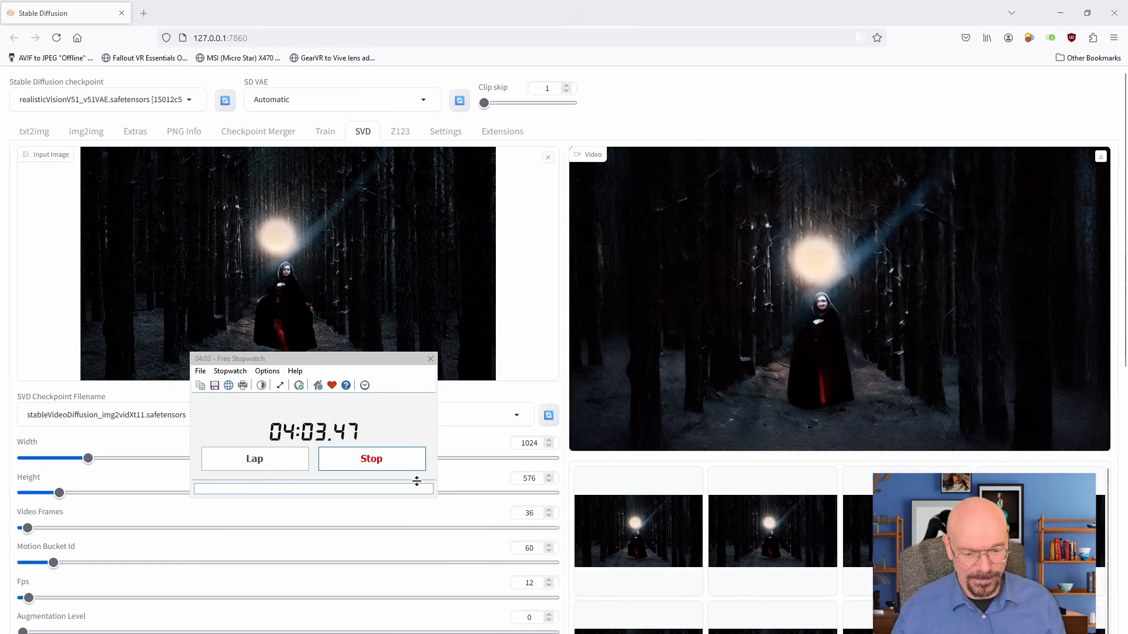
left_click(370, 459)
left_click(294, 459)
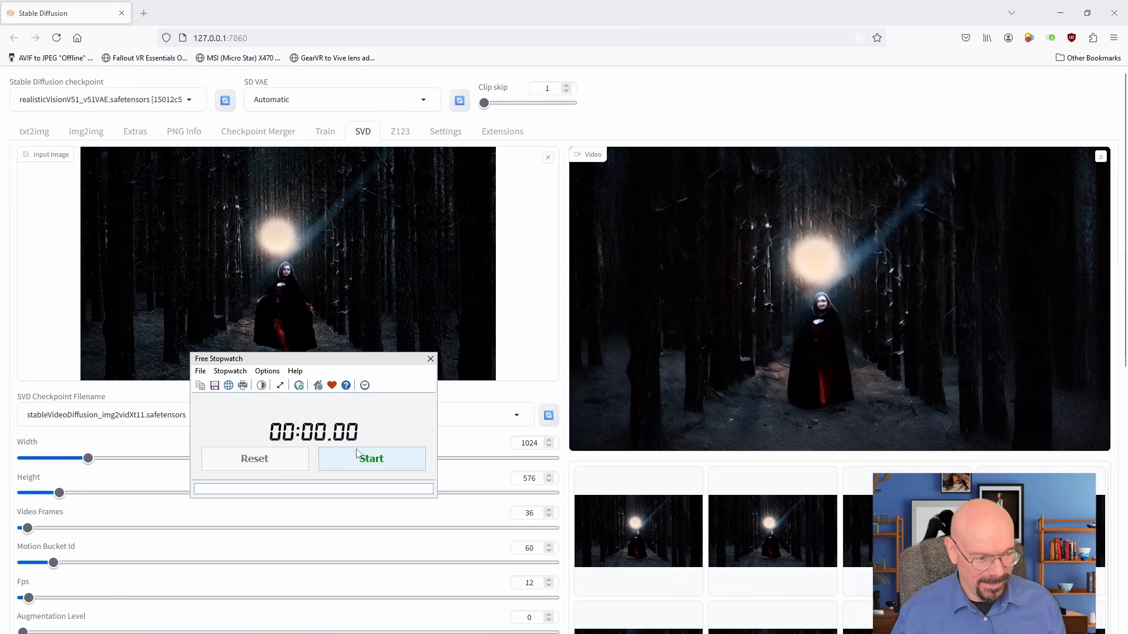
- Close the stopwatch and replay the generated forest video several times to examine its motion, checking the generation settings in between
left_click(431, 358)
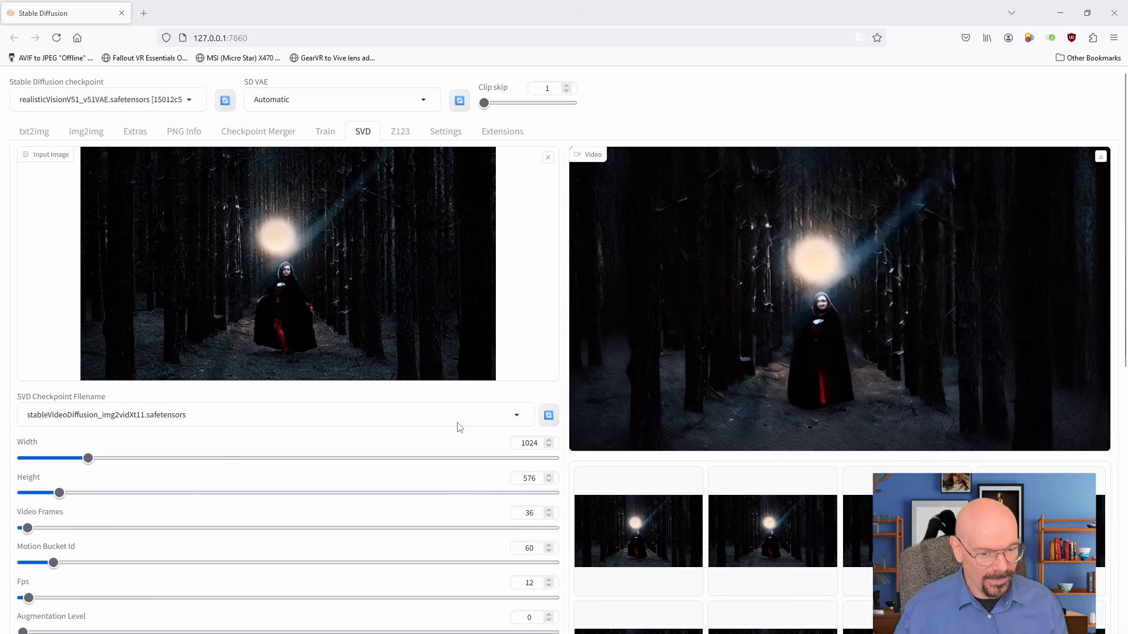
mouse_move(843, 343)
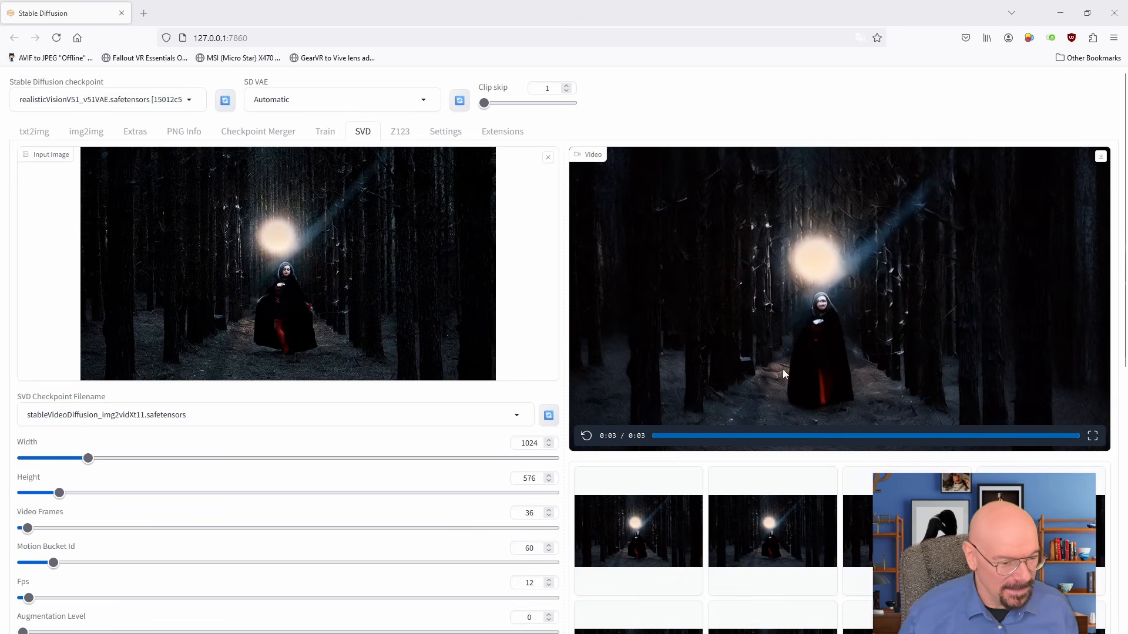
left_click(586, 436)
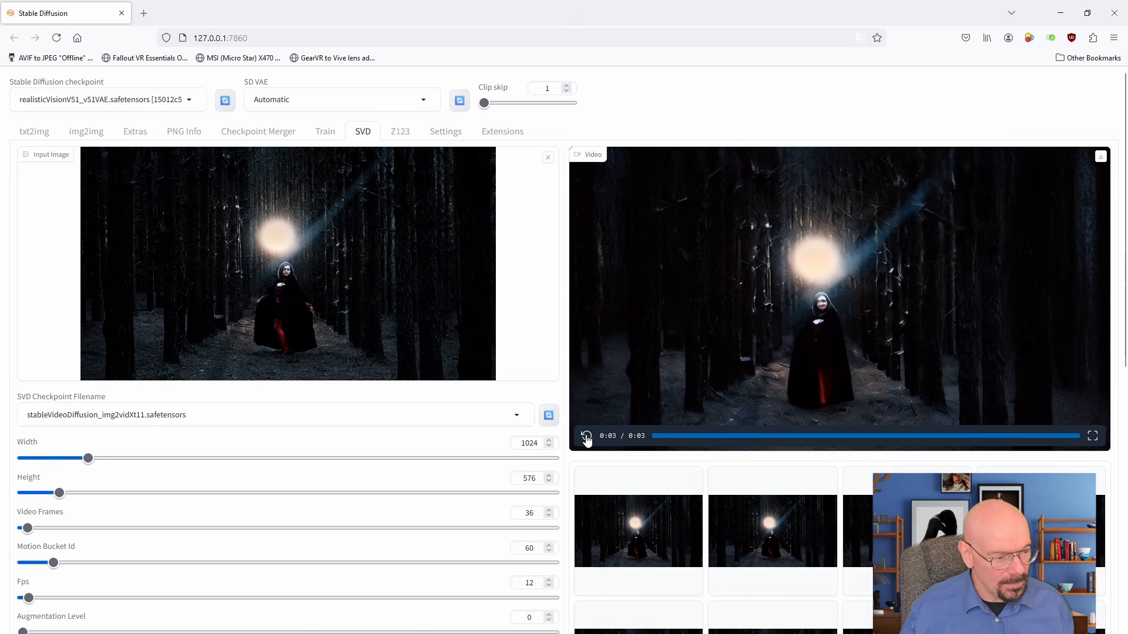
left_click(586, 438)
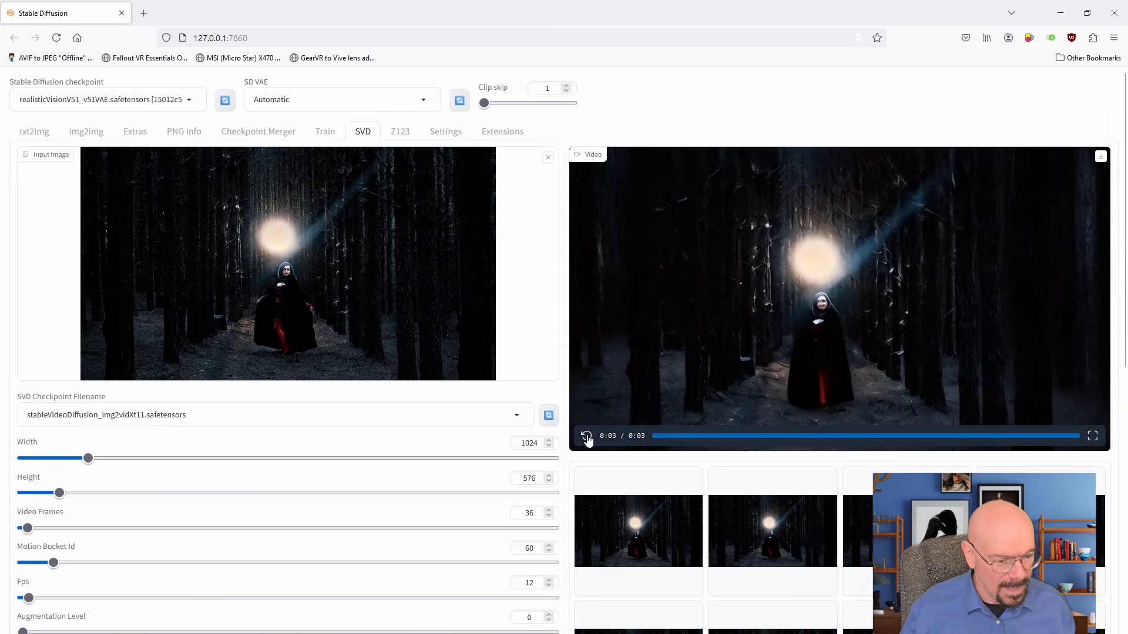
left_click(586, 437)
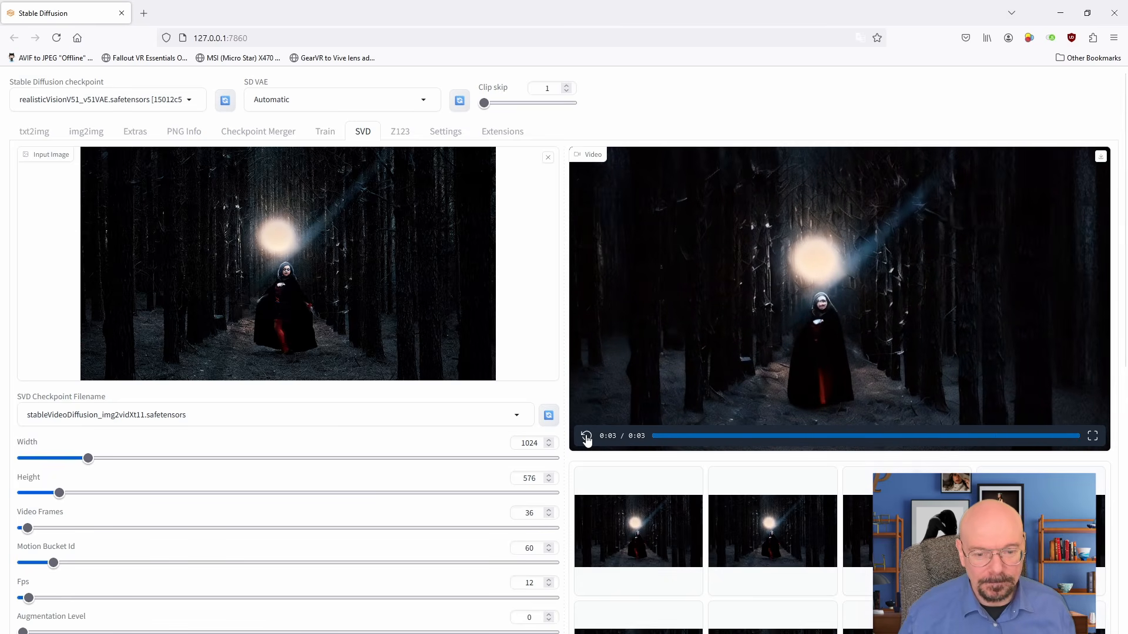
left_click(586, 437)
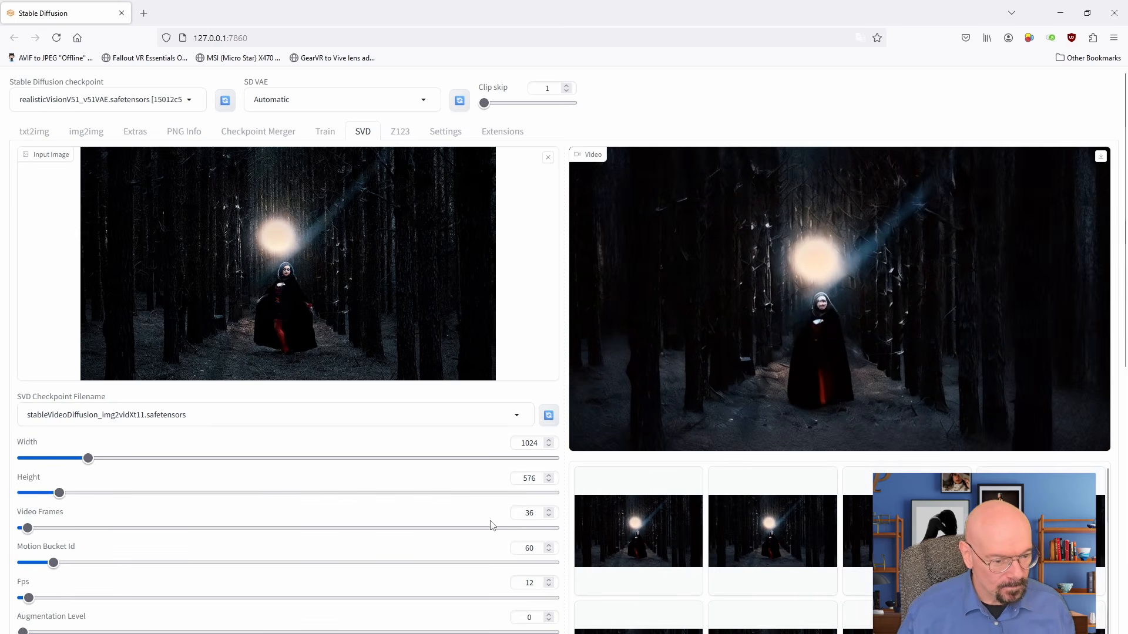
scroll(490, 521, "down", 3)
scroll(493, 519, "down", 1)
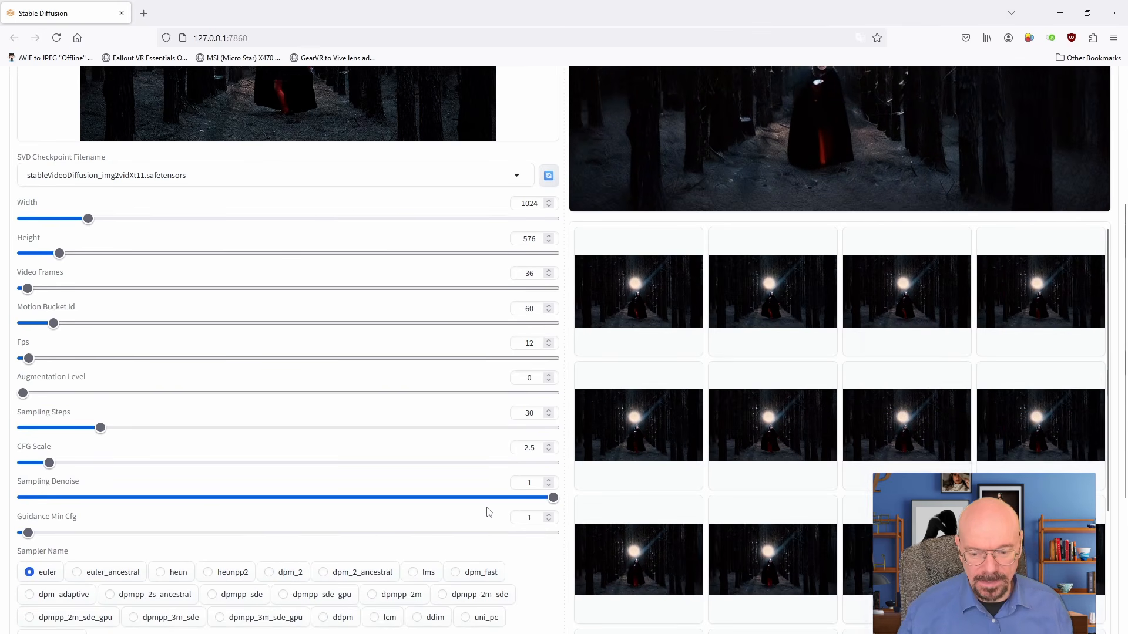
scroll(486, 517, "up", 4)
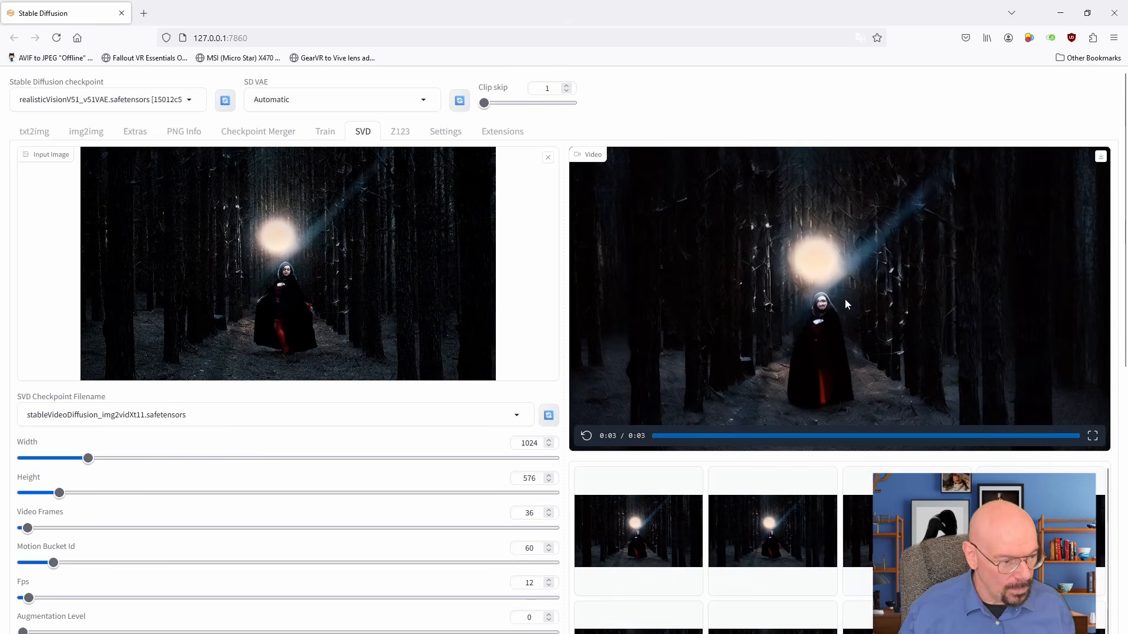
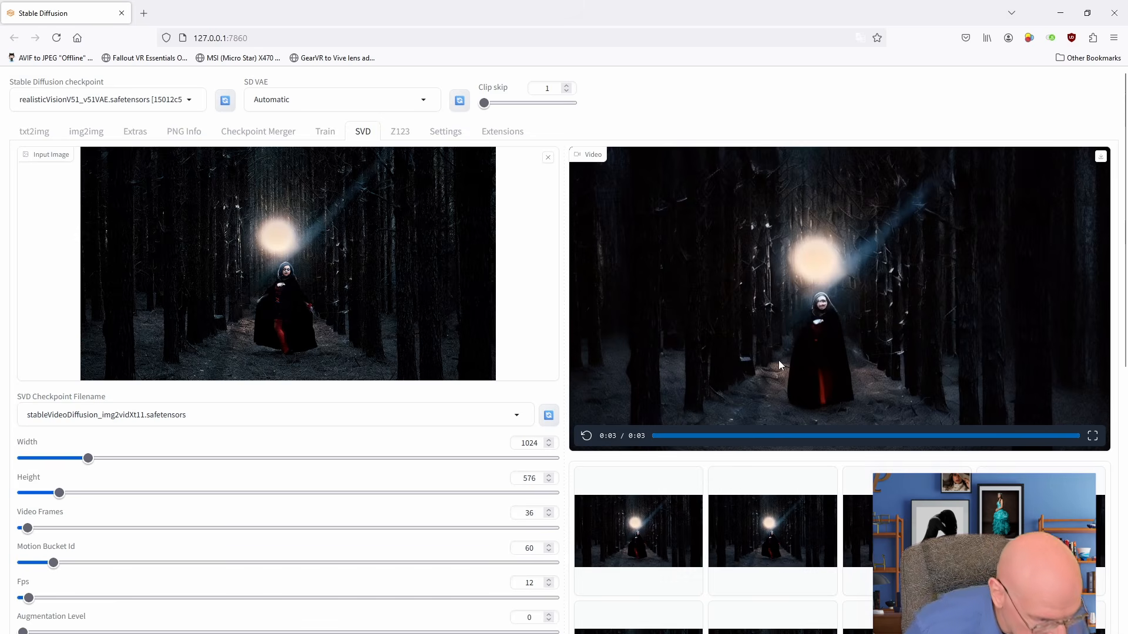
left_click(585, 437)
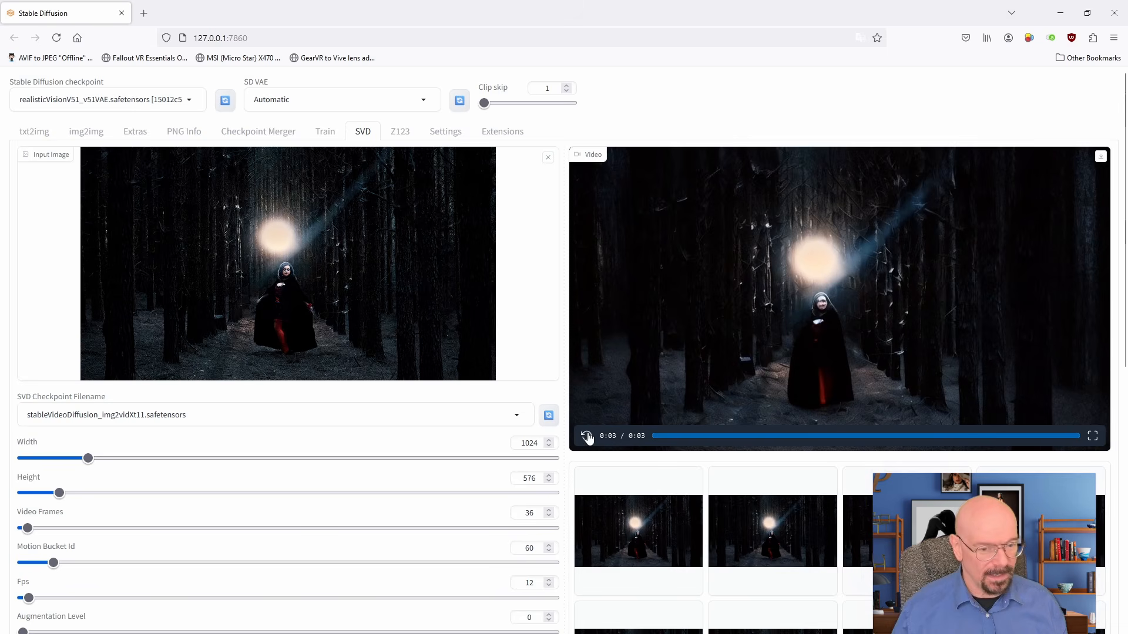
left_click(587, 437)
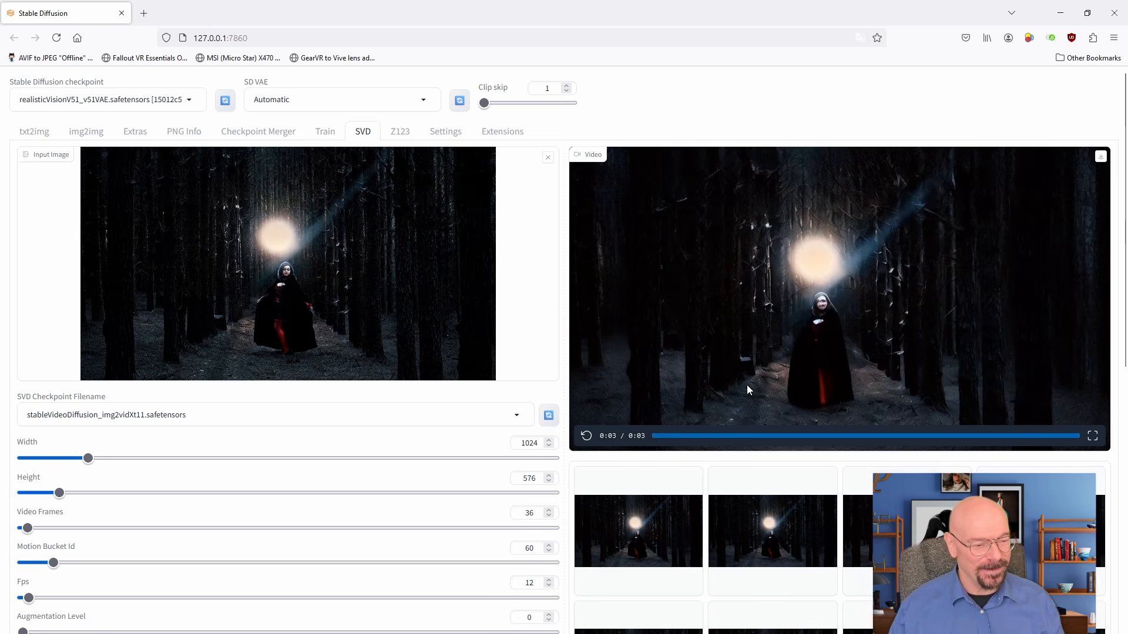
- Switch to the pool folder in File Explorer and open the bodybuilding portrait photo in Photoshop
mouse_move(693, 633)
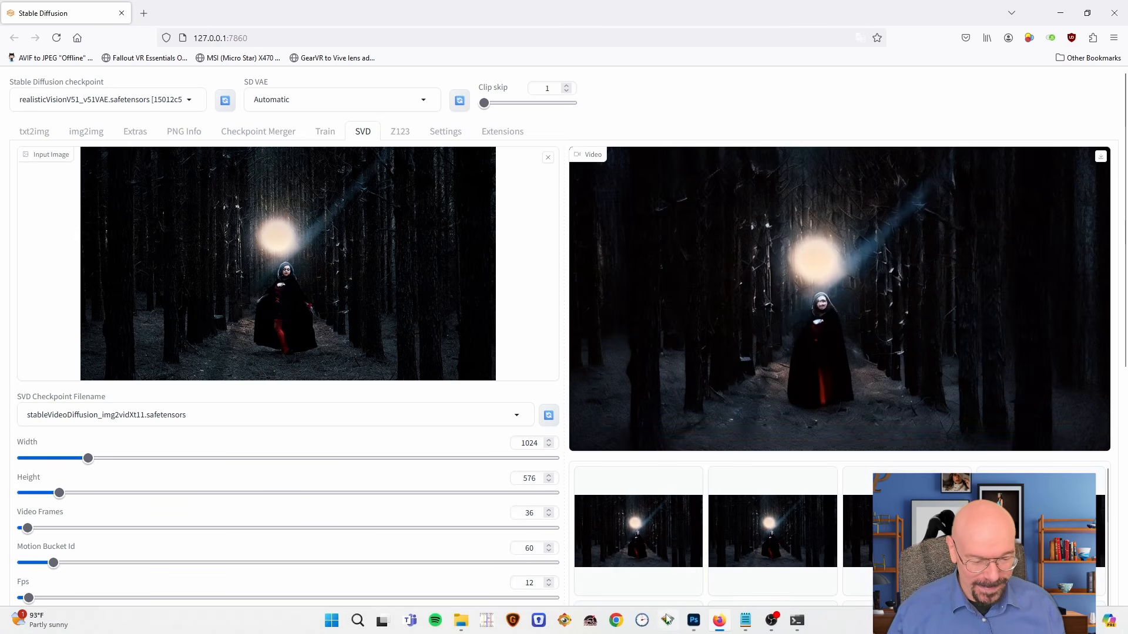
mouse_move(461, 629)
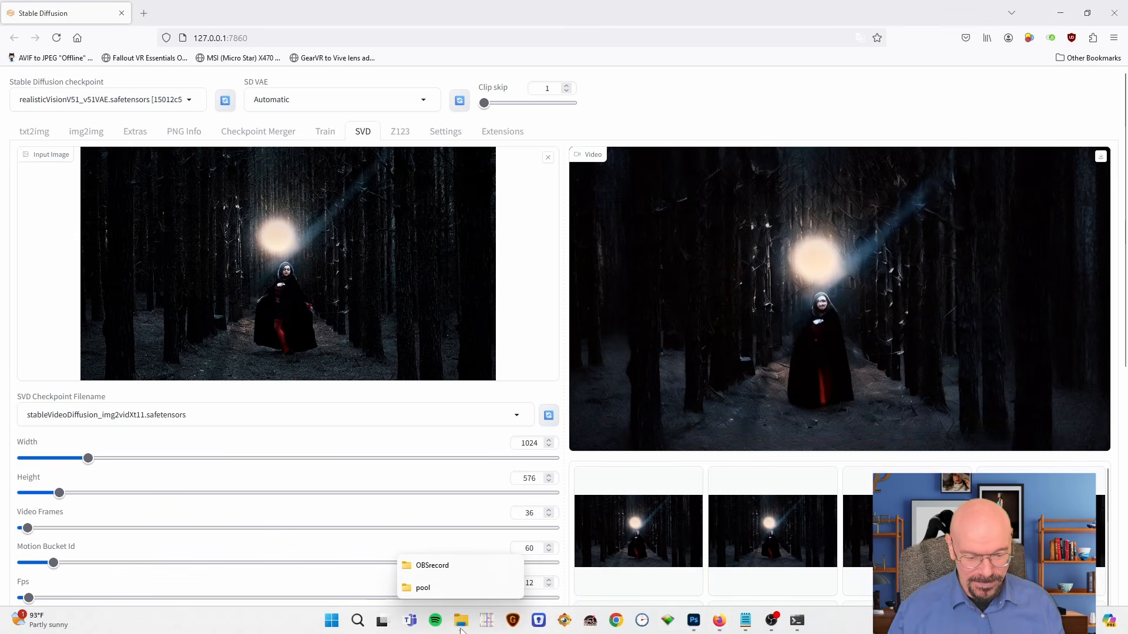
left_click(440, 587)
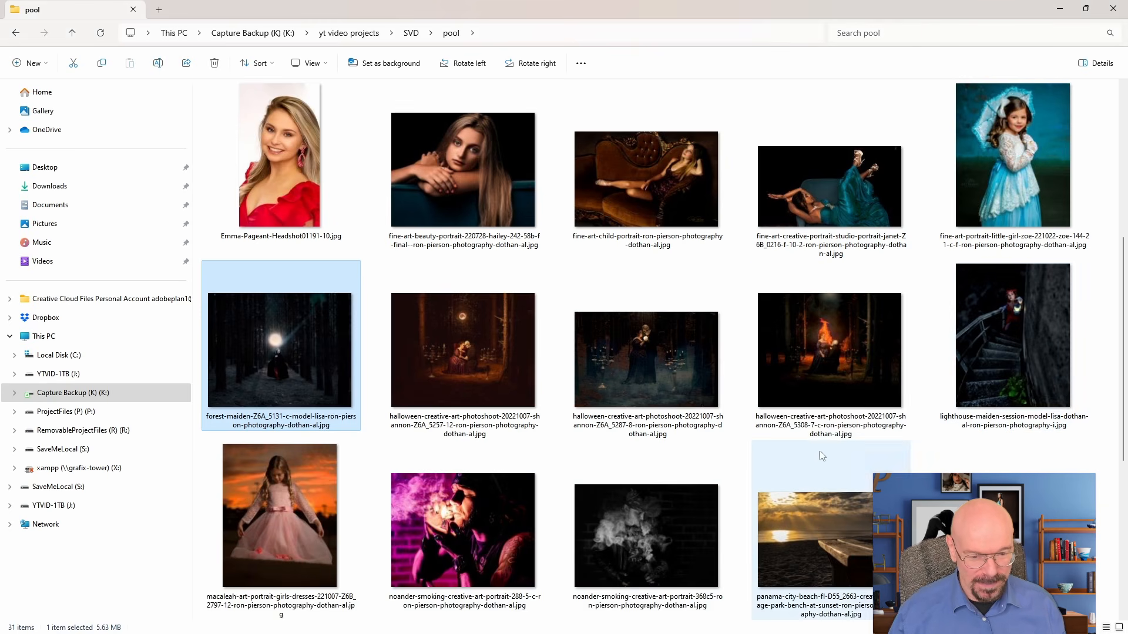
scroll(817, 452, "up", 5)
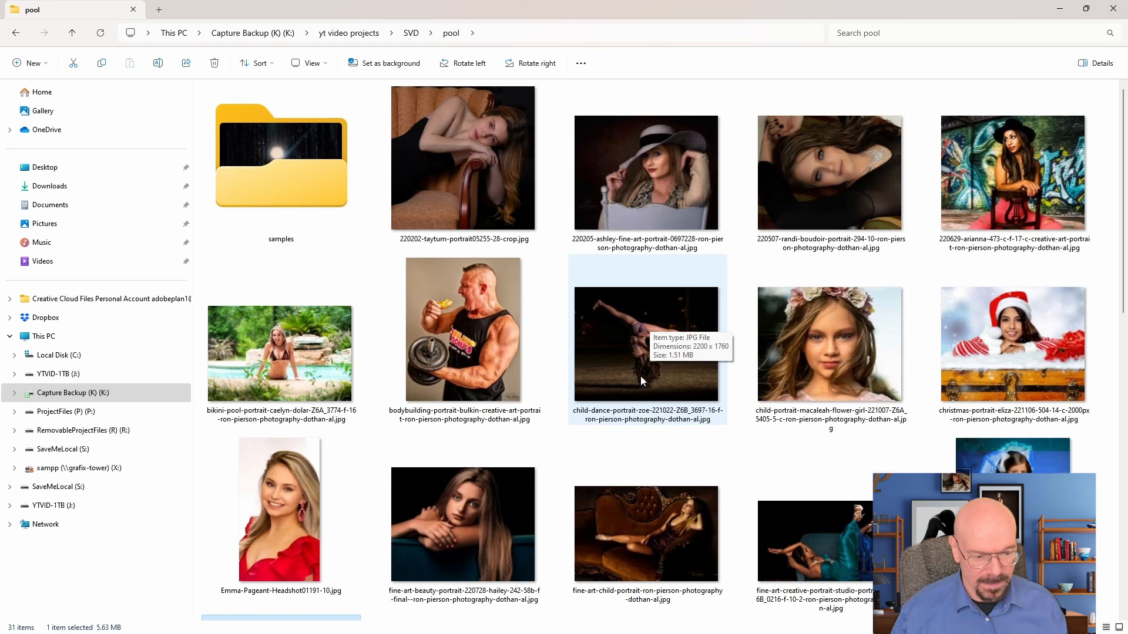
left_click(463, 316)
right_click(463, 316)
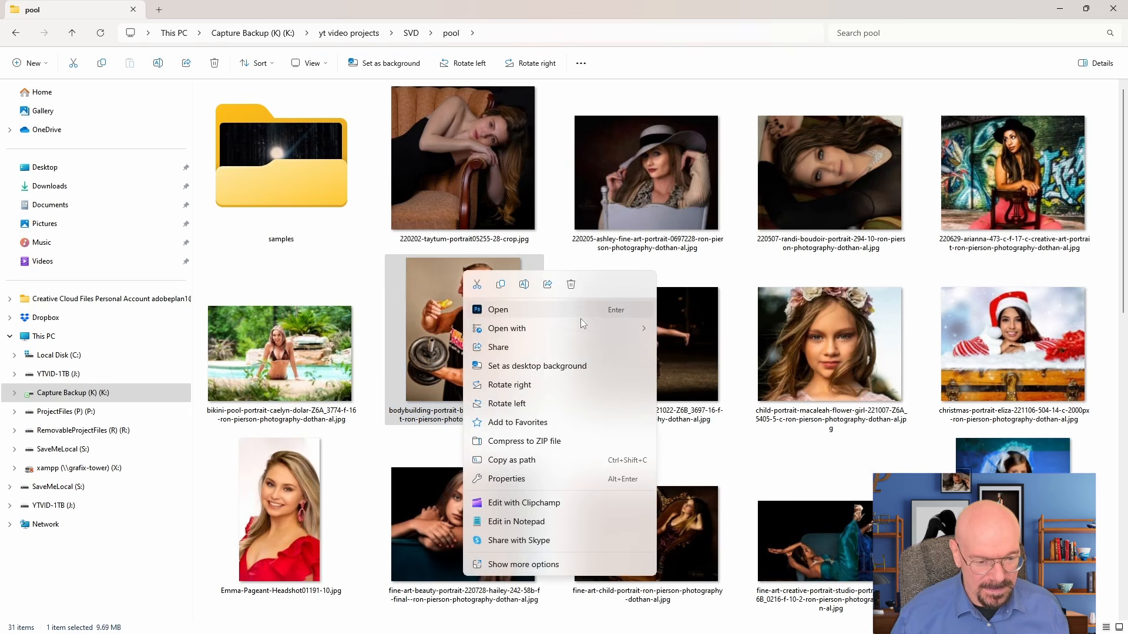
left_click(563, 309)
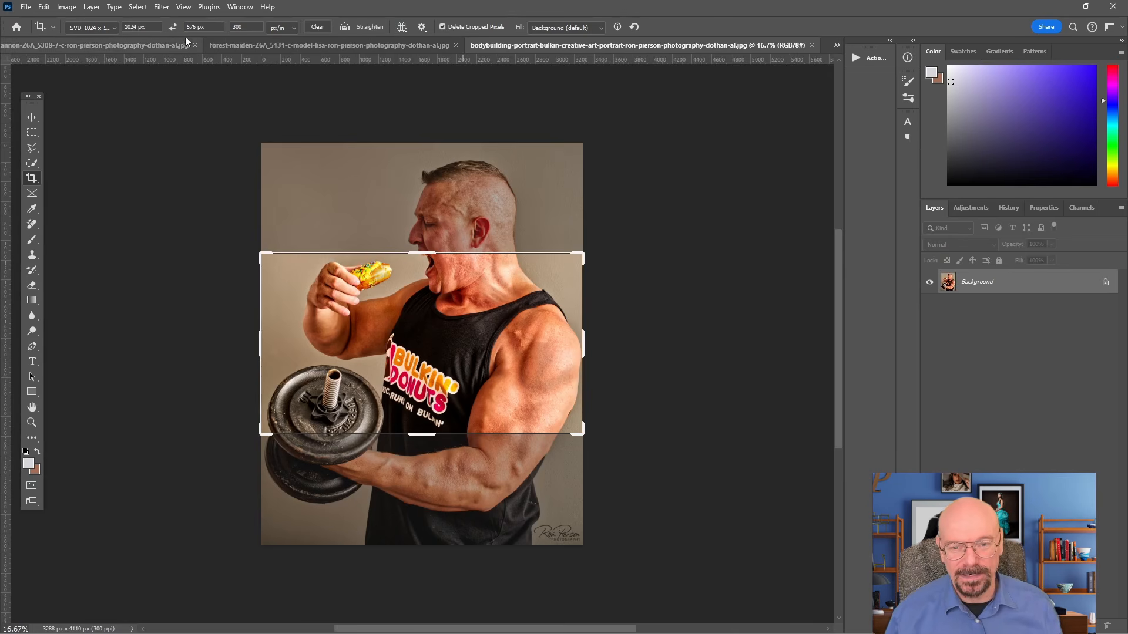
- Swap the crop dimensions to 576 x 1024 px, shift the photo to frame the man and his donut, and apply the crop
left_click(173, 27)
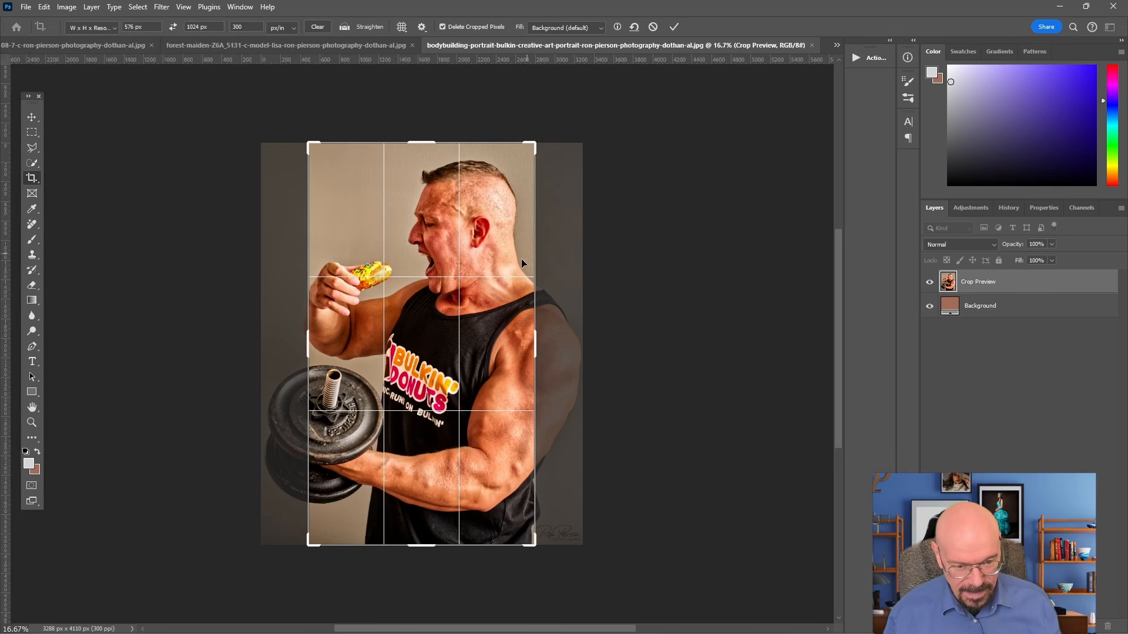
key("Right")
key("Right")
key("Right")
key("Right")
key("Right")
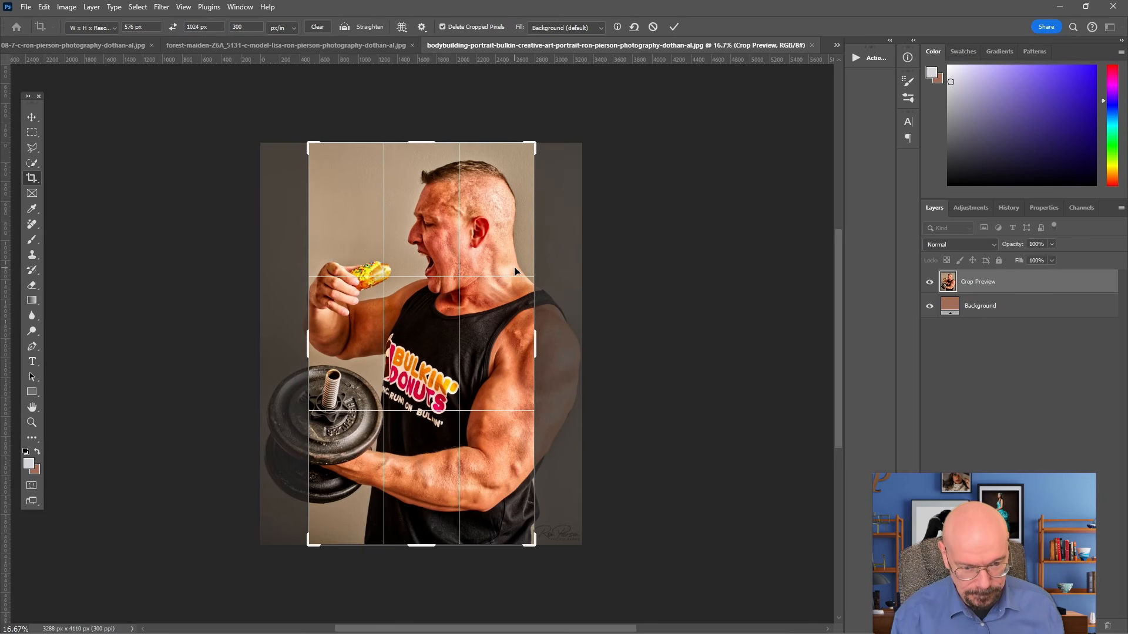
key("Right")
key("Right")
key("Right")
key("Right")
key("Right")
key("Right")
key("Right")
key("Right")
key("Right")
key("Right")
key("Right")
key("Right")
key("Right")
key("Right")
key("Right")
key("Right")
key("Right")
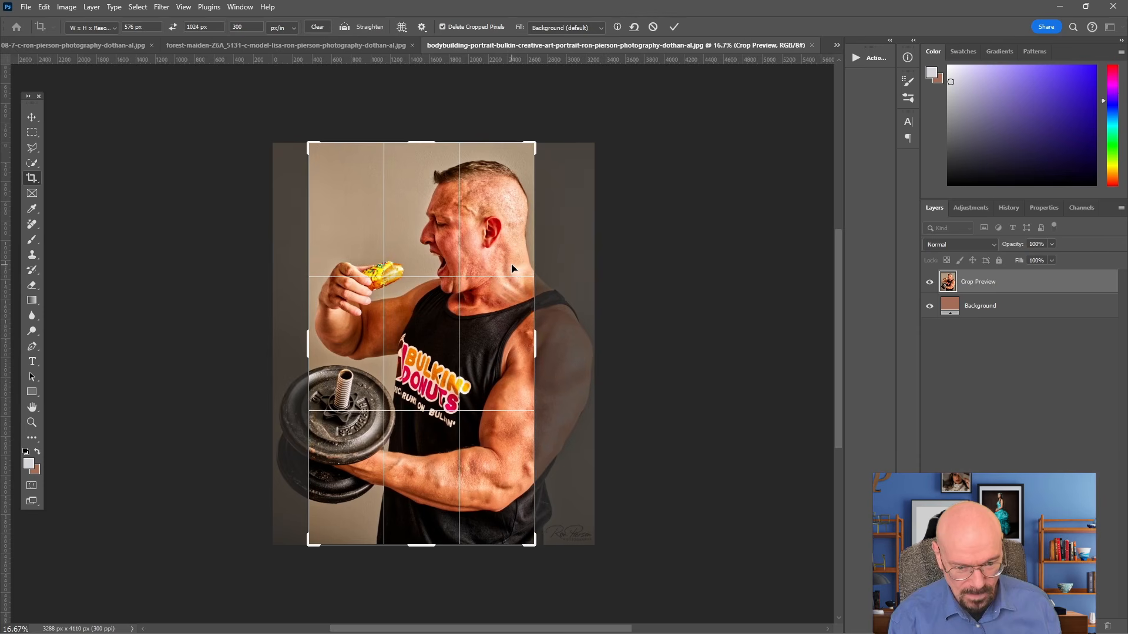
key("Right")
key("Right")
key("Right")
key("Right")
key("Right")
key("Right")
key("Right")
key("Right")
key("Right")
key("Right")
key("Right")
key("Right")
key("Right")
key("Right")
key("Right")
key("Right")
key("Right")
key("Right")
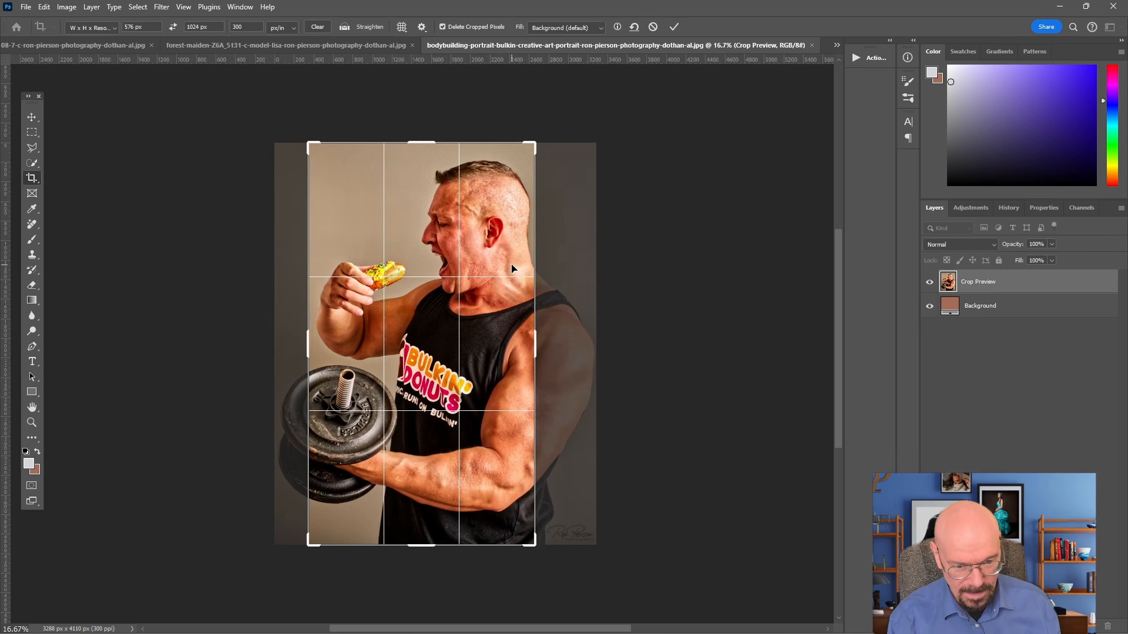
key("Left")
key("Left")
key("Left")
key("Left")
key("Left")
key("Left")
key("Left")
key("Left")
key("Left")
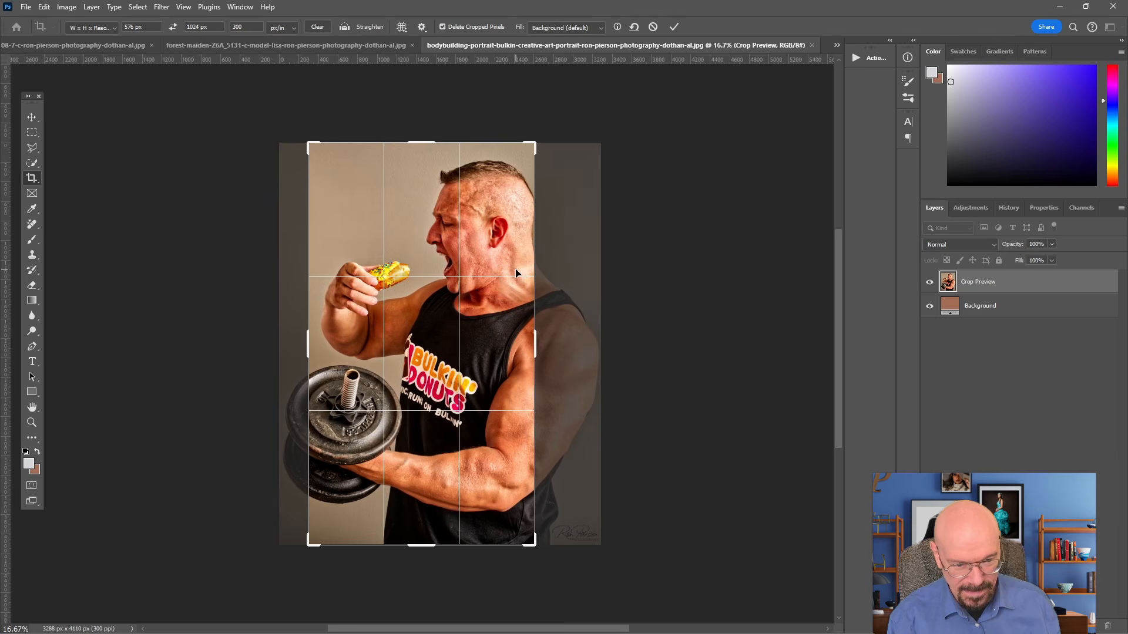
left_click(673, 27)
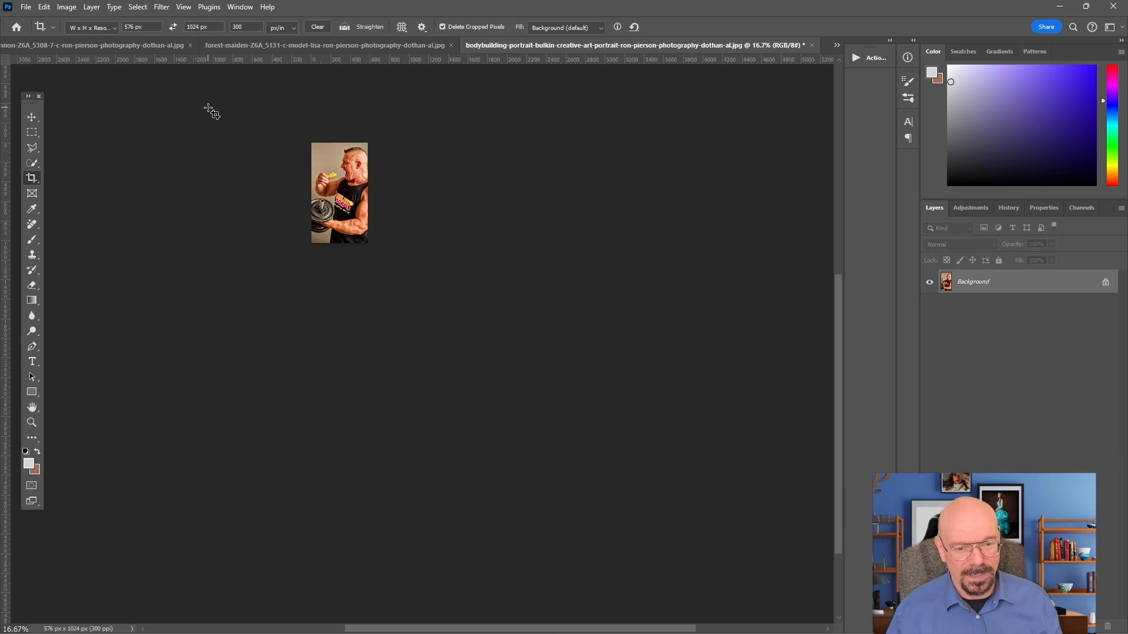
- Export the cropped portrait with Save for Web as a JPEG named sample-6 in the samples folder
left_click(25, 8)
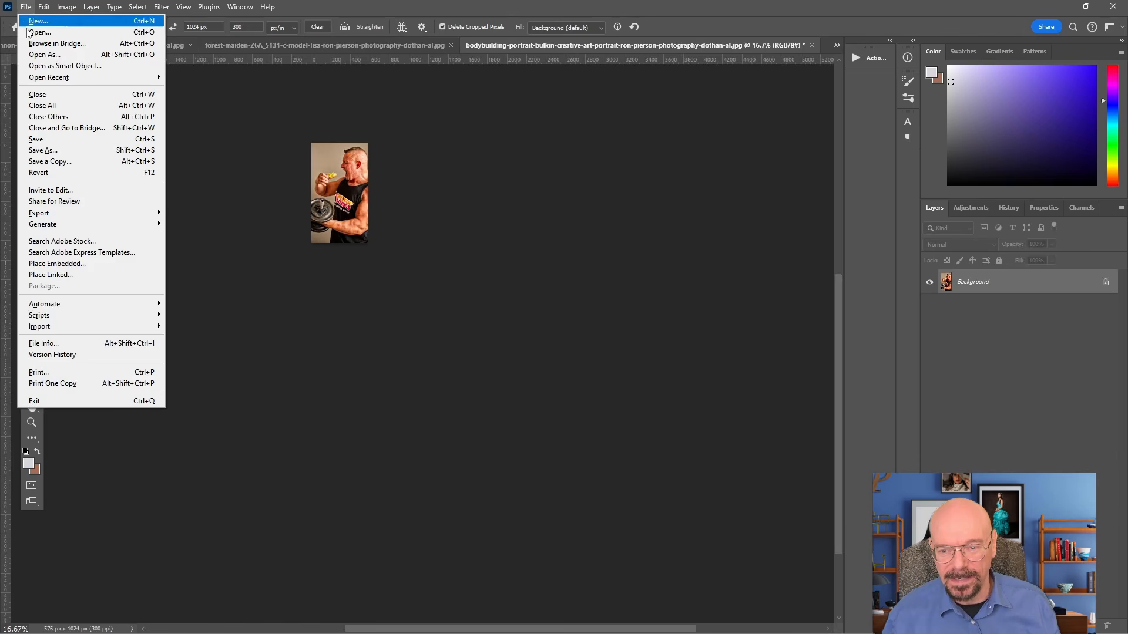
mouse_move(80, 215)
left_click(195, 258)
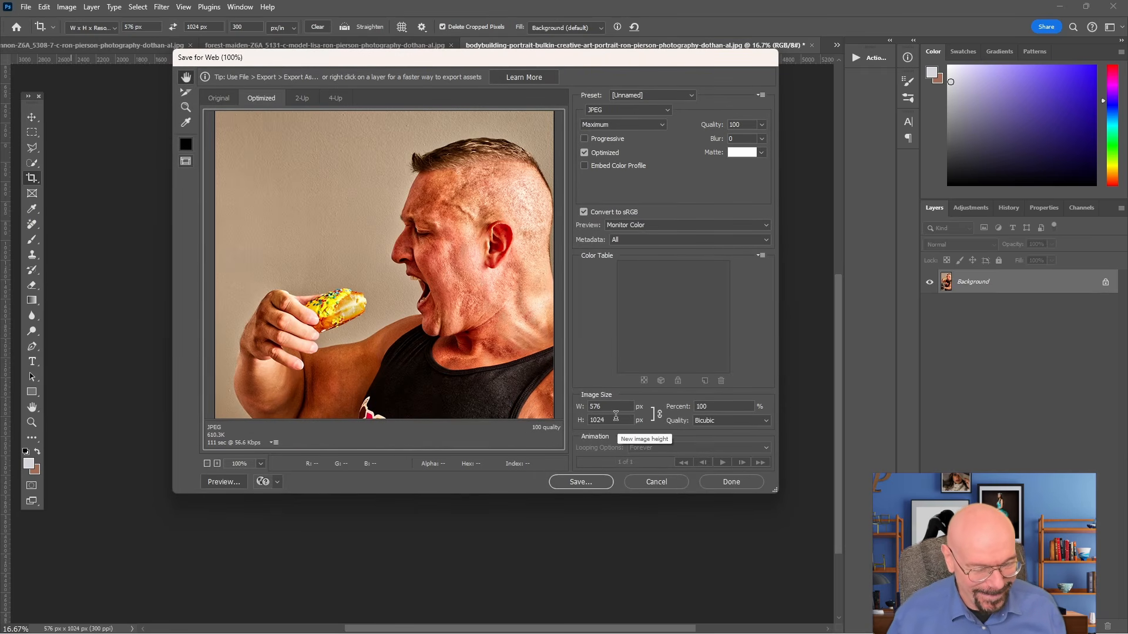
left_click(594, 488)
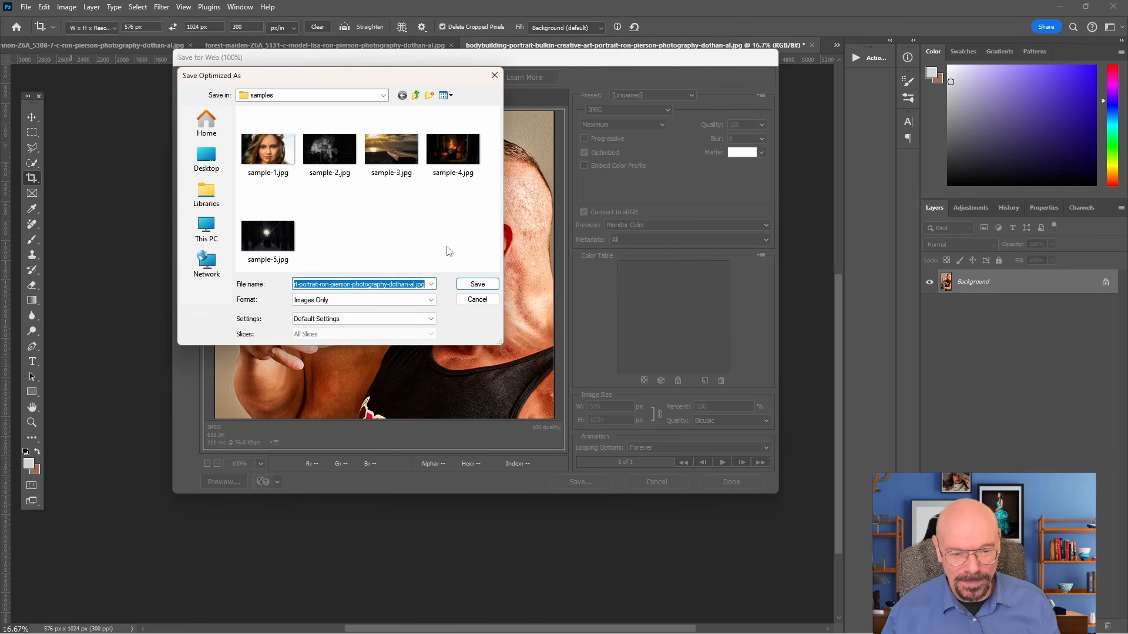
type("s")
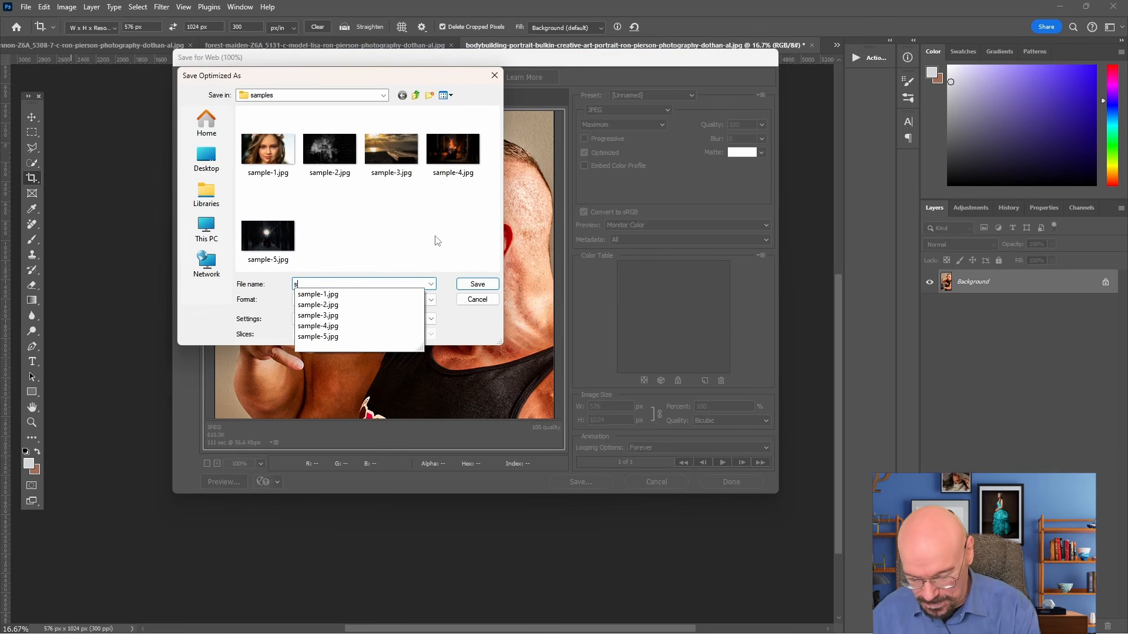
type("ample-6")
key("Return")
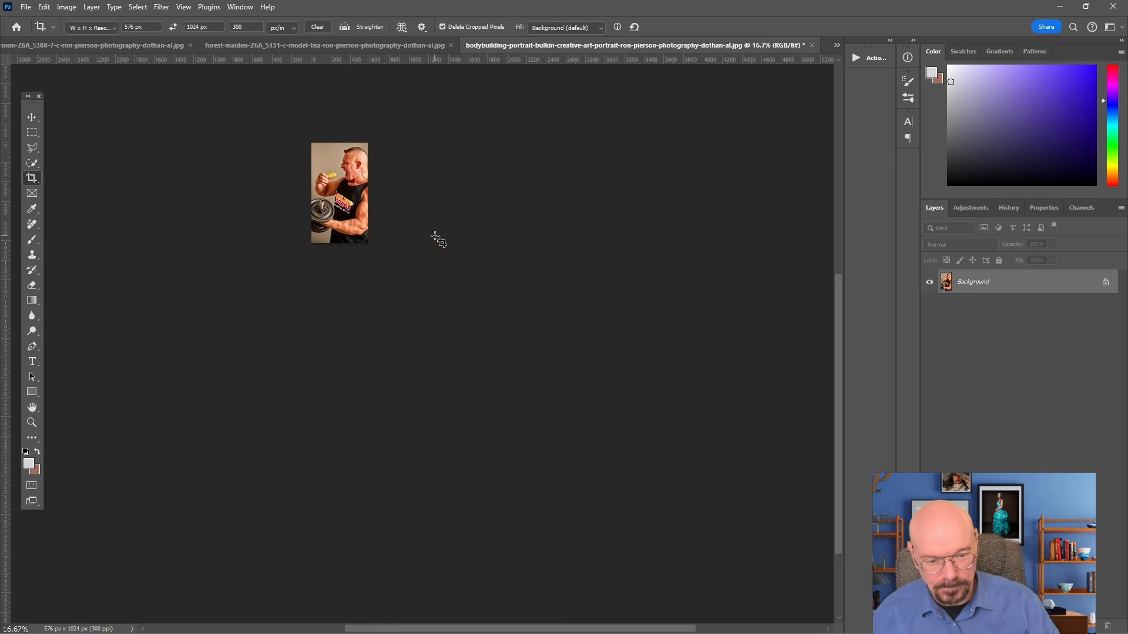
- Switch to Stable Diffusion in the browser and replace the SVD input image with sample-6.jpg
mouse_move(640, 633)
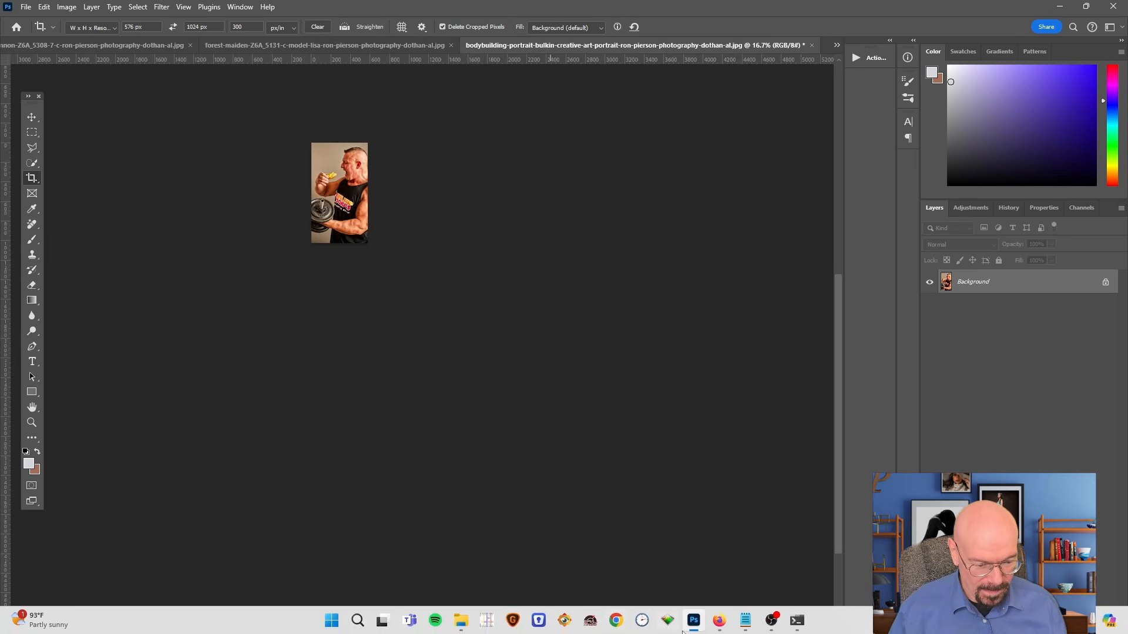
left_click(722, 581)
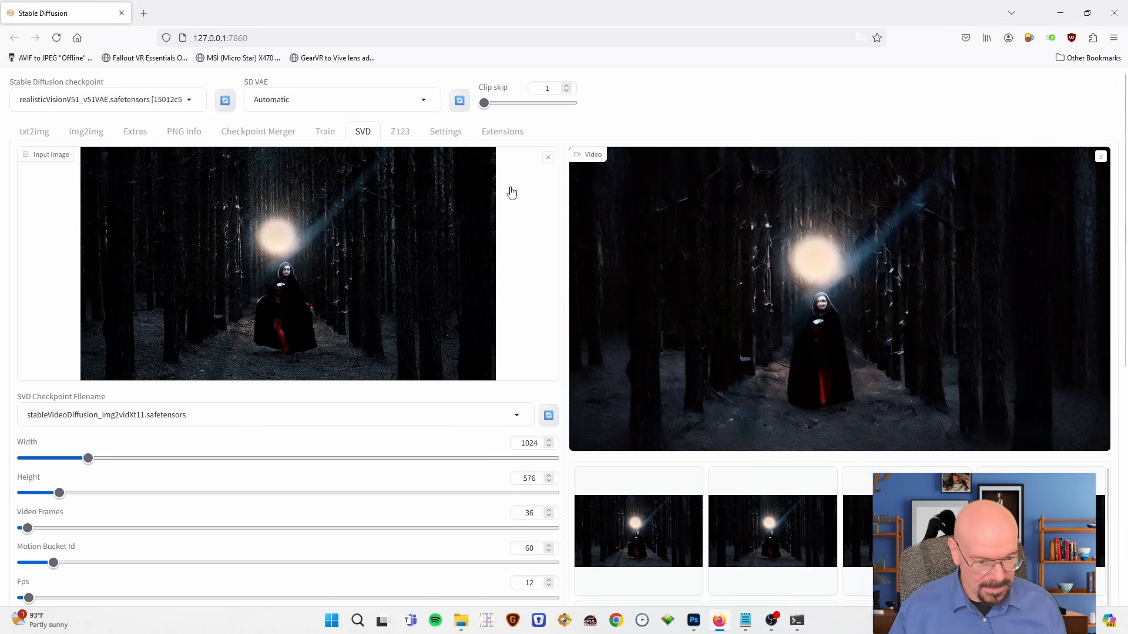
left_click(547, 159)
left_click(301, 257)
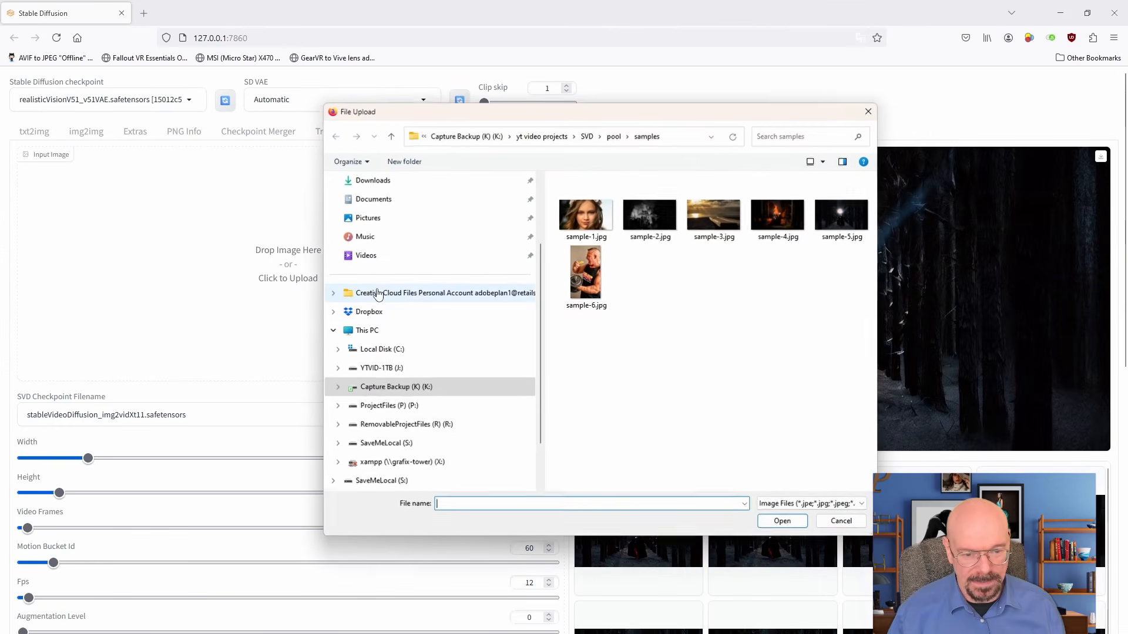
left_click(587, 274)
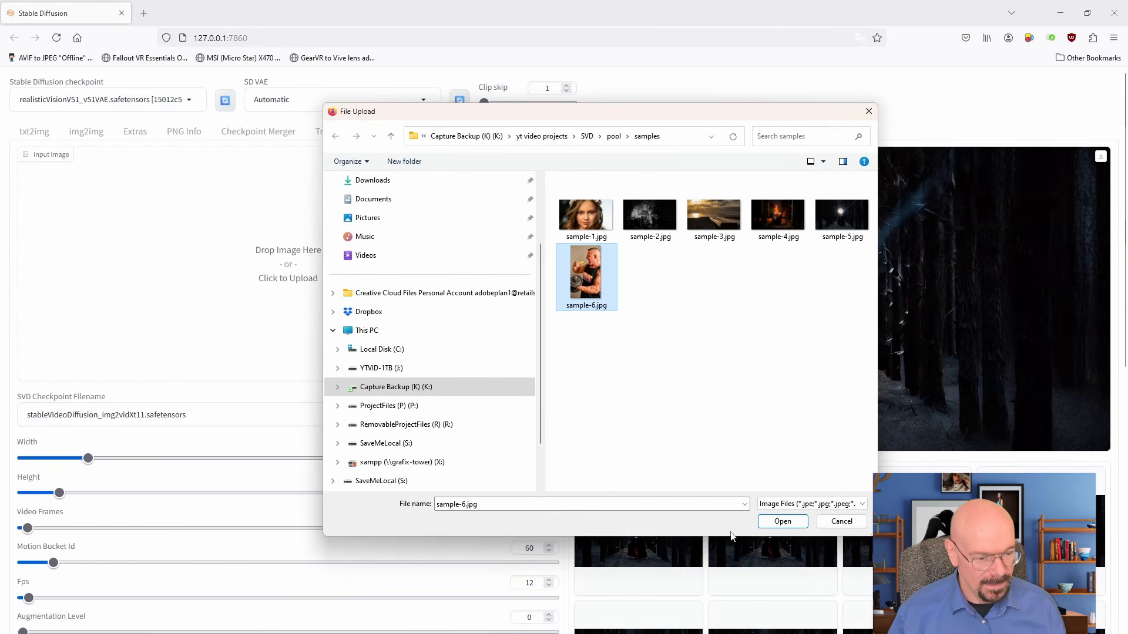
left_click(782, 521)
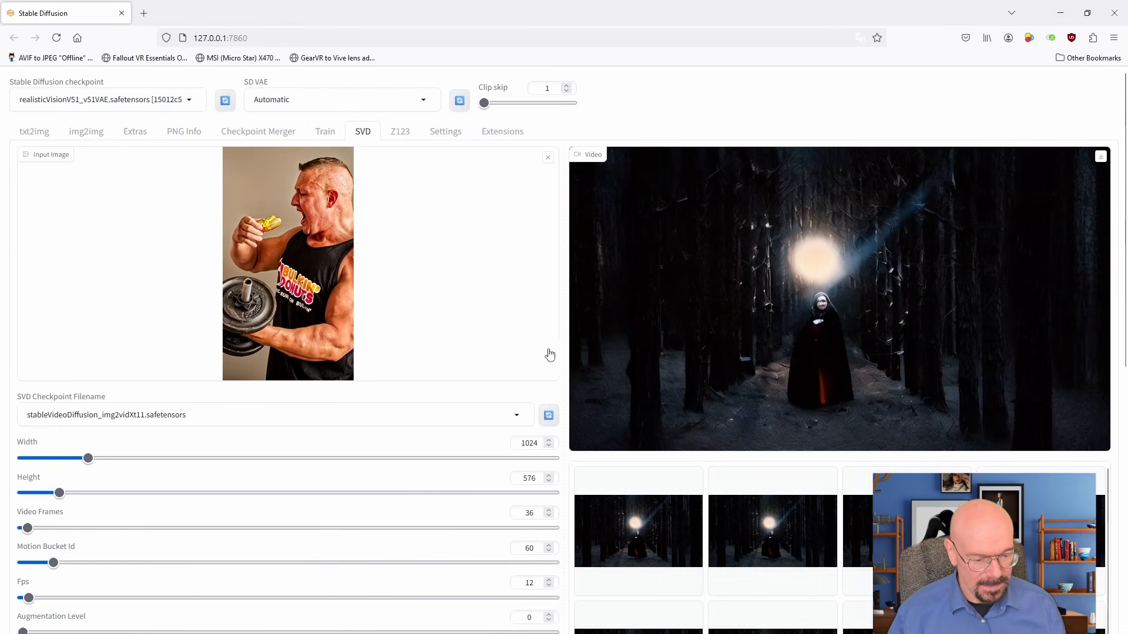
- Set the SVD output size to 576 wide by 1024 high for the portrait image
double_click(519, 446)
type("576")
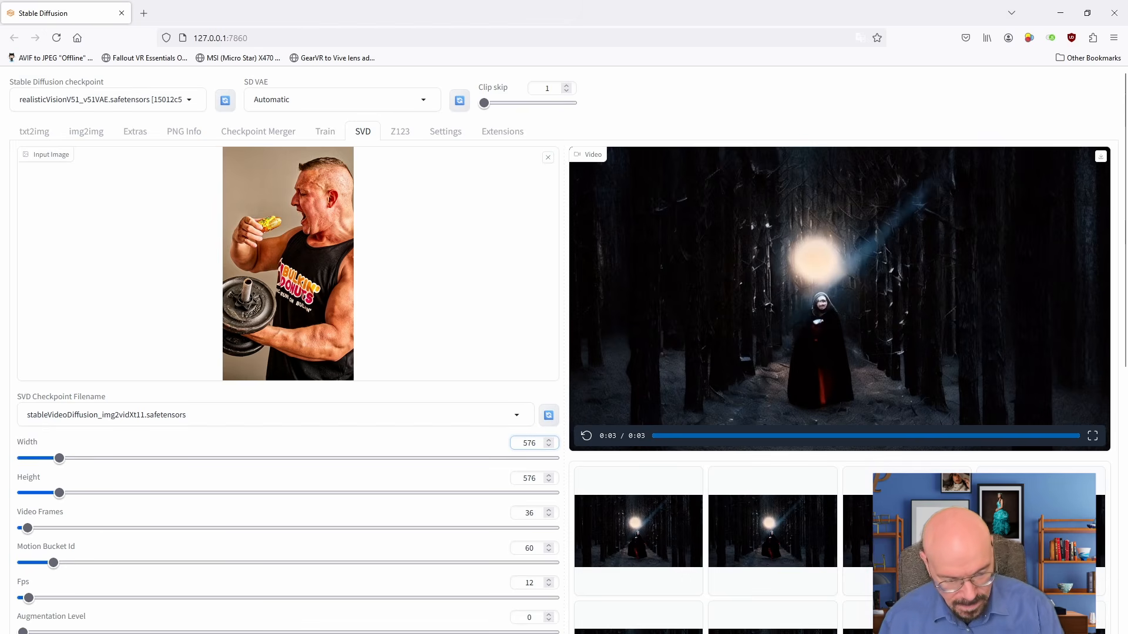
double_click(523, 477)
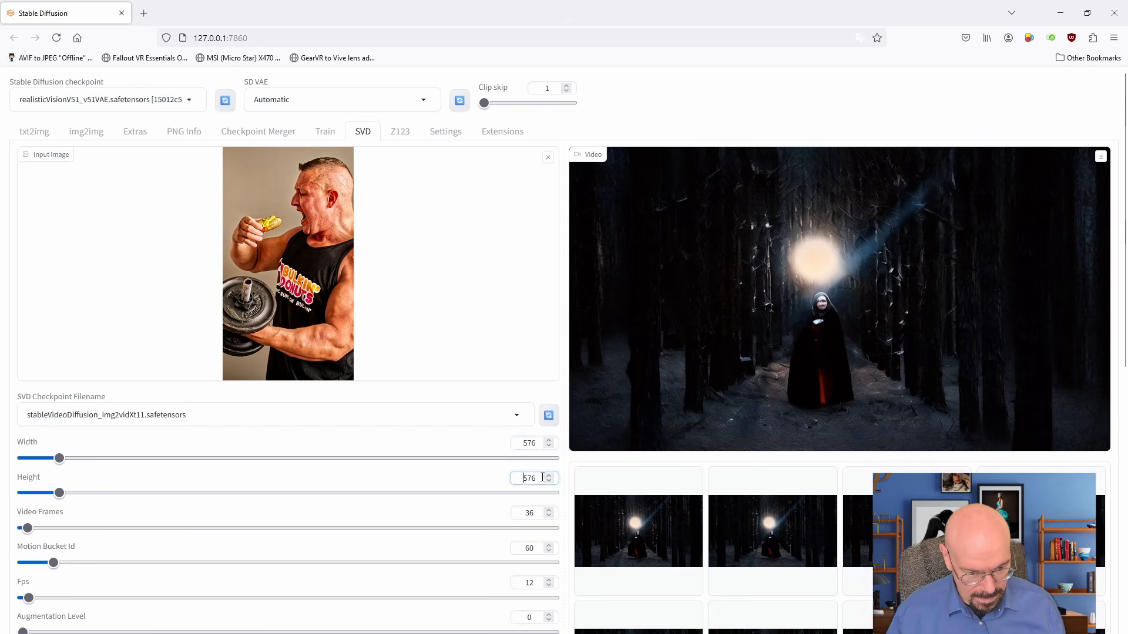
type("1008")
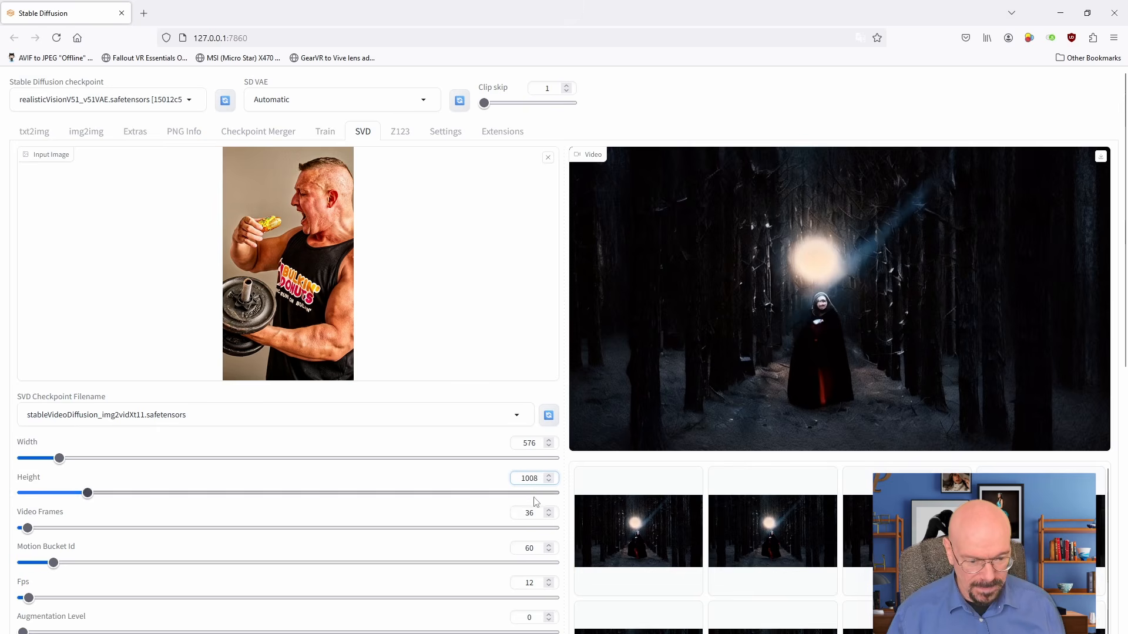
left_click(549, 475)
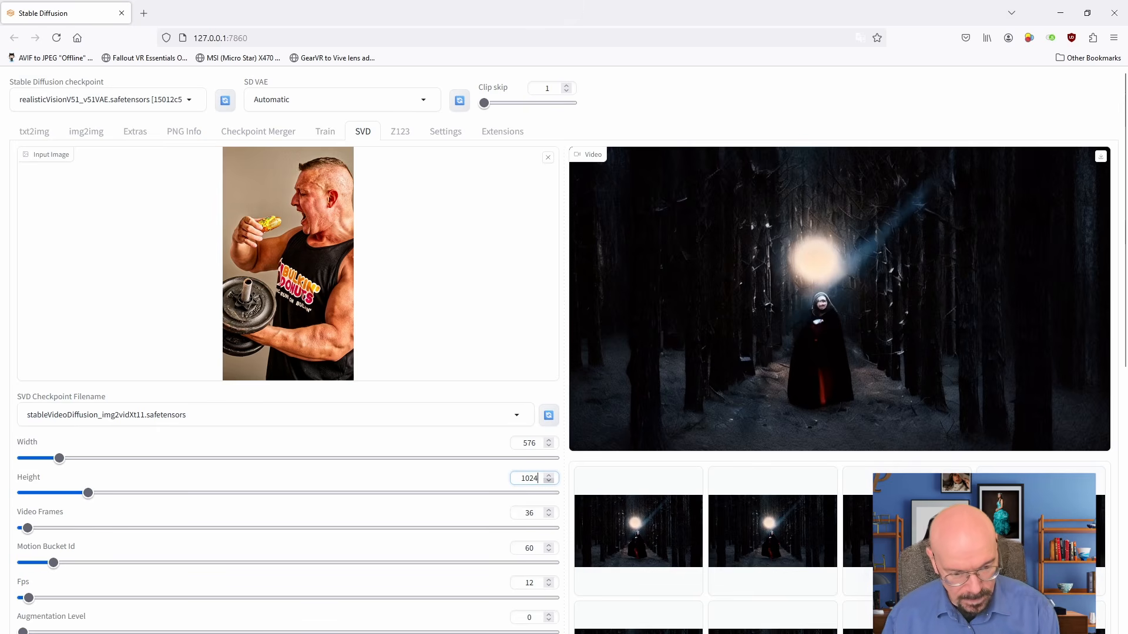
left_click(535, 513)
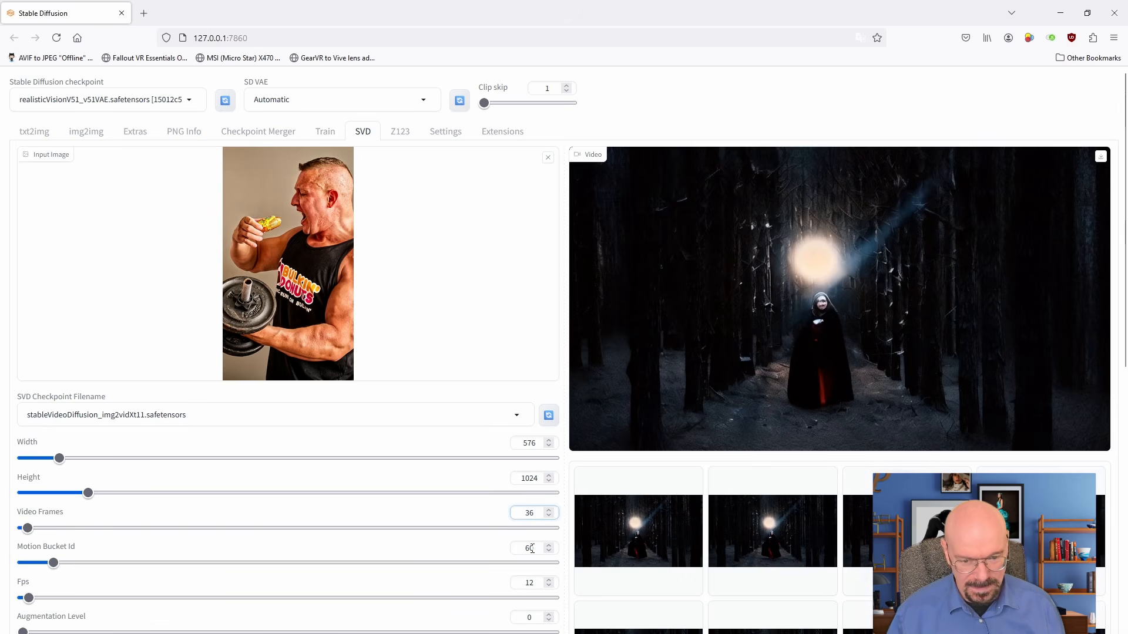
- Open Free Stopwatch, start timing, and generate the portrait video in Stable Diffusion
scroll(478, 542, "down", 8)
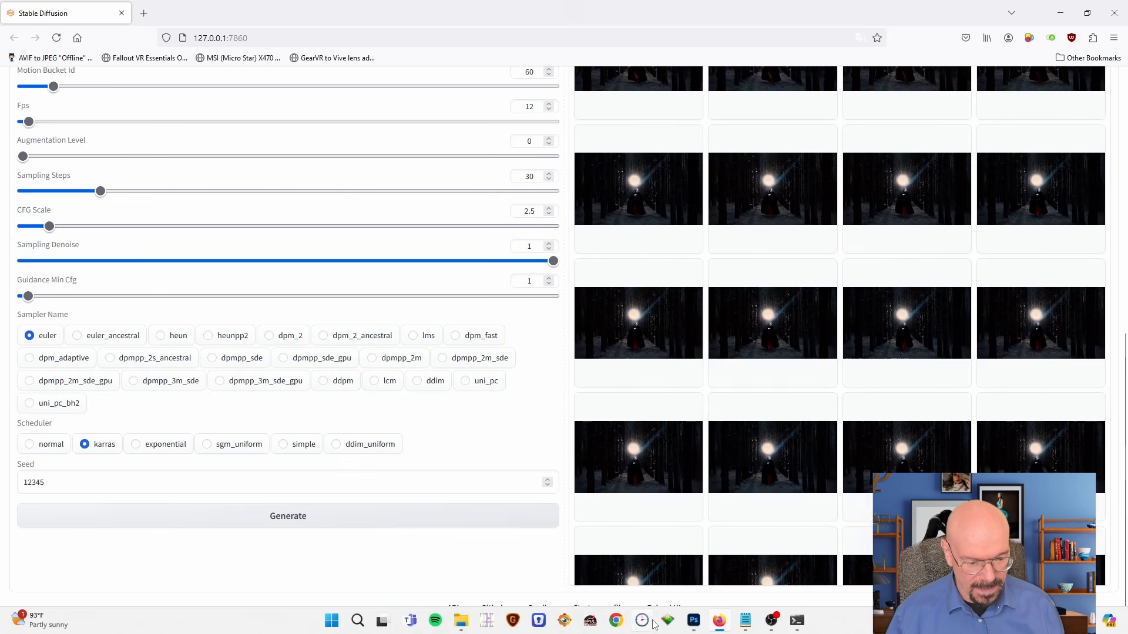
left_click(642, 621)
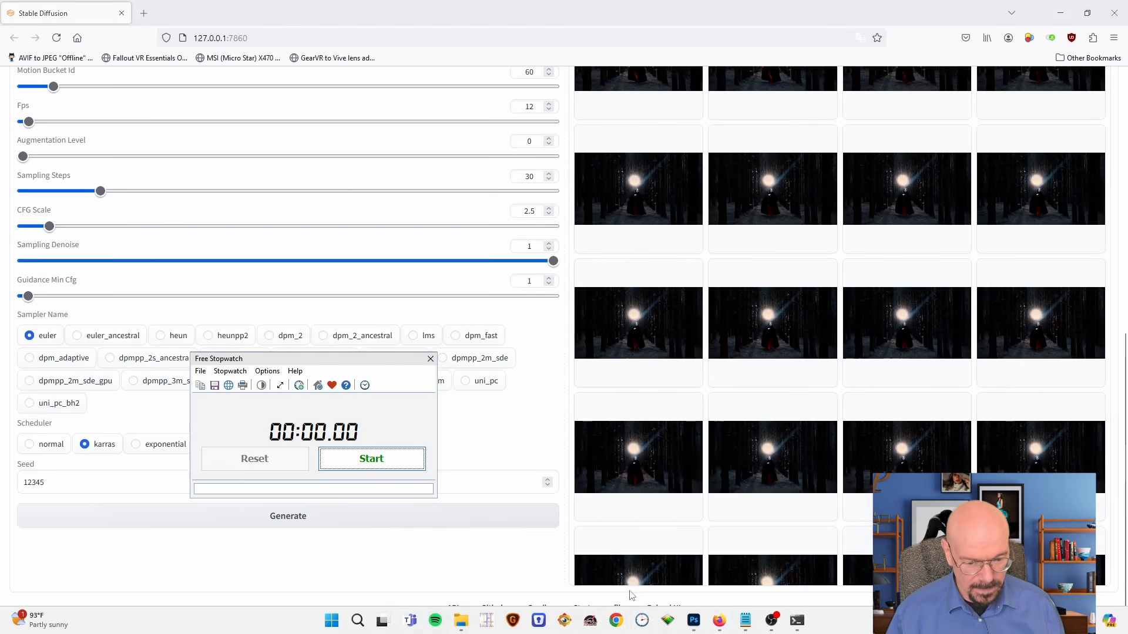
key("space")
left_click(375, 518)
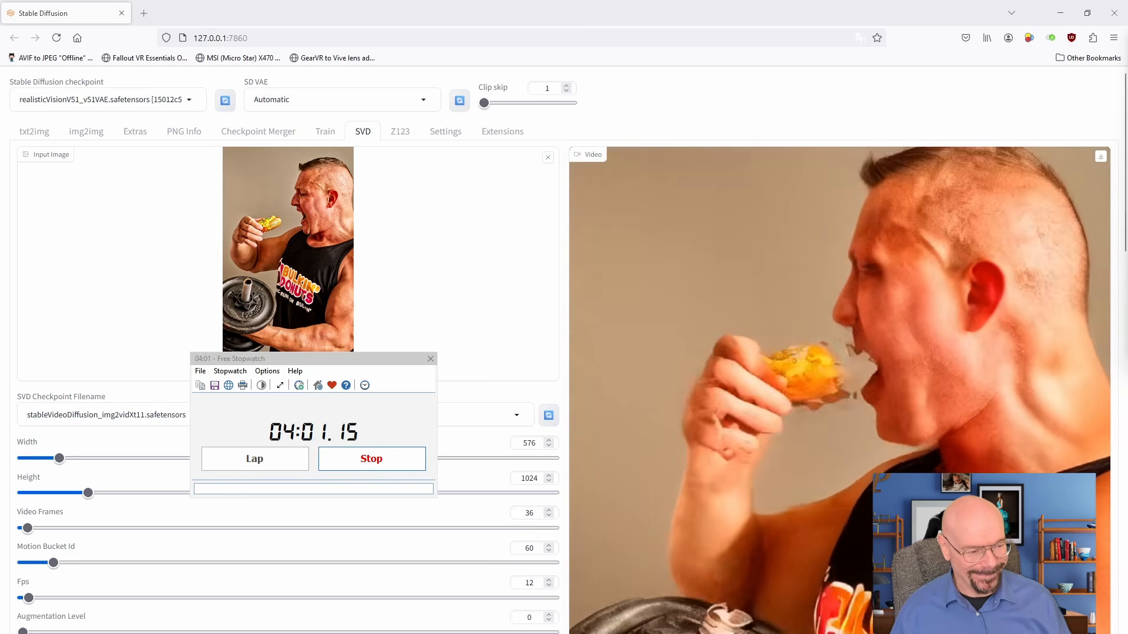
- Check the finished portrait video and its frames, stop the stopwatch, and reset it to zero
scroll(835, 464, "down", 2)
scroll(831, 449, "down", 12)
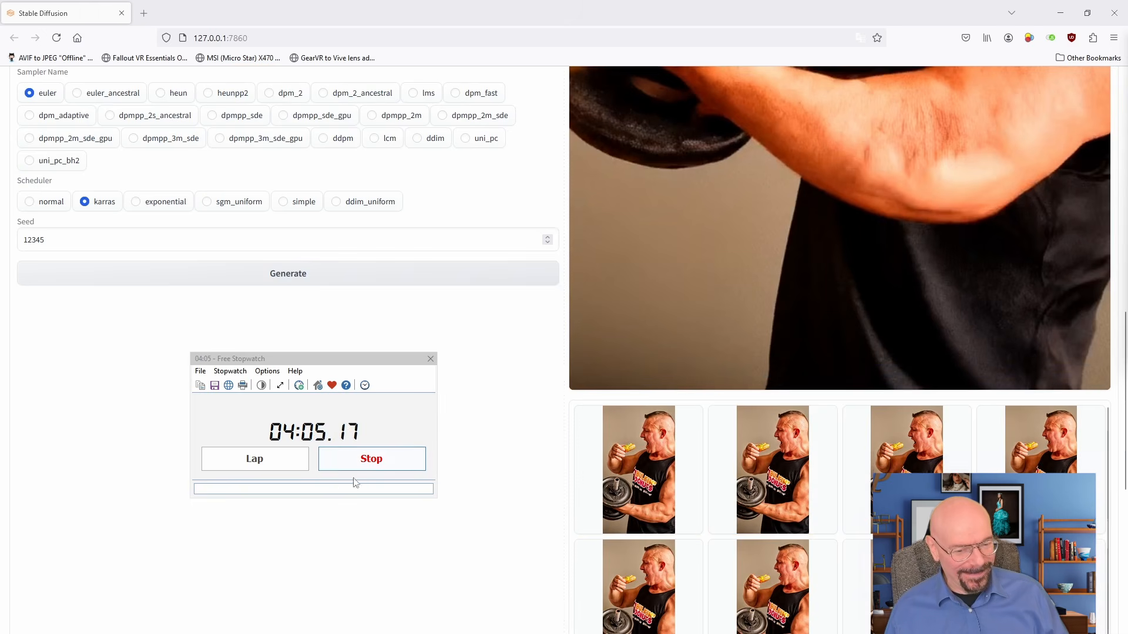
left_click(390, 458)
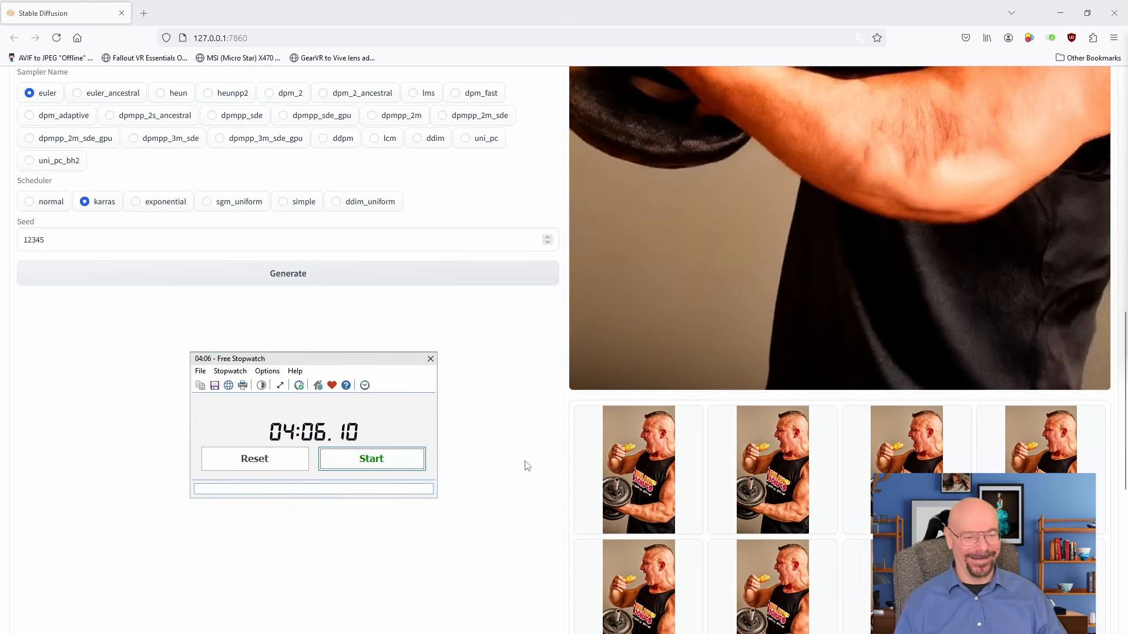
scroll(479, 492, "up", 1)
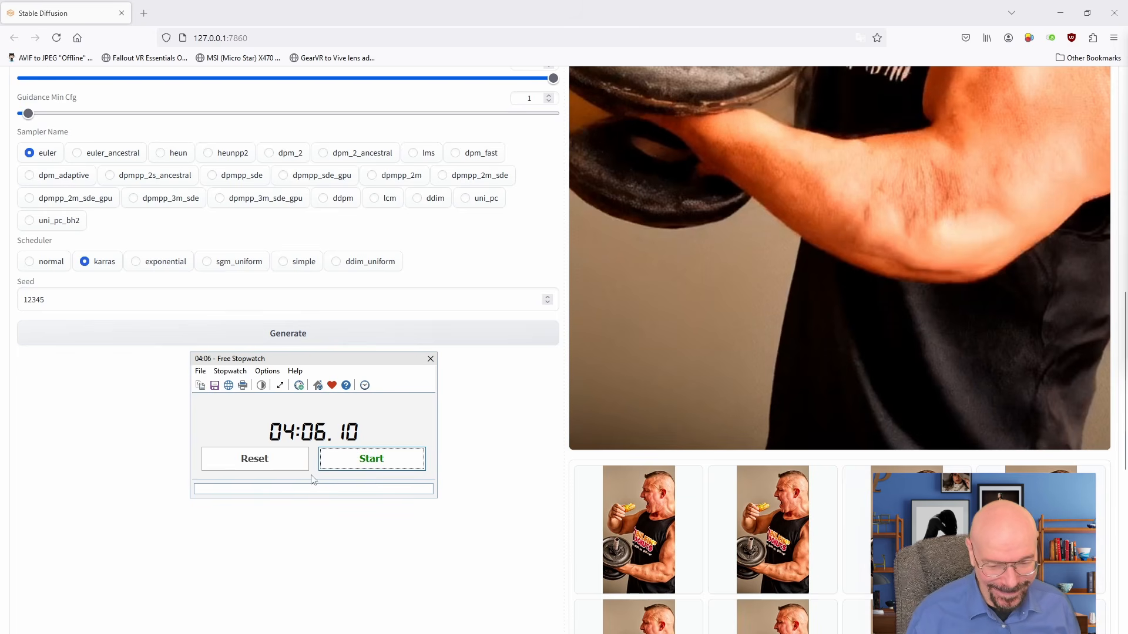
left_click(284, 466)
- Look over the generated portrait video from the man's head down to the dumbbell
scroll(743, 399, "up", 7)
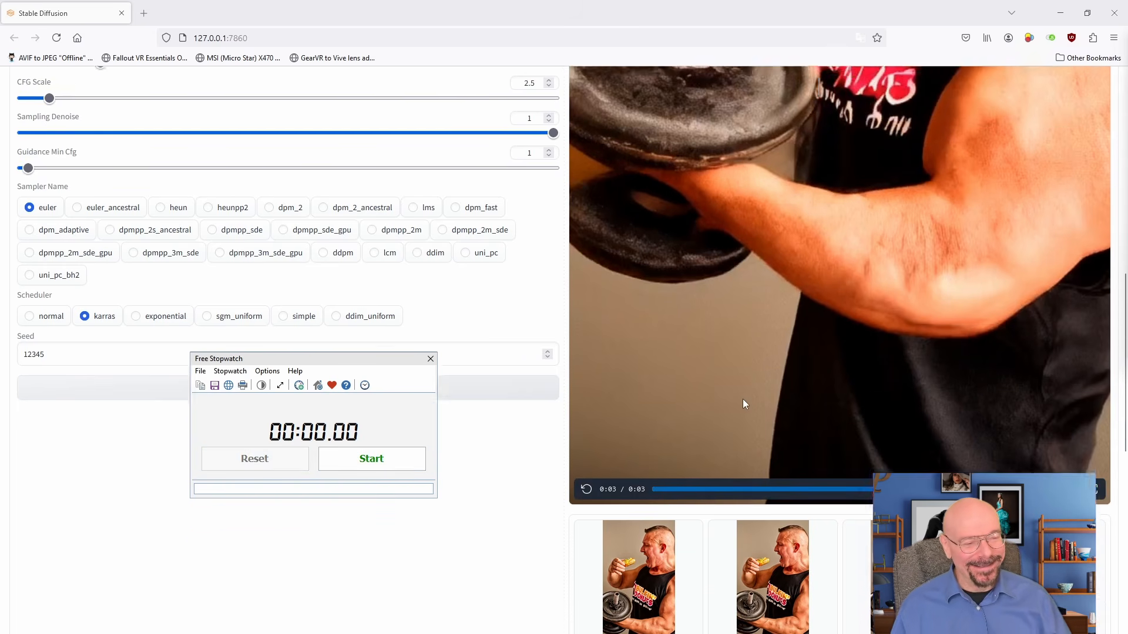
scroll(738, 399, "up", 2)
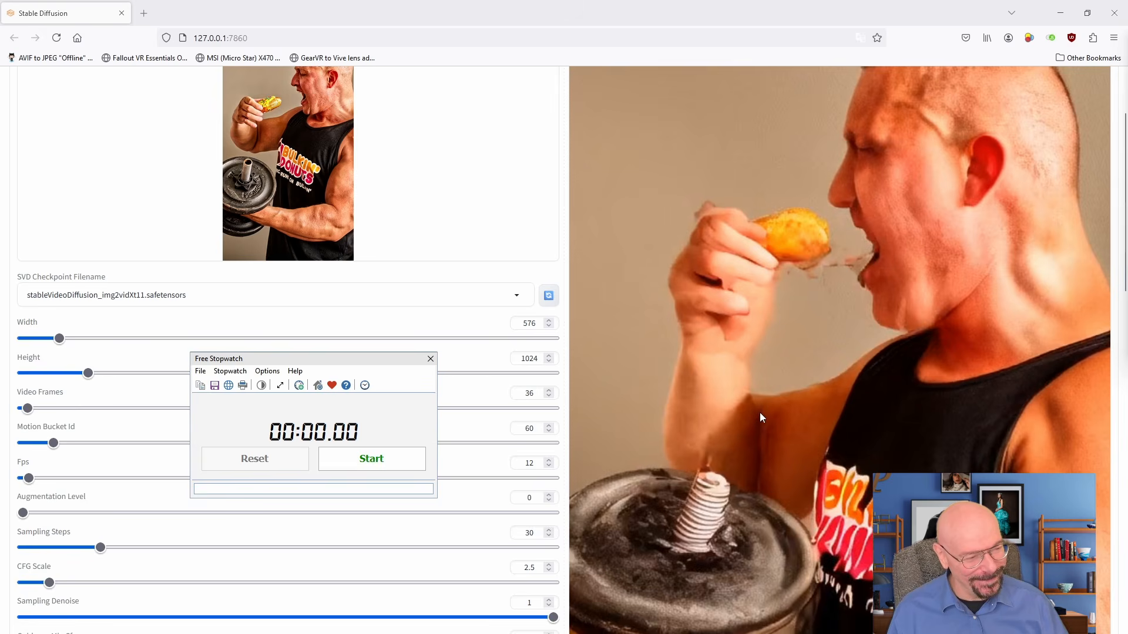
scroll(759, 412, "down", 9)
scroll(762, 415, "down", 1)
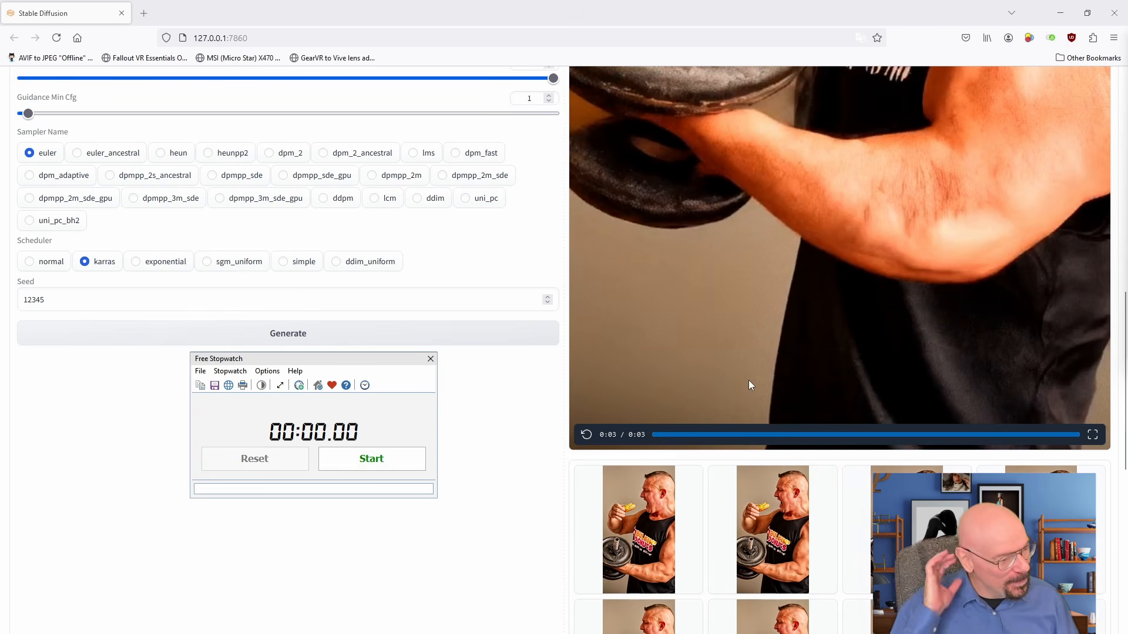
scroll(730, 372, "up", 6)
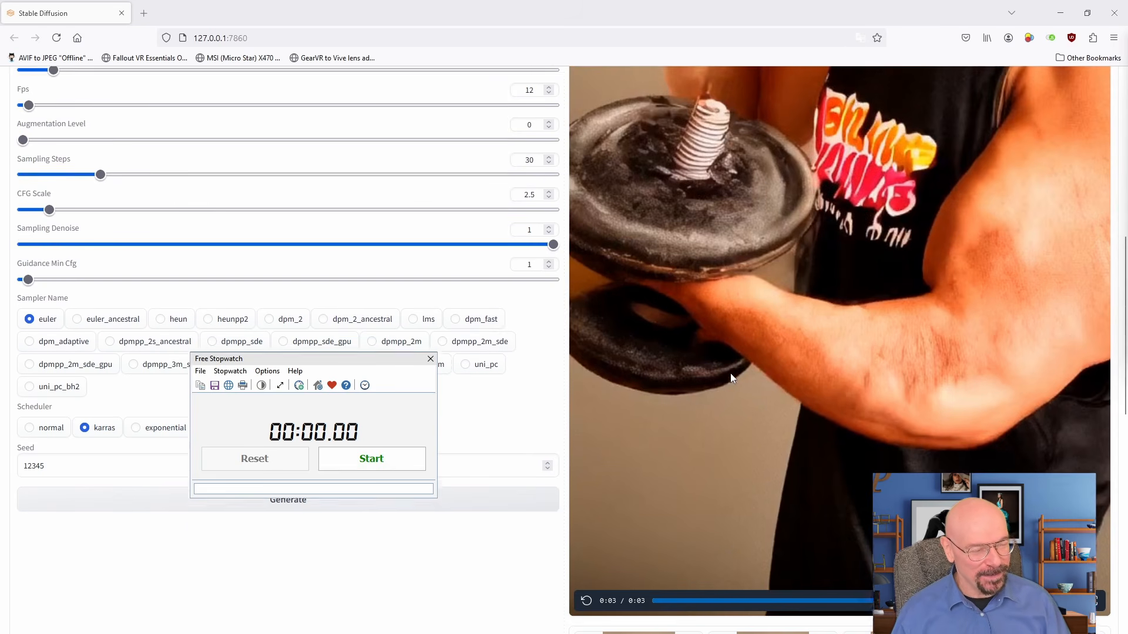
scroll(730, 372, "up", 4)
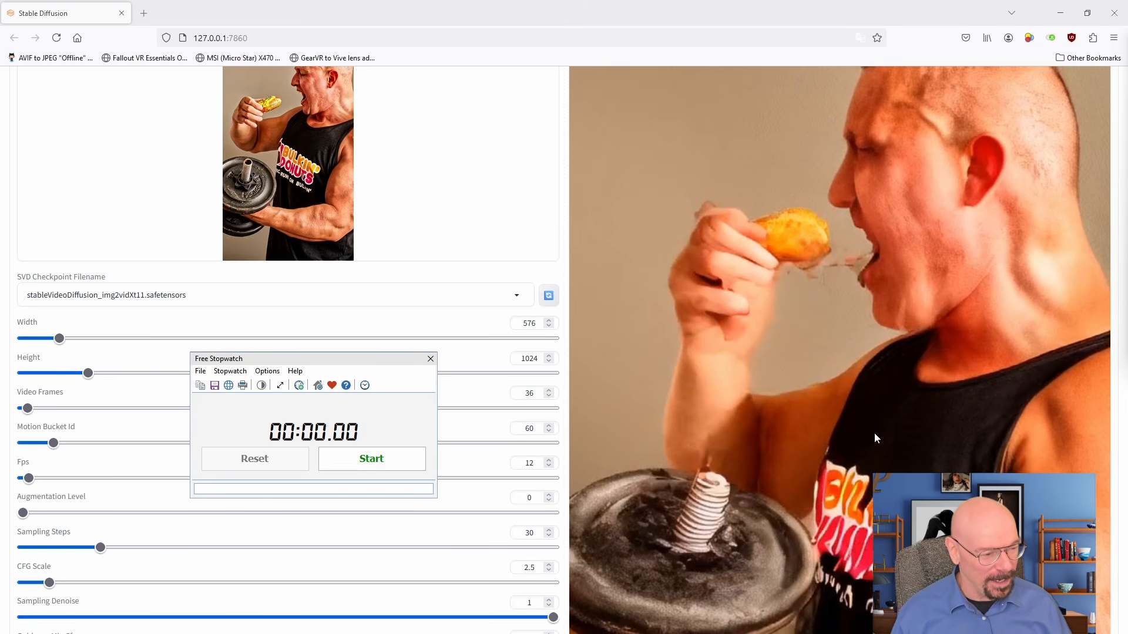
scroll(874, 432, "down", 8)
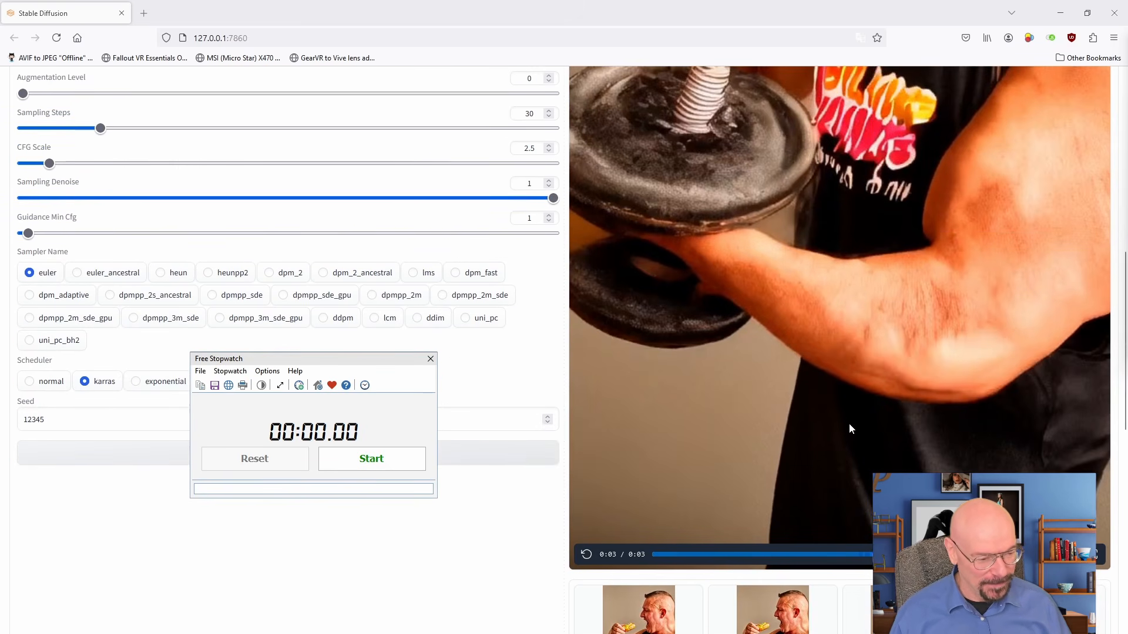
- Replay the generated video twice, examining the man's face and the donut in his hand
left_click(587, 556)
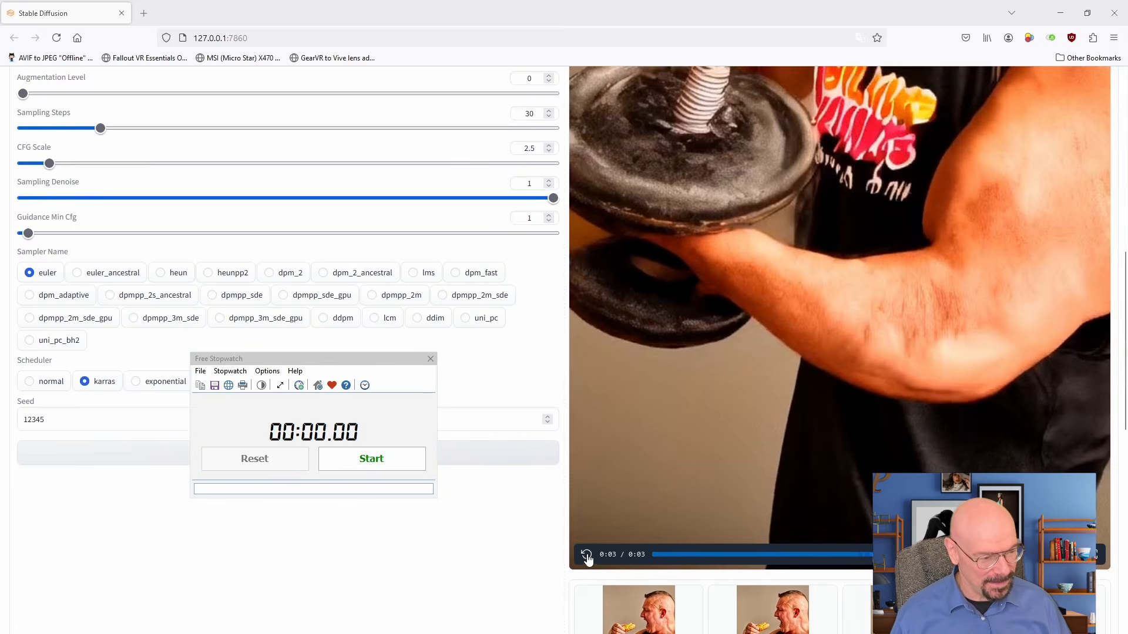
scroll(760, 410, "up", 6)
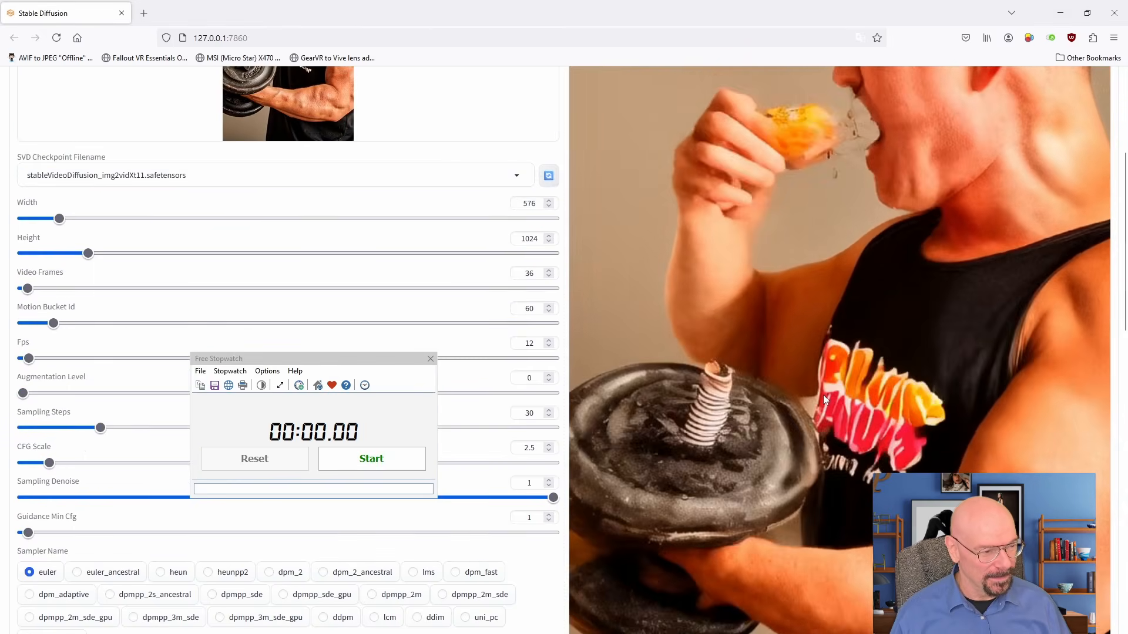
scroll(819, 394, "up", 2)
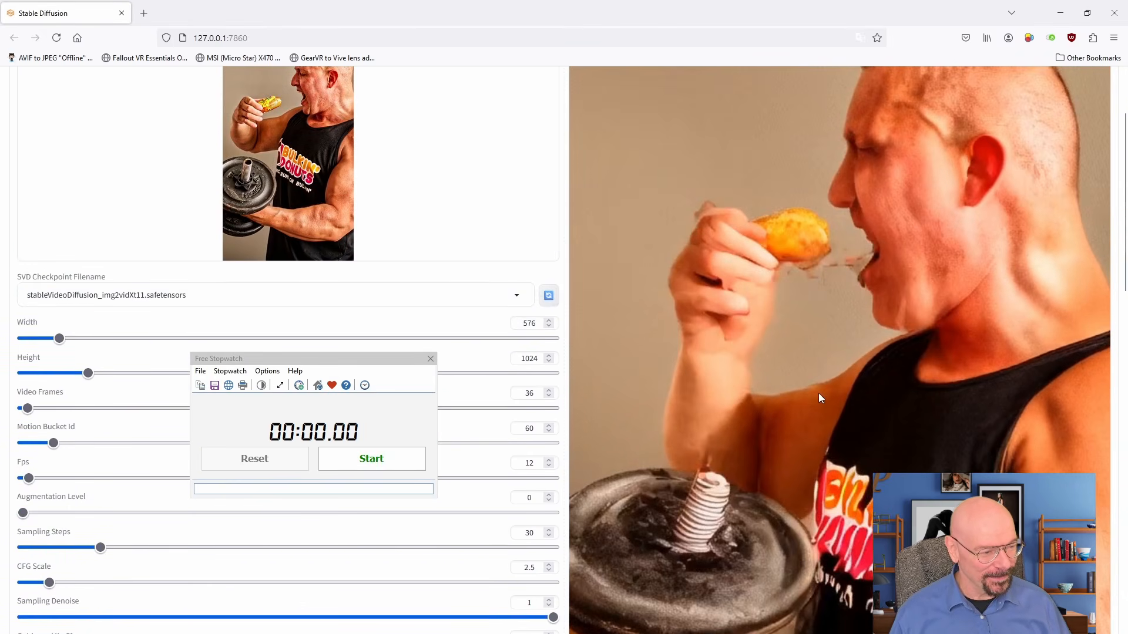
scroll(819, 398, "down", 7)
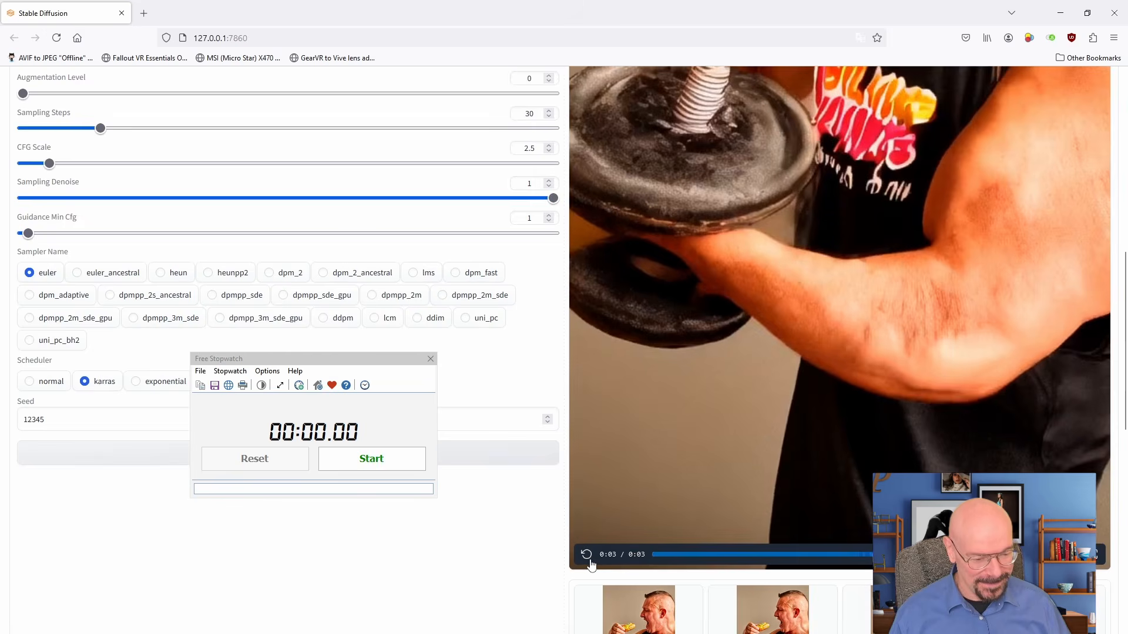
left_click(589, 558)
scroll(832, 393, "up", 6)
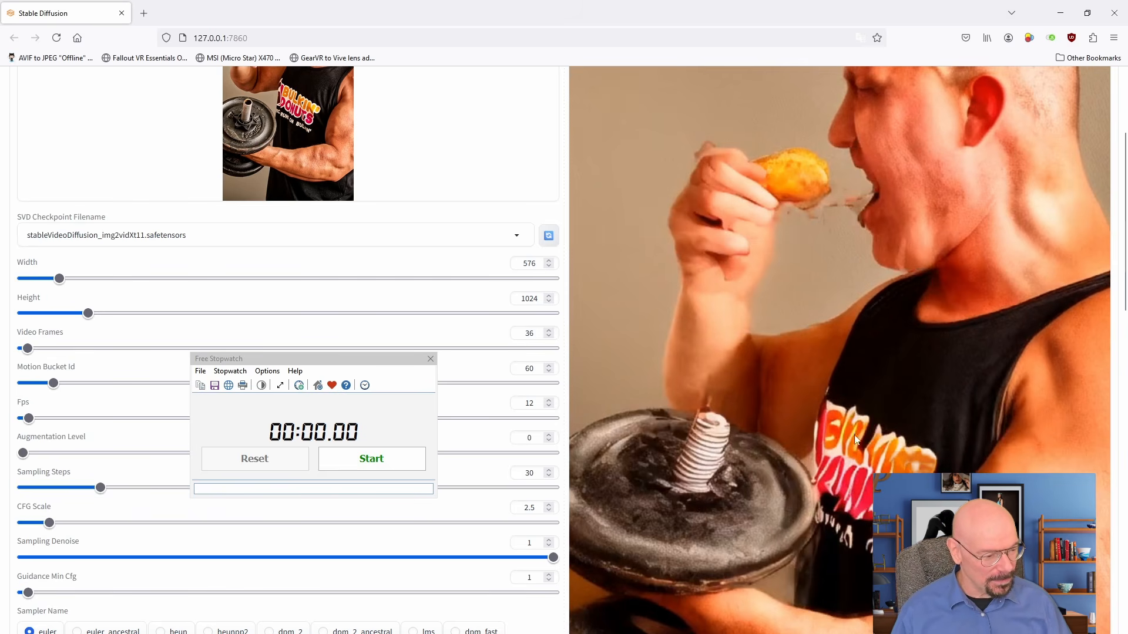
scroll(781, 449, "up", 2)
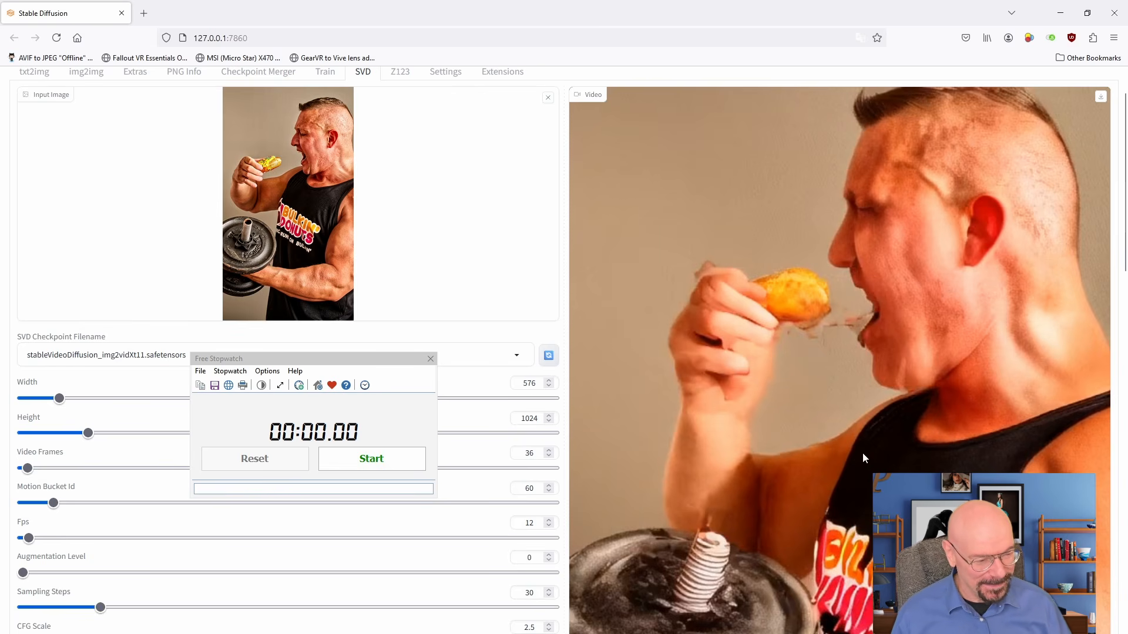
- Play the portrait video again and examine the bite motion, the shirt lettering and the arm
scroll(861, 450, "down", 5)
scroll(846, 442, "down", 4)
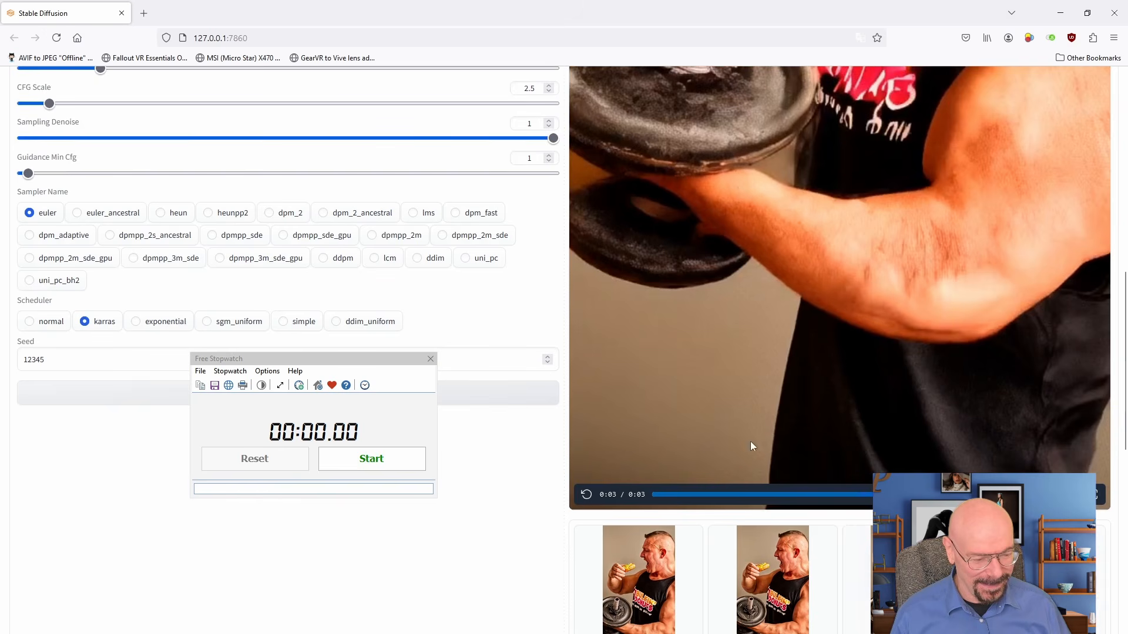
left_click(584, 497)
scroll(924, 263, "up", 7)
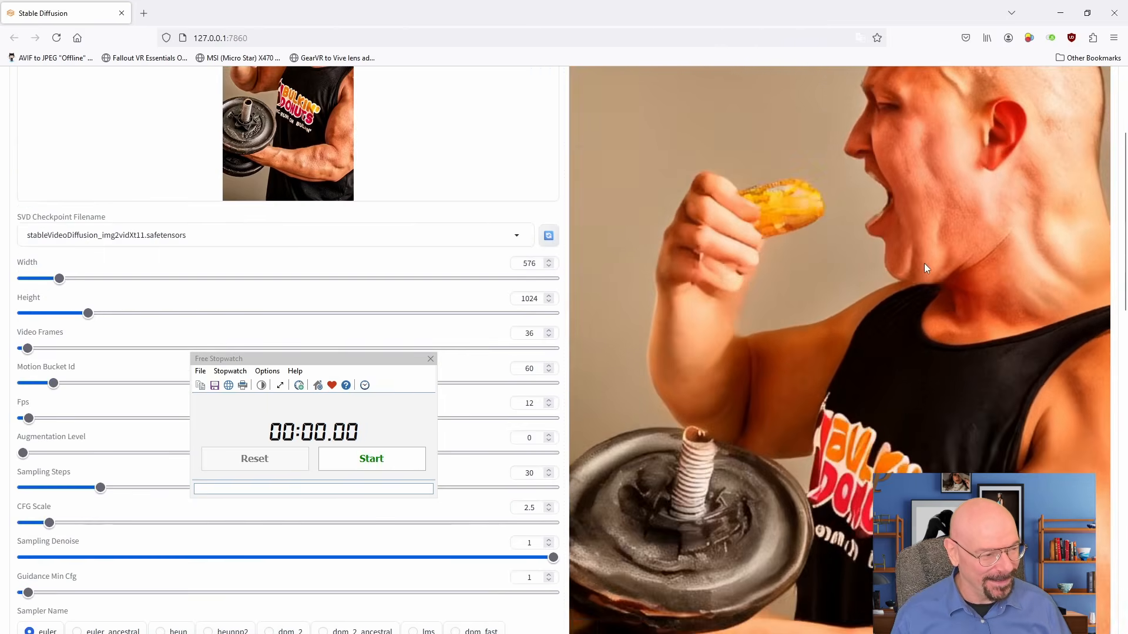
scroll(906, 277, "down", 5)
scroll(907, 276, "down", 3)
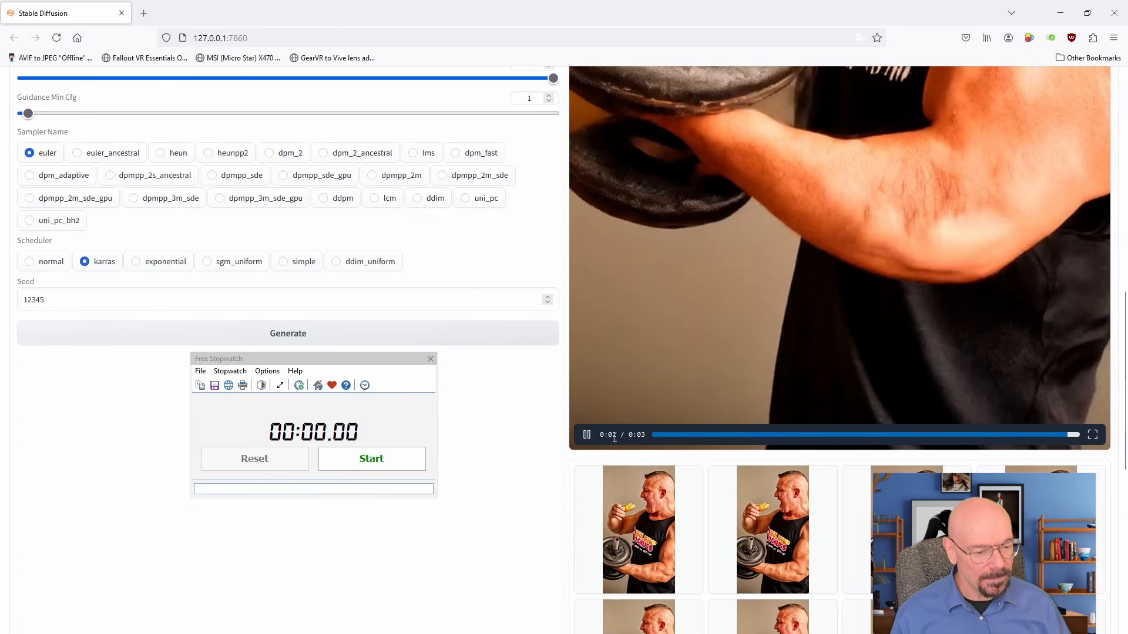
scroll(957, 247, "up", 8)
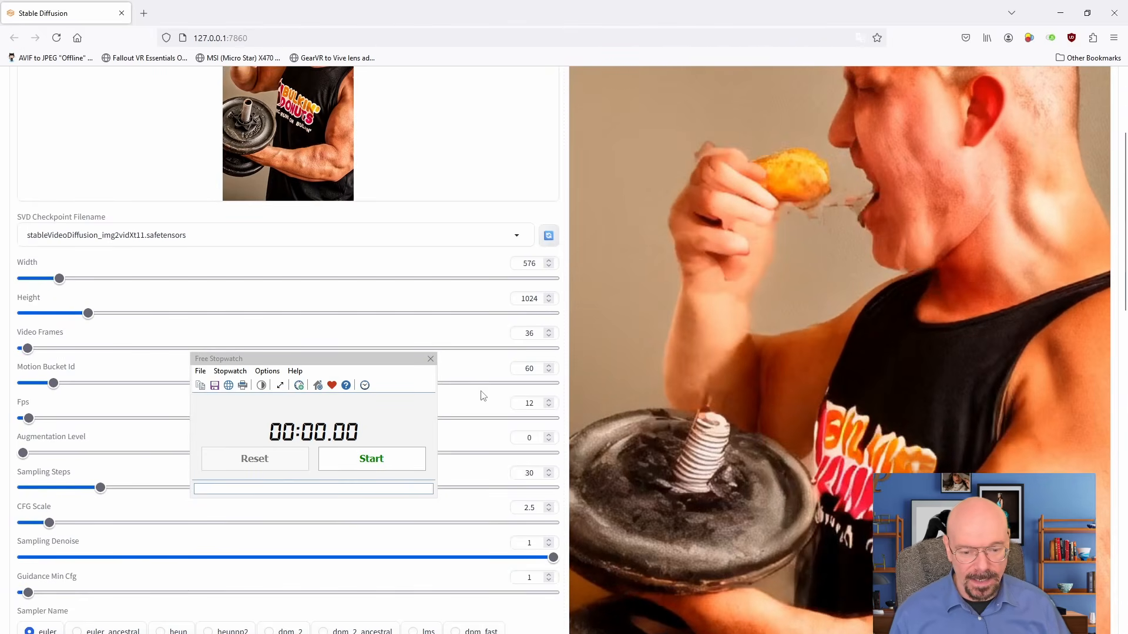
- Set Video Frames to 24 and Fps to 18 for another version of the portrait video
scroll(660, 418, "down", 4)
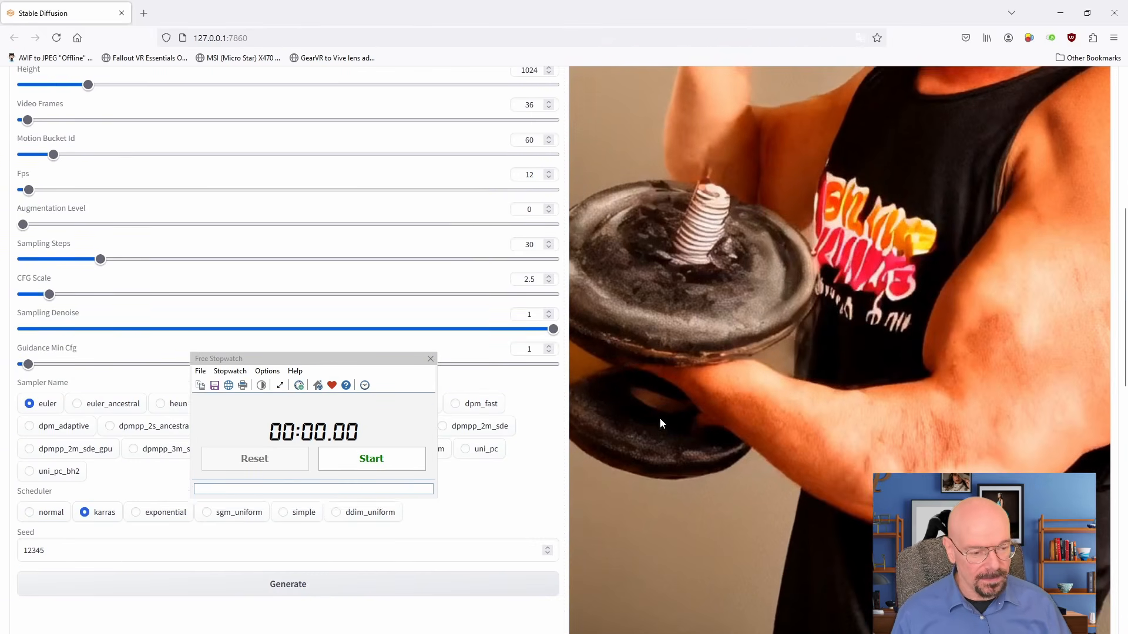
scroll(661, 418, "up", 1)
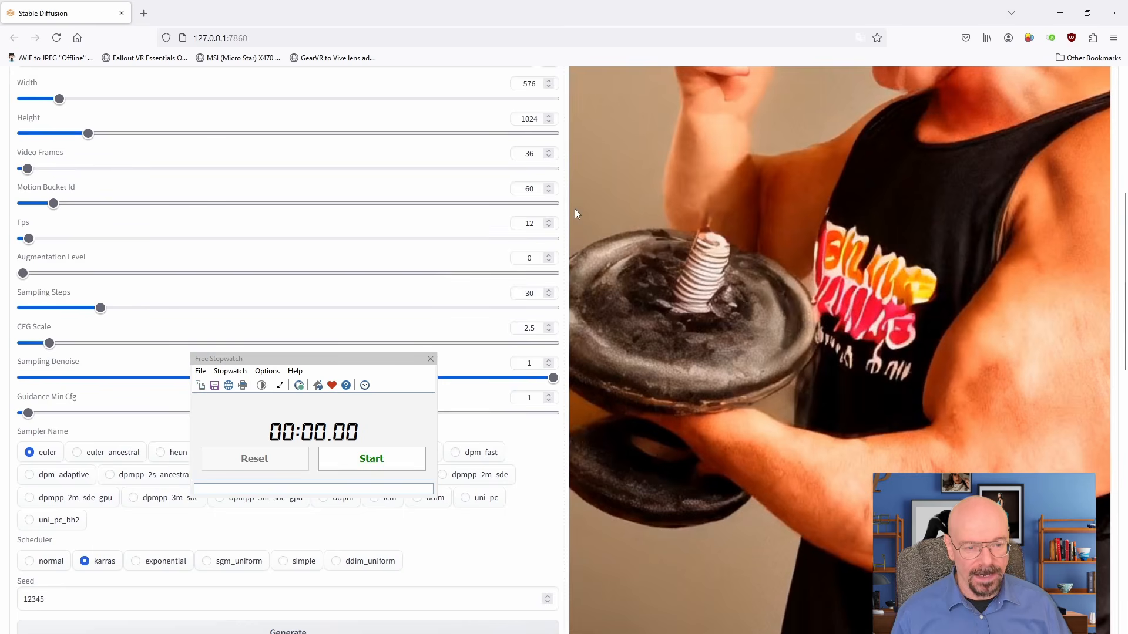
left_click_drag(517, 153, 595, 155)
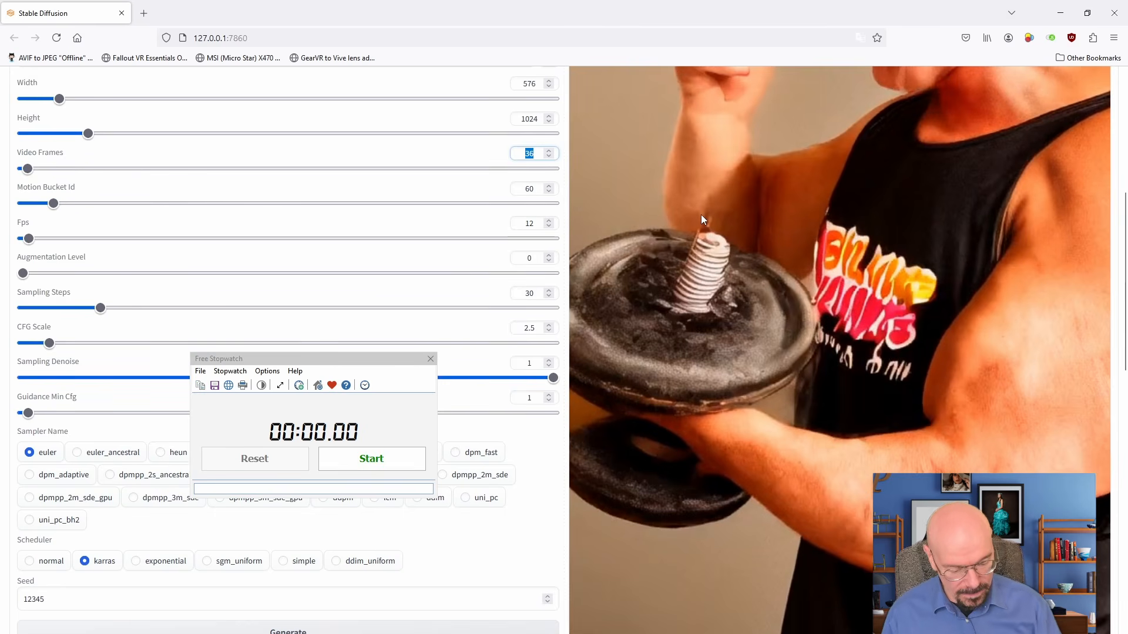
type("24")
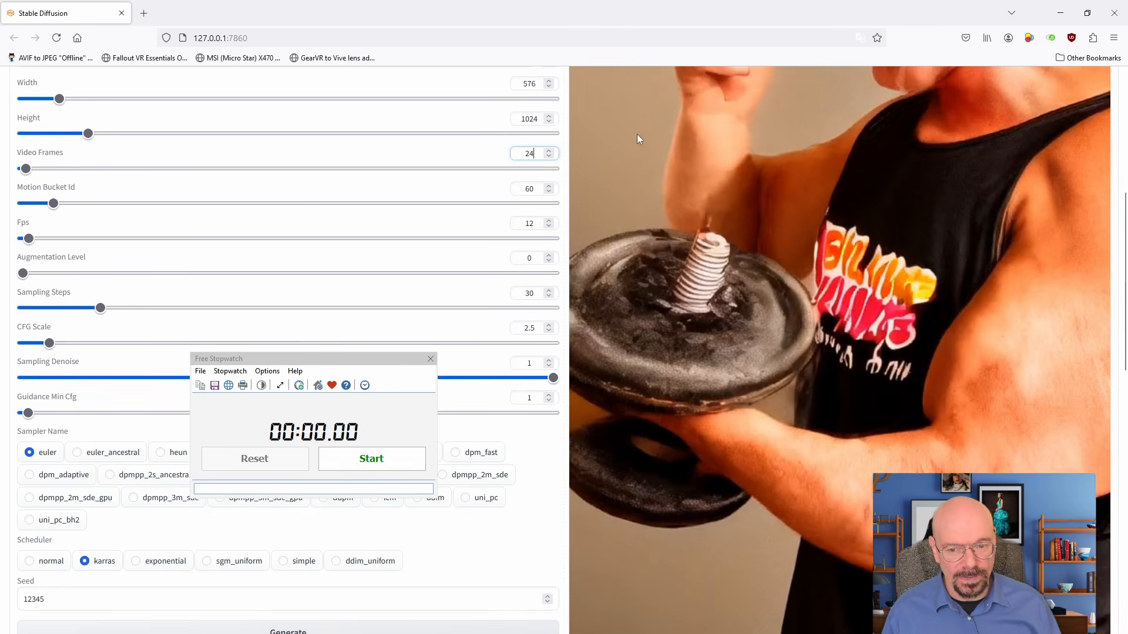
left_click(537, 223)
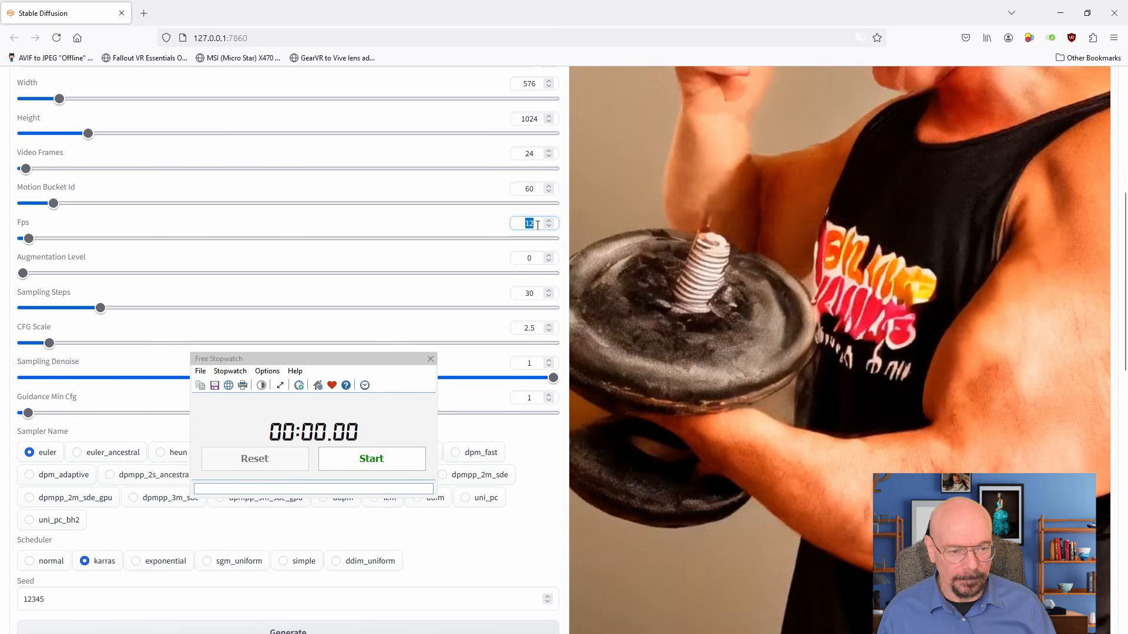
type("18")
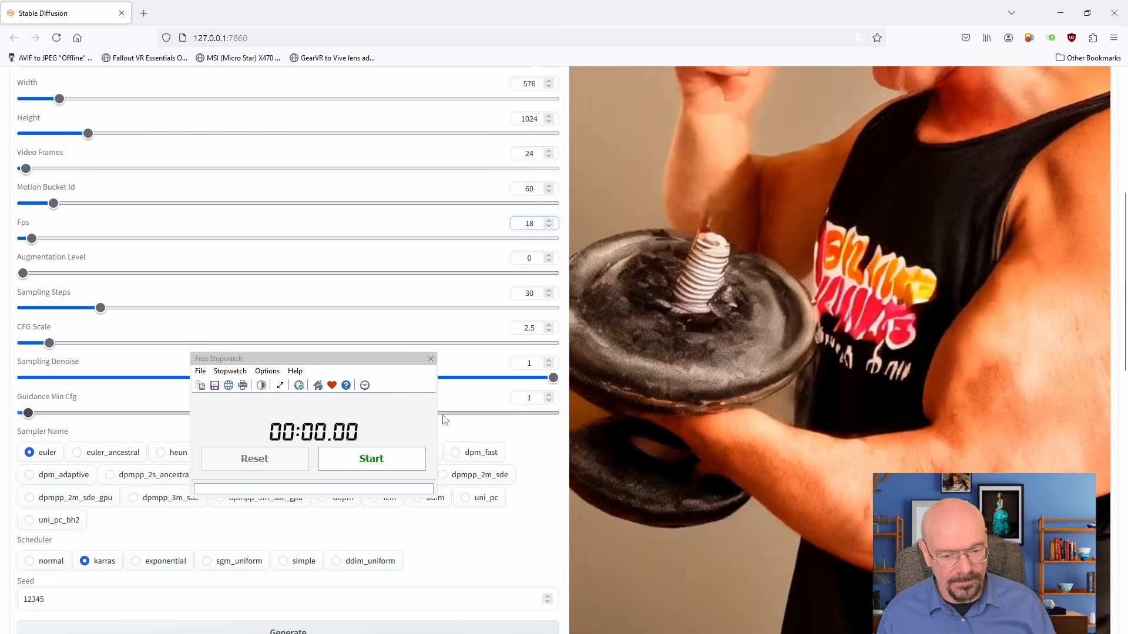
- Examine the current portrait video once more from the man's face and donut down to the dumbbell and shirt lettering
scroll(669, 351, "up", 5)
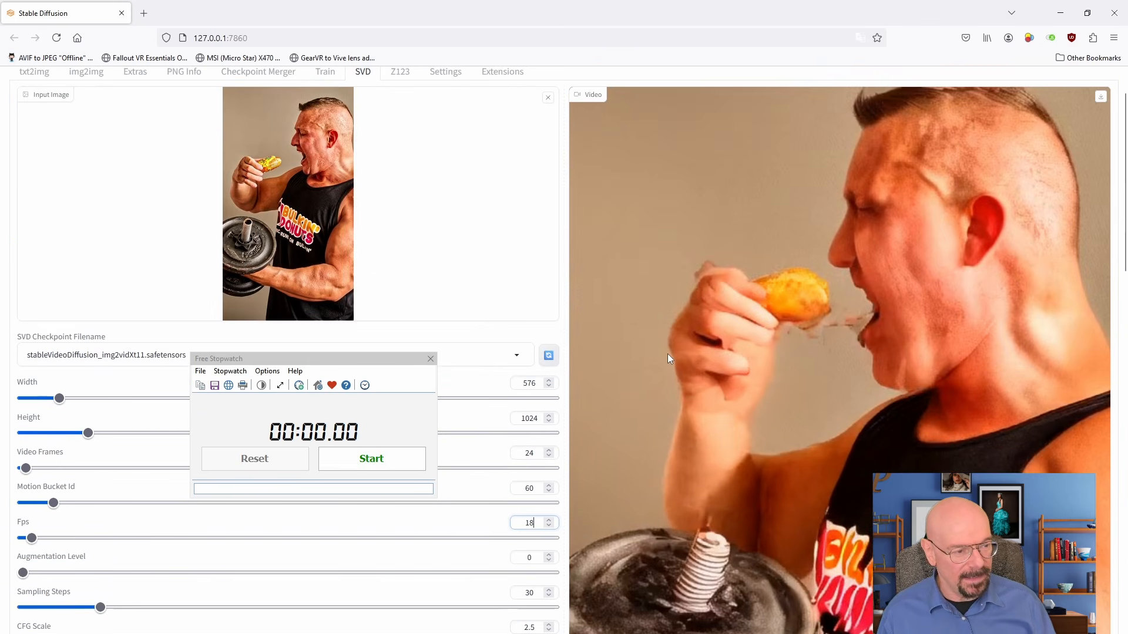
scroll(667, 358, "down", 10)
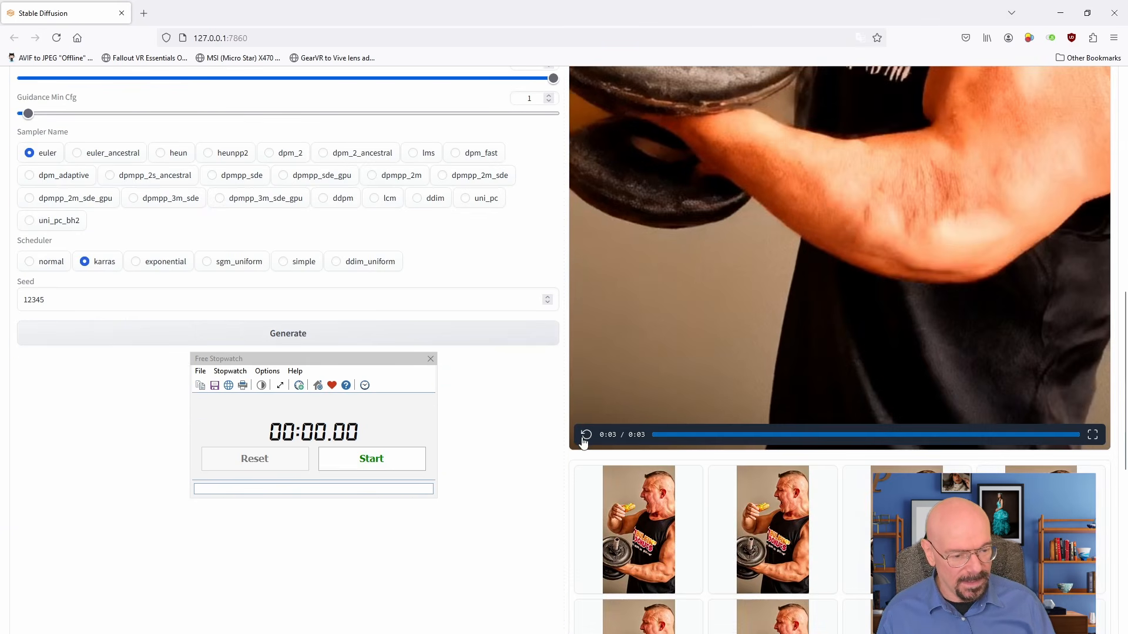
scroll(741, 379, "up", 8)
scroll(734, 371, "down", 6)
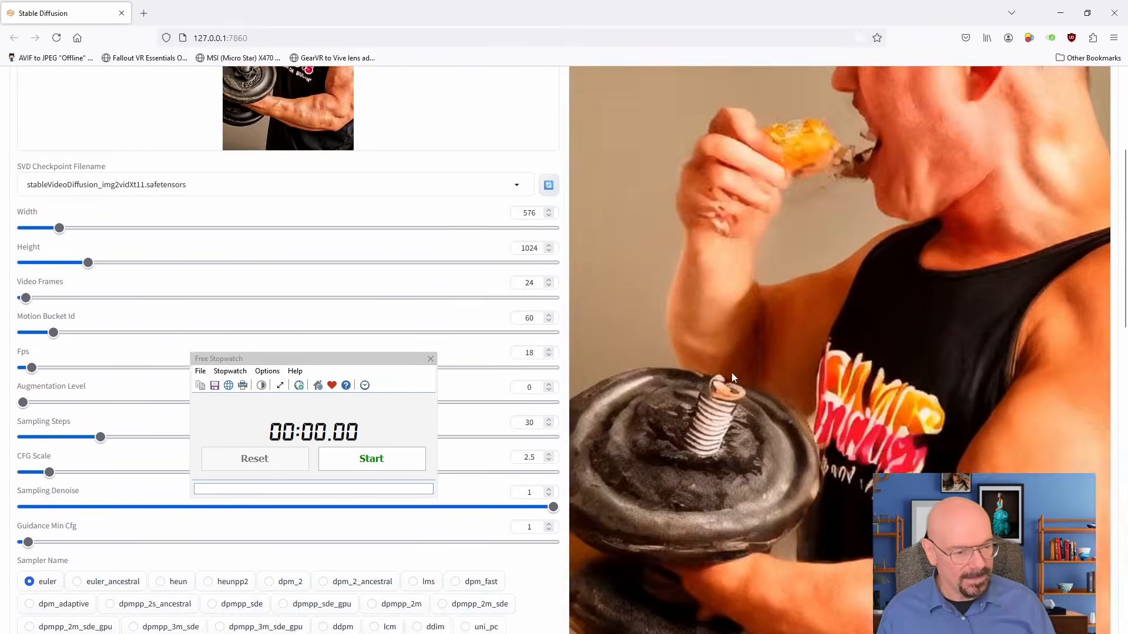
scroll(727, 362, "up", 3)
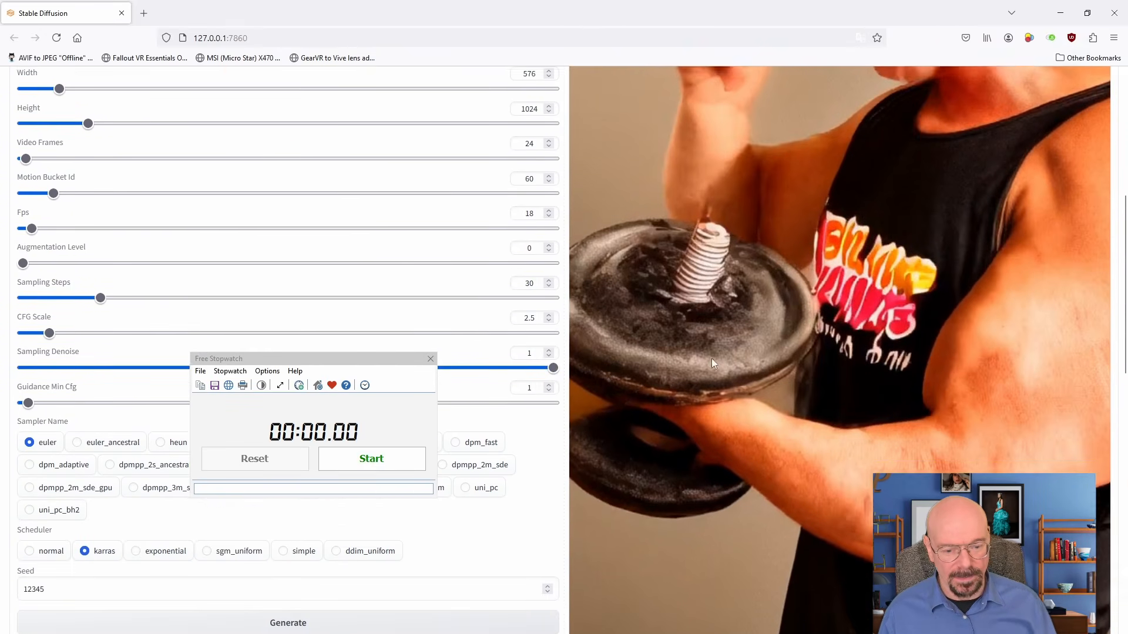
scroll(424, 498, "down", 1)
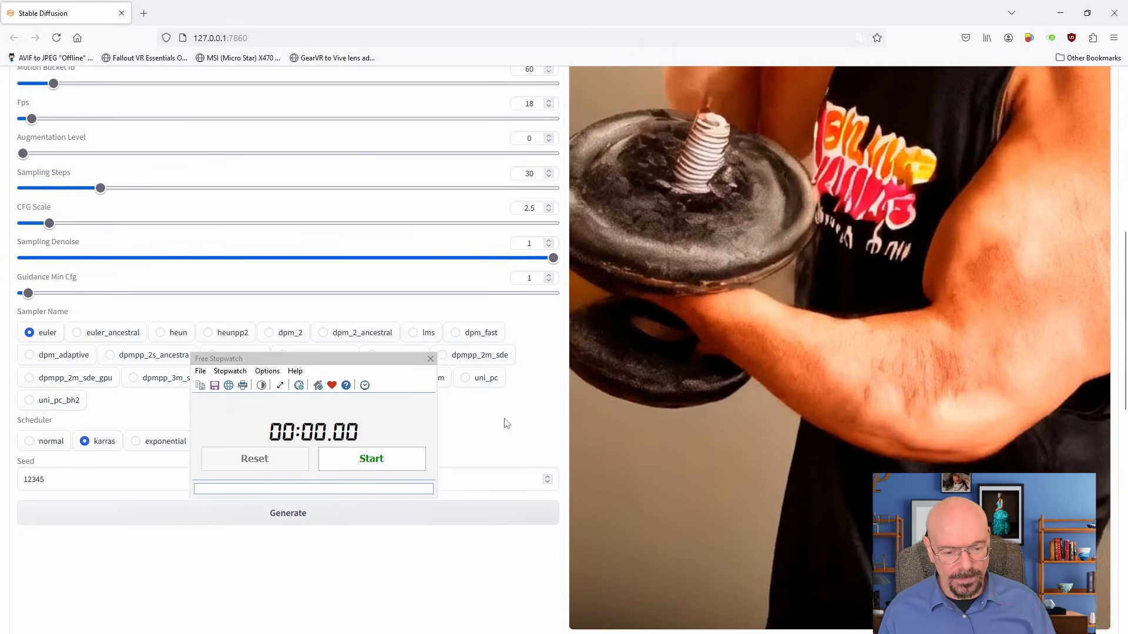
scroll(502, 426, "up", 1)
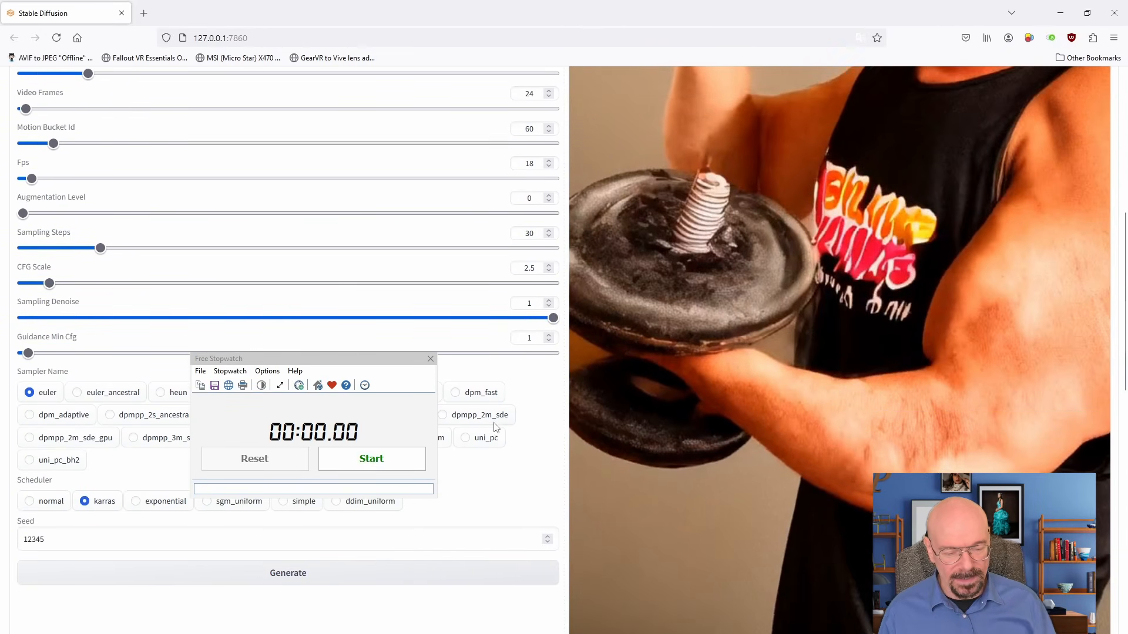
- Generate the portrait video while timing it with the stopwatch, and reset and close the stopwatch when the video is done
left_click(401, 460)
left_click(397, 583)
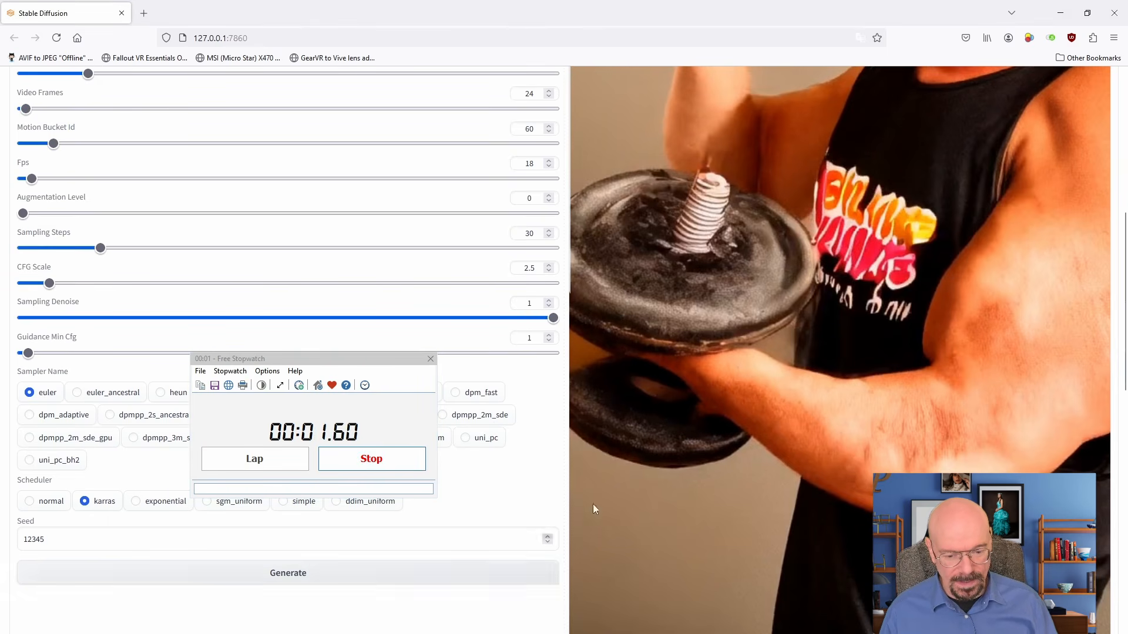
scroll(642, 466, "up", 7)
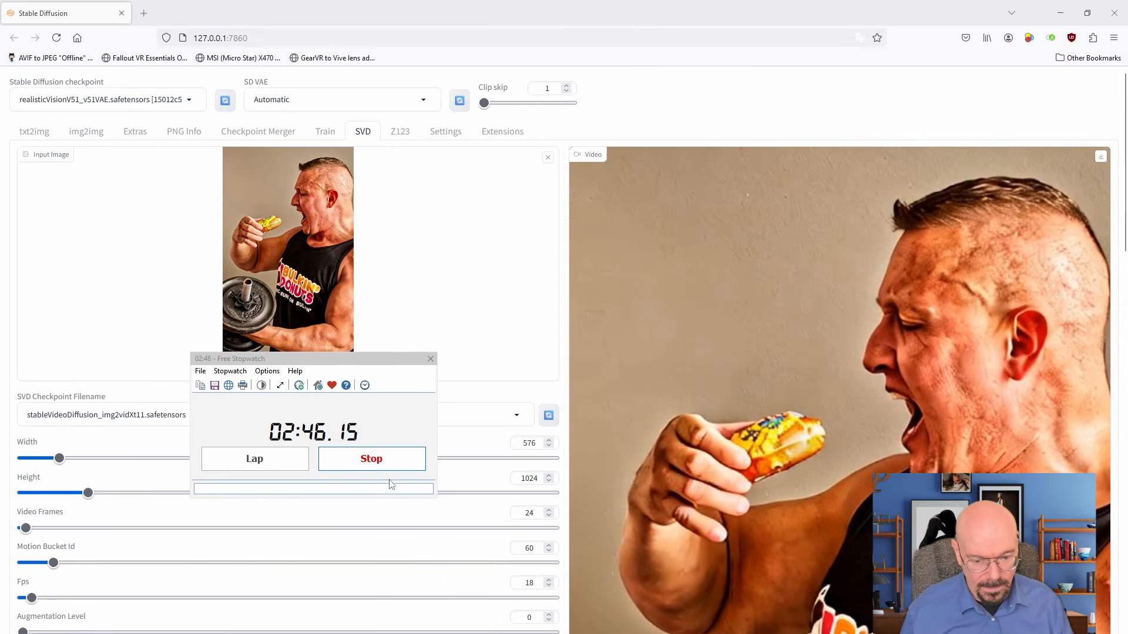
left_click(388, 463)
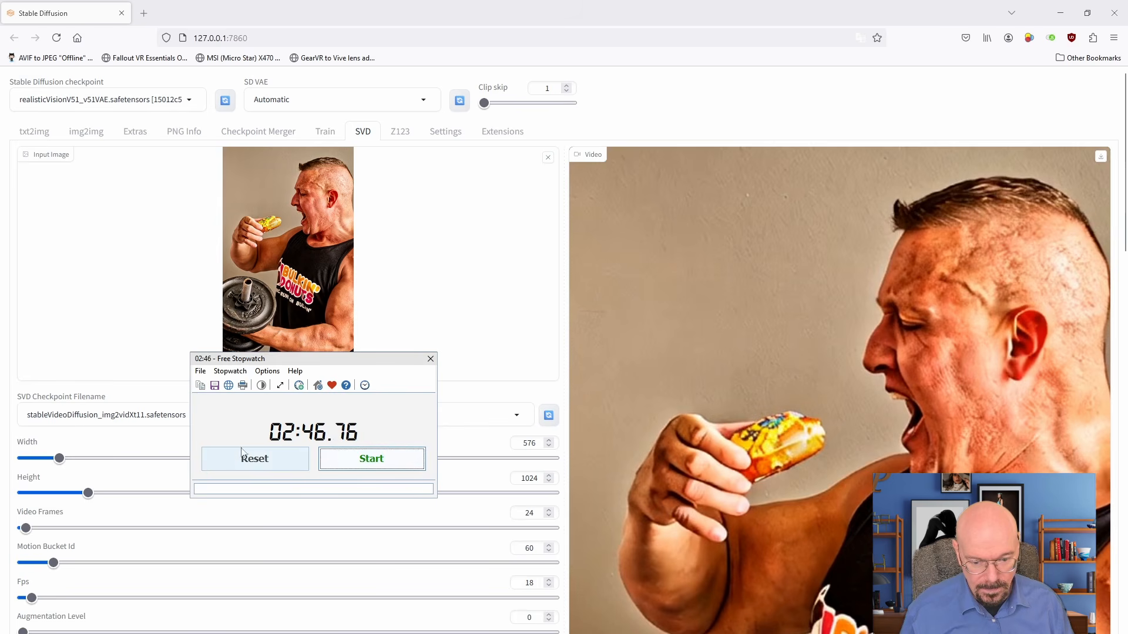
left_click(255, 459)
left_click(430, 359)
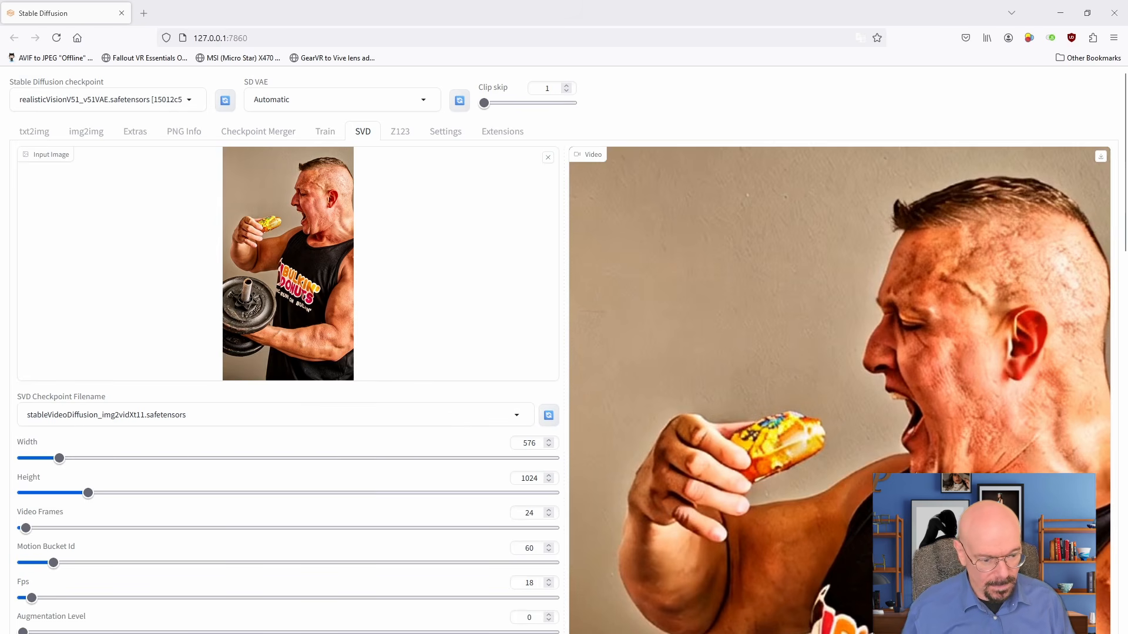
- Look over the newly generated 24-frame portrait video from the man's head down to the dumbbell
scroll(905, 459, "down", 4)
scroll(904, 460, "down", 6)
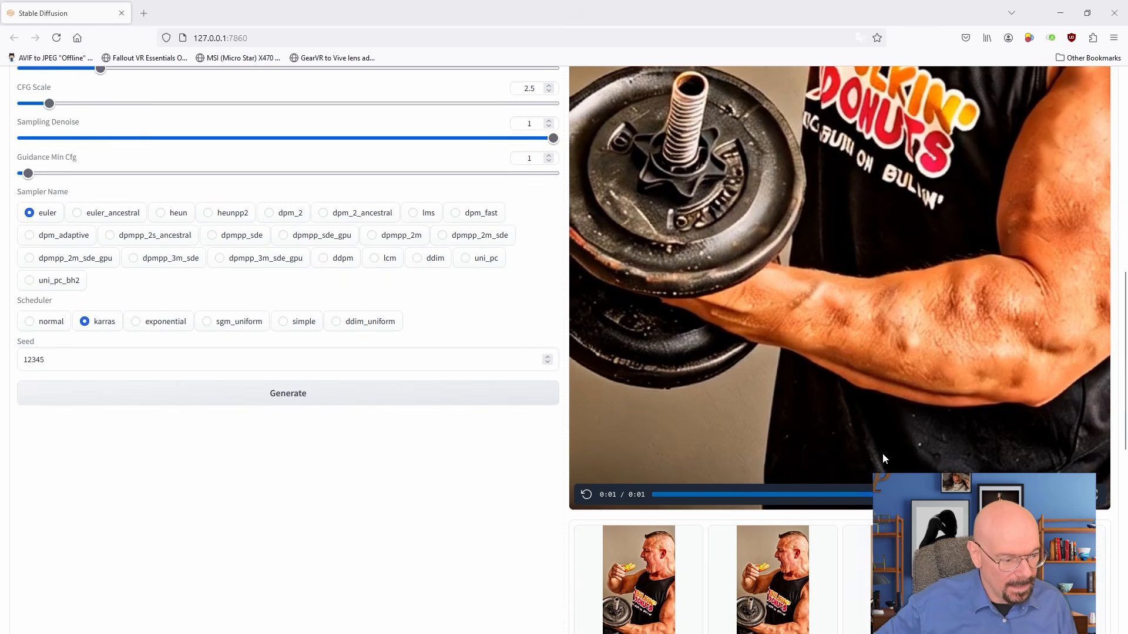
scroll(873, 450, "up", 10)
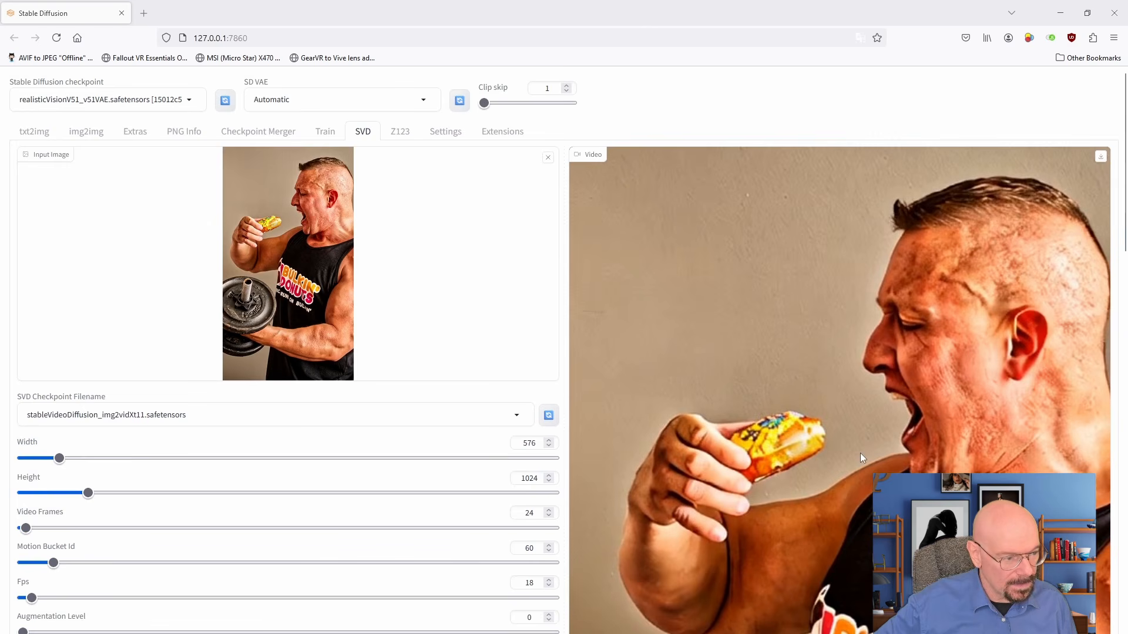
scroll(859, 457, "down", 8)
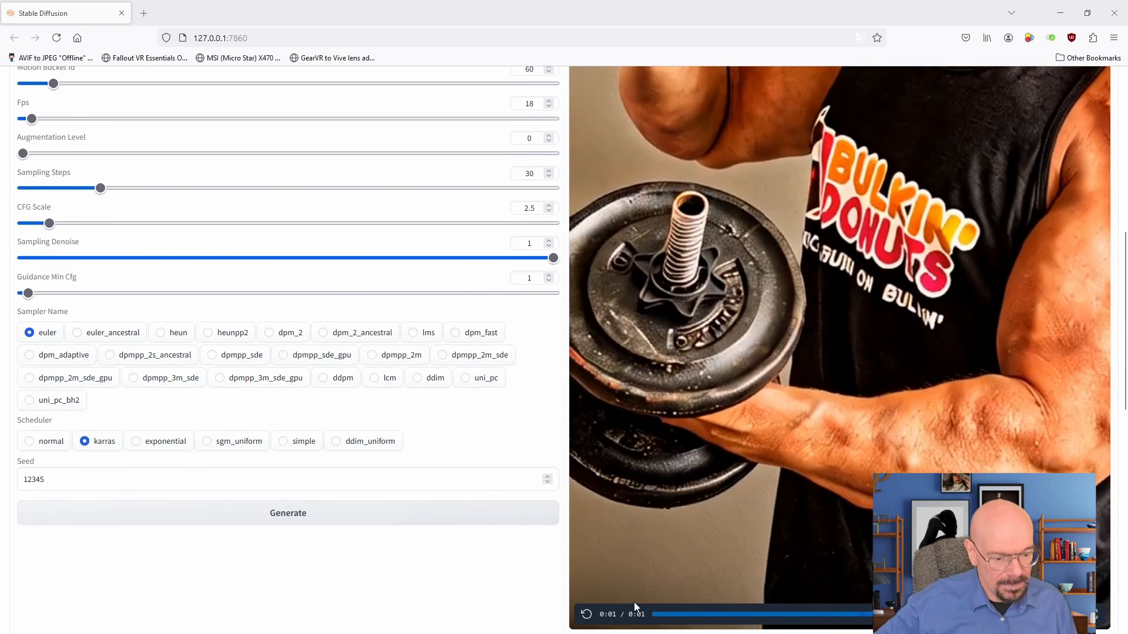
scroll(815, 407, "up", 6)
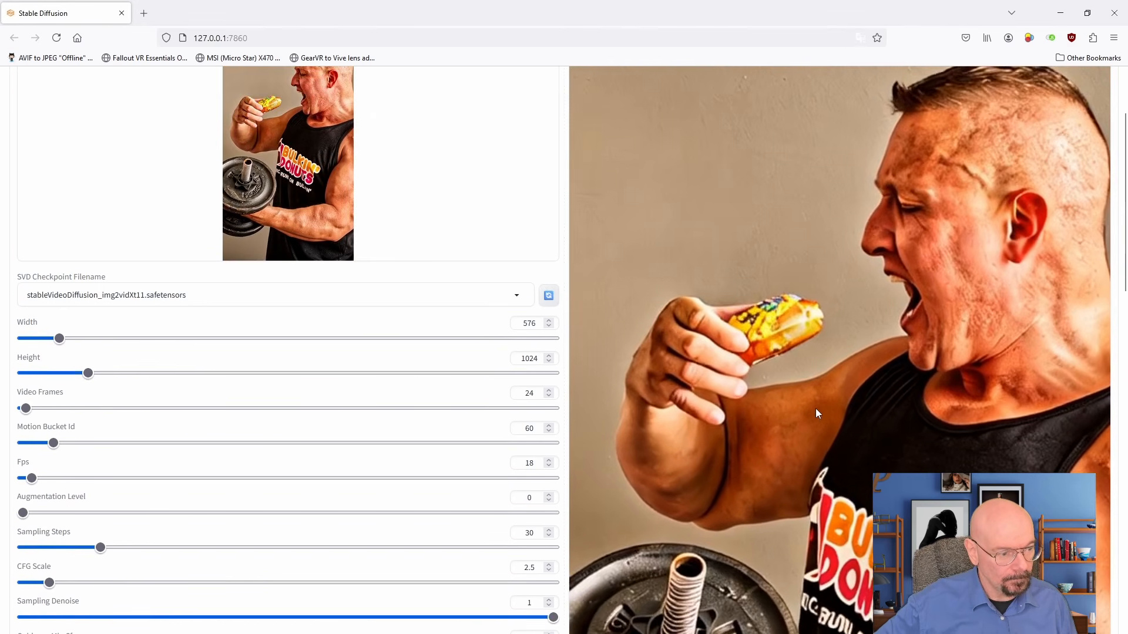
scroll(815, 408, "down", 6)
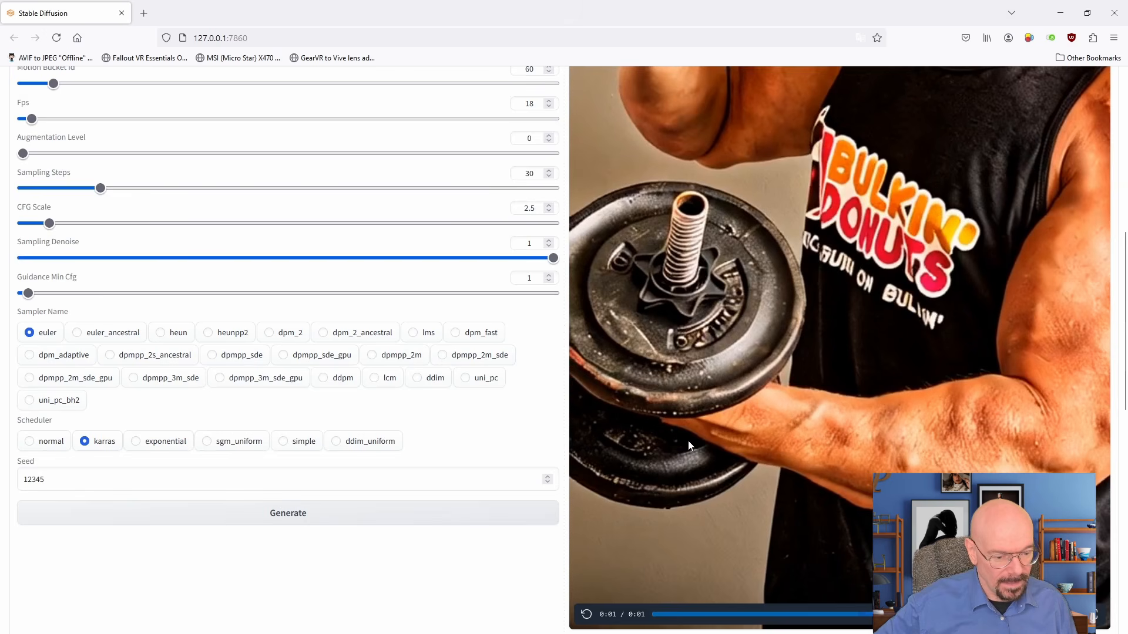
- Replay the new portrait video twice, examining the man's face, the donut, the shirt lettering and the dumbbell
left_click(586, 616)
scroll(888, 341, "up", 6)
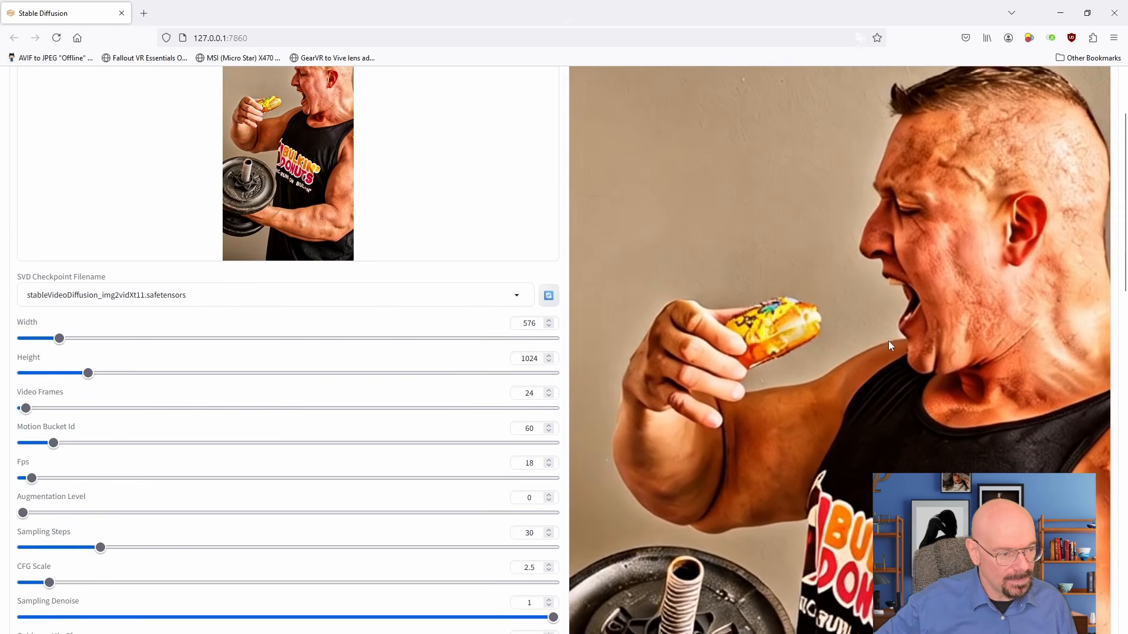
scroll(888, 341, "down", 9)
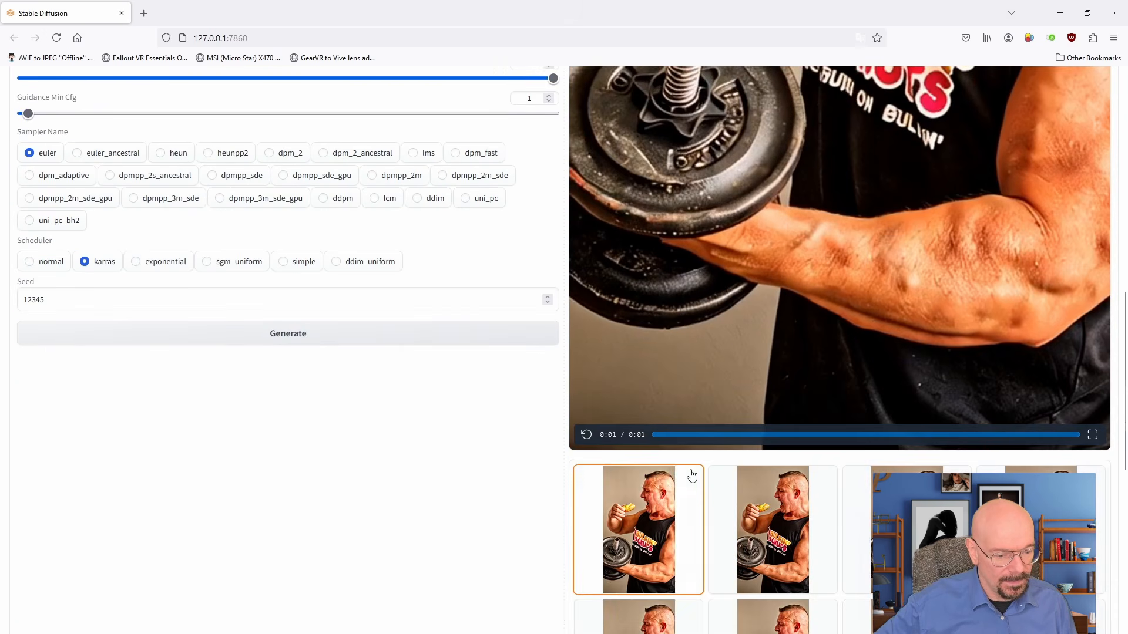
left_click(587, 435)
scroll(881, 307, "up", 8)
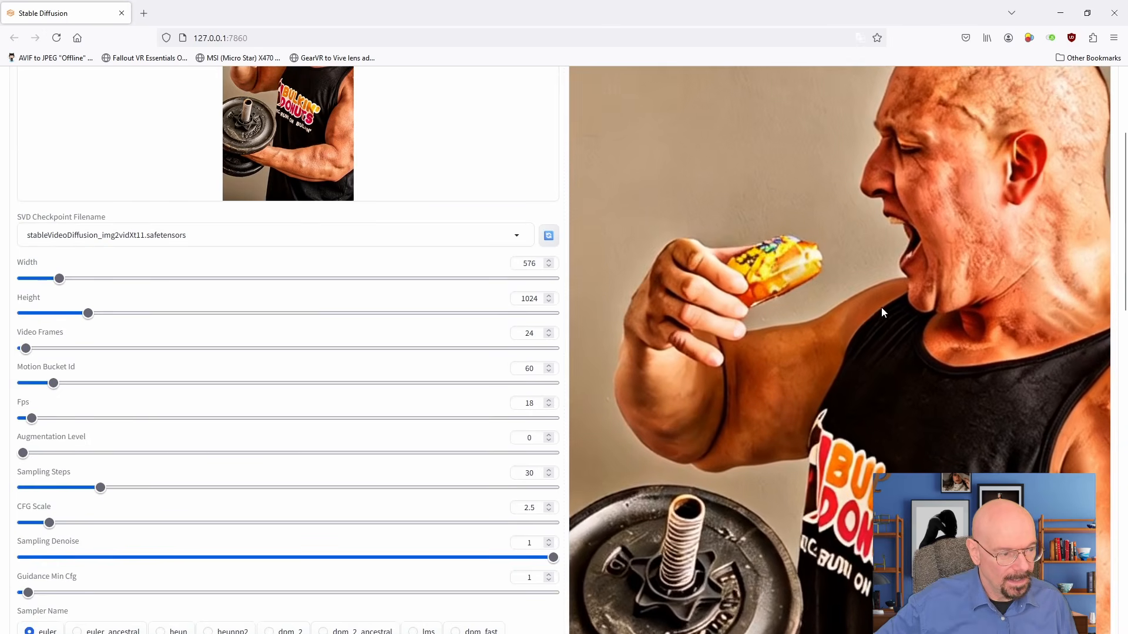
scroll(881, 306, "down", 4)
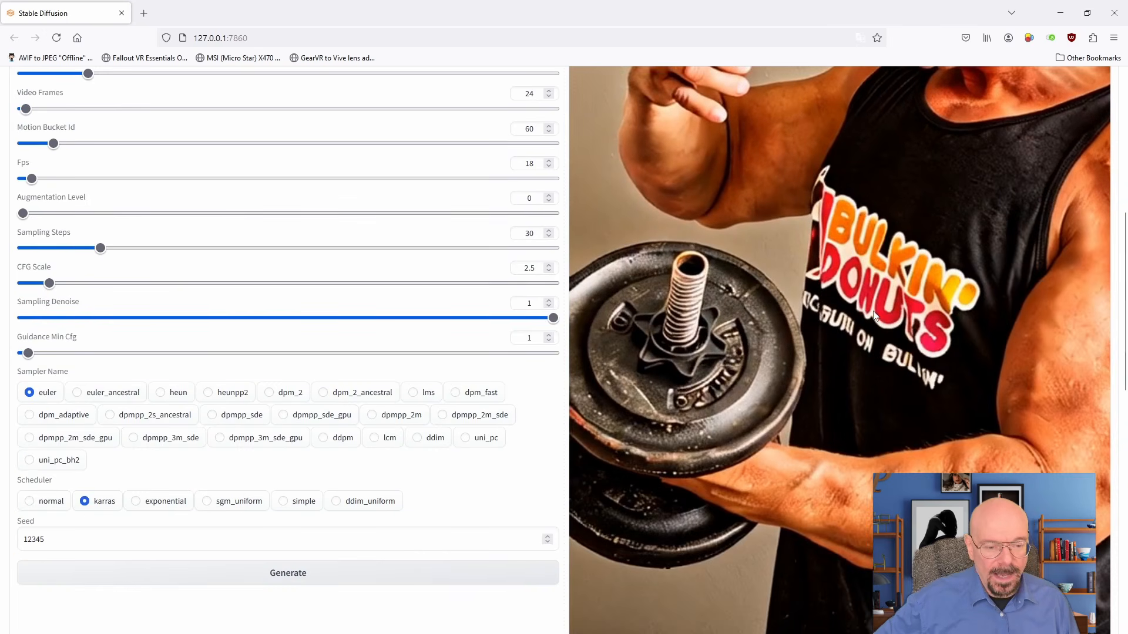
scroll(875, 308, "up", 2)
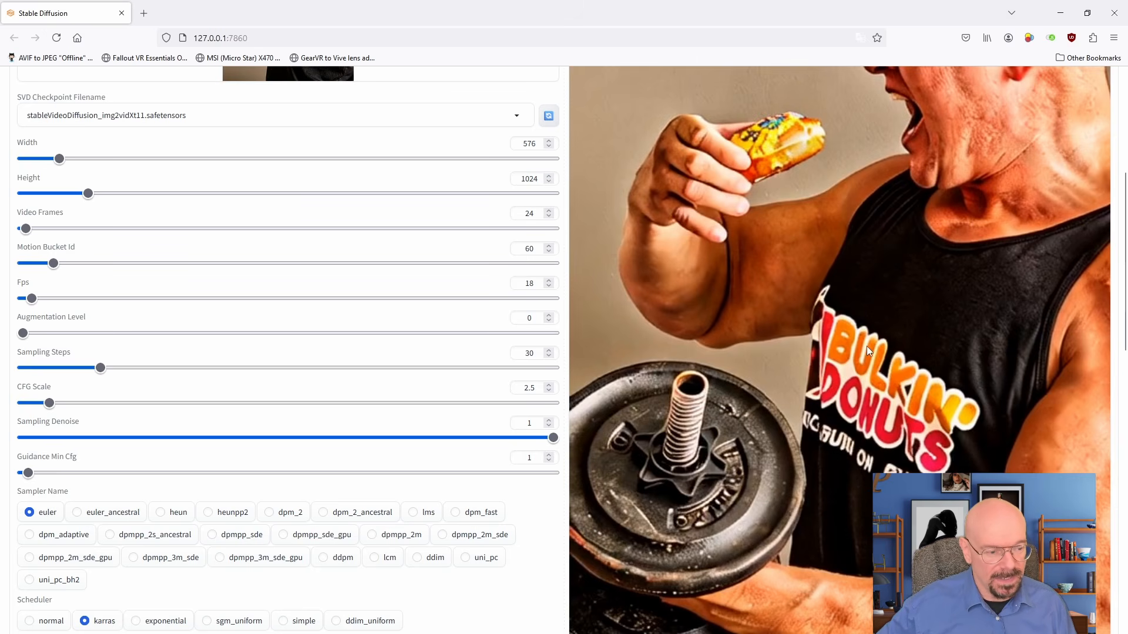
scroll(862, 347, "up", 3)
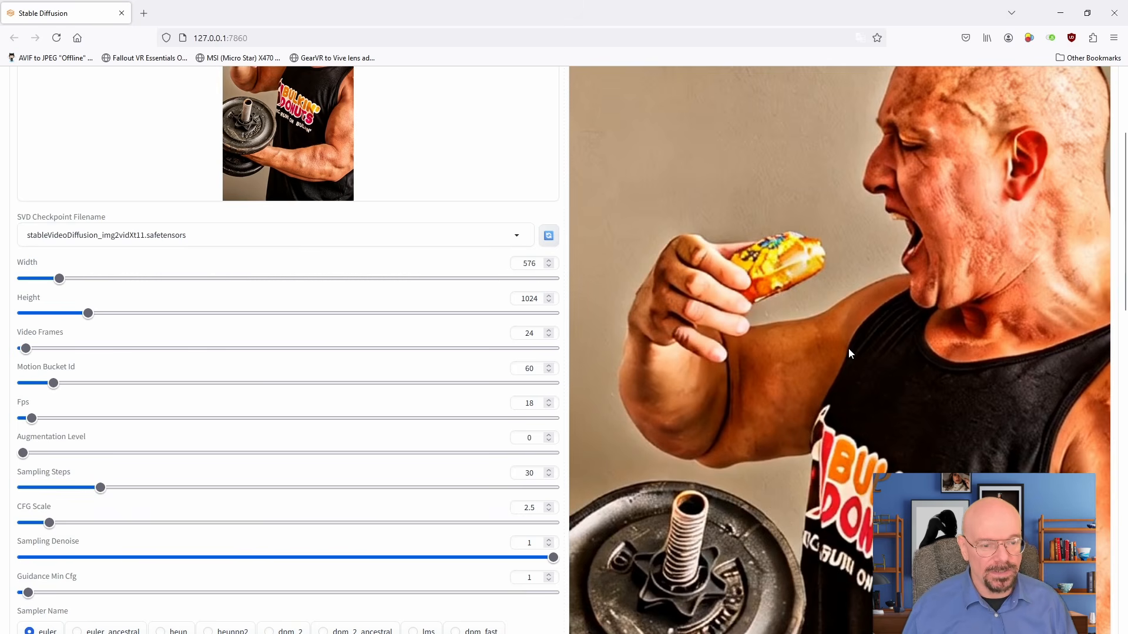
scroll(827, 347, "up", 4)
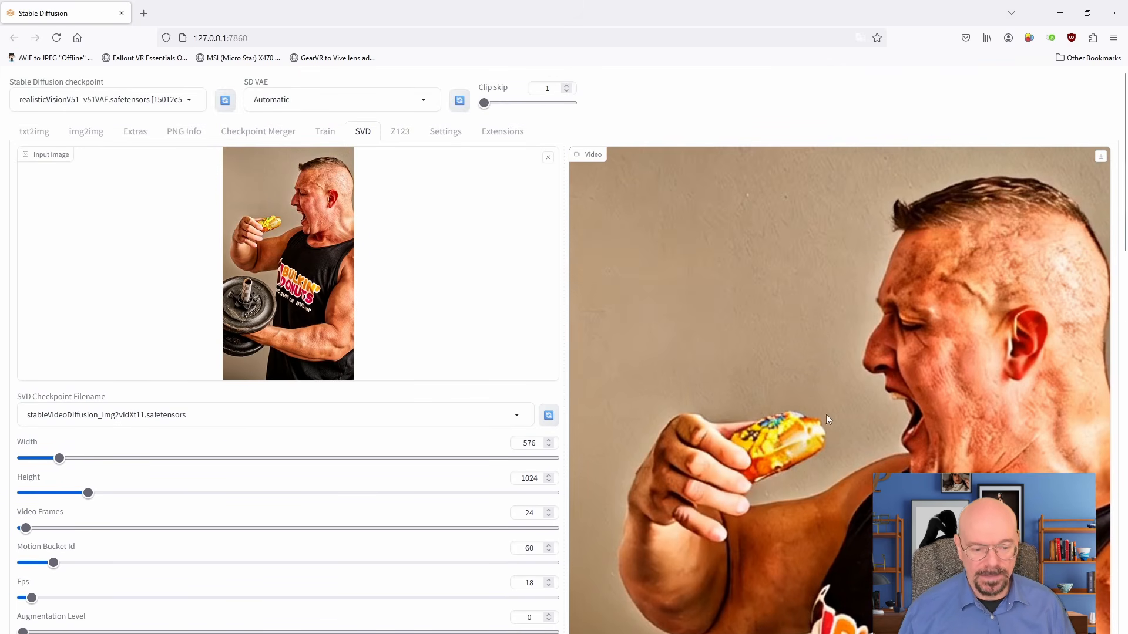
- Switch to the pool folder and open the child dance portrait photo in Adobe Photoshop 2024
mouse_move(498, 632)
mouse_move(461, 622)
left_click(431, 591)
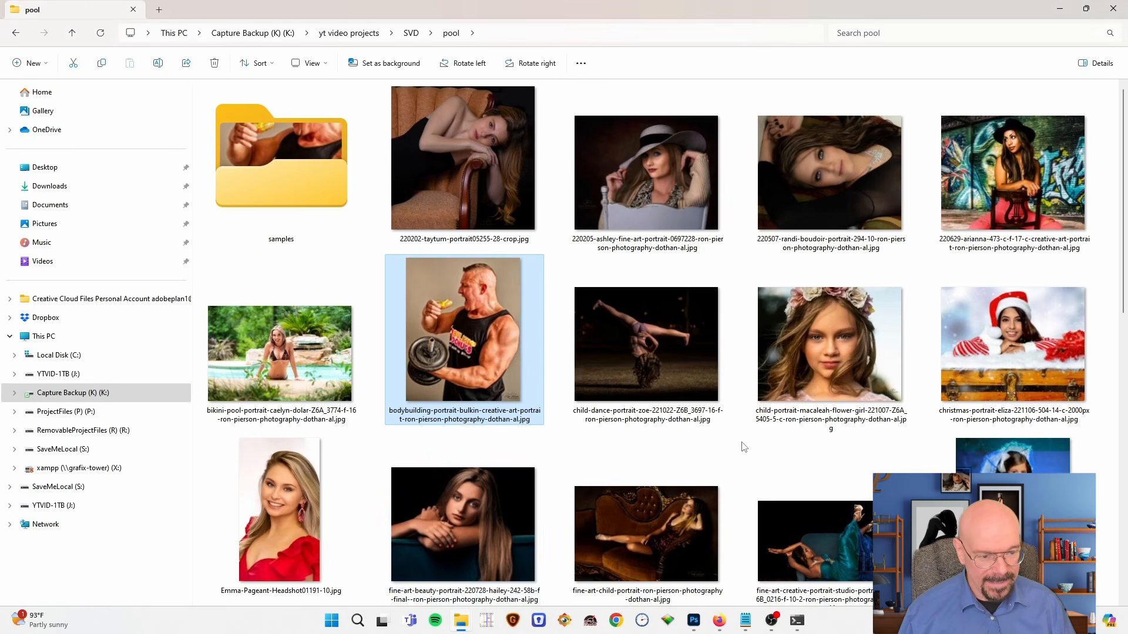
left_click(656, 346)
right_click(655, 347)
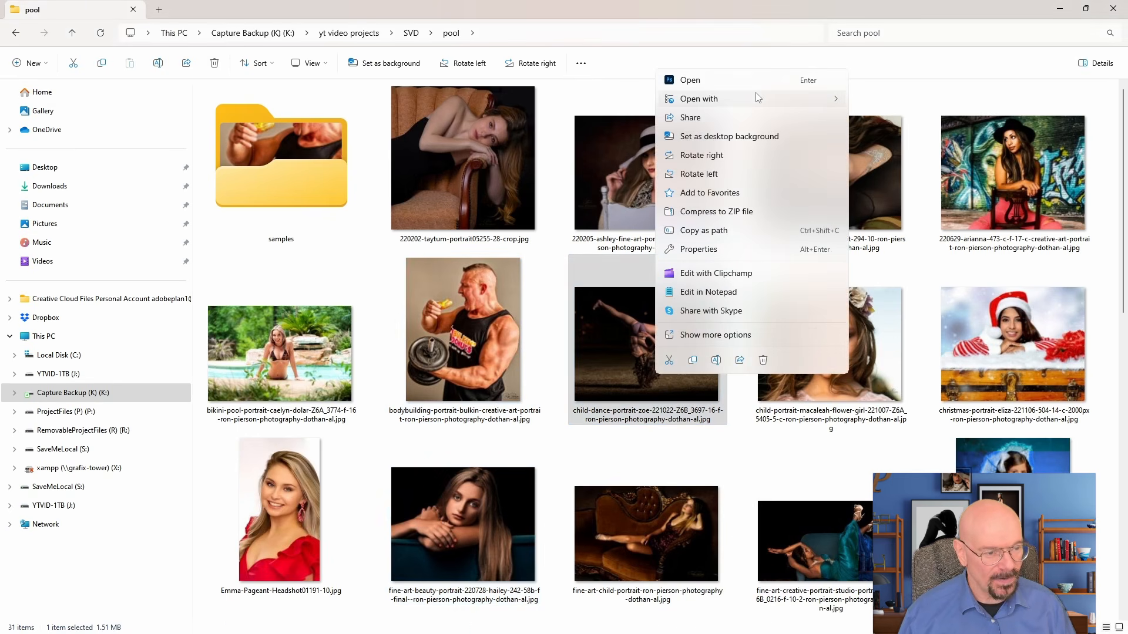
mouse_move(780, 106)
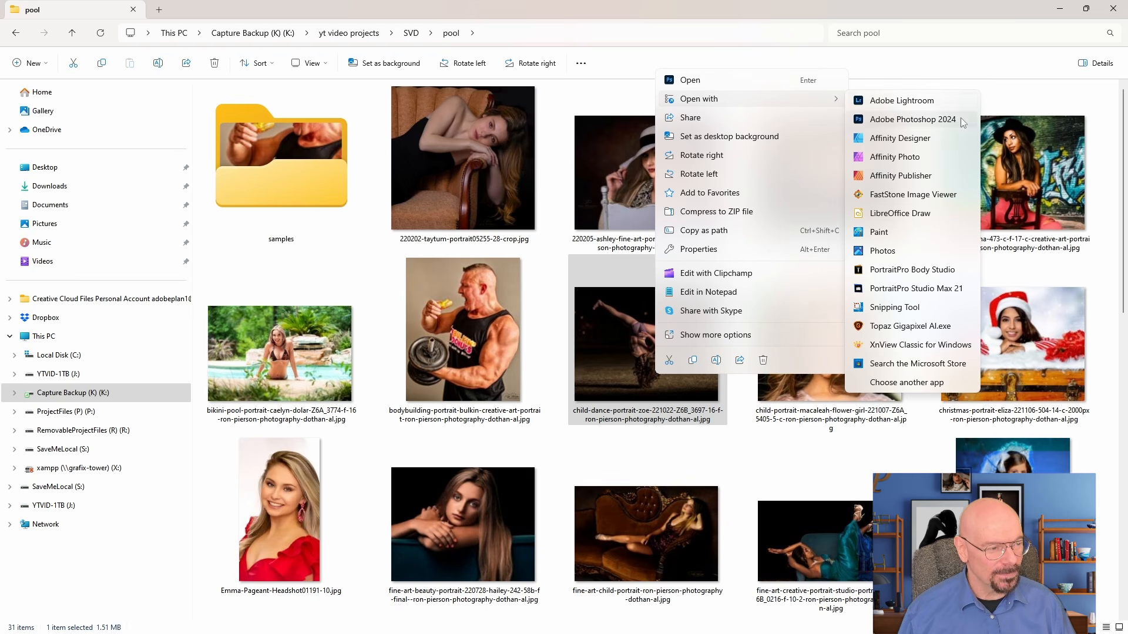
left_click(940, 120)
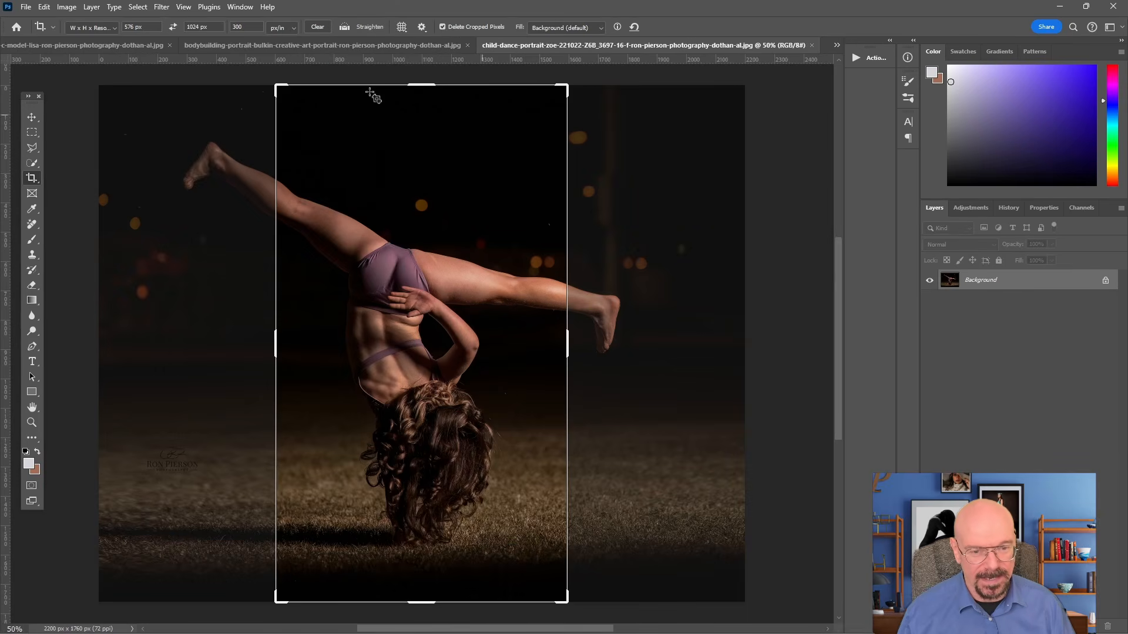
- Swap the crop dimensions to 1024 x 576 px and shift the photo down until the dancer's raised foot lies inside the frame
left_click(173, 27)
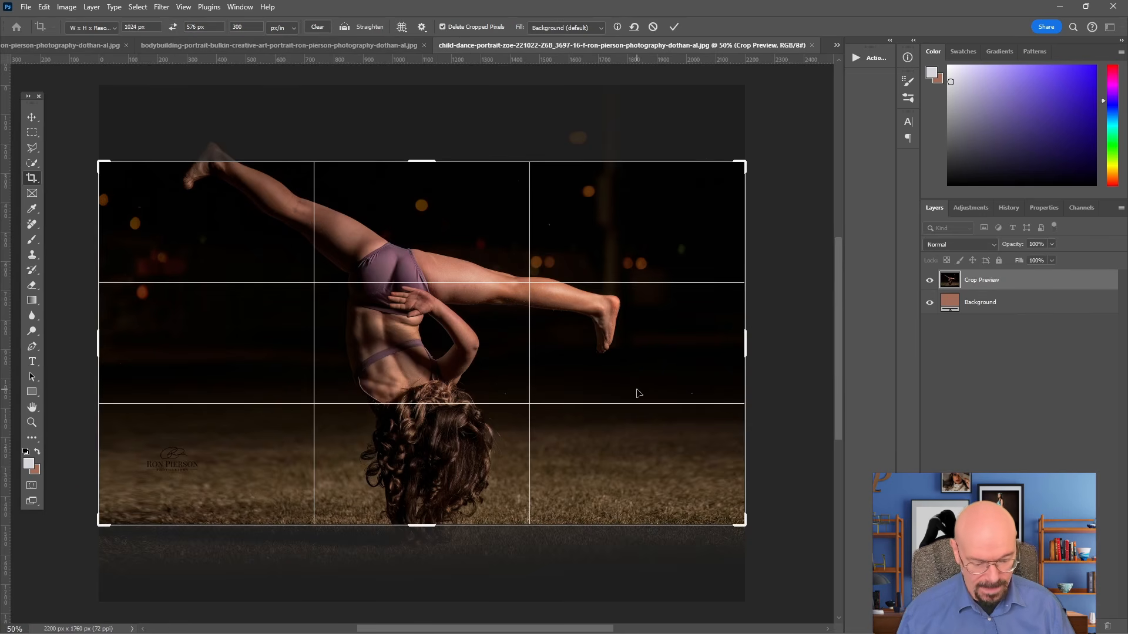
key("Down")
key("Down")
key("Down")
key("Down")
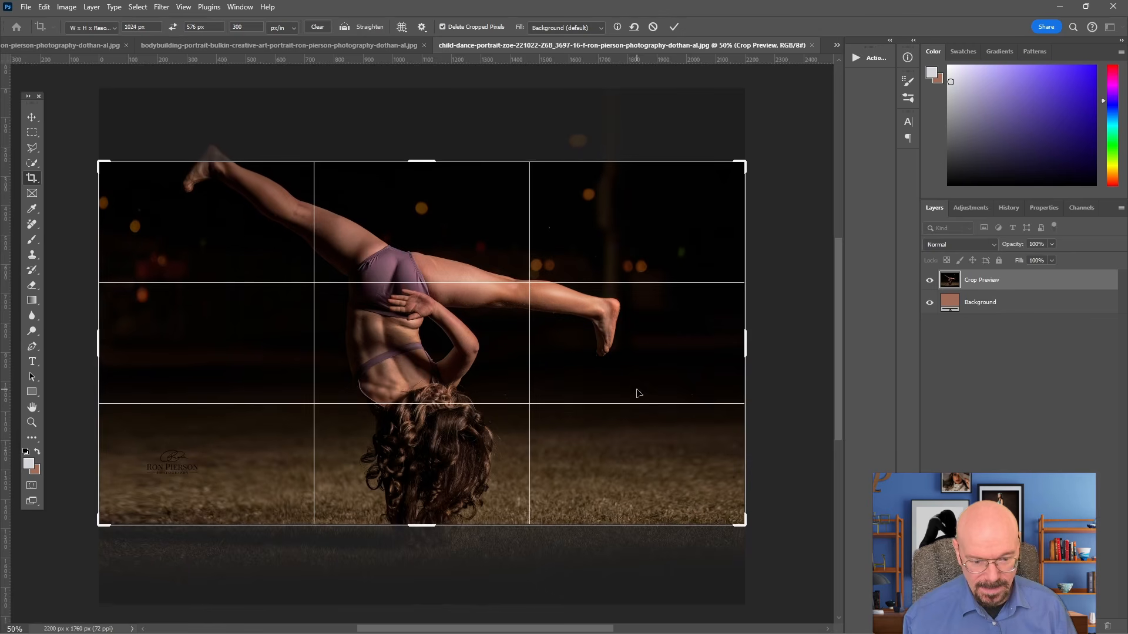
key("Down")
key("Down")
key("Down")
key("Down")
key("Down")
key("Down")
key("Down")
key("Down")
key("Down")
key("Down")
key("Down")
key("Down")
key("Down")
key("Down")
key("Down")
key("Down")
key("Down")
key("Down")
key("Down")
key("Down")
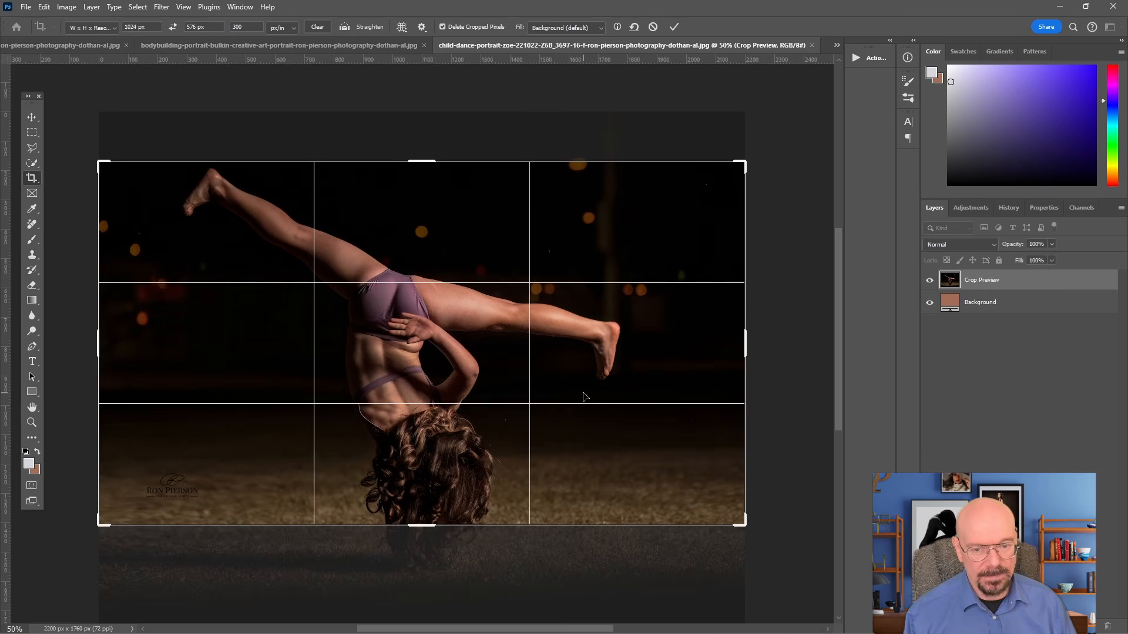
key("Down")
key("Down")
key("Down")
key("Down")
- Try shifting the photo up within the crop frame to include the dancer's hair and the ground below it
key("Up")
key("Up")
key("Up")
key("Up")
key("Up")
key("Up")
key("Up")
key("Up")
key("Up")
key("Up")
key("Up")
key("Up")
key("Up")
key("Up")
key("Up")
key("Up")
key("Up")
key("Up")
key("Up")
key("Up")
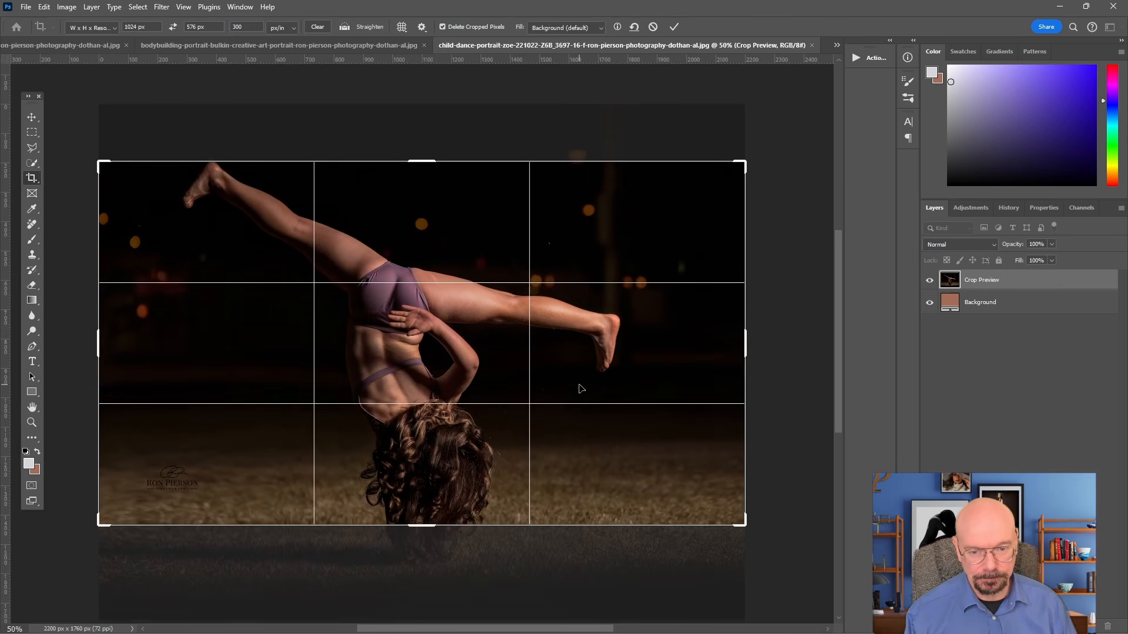
key("Up")
key("Up")
key("Up")
key("Up")
key("Up")
key("Up")
key("Up")
key("Up")
key("Up")
key("Up")
key("Up")
key("Up")
key("Up")
key("Up")
key("Up")
key("Up")
key("Up")
key("Up")
key("Up")
key("Up")
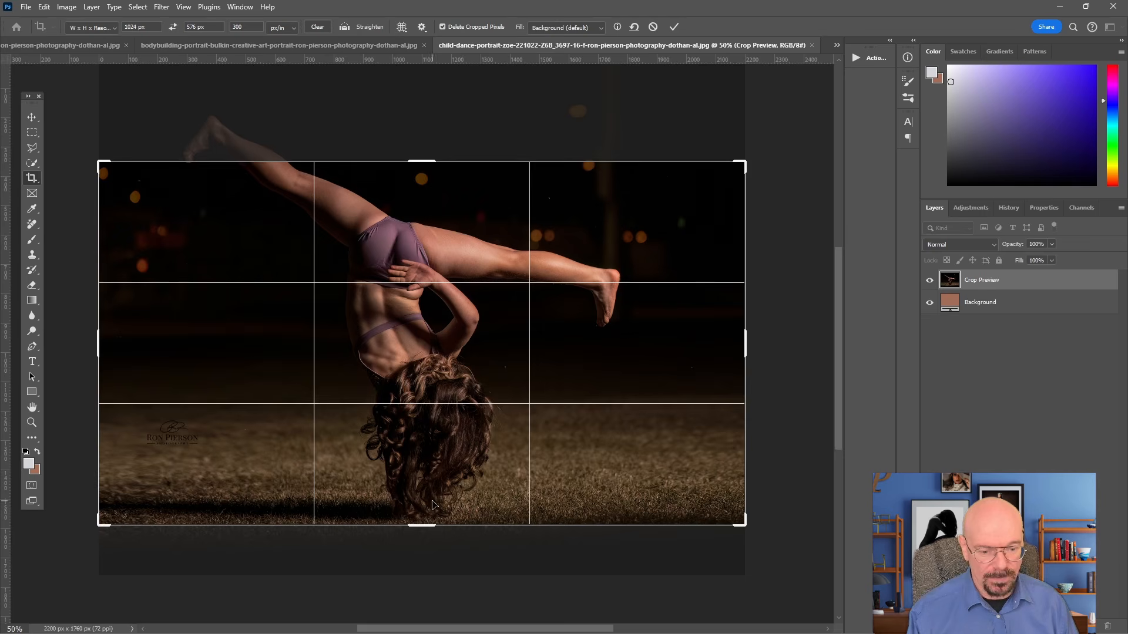
- Shift the photo back down until the raised foot is fully inside the frame, and apply the 1024 x 576 px crop
key("Down")
key("Down")
key("Down")
key("Down")
key("Down")
key("Down")
key("Down")
key("Down")
key("Down")
key("Down")
key("Down")
key("Down")
key("Down")
key("Down")
key("Down")
key("Down")
key("Down")
key("Down")
key("Down")
key("Down")
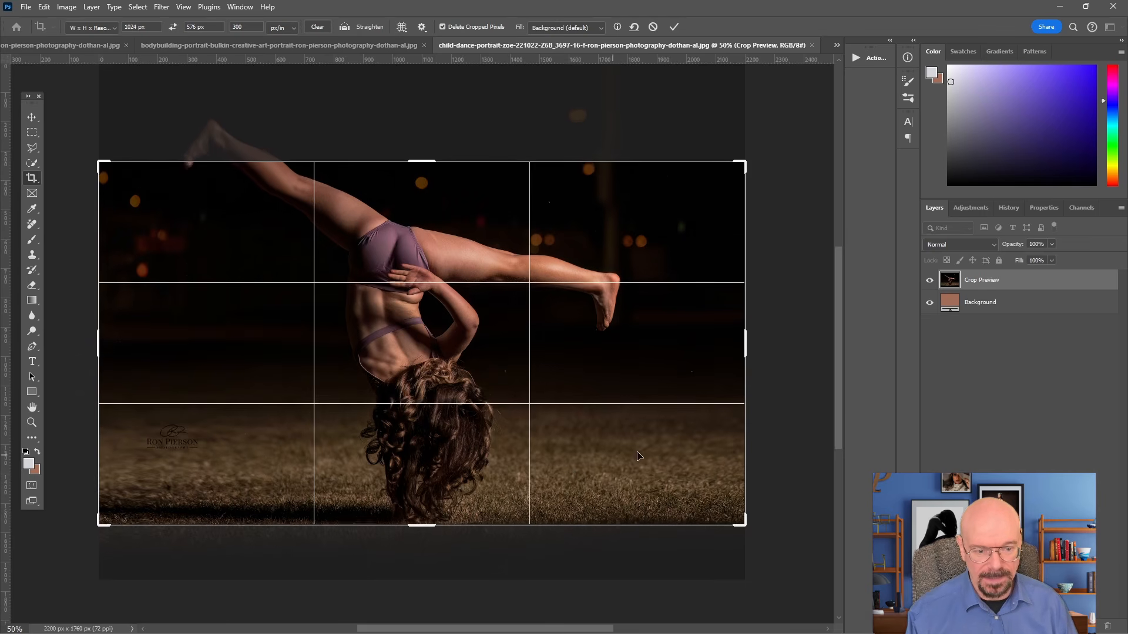
key("Down")
key("Down")
key("Down")
key("Down")
key("Down")
key("Down")
key("Down")
key("Down")
key("Down")
key("Down")
key("Down")
key("Down")
key("Down")
key("Down")
key("Down")
key("Down")
key("Down")
key("Down")
key("Down")
key("Down")
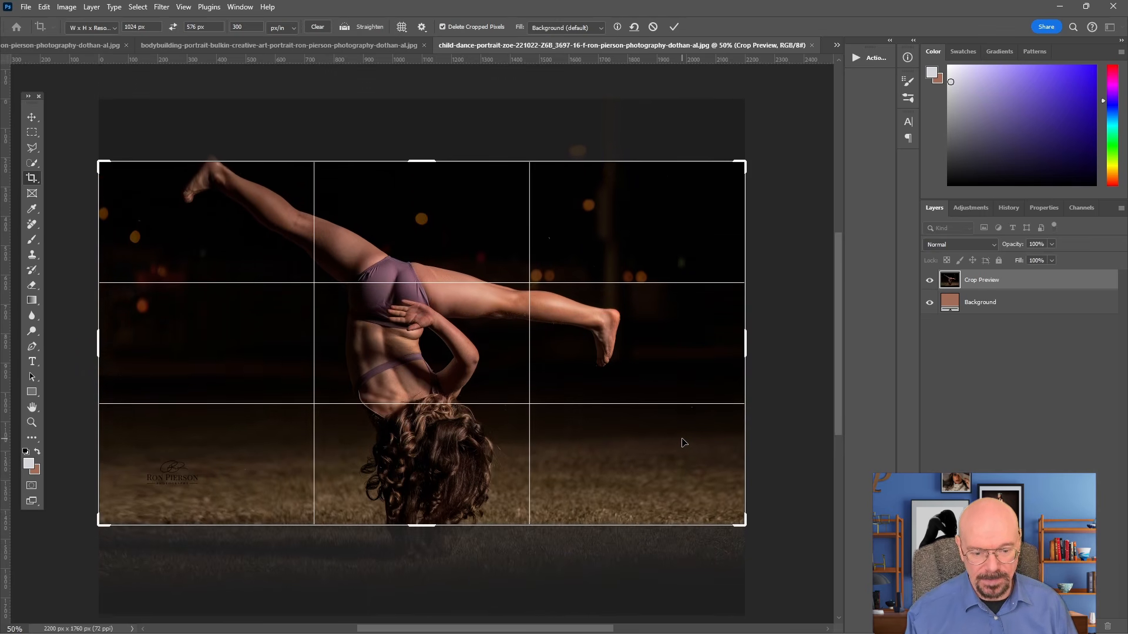
key("Down")
key("Down")
key("Down")
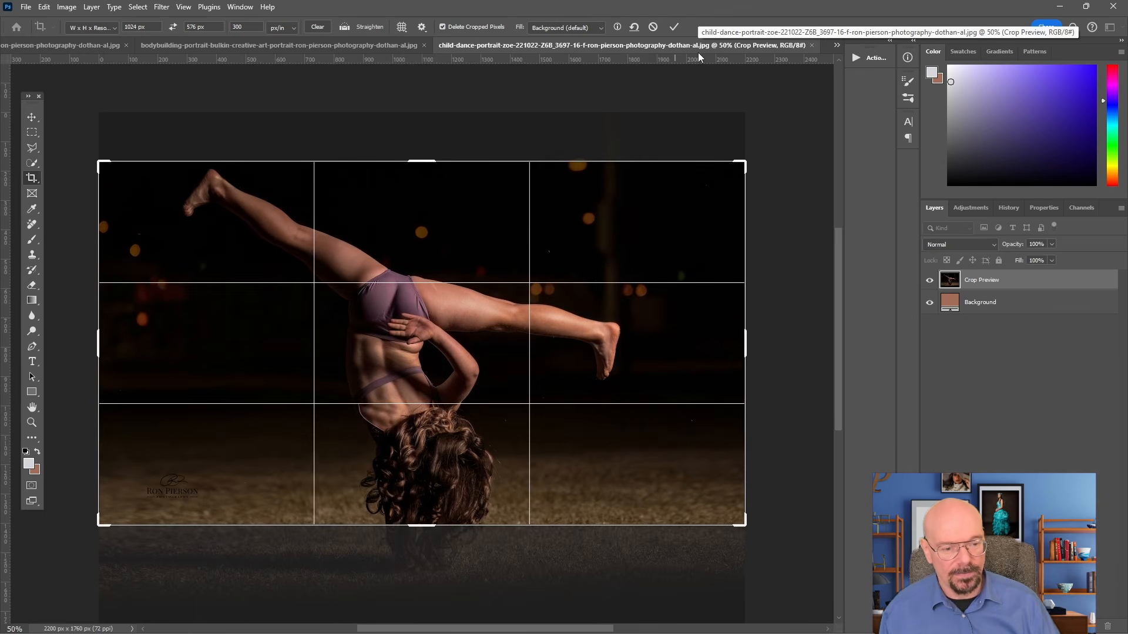
left_click(674, 28)
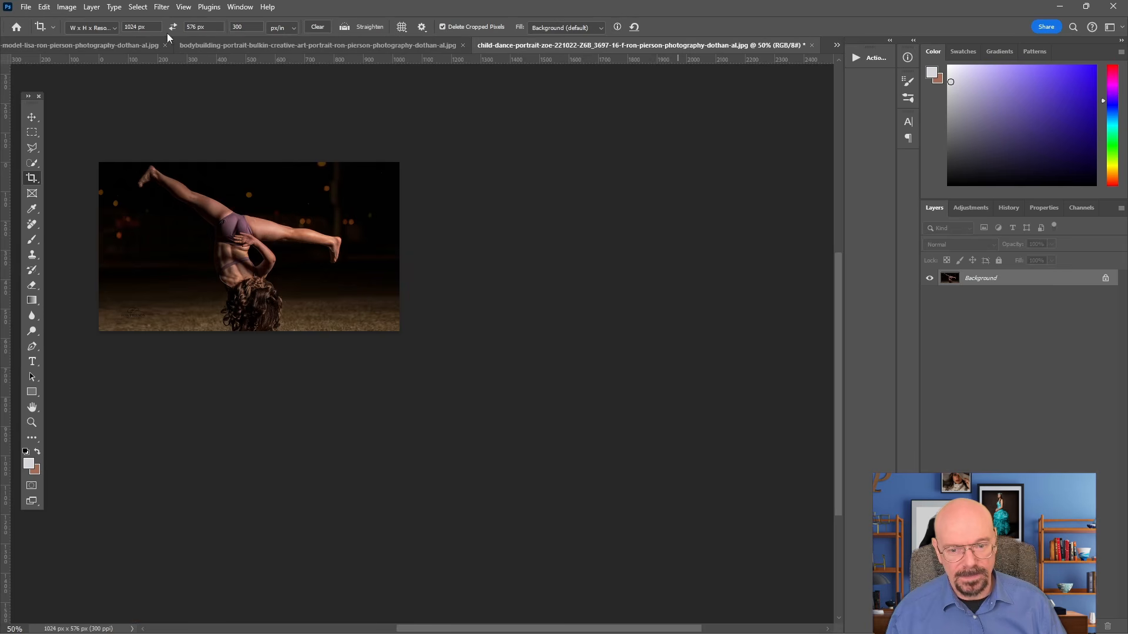
- Export the cropped 1024 x 576 dance photo for the web as a quality 100 JPEG in the samples folder, named as the seventh sample
left_click(24, 7)
mouse_move(117, 214)
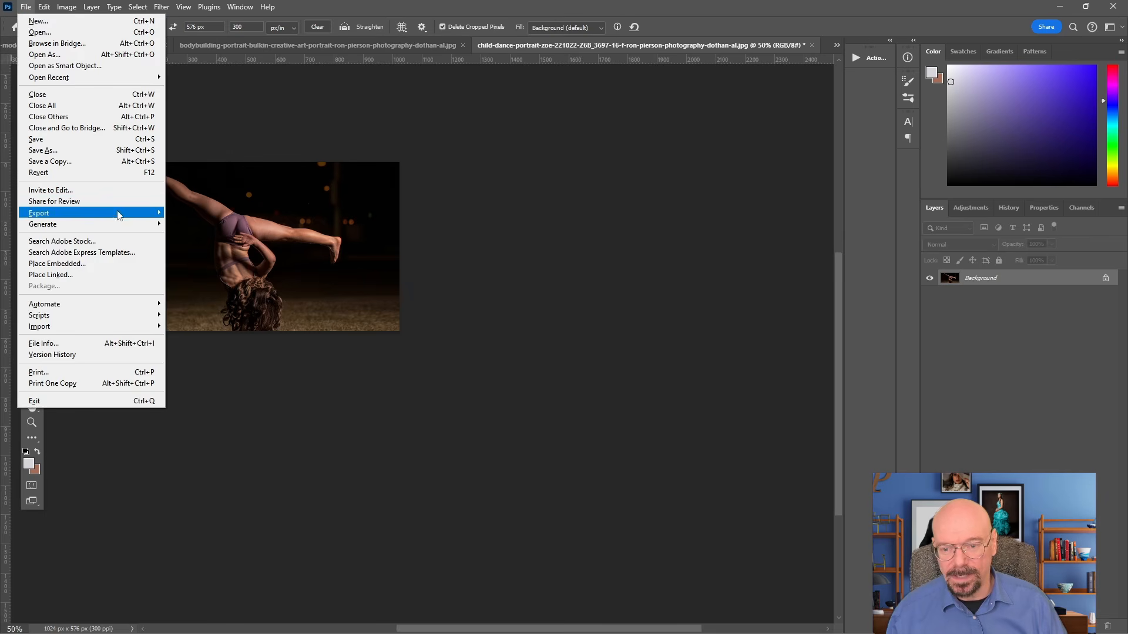
left_click(235, 256)
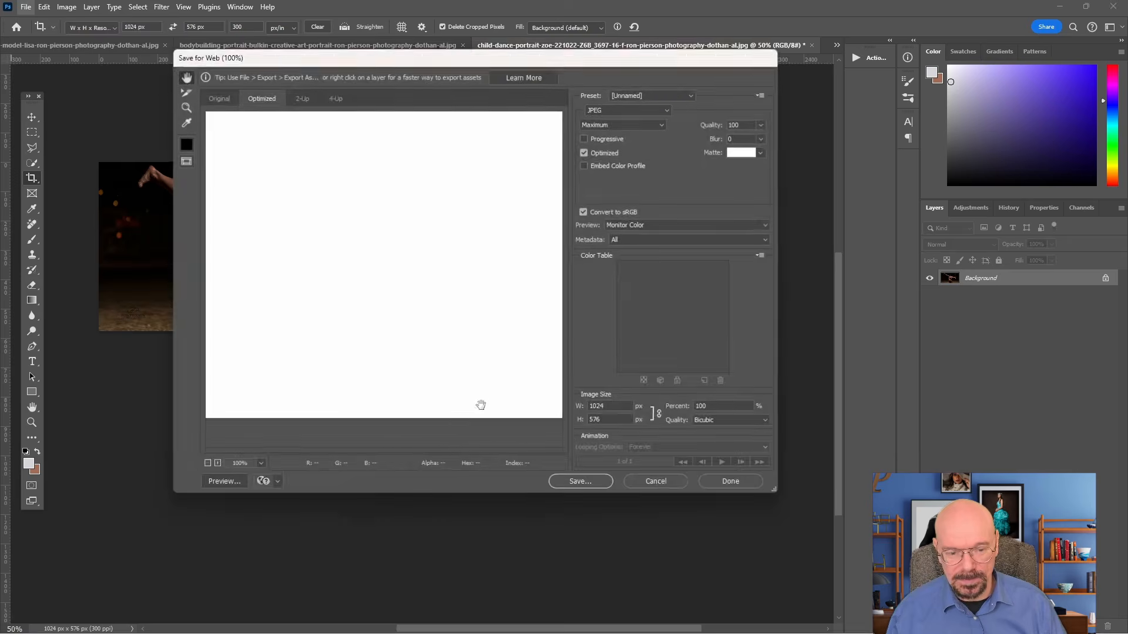
left_click(594, 483)
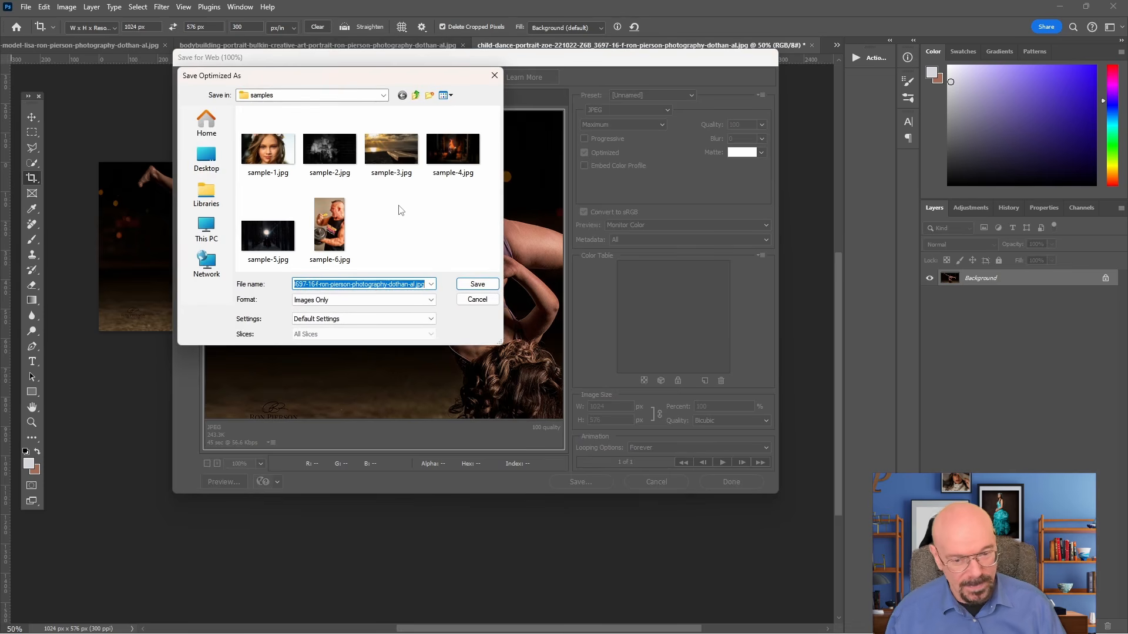
type("sample7")
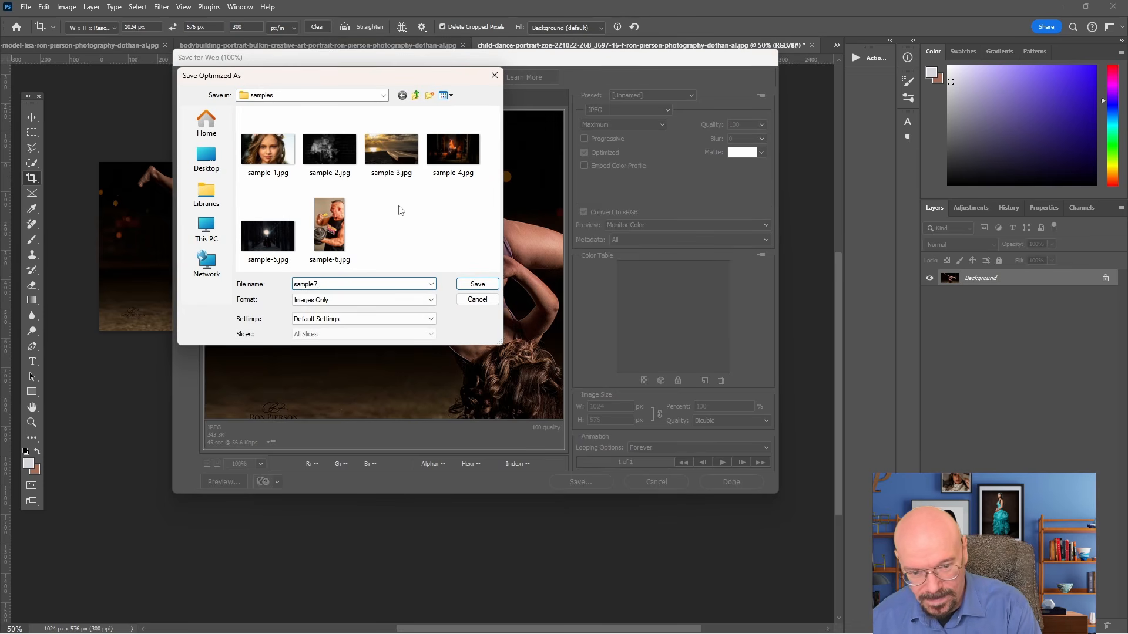
key("BackSpace")
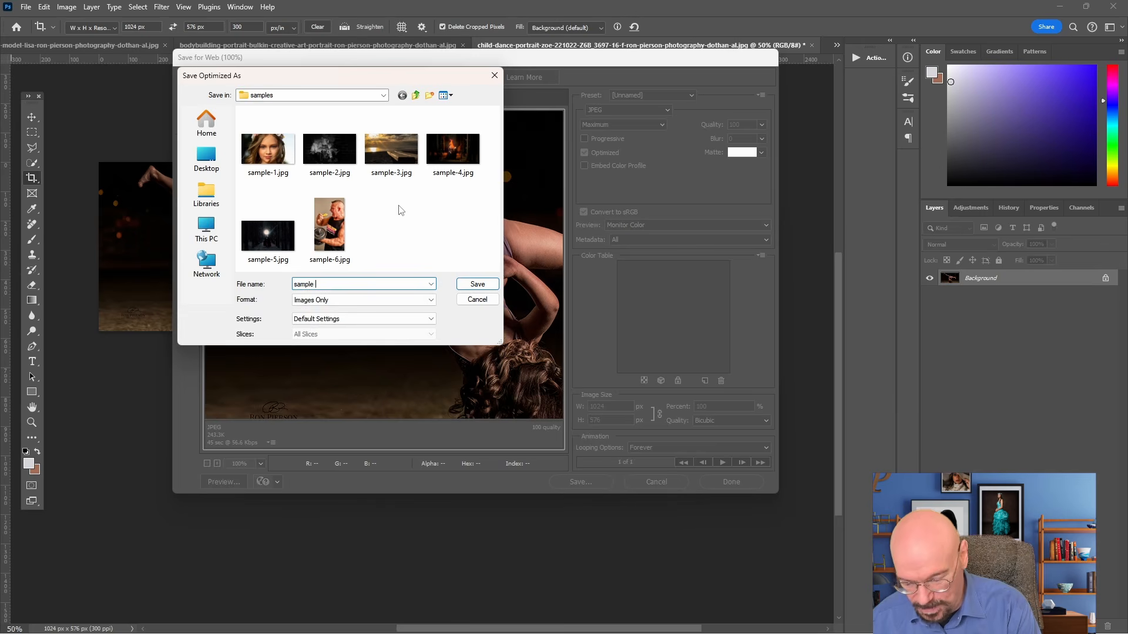
key("Return")
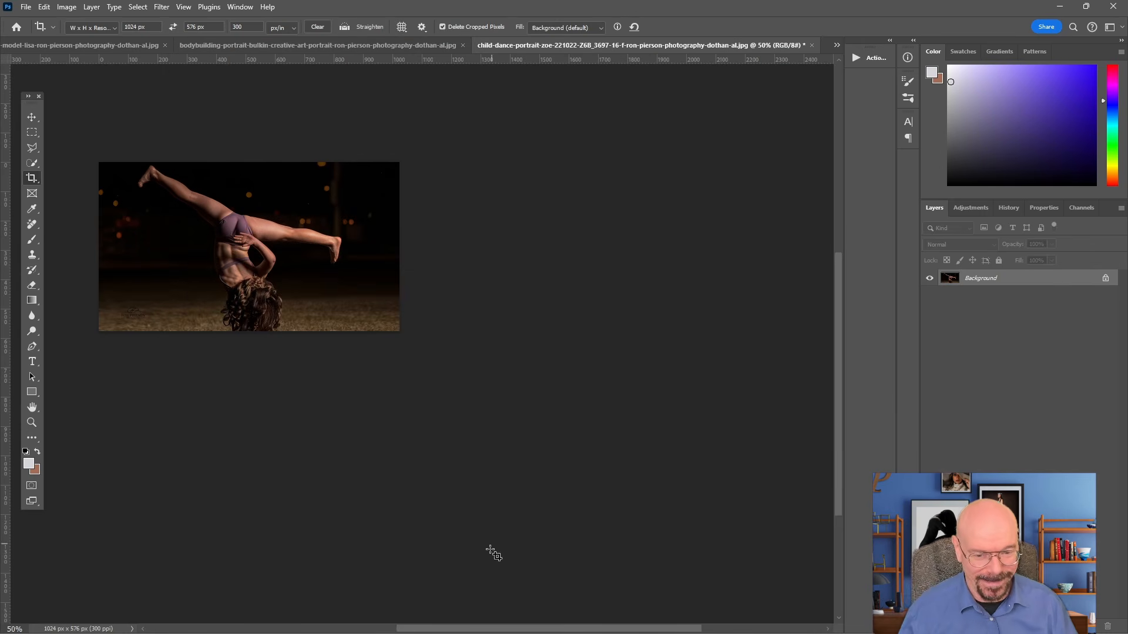
- Switch to the Stable Diffusion web UI and replace the SVD input image with the newly exported dance photo
mouse_move(511, 633)
left_click(719, 623)
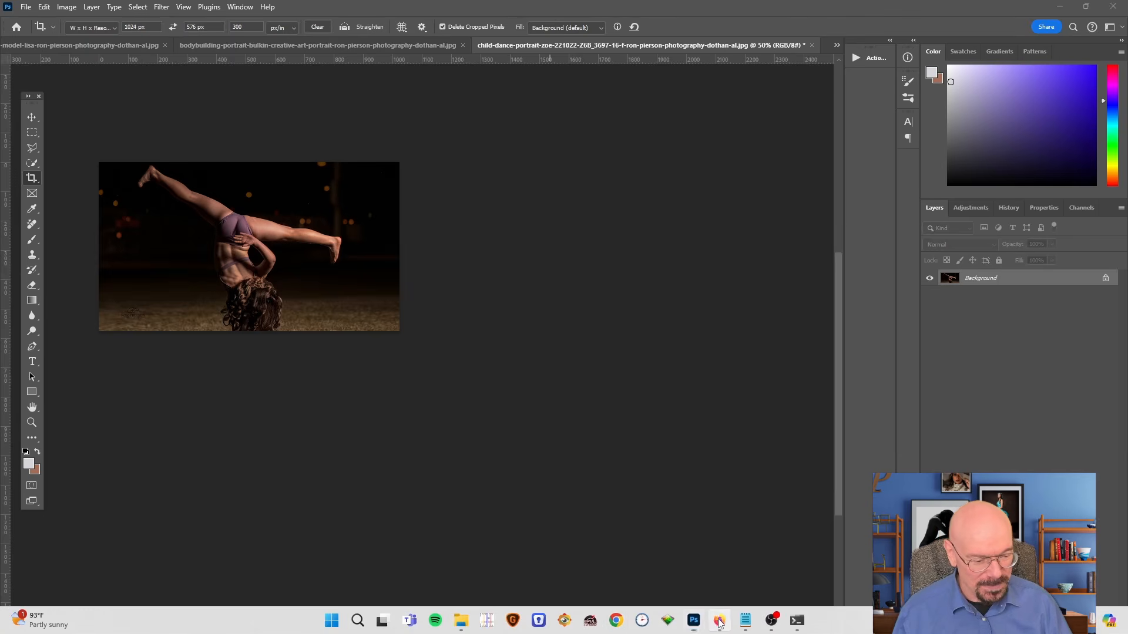
left_click(548, 159)
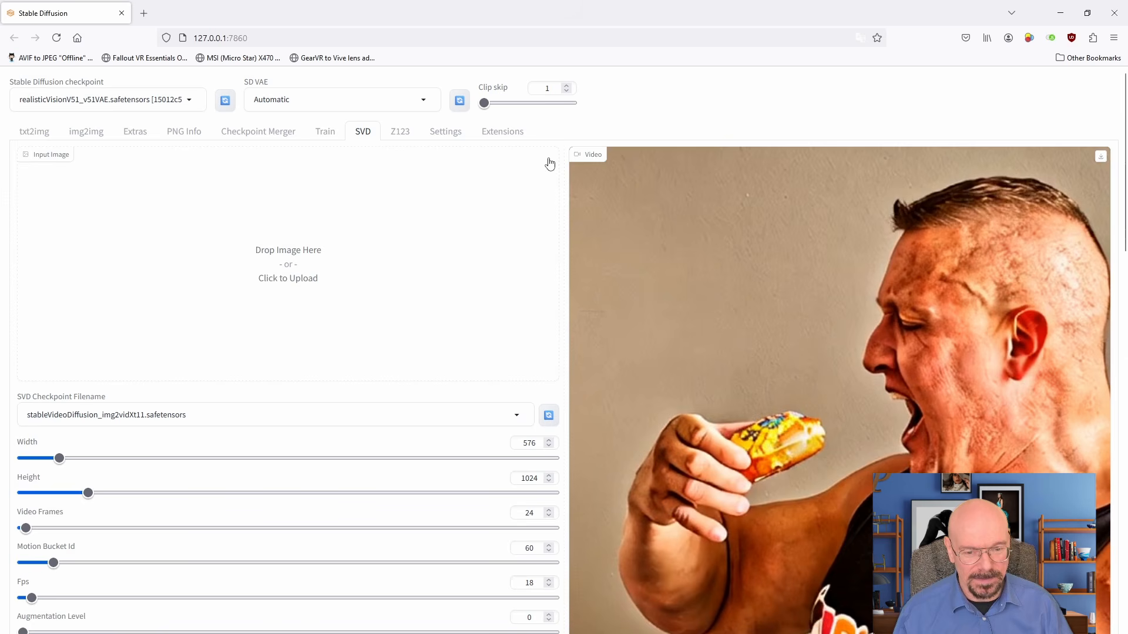
left_click(274, 257)
left_click(650, 281)
left_click(783, 522)
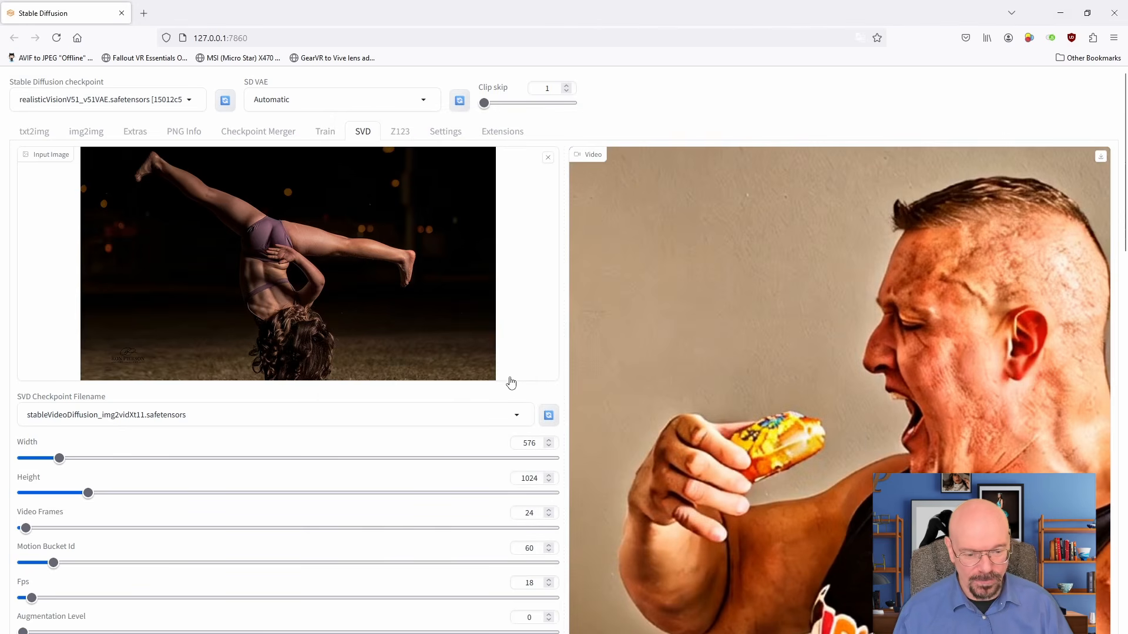
- Set the SVD video size to a width of 1024 and a height of 576
left_click_drag(519, 443, 555, 449)
type("1024")
left_click_drag(520, 480, 582, 469)
type("576")
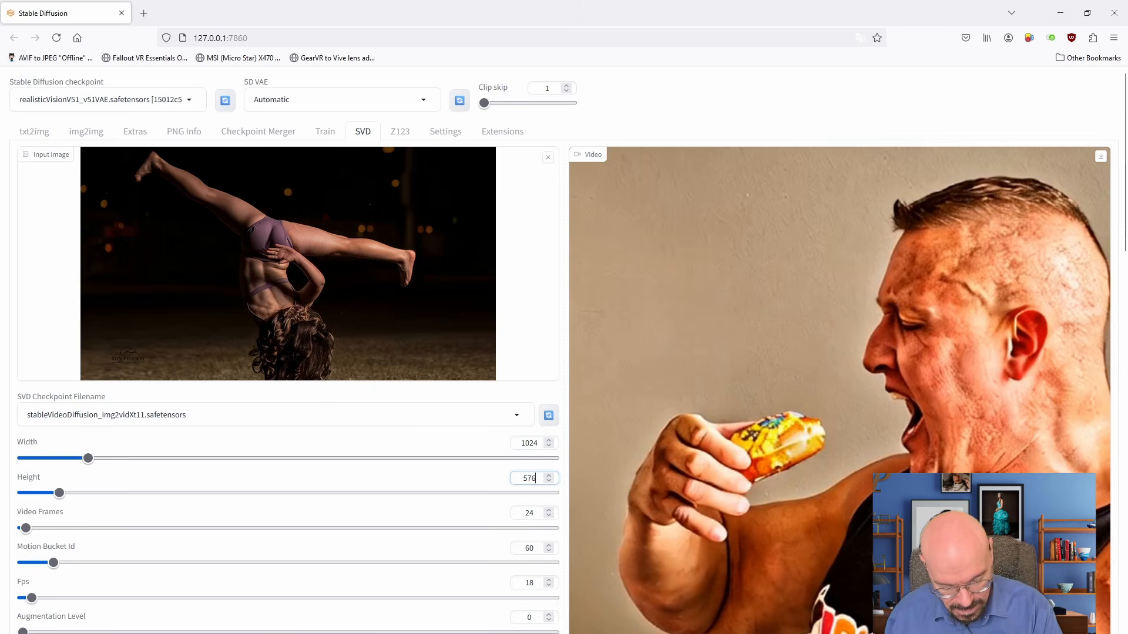
- Set the SVD video frames to 36 and the frame rate to 12 fps
scroll(464, 484, "down", 2)
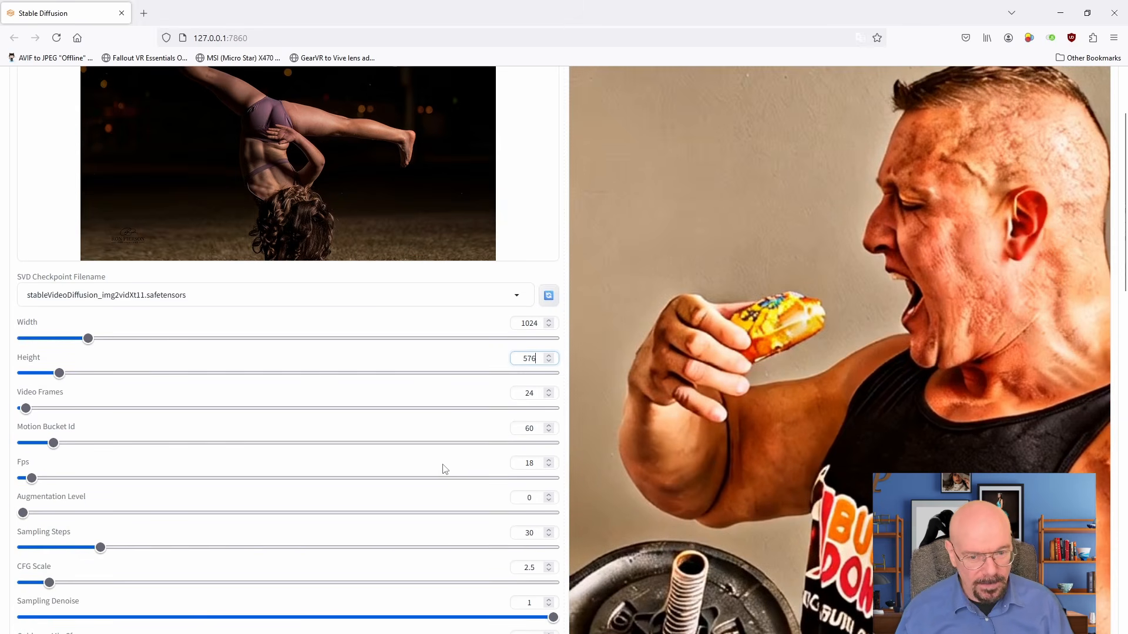
scroll(444, 468, "up", 2)
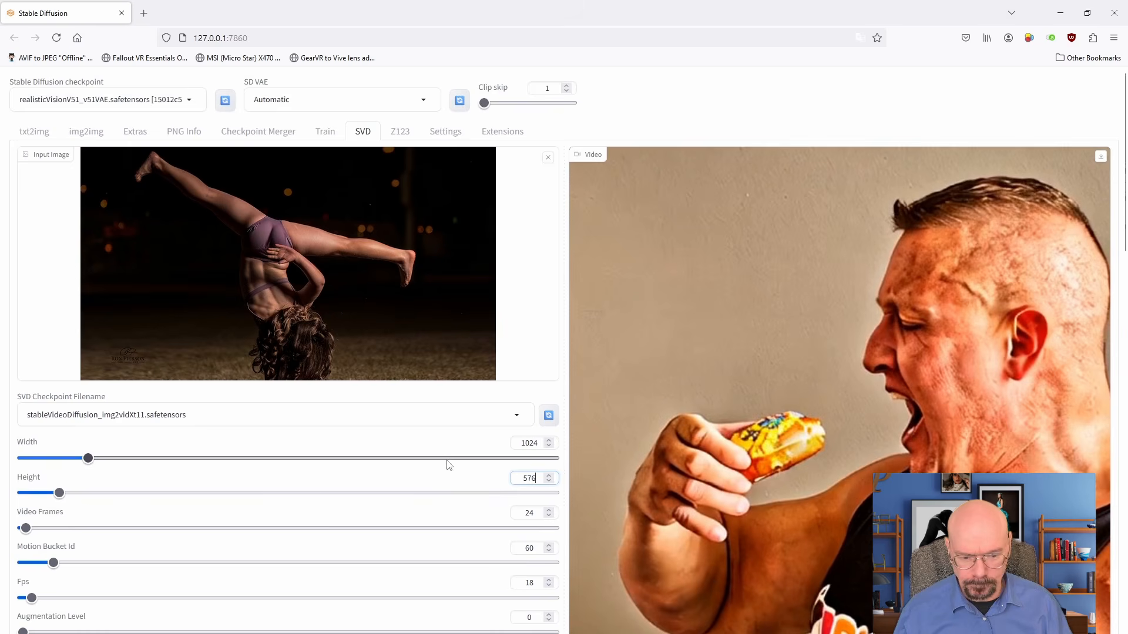
scroll(449, 465, "down", 1)
left_click(522, 453)
type("36")
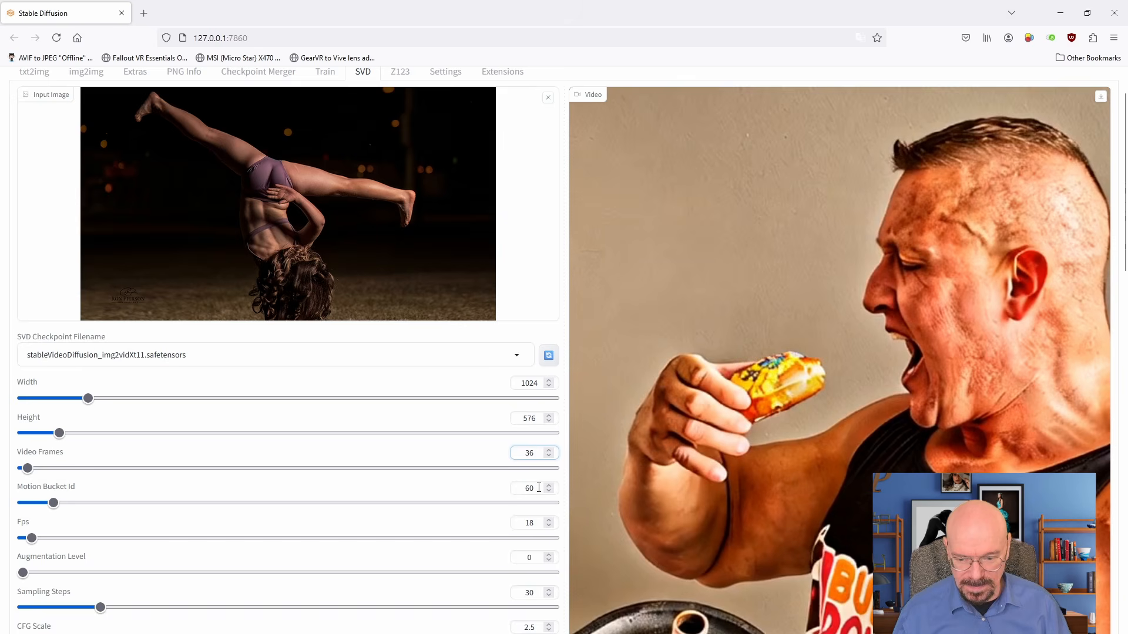
left_click_drag(535, 523, 499, 522)
type("12")
- Start Free Stopwatch, generate the video from the dance photo, and stop the timing once the result is ready
scroll(433, 448, "down", 8)
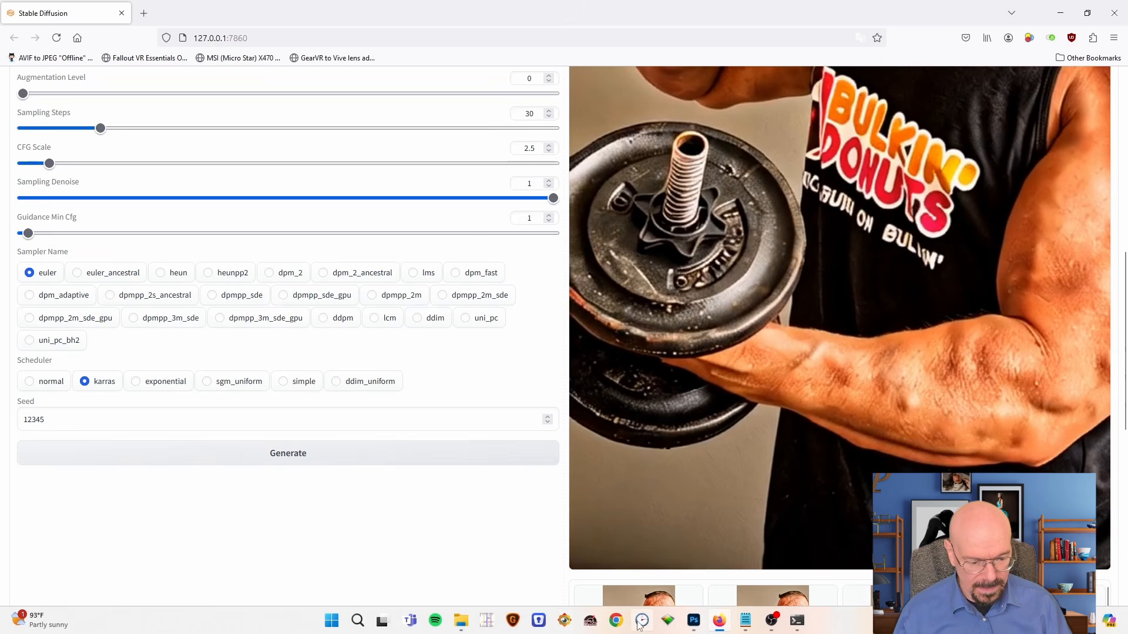
left_click(642, 621)
left_click(389, 461)
left_click(463, 464)
scroll(607, 442, "up", 10)
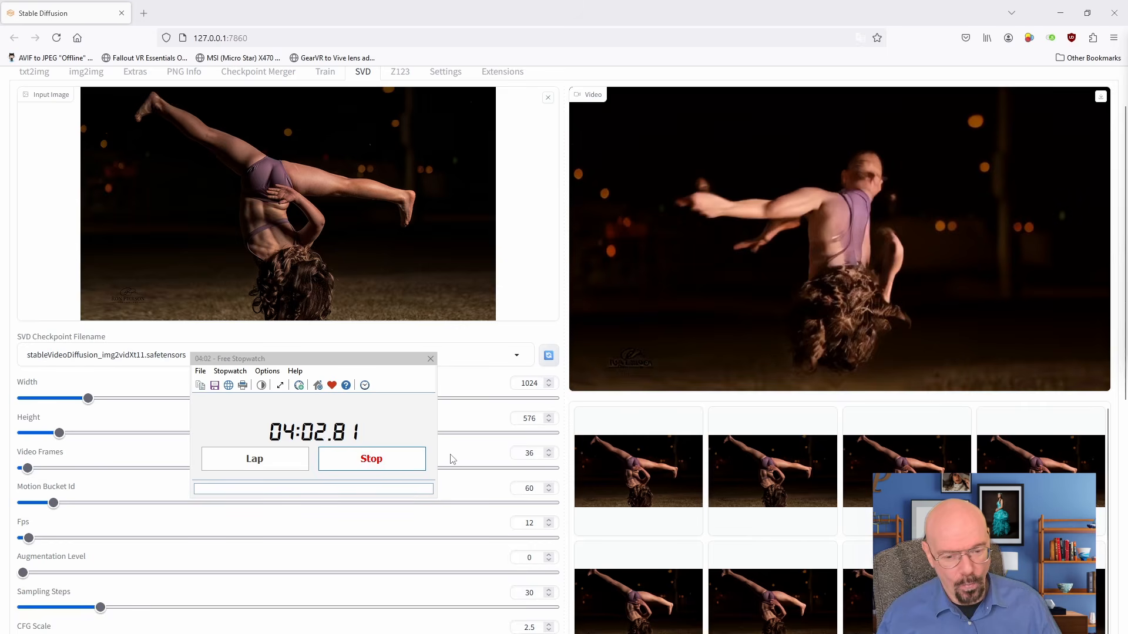
left_click(388, 461)
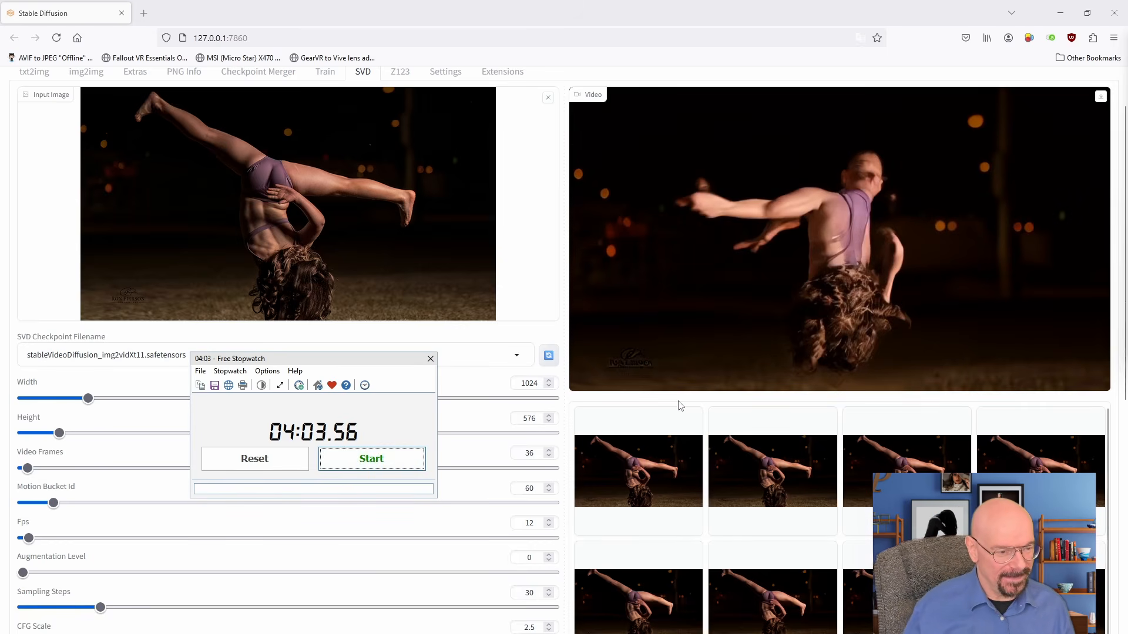
- Replay the generated 36-frame video to review its motion, and reset and close the stopwatch
left_click(588, 376)
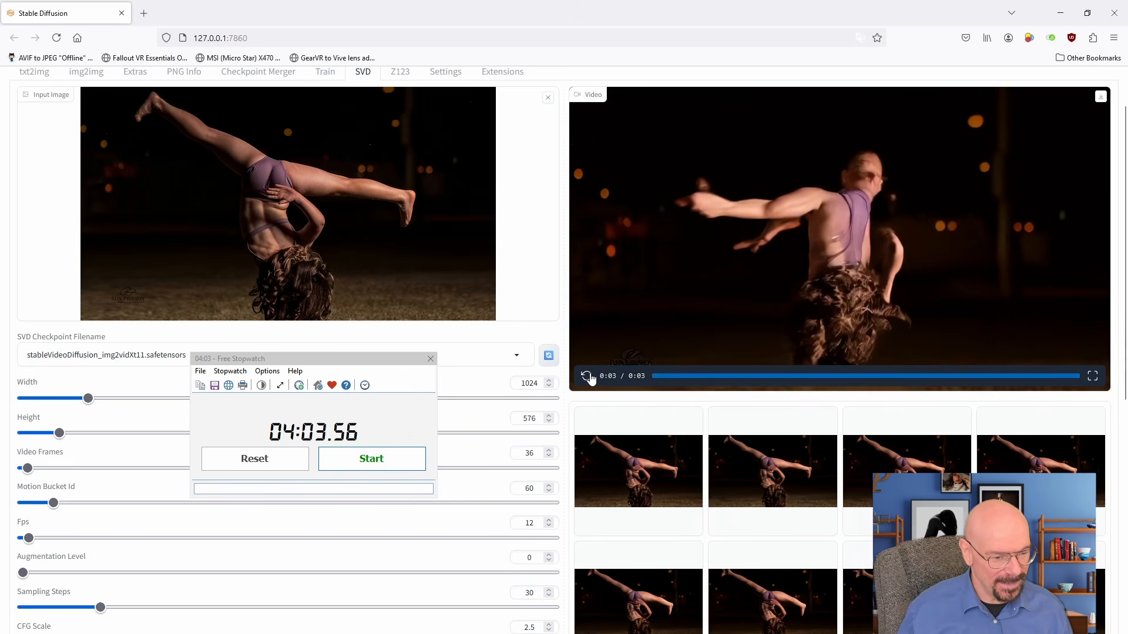
left_click(588, 377)
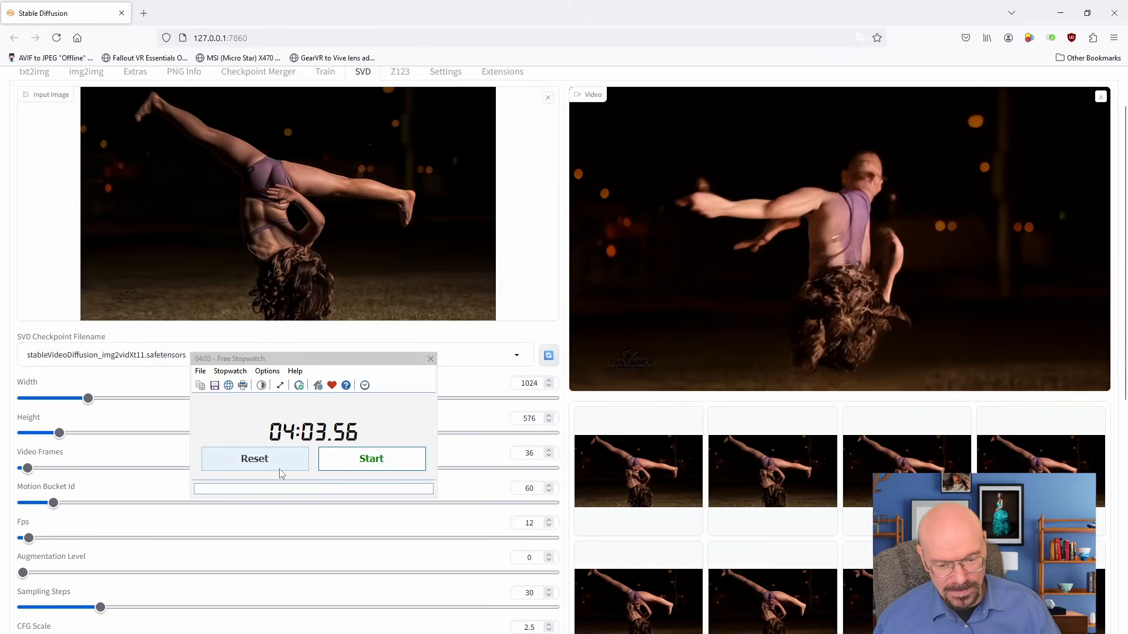
left_click(307, 459)
left_click(430, 359)
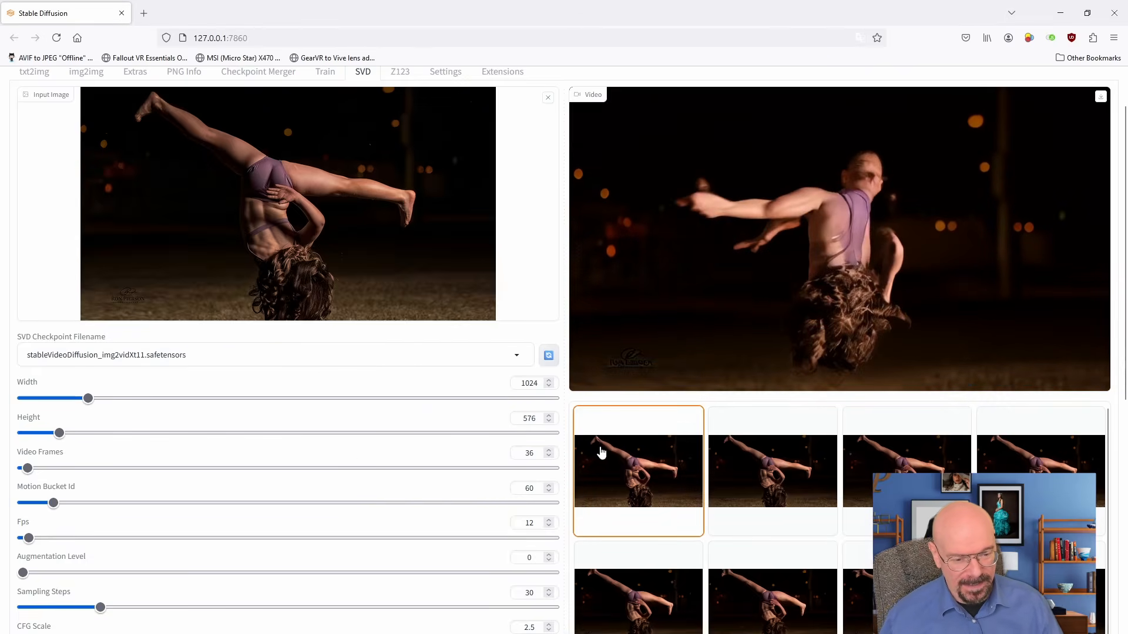
- Lower the SVD video frames to 24 and the motion bucket ID to 20
double_click(529, 453)
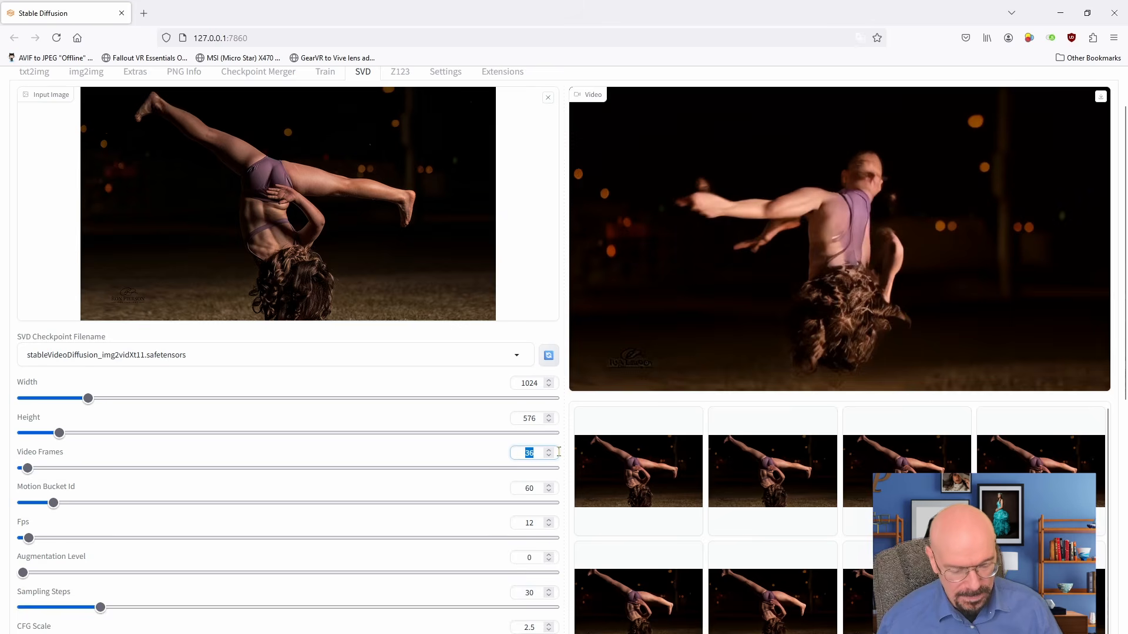
type("24")
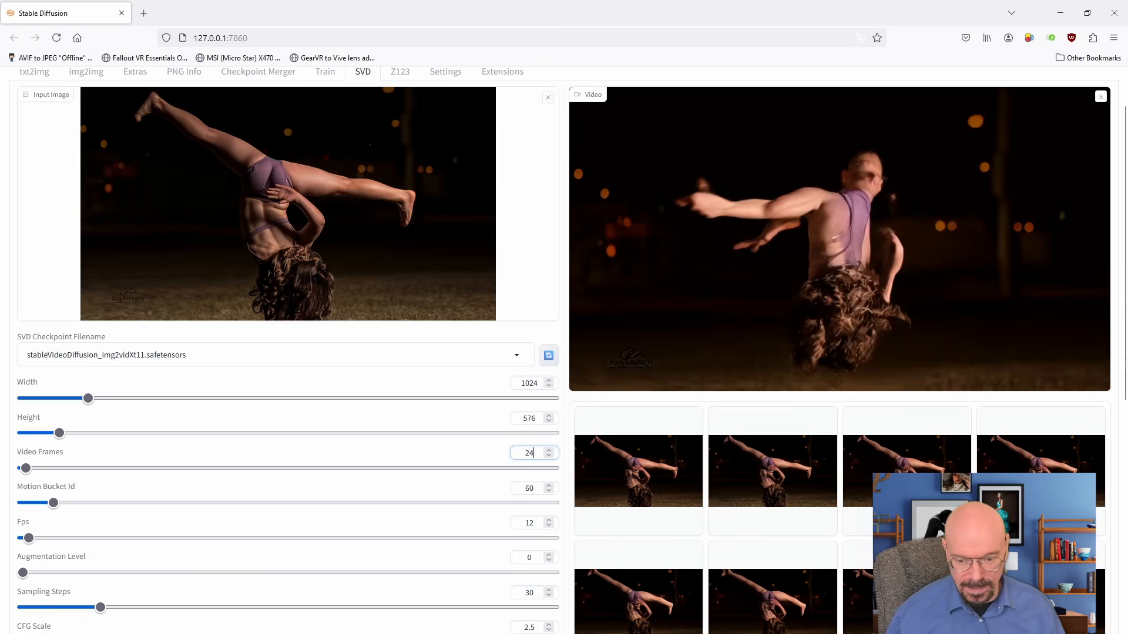
double_click(529, 488)
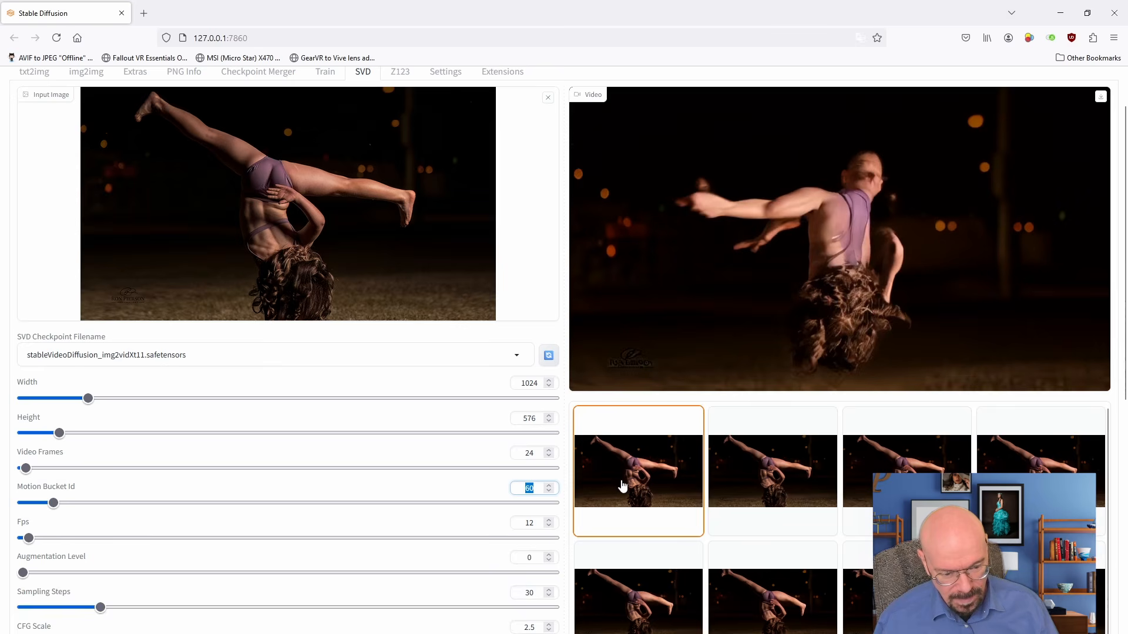
type("20")
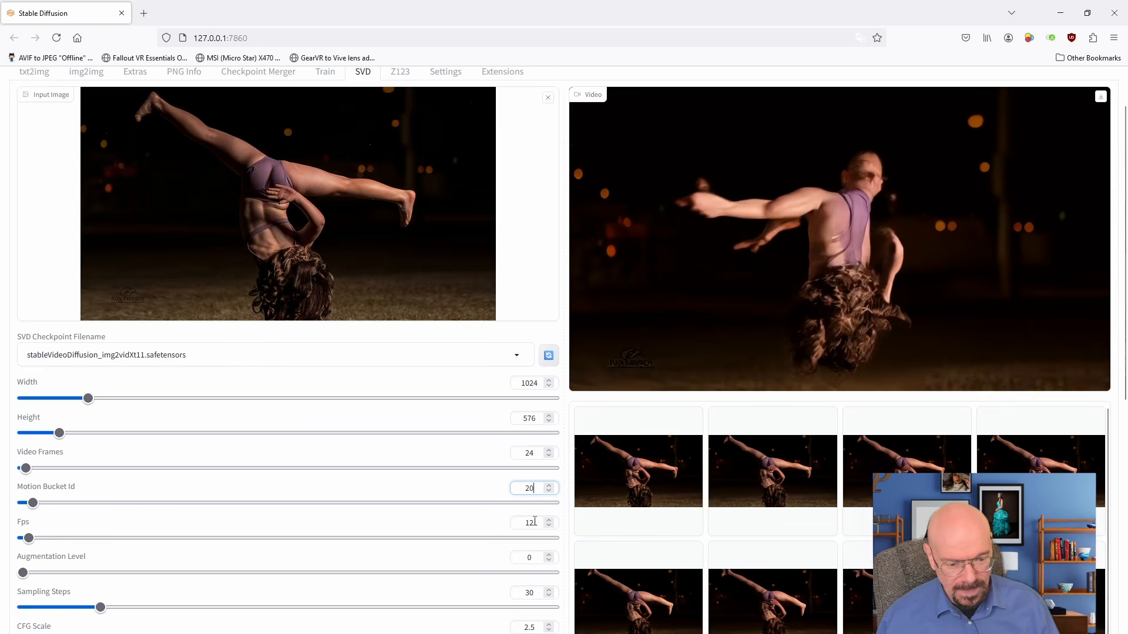
- Change the seed for the dance video generation to 30000
scroll(491, 536, "down", 7)
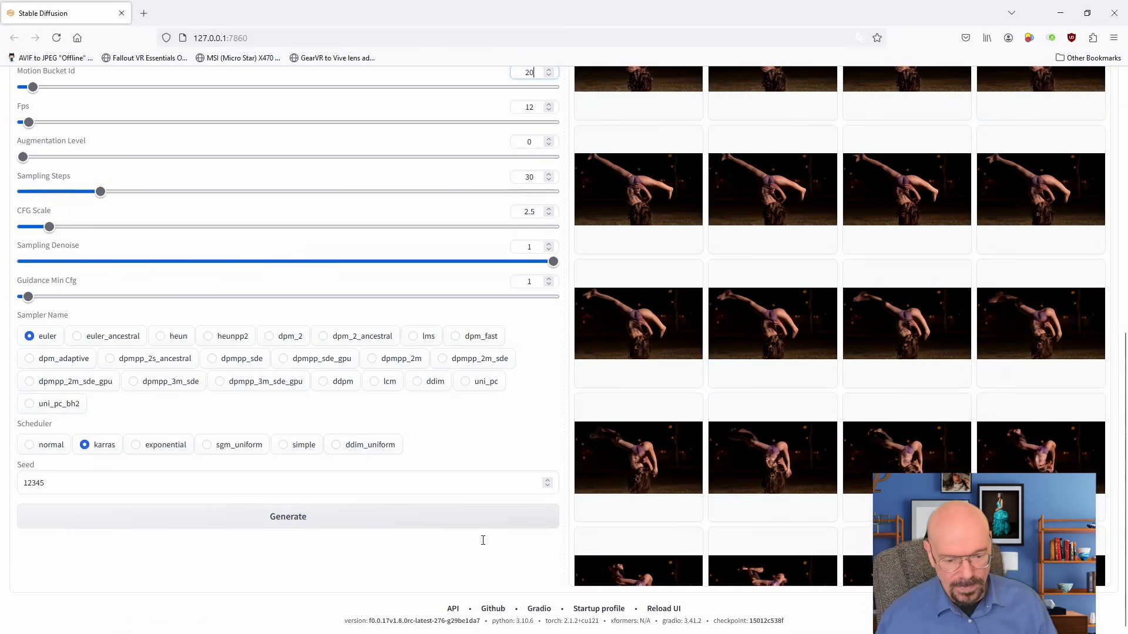
left_click(301, 524)
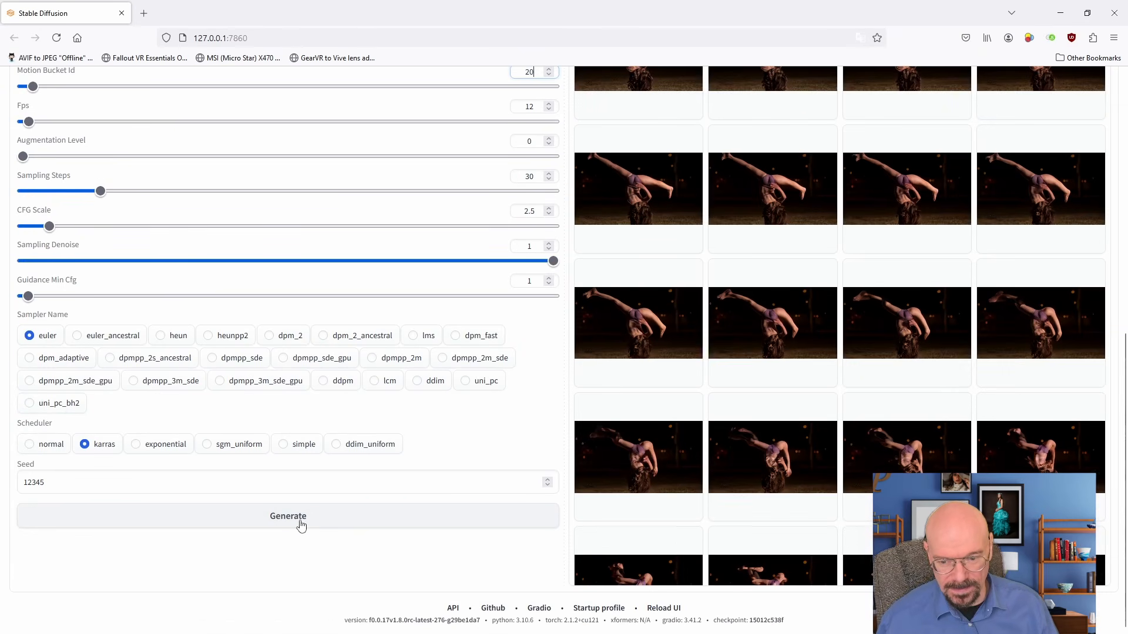
double_click(71, 480)
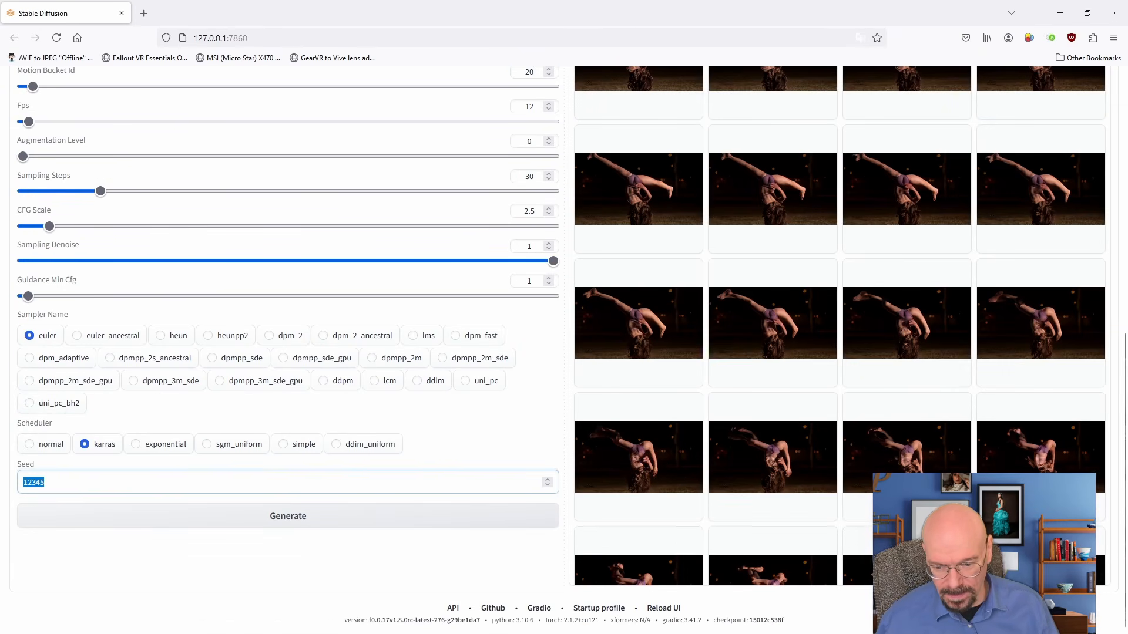
type("30000")
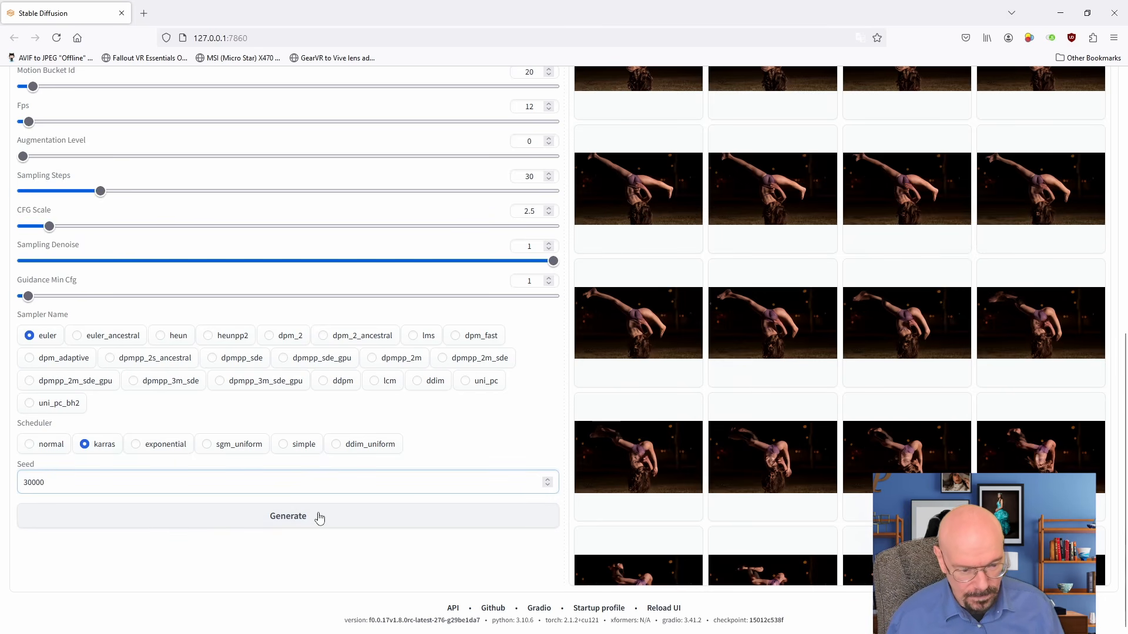
- Generate the dance video with the new settings while timing the run in Free Stopwatch, and reset and close the stopwatch when done
mouse_move(728, 609)
left_click(645, 627)
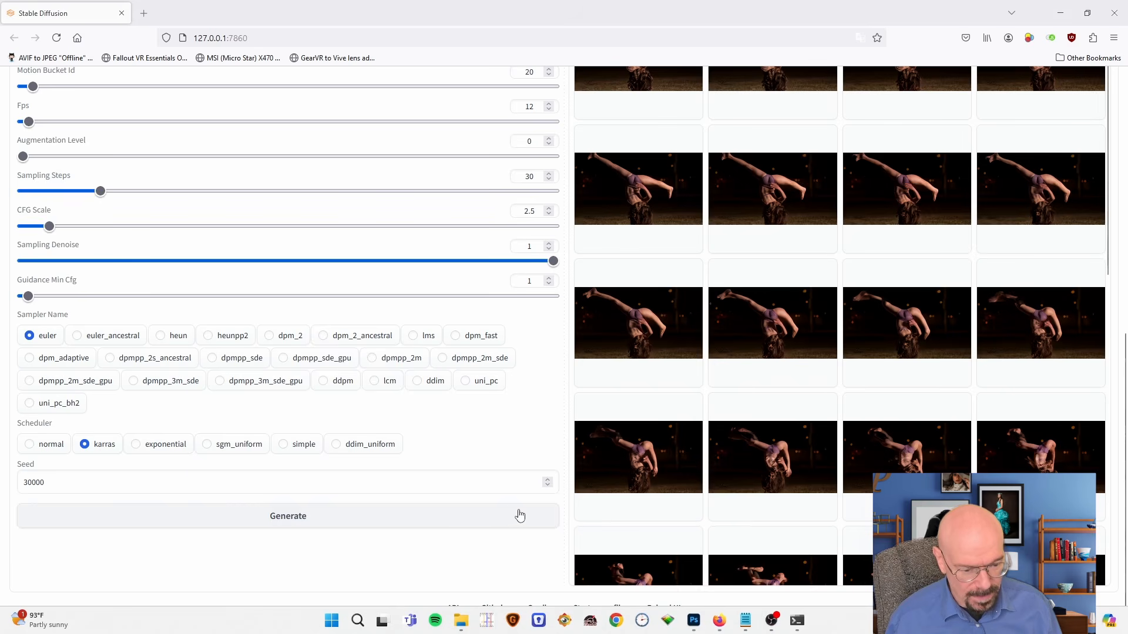
left_click(388, 459)
left_click(323, 525)
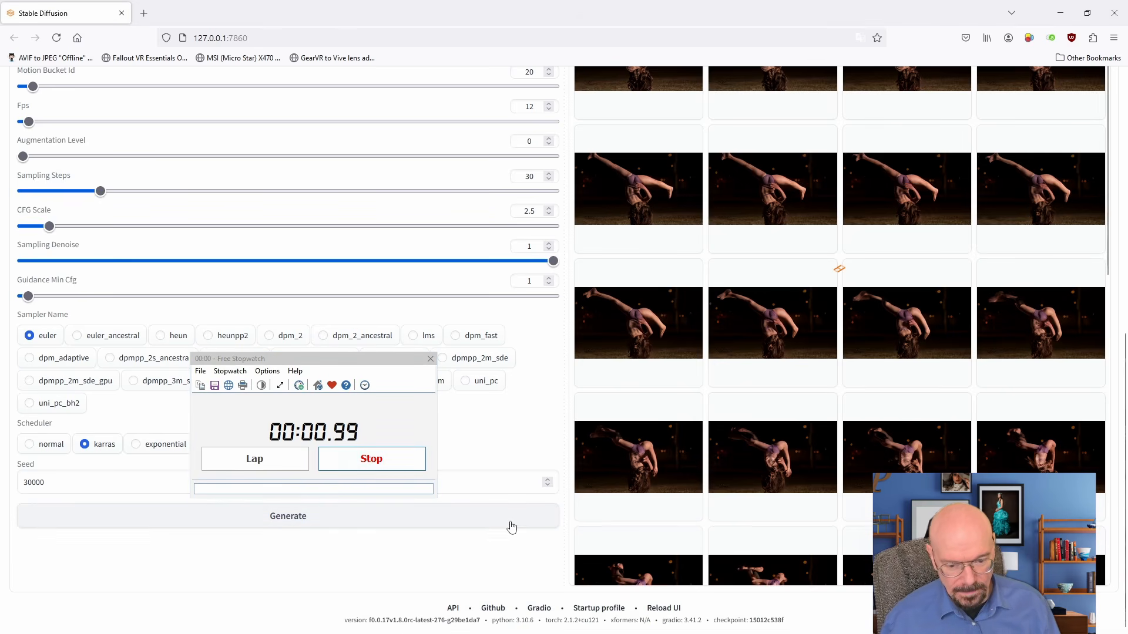
scroll(509, 352, "up", 8)
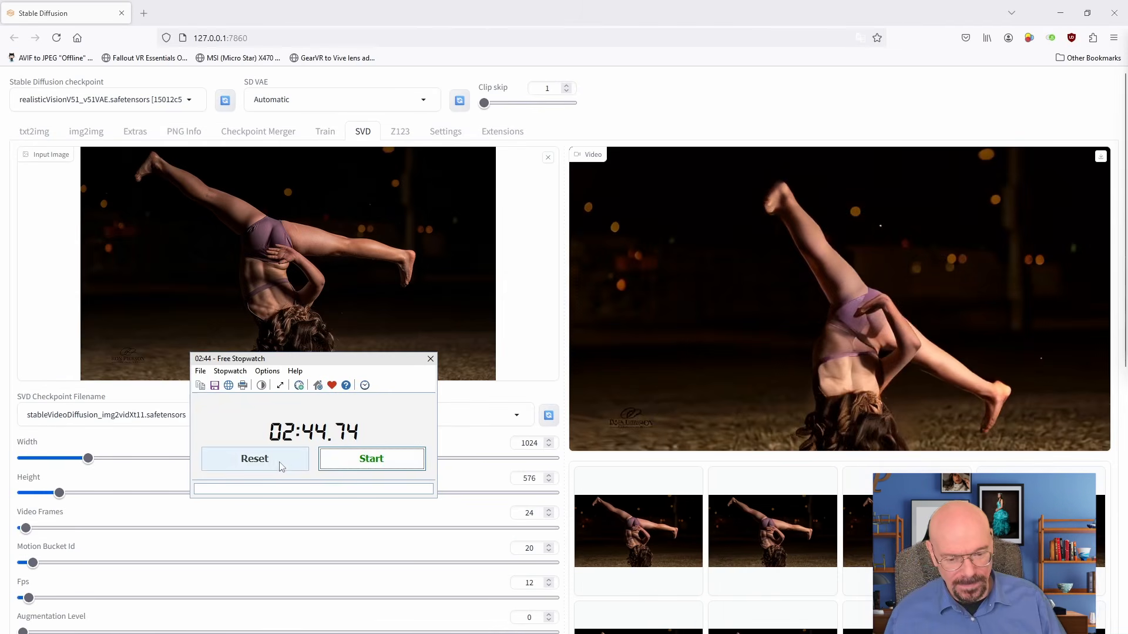
left_click(280, 465)
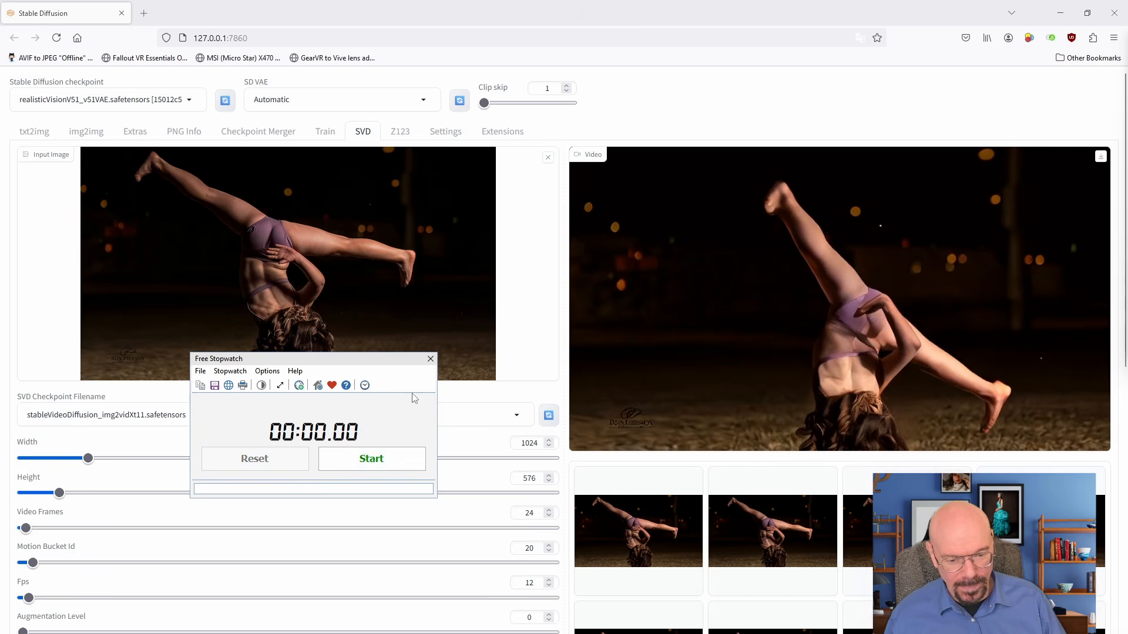
left_click(430, 358)
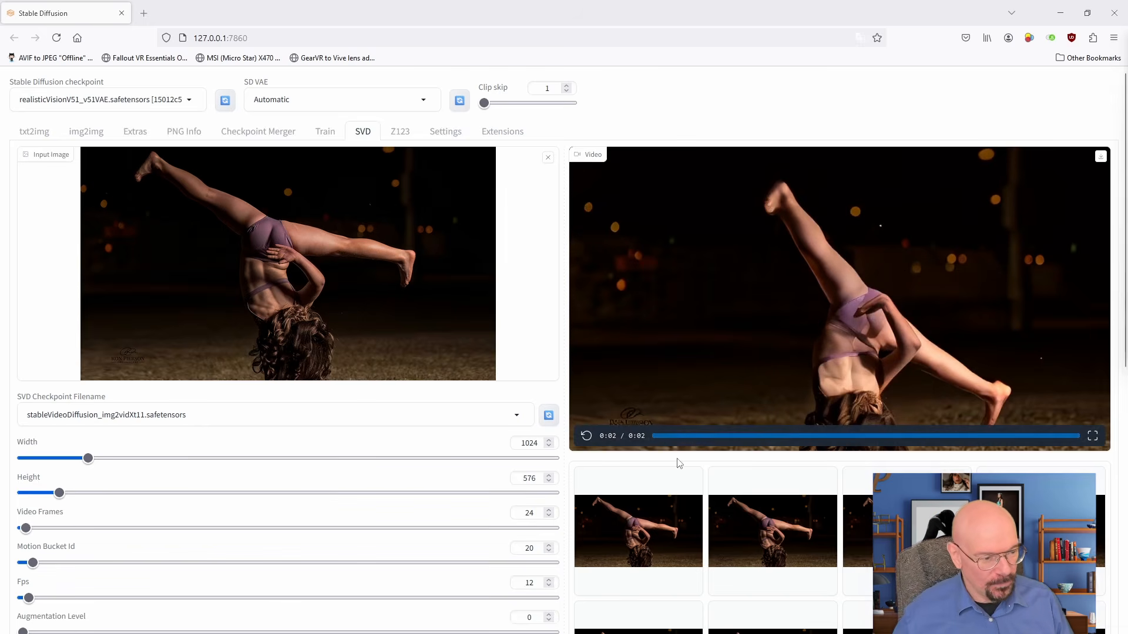
- Replay the newly generated 24-frame video several times to examine the dancer's motion
left_click(586, 436)
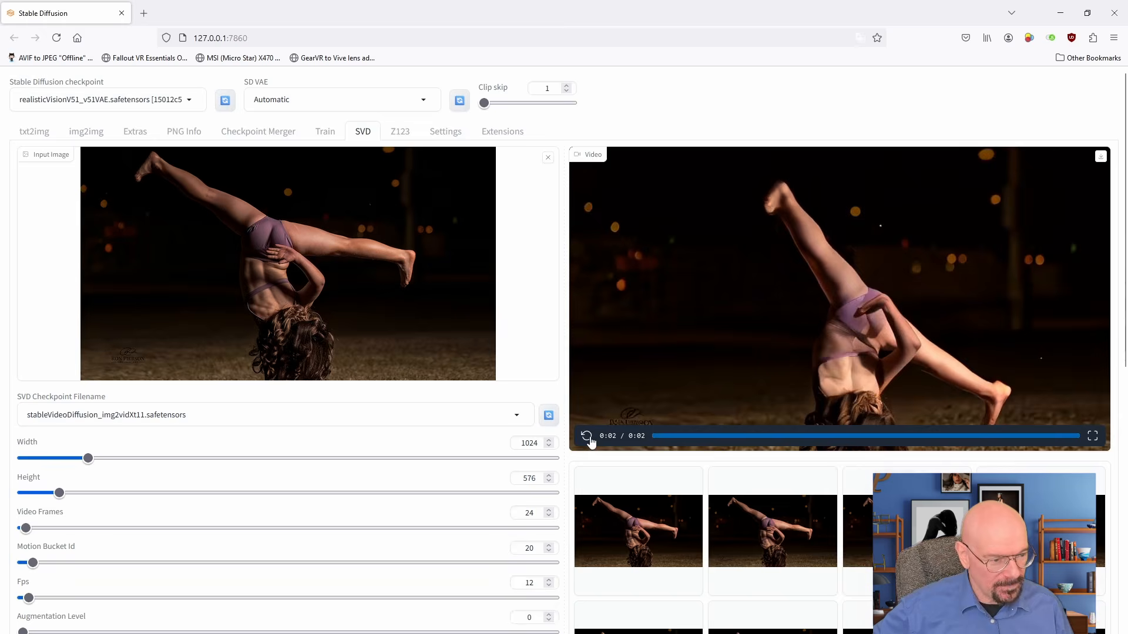
left_click(587, 437)
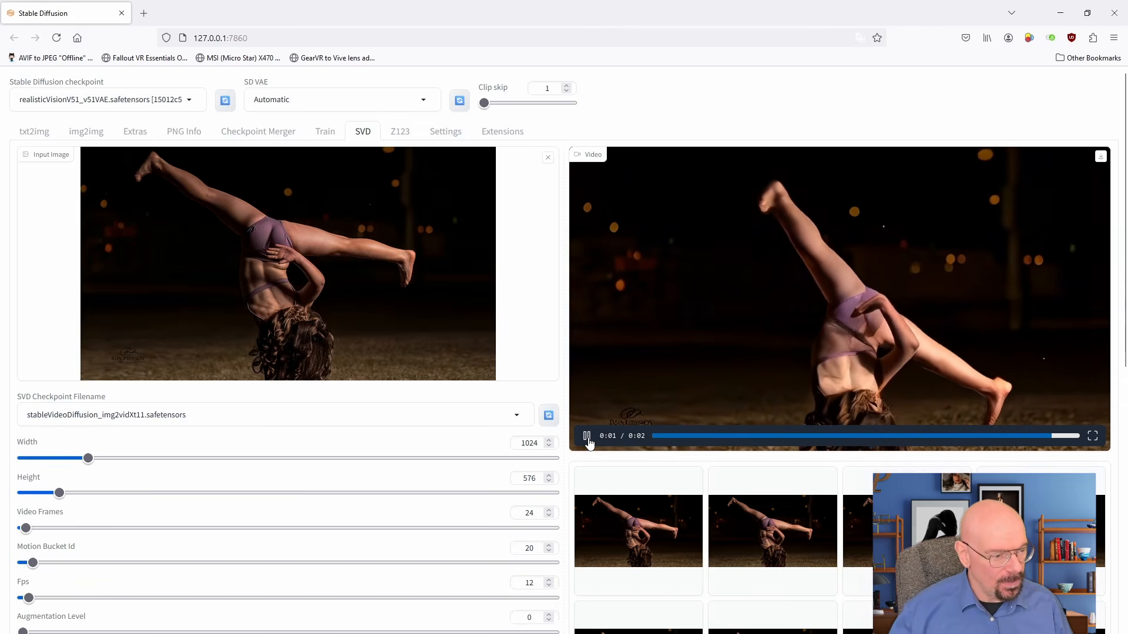
left_click(586, 439)
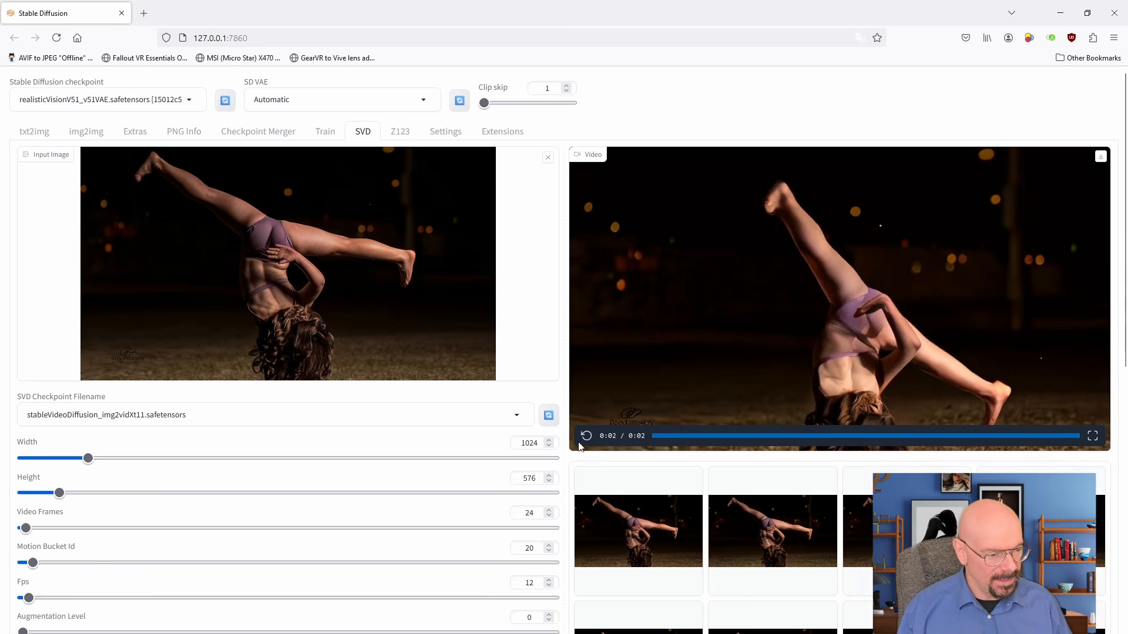
- Replay the dance video once more and open the Christmas portrait from the pool folder in Photoshop
left_click(587, 439)
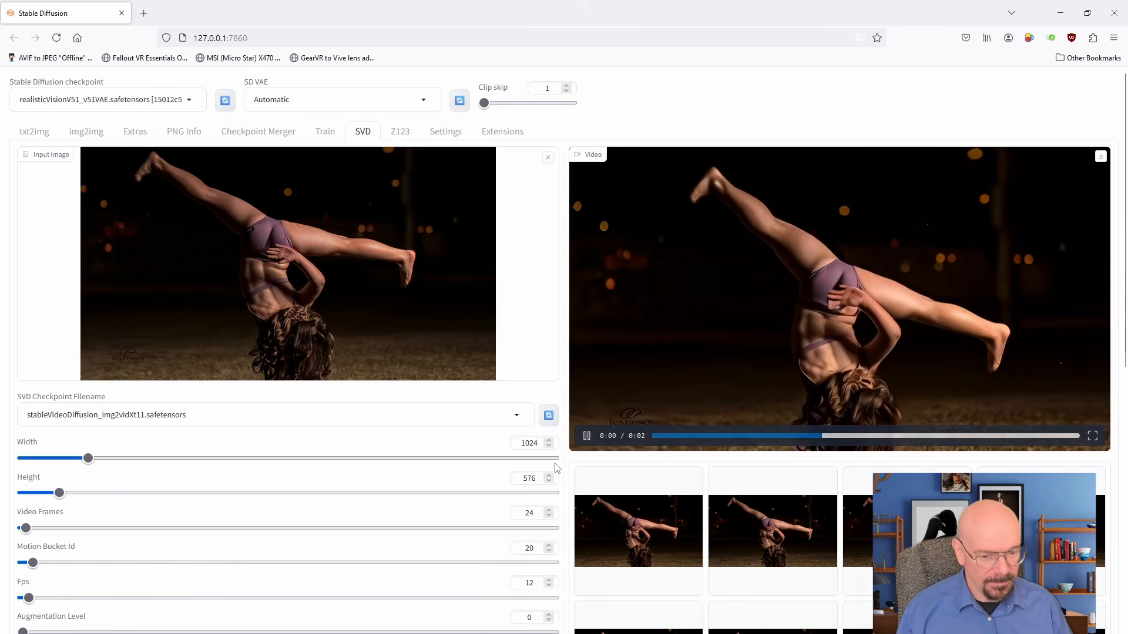
mouse_move(561, 632)
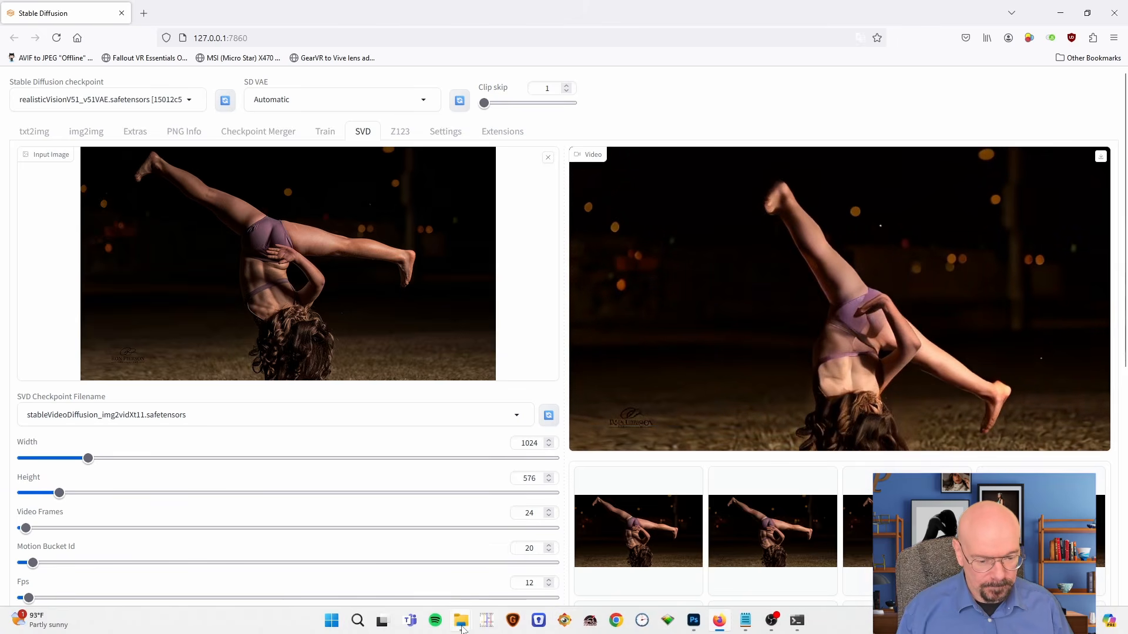
mouse_move(462, 629)
left_click(443, 589)
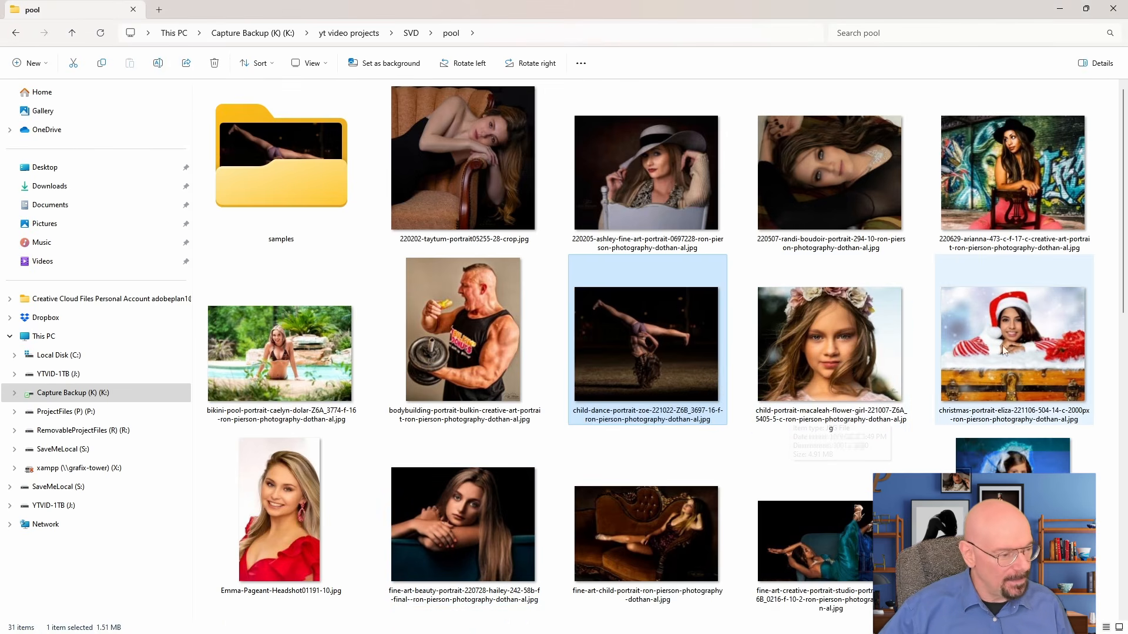
right_click(1021, 346)
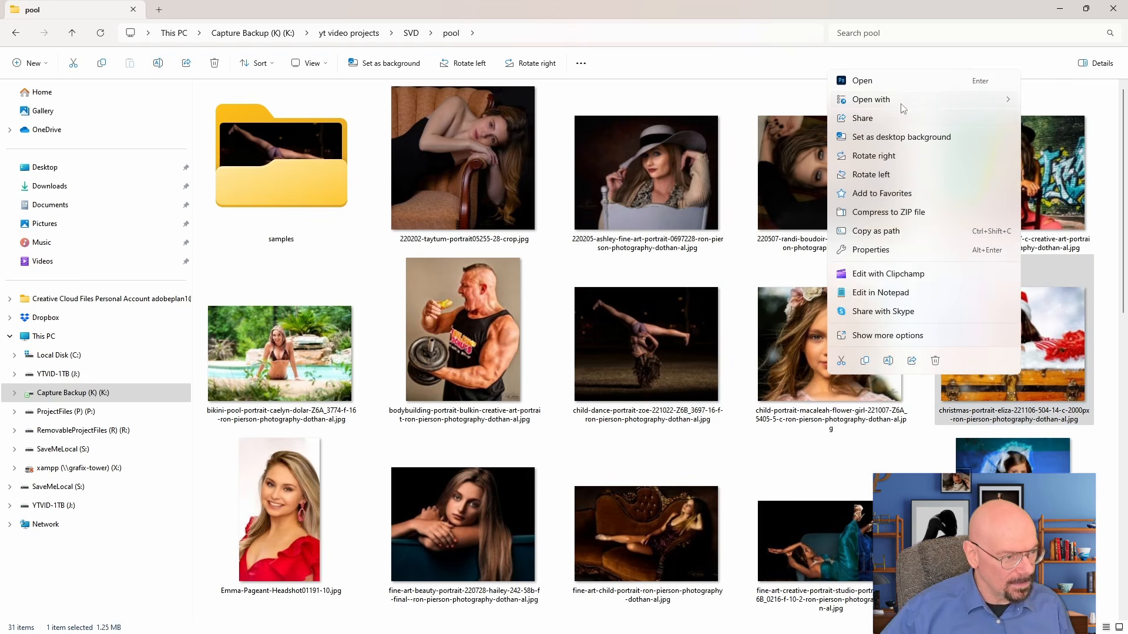
mouse_move(903, 108)
left_click(789, 116)
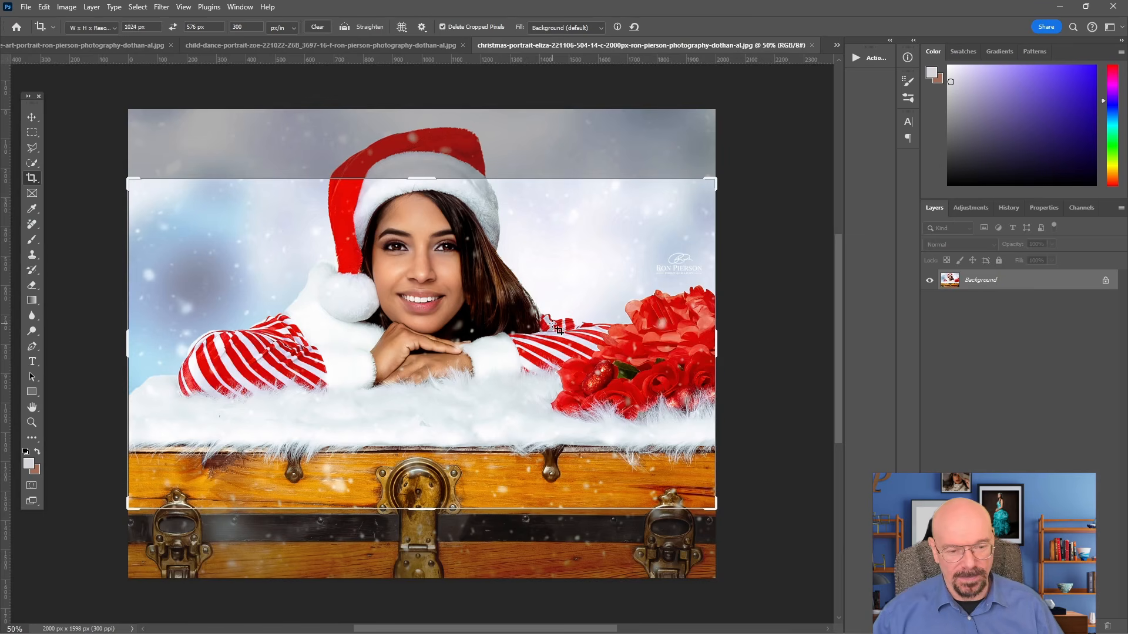
- Crop the Christmas portrait to 1024 x 576 px, shifting the photo down so the whole Santa hat fits inside the frame
left_click(466, 257)
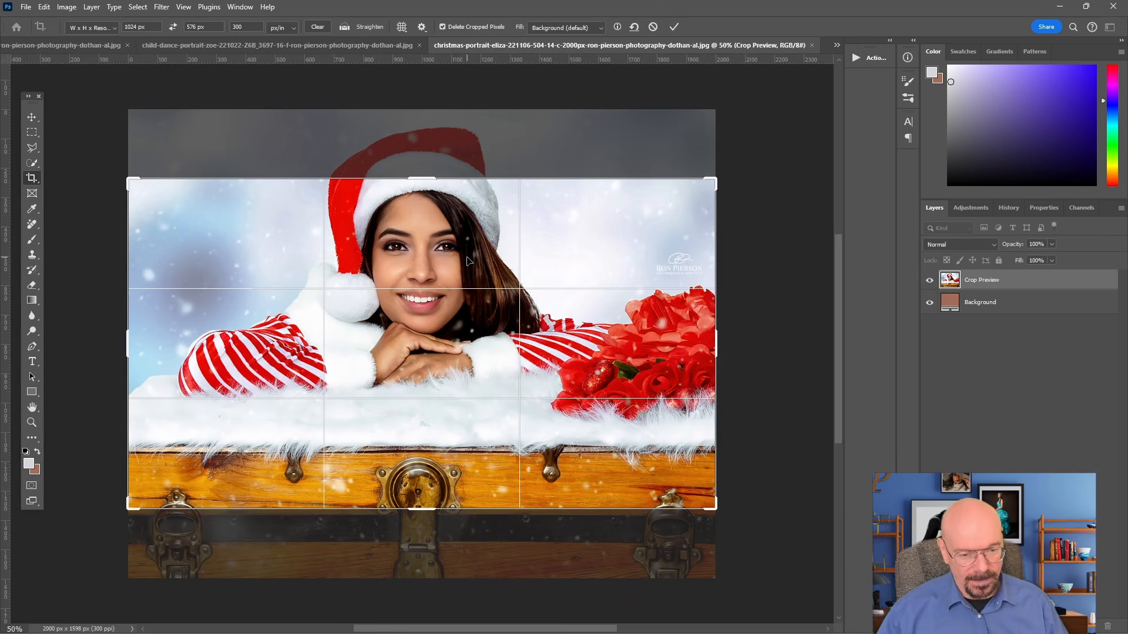
key("Down")
key("Down")
key("Down")
key("Down")
key("Down")
key("Down")
key("Down")
key("Down")
key("Down")
key("Down")
key("Down")
key("Down")
key("Down")
key("Down")
key("Down")
key("Down")
key("Down")
key("Down")
key("Down")
key("Down")
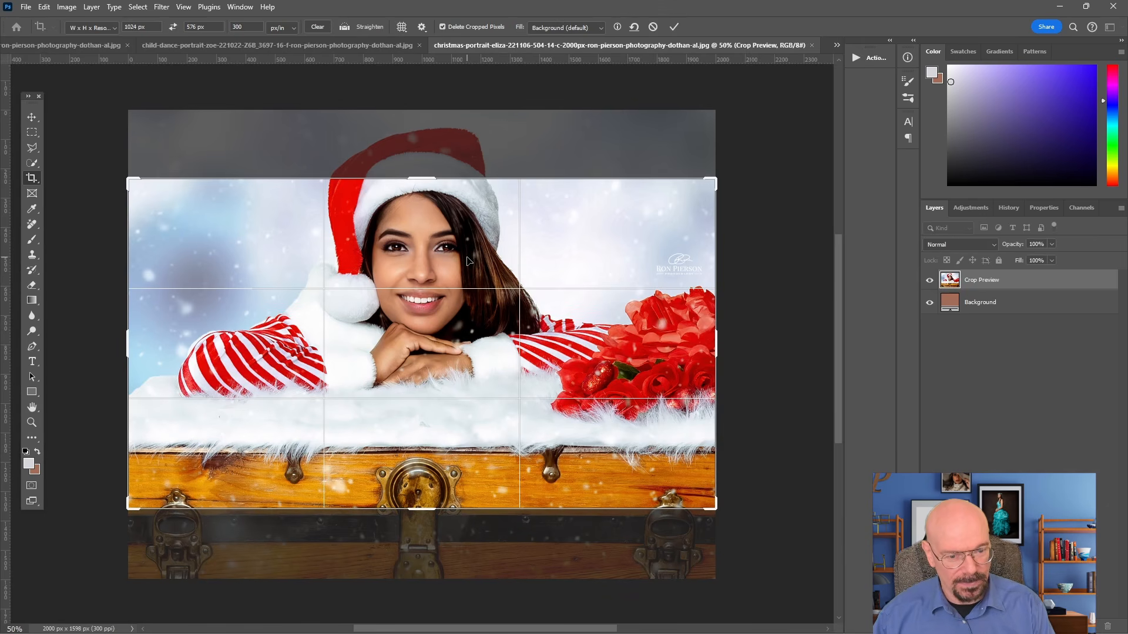
key("Down")
key("Down")
key("Down")
key("Down")
key("Down")
key("Down")
key("Down")
key("Down")
key("Down")
key("Down")
key("Down")
key("Down")
key("Down")
key("Down")
key("Down")
key("Down")
key("Down")
key("Down")
key("Down")
key("Down")
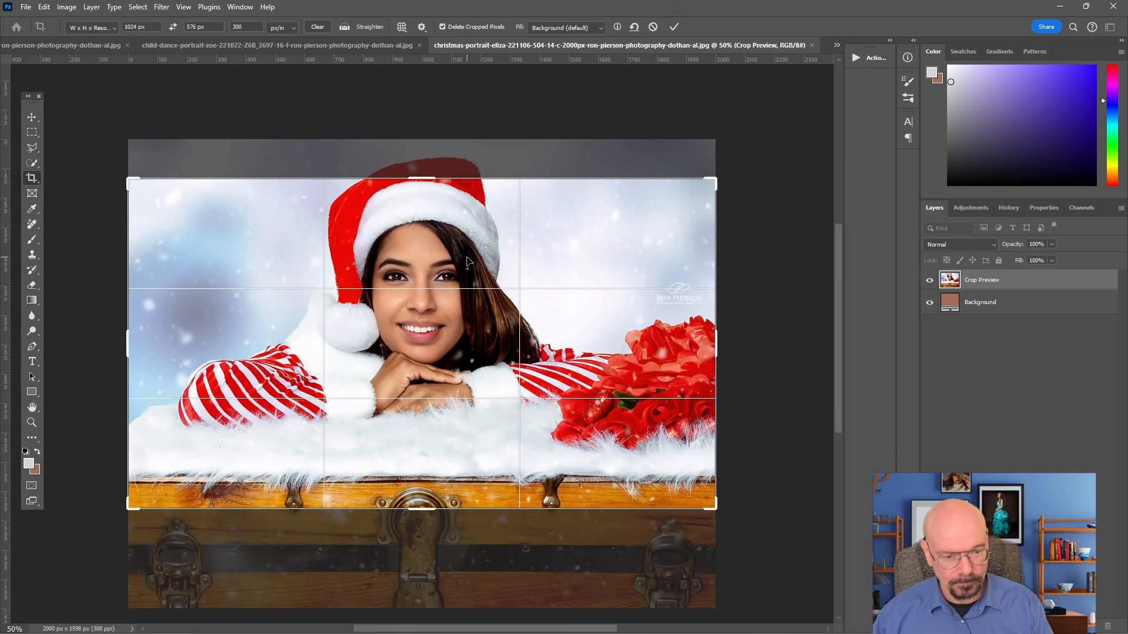
key("Down")
key("Down")
key("Down")
key("Down")
key("Down")
key("Down")
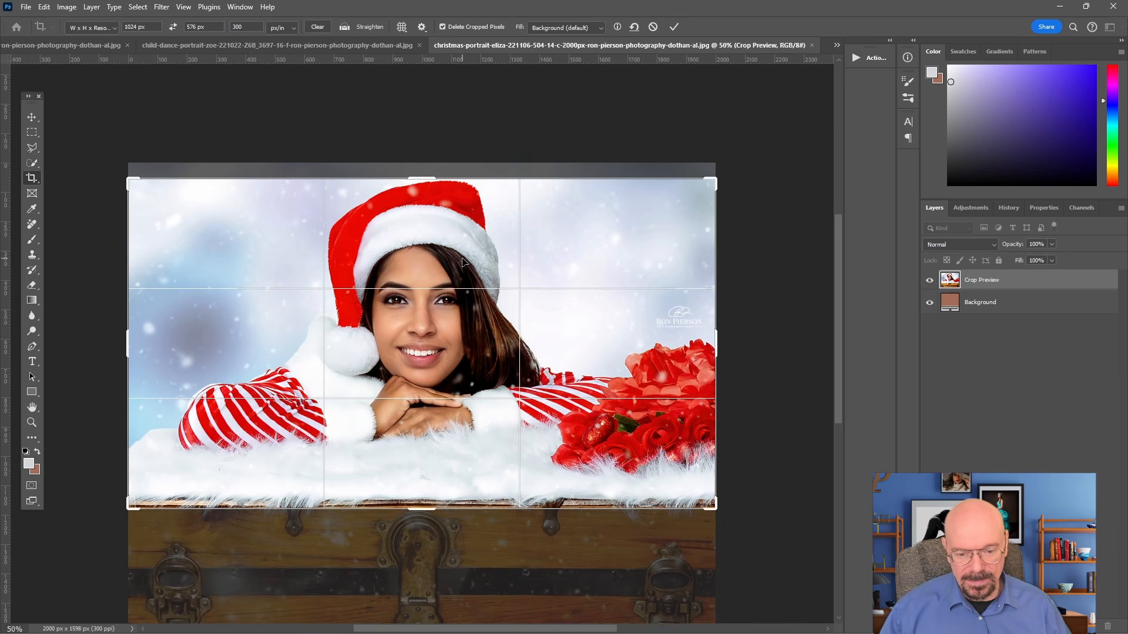
key("Return")
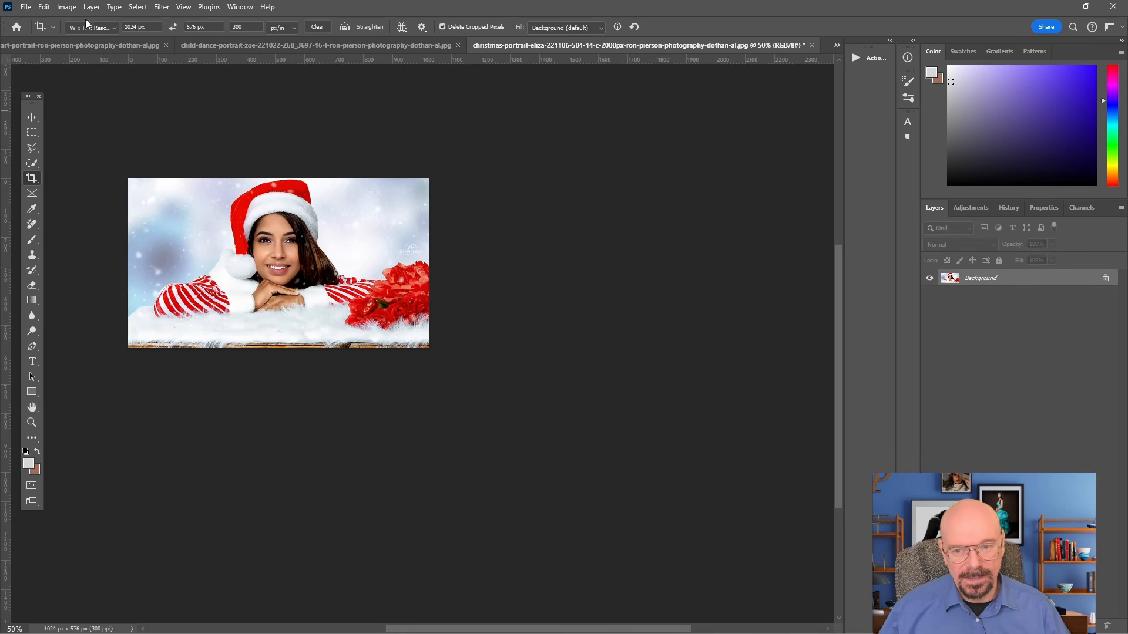
- Export the cropped portrait with Save for Web as a JPEG named sample-8 in the samples folder
left_click(26, 8)
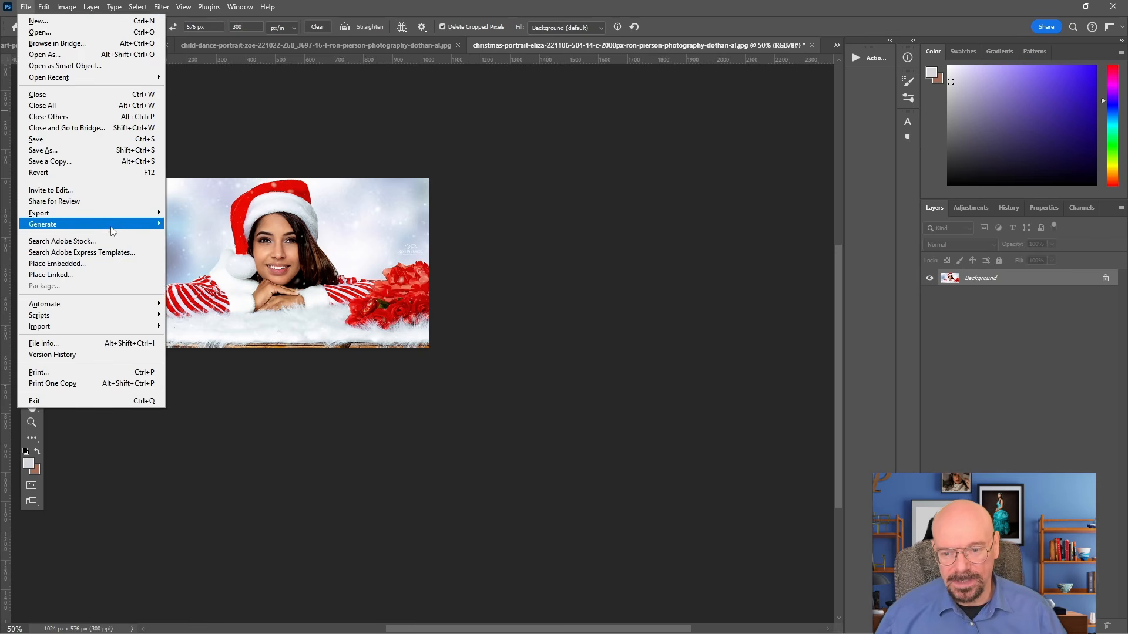
left_click(210, 259)
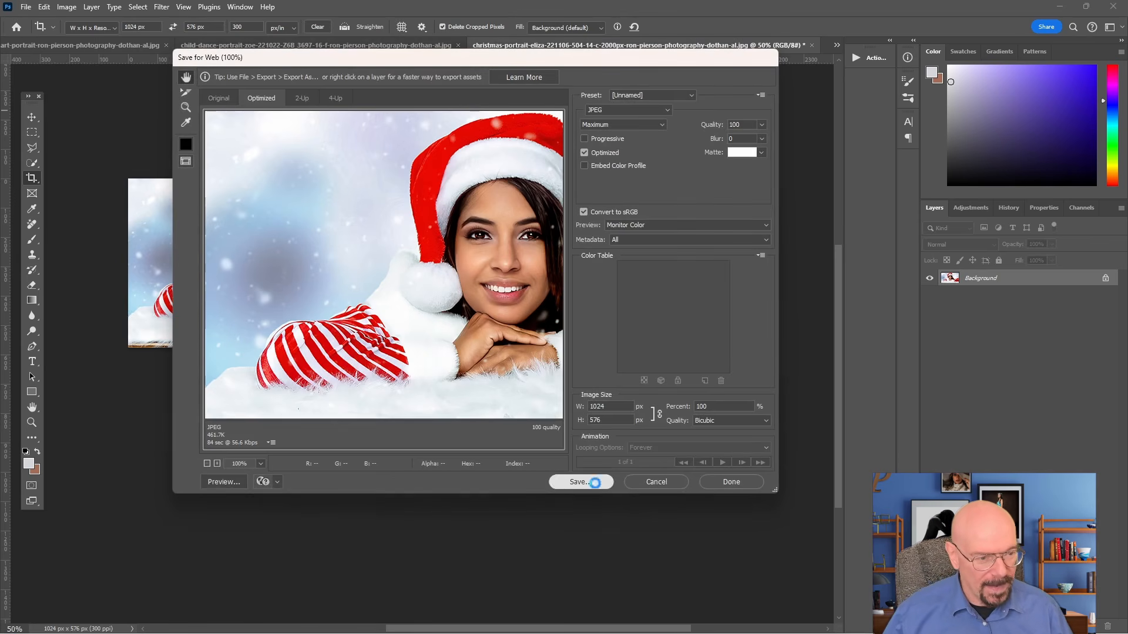
left_click(595, 482)
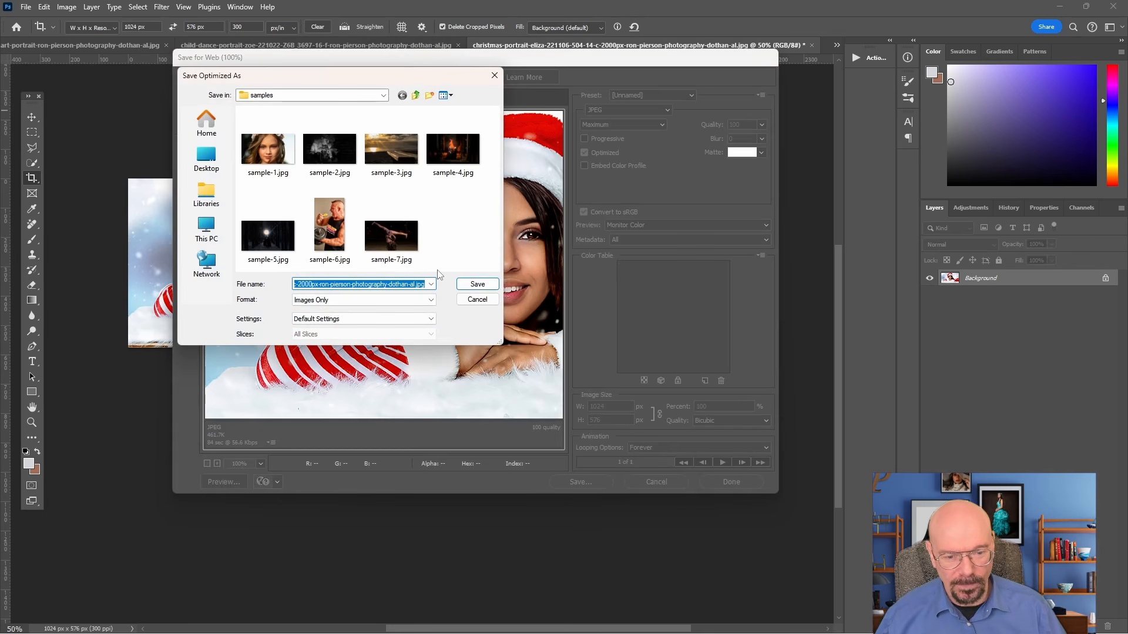
type("sample-8")
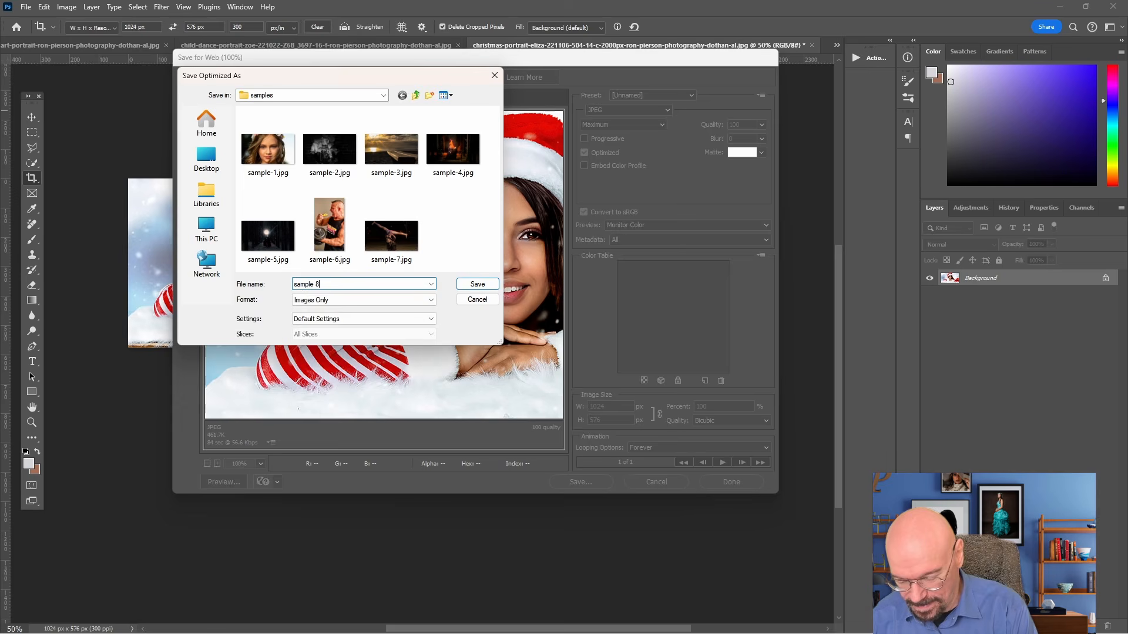
key("Return")
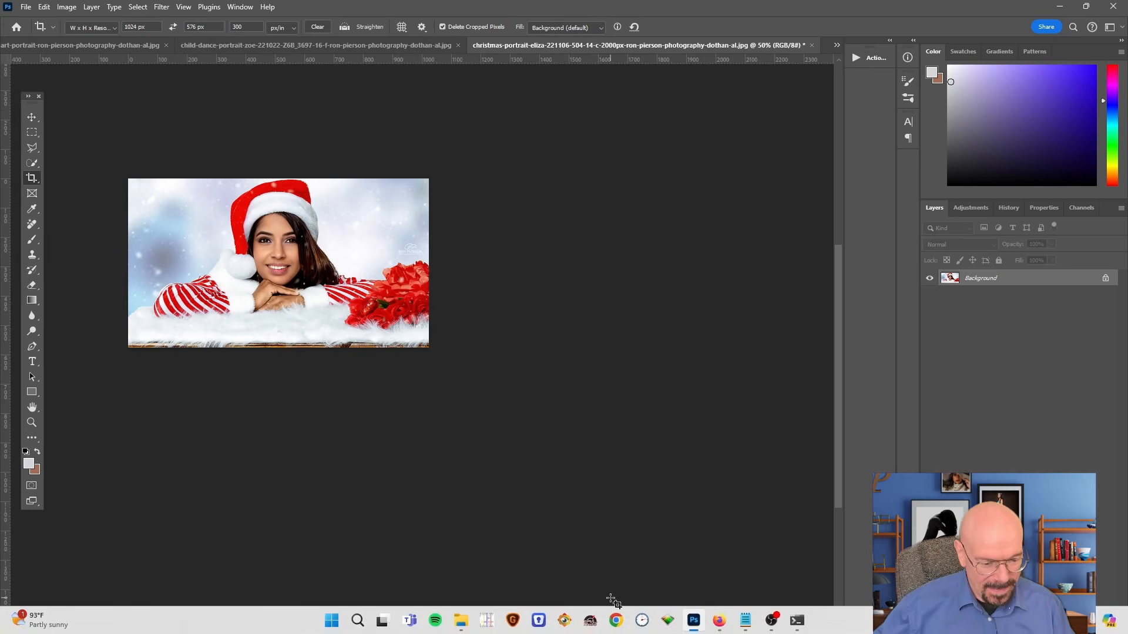
- Switch to Stable Diffusion in the browser and replace the SVD input image with sample-8.jpg
left_click(721, 621)
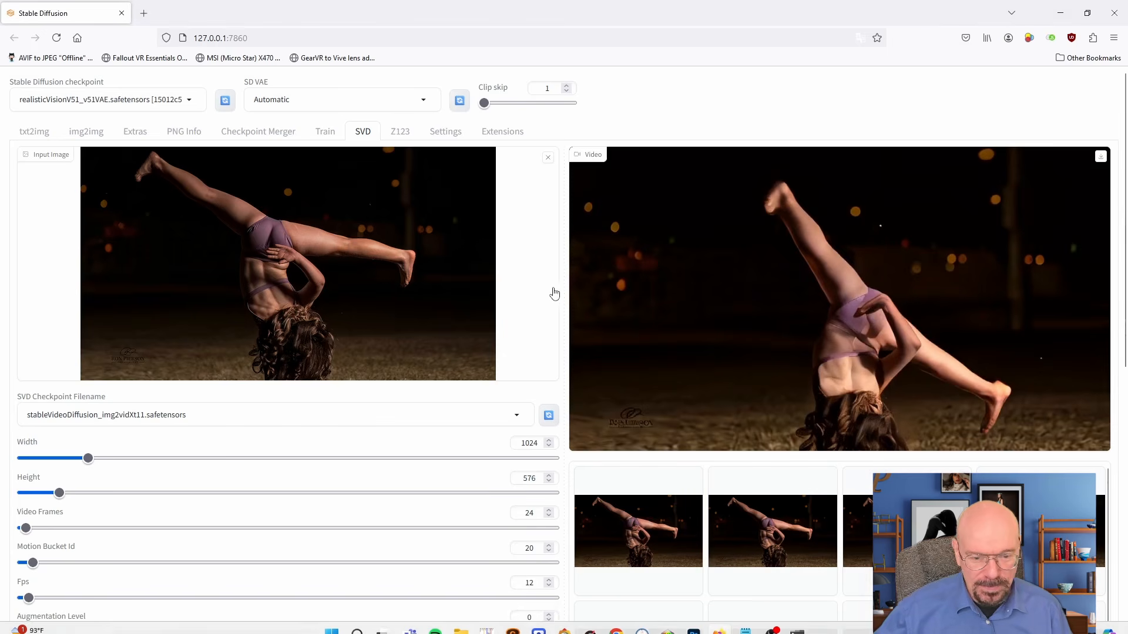
left_click(546, 162)
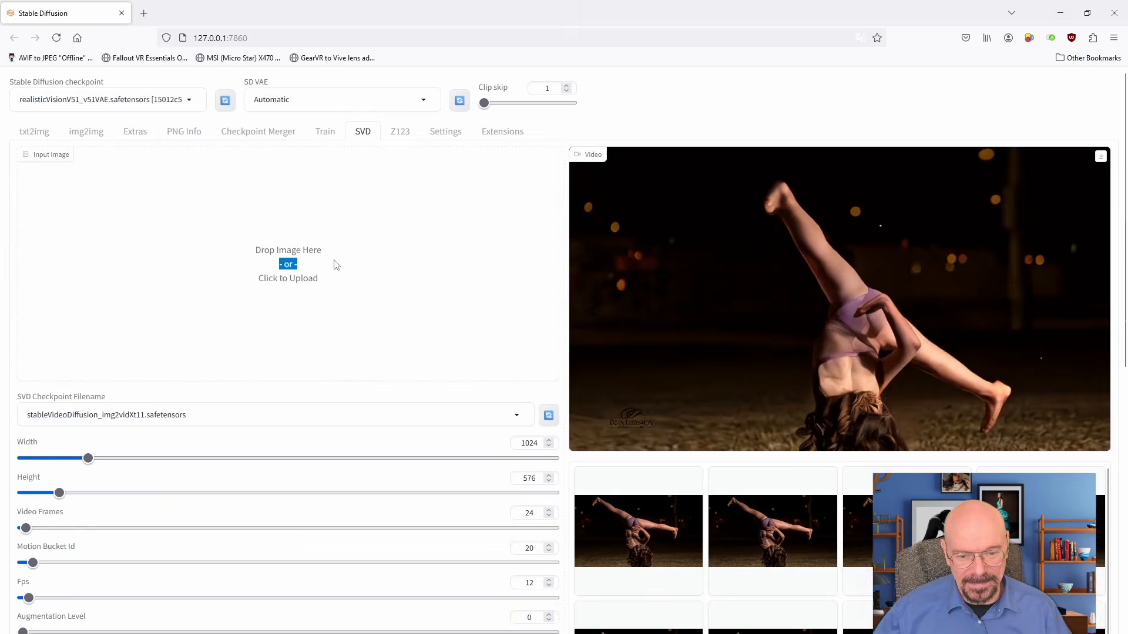
left_click(335, 264)
left_click(714, 283)
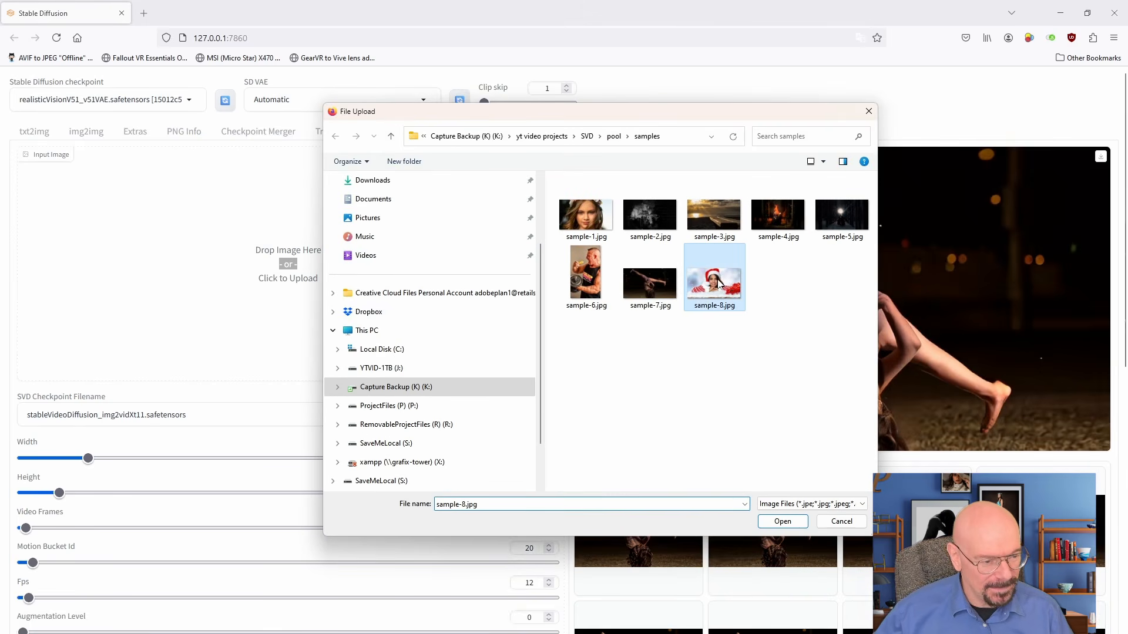
left_click(790, 522)
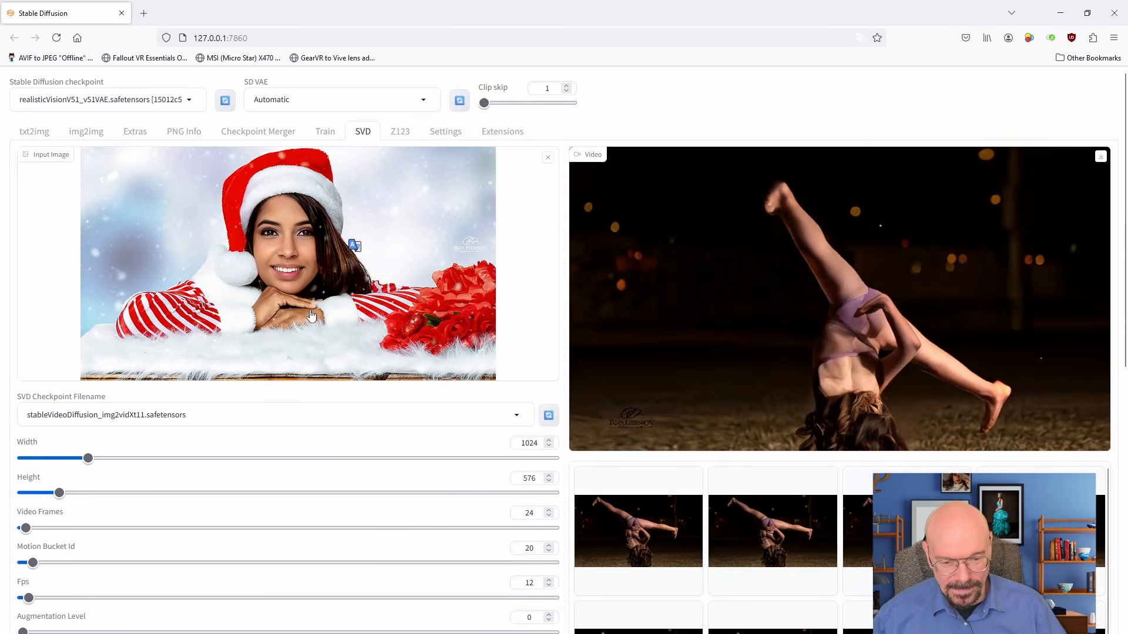
- Set the SVD motion bucket ID to 90 and the video frames to 36
scroll(311, 316, "down", 1)
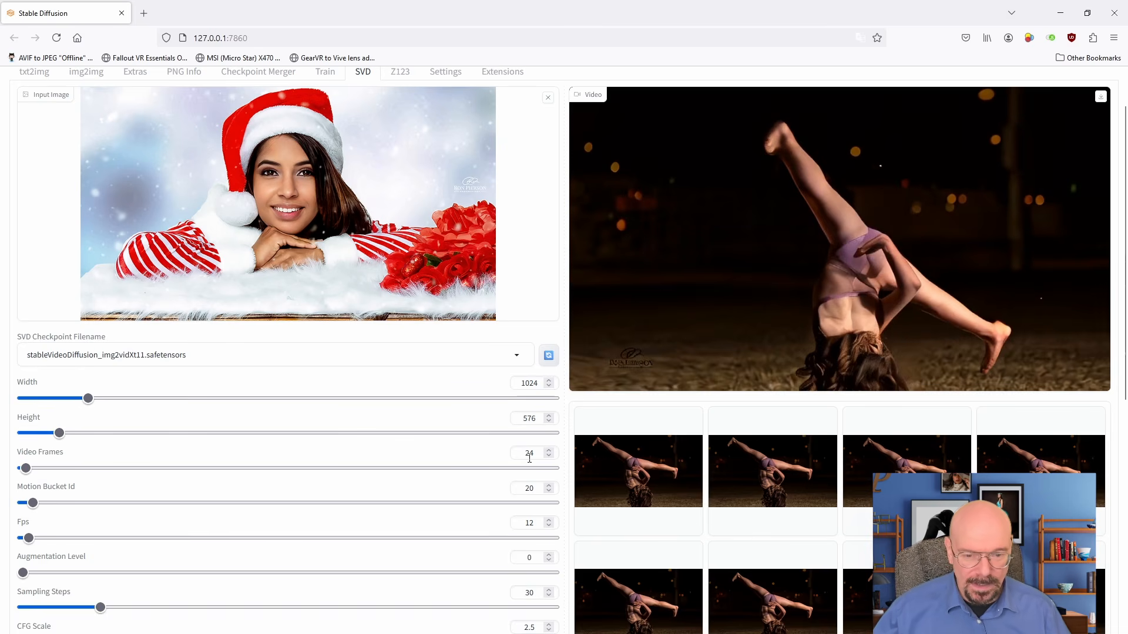
scroll(529, 458, "up", 1)
scroll(526, 465, "down", 1)
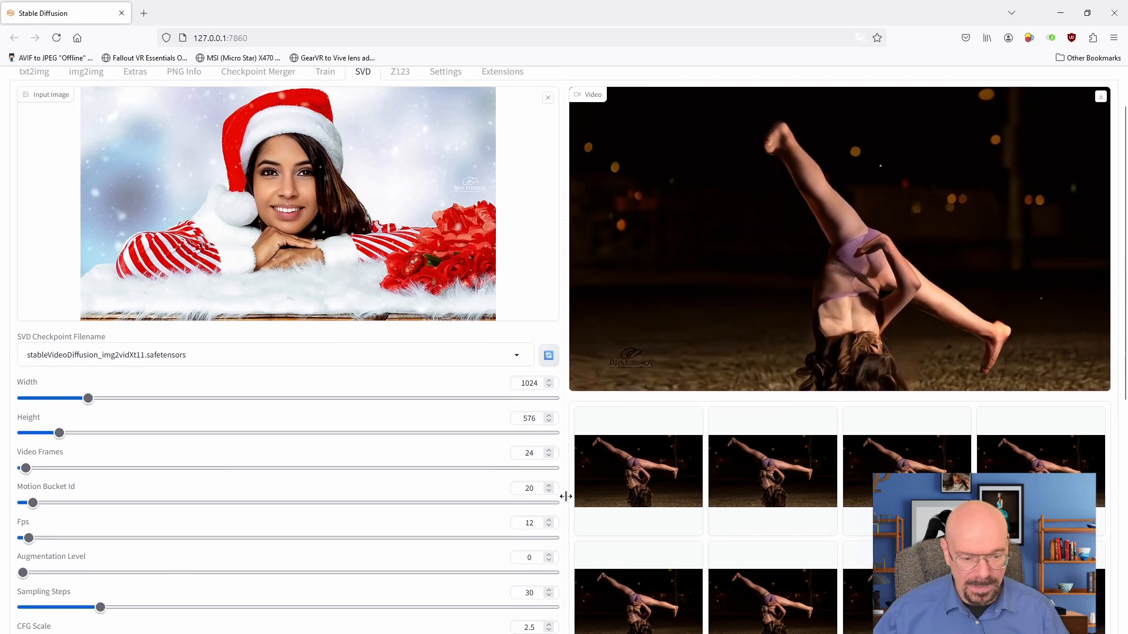
left_click_drag(526, 491, 547, 496)
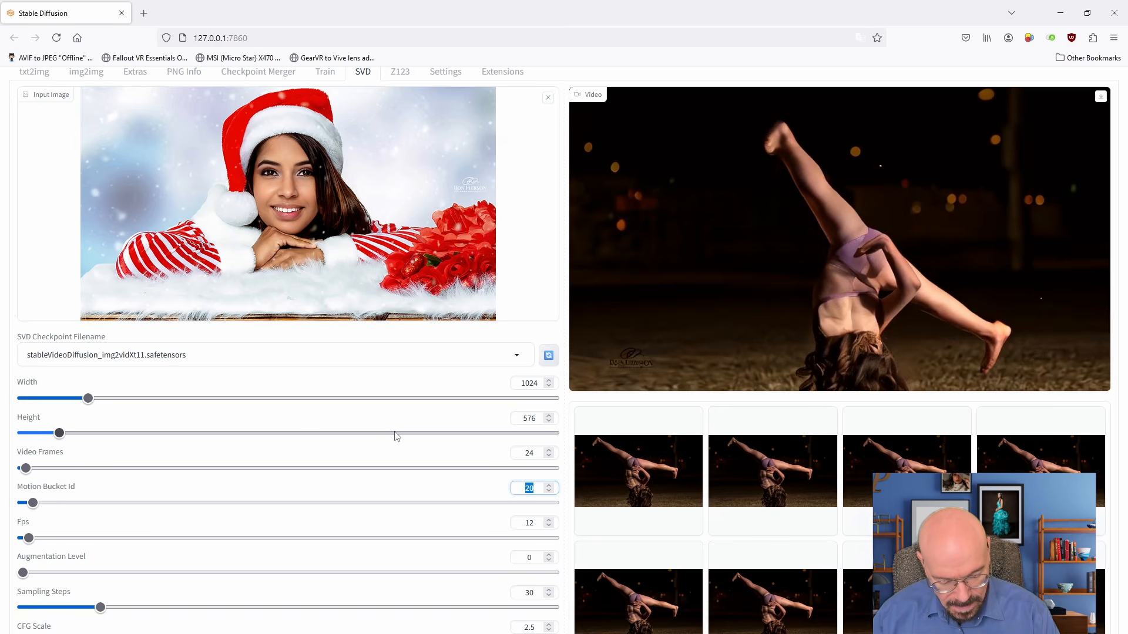
type("90")
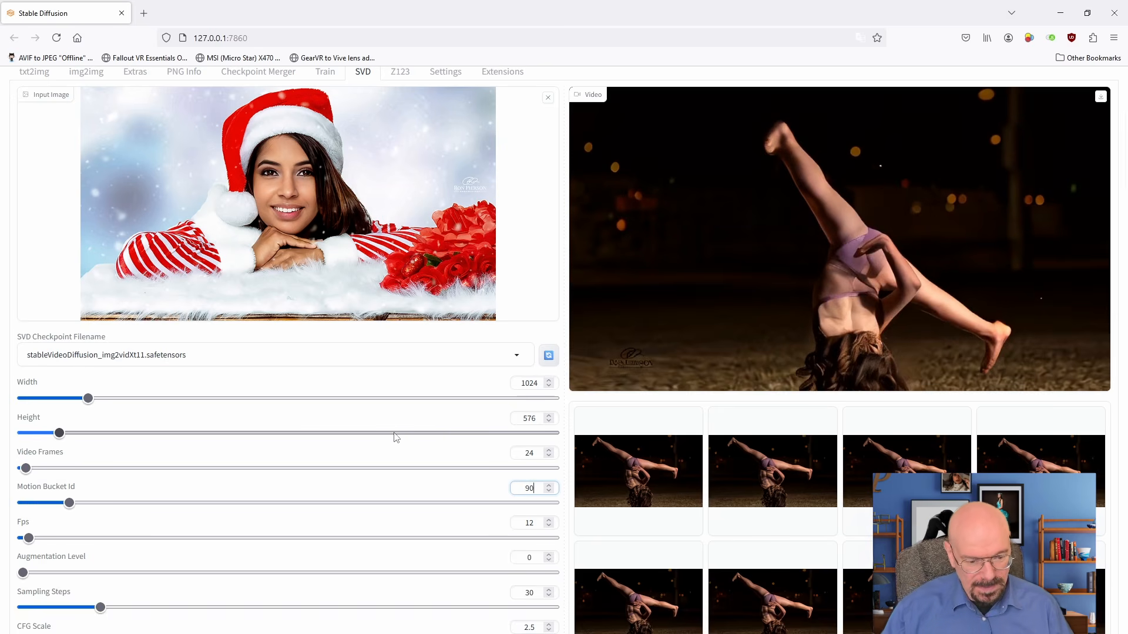
left_click_drag(526, 458, 557, 453)
type("36")
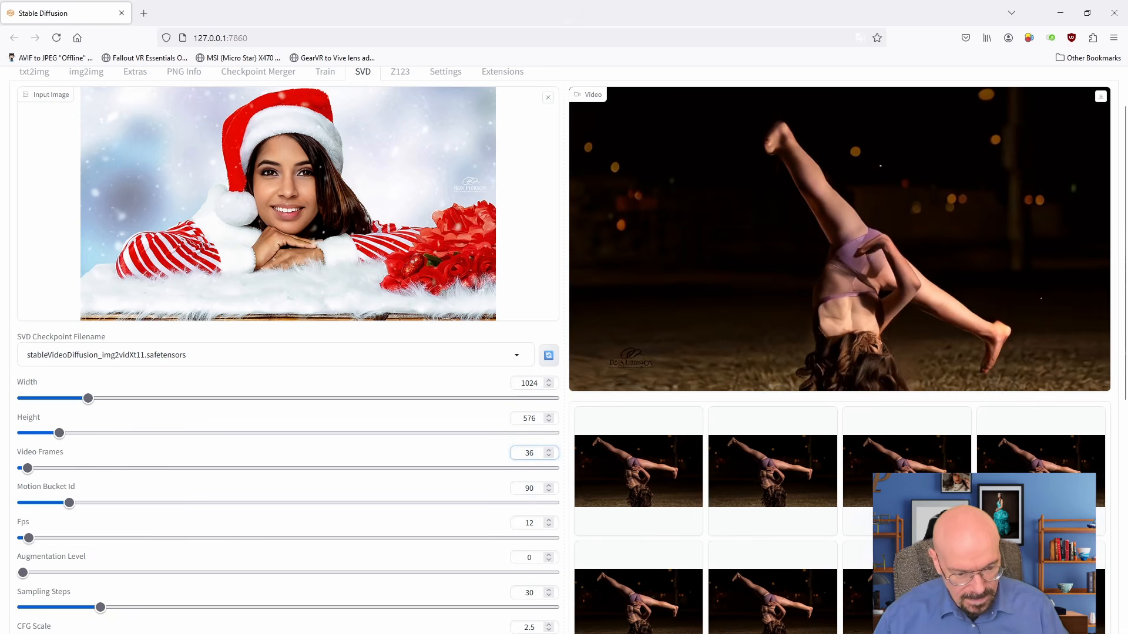
left_click(537, 523)
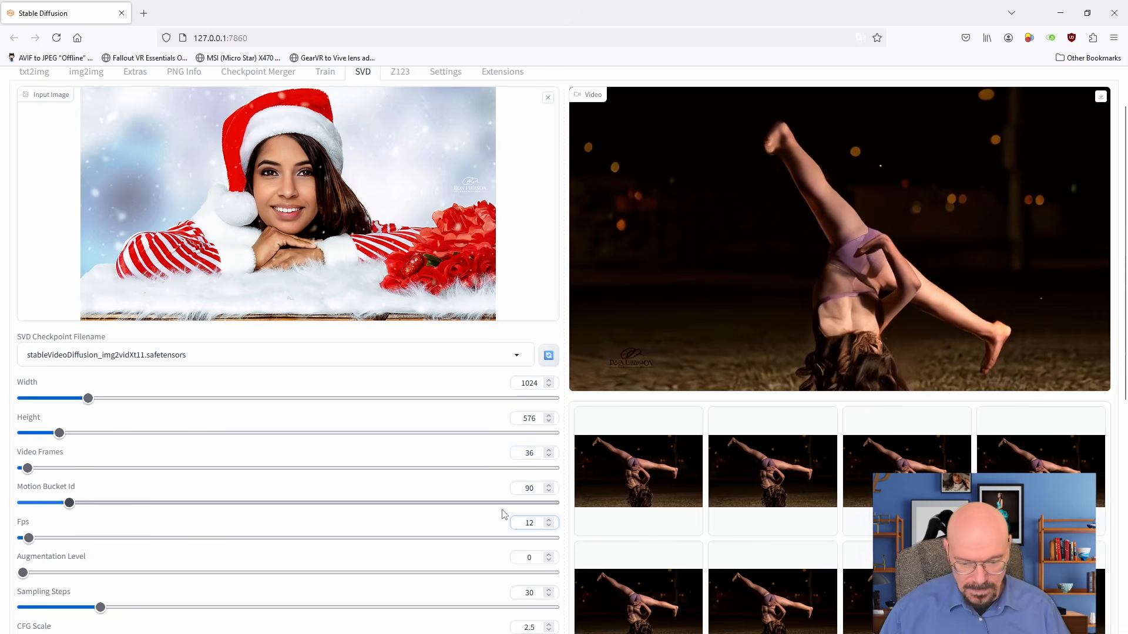
- Generate the Christmas portrait video while timing the run in Free Stopwatch, and reset and close the stopwatch when done
scroll(502, 514, "down", 5)
scroll(496, 509, "down", 2)
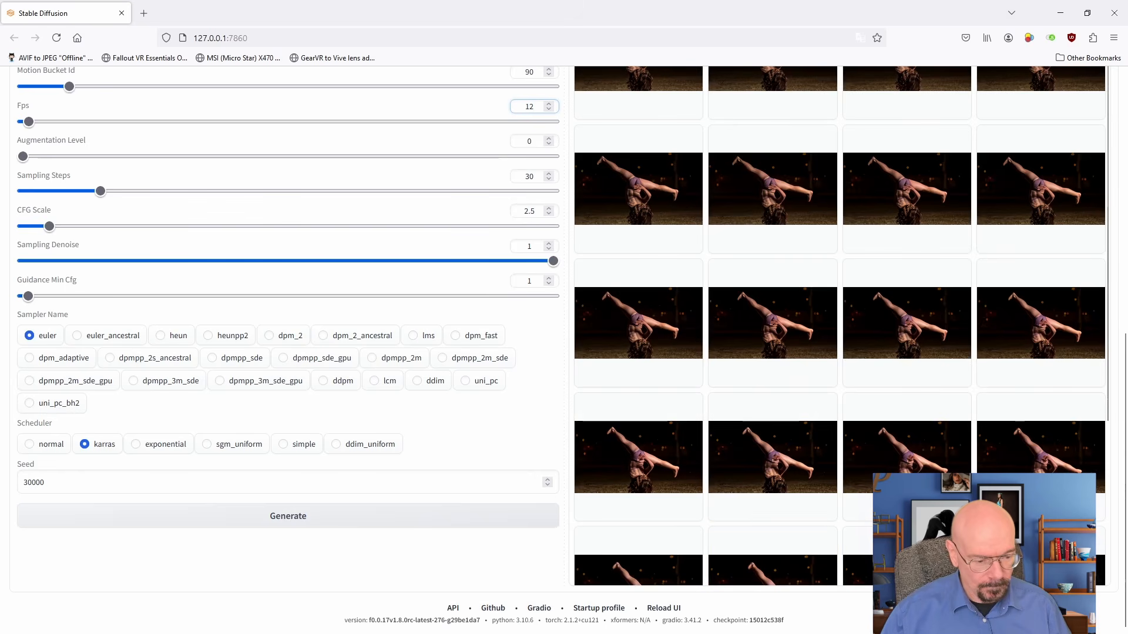
left_click(641, 619)
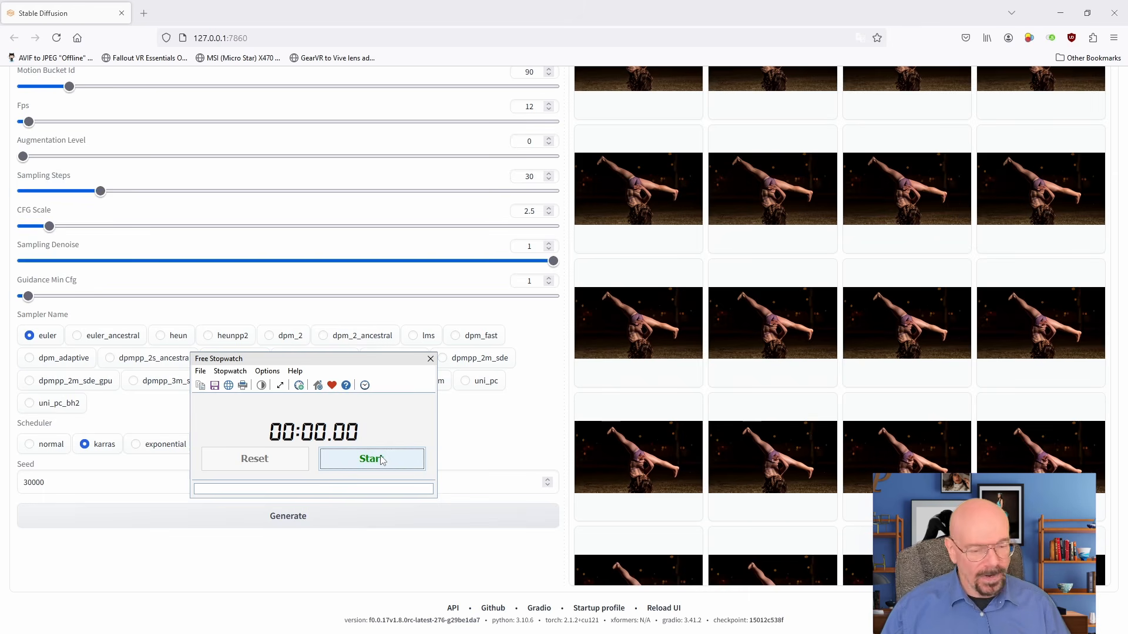
left_click(380, 460)
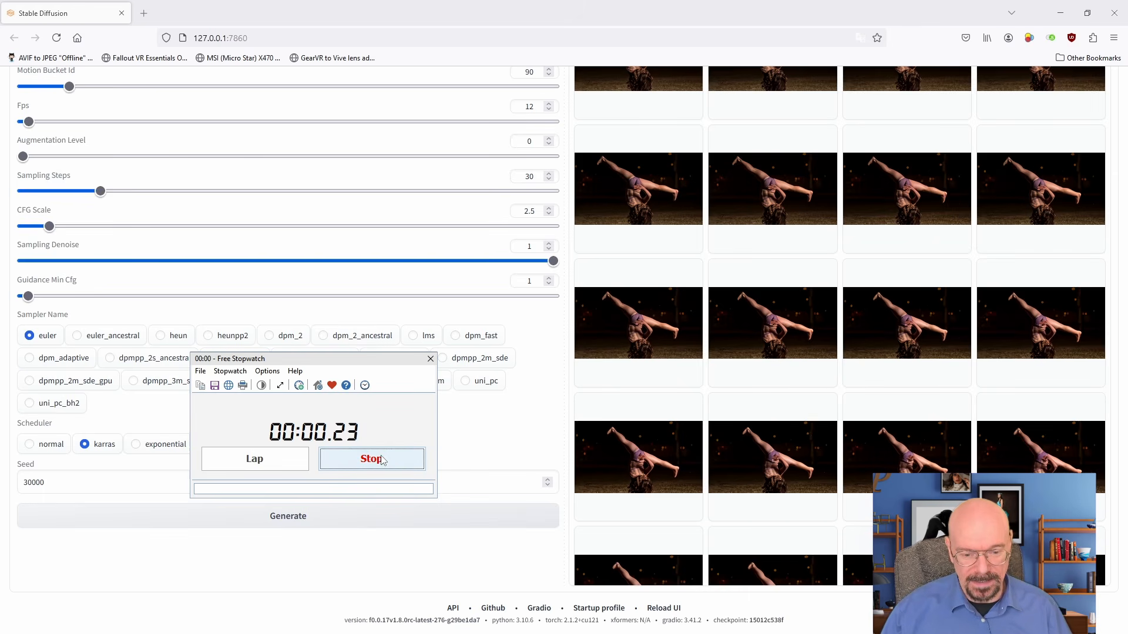
left_click(401, 515)
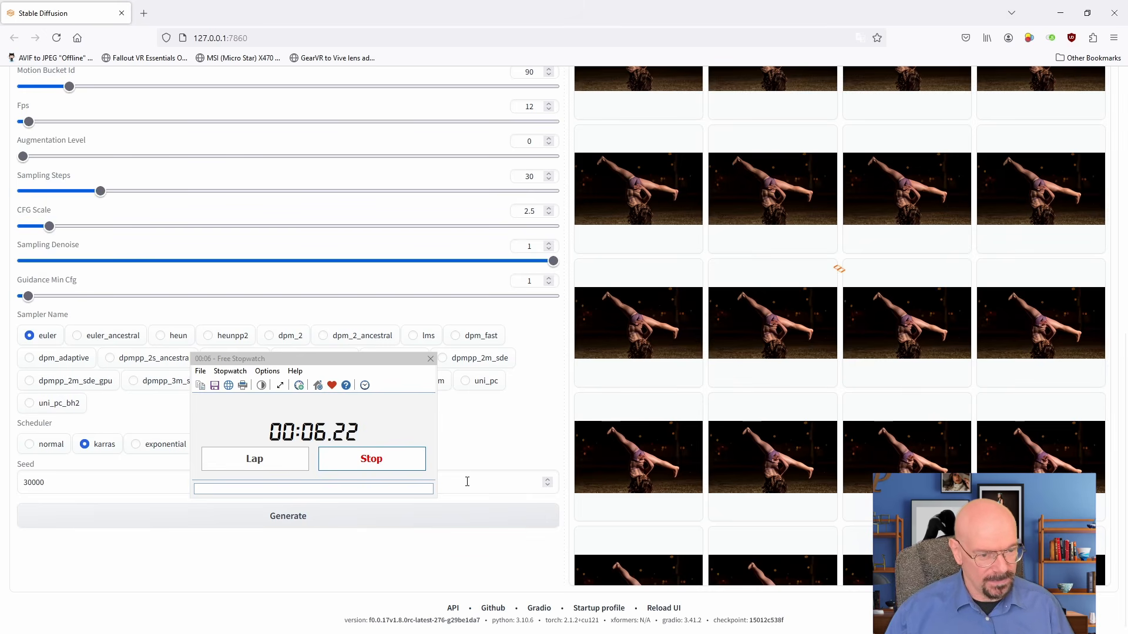
scroll(465, 487, "up", 1)
scroll(466, 486, "up", 7)
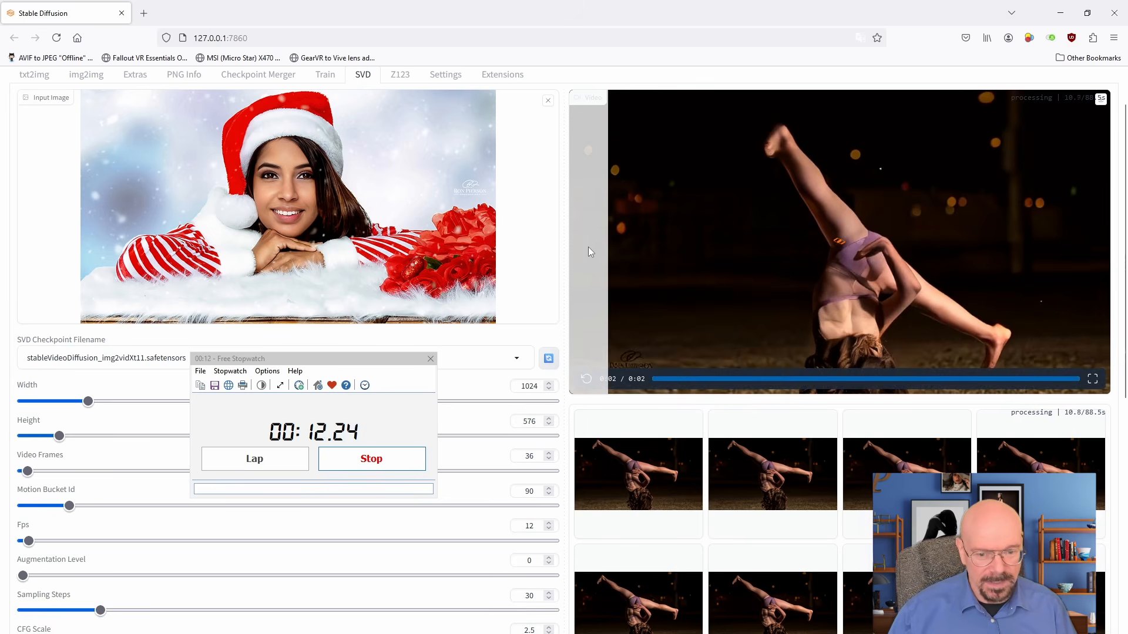
scroll(600, 302, "up", 1)
scroll(600, 302, "down", 1)
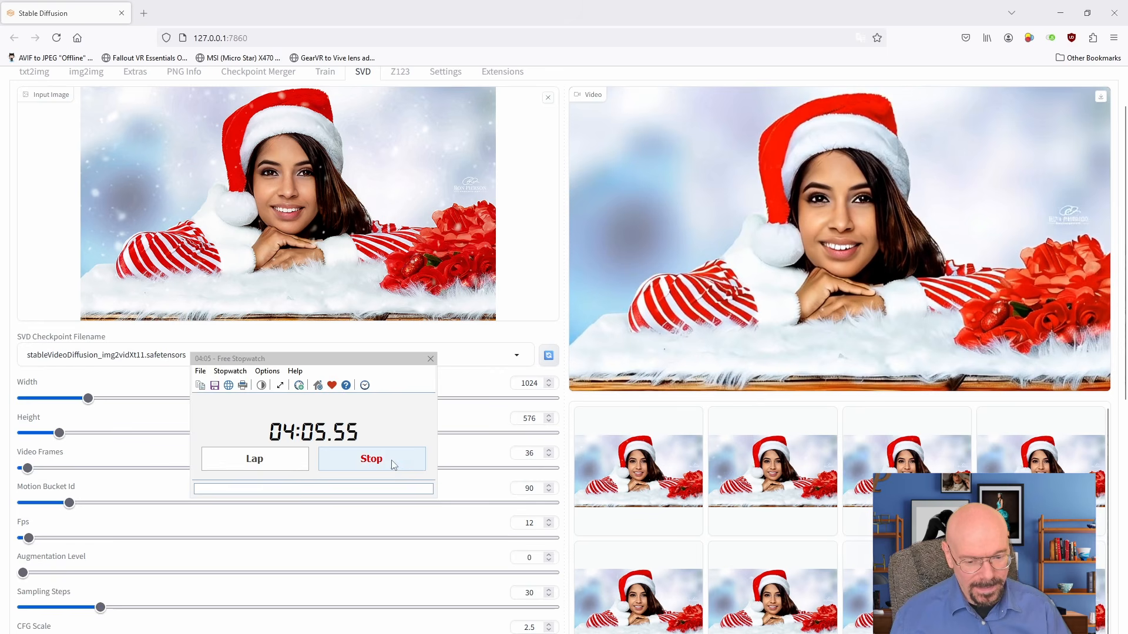
left_click(370, 458)
left_click(267, 460)
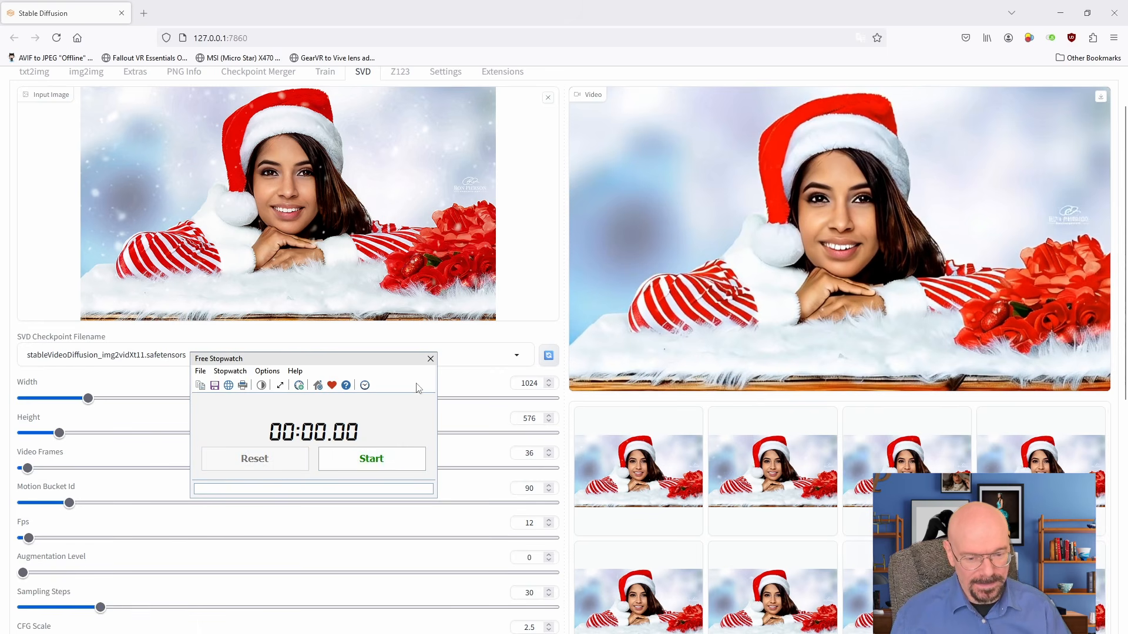
left_click(431, 358)
- Replay the generated Christmas video several times to examine its motion against the input photo
mouse_move(838, 249)
scroll(838, 252, "up", 2)
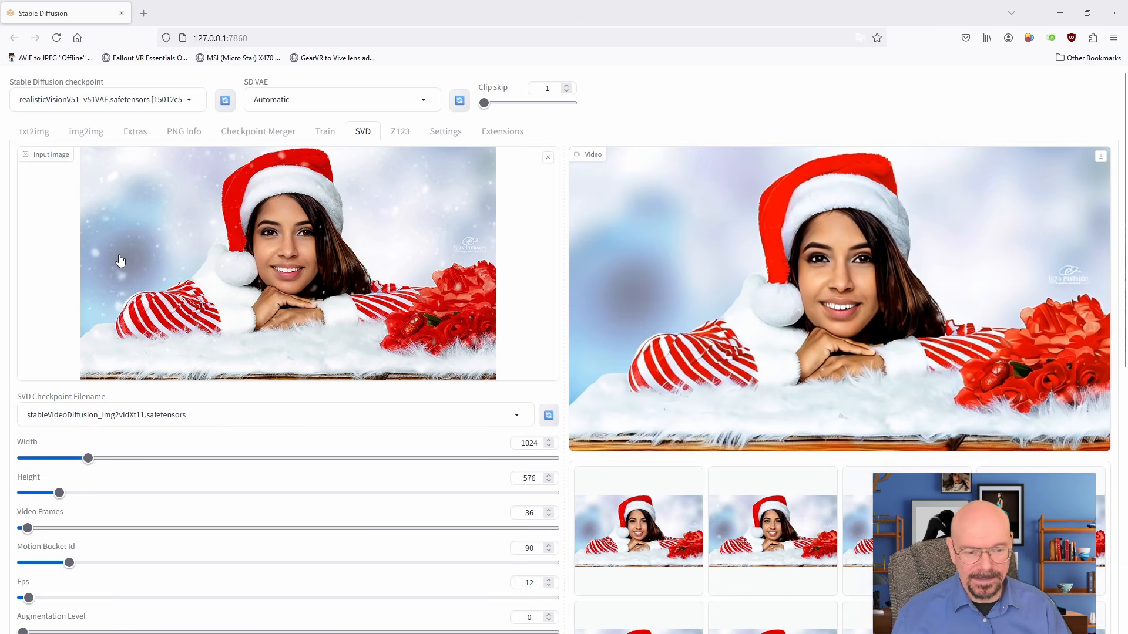
left_click(586, 436)
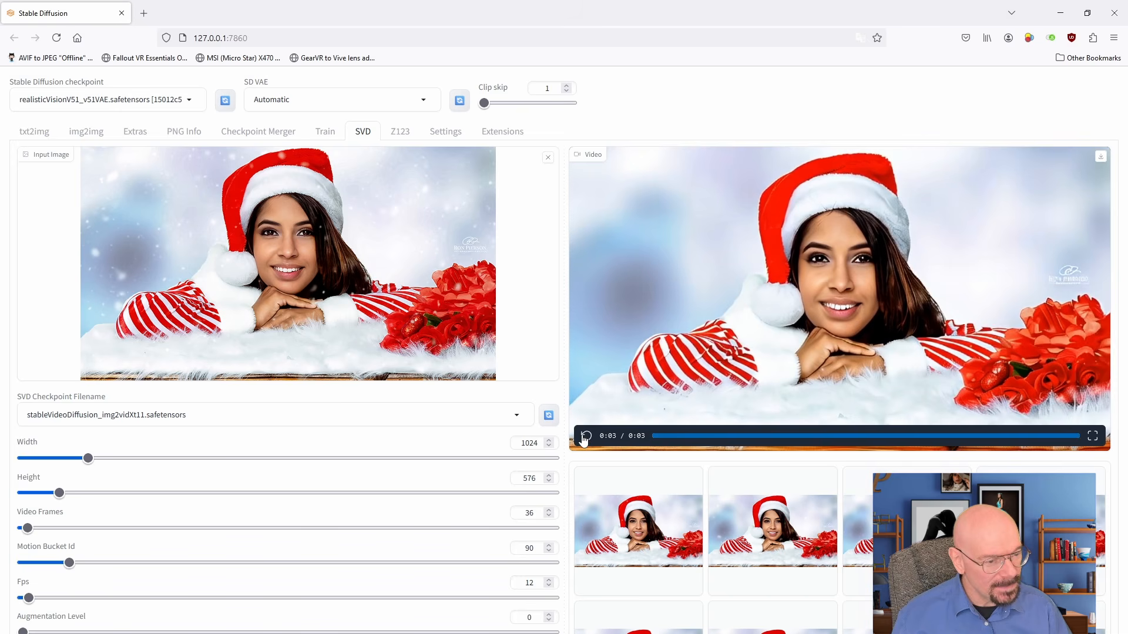
left_click(586, 436)
left_click(585, 436)
left_click(586, 436)
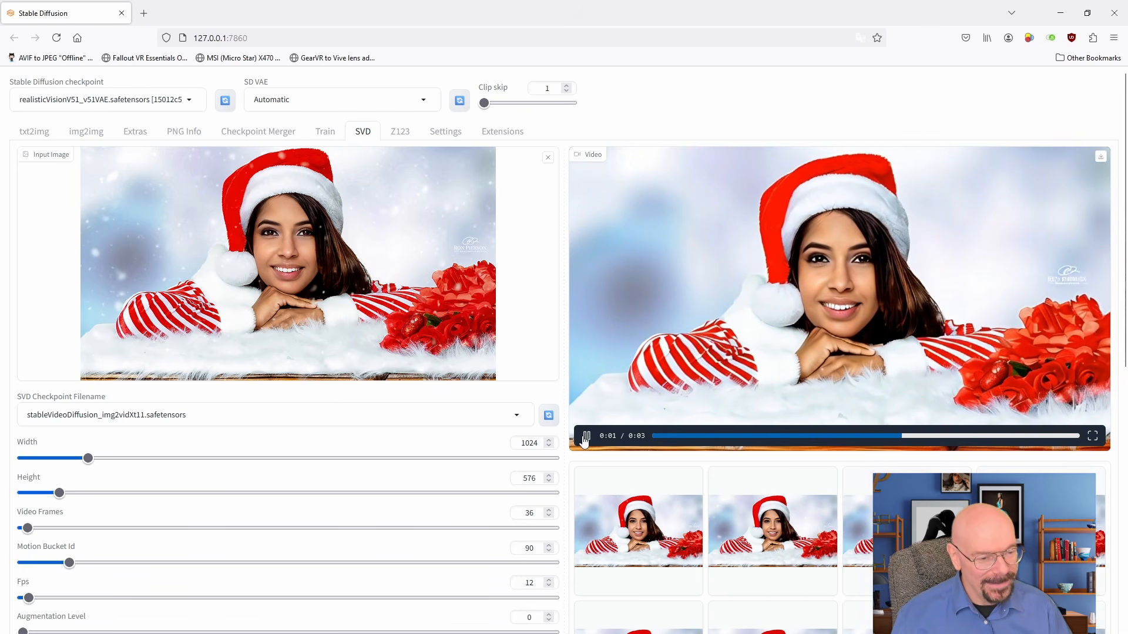
- Keep replaying the finished Santa-hat portrait clip, checking the woman's face, her clothing and the background for movement
left_click(585, 436)
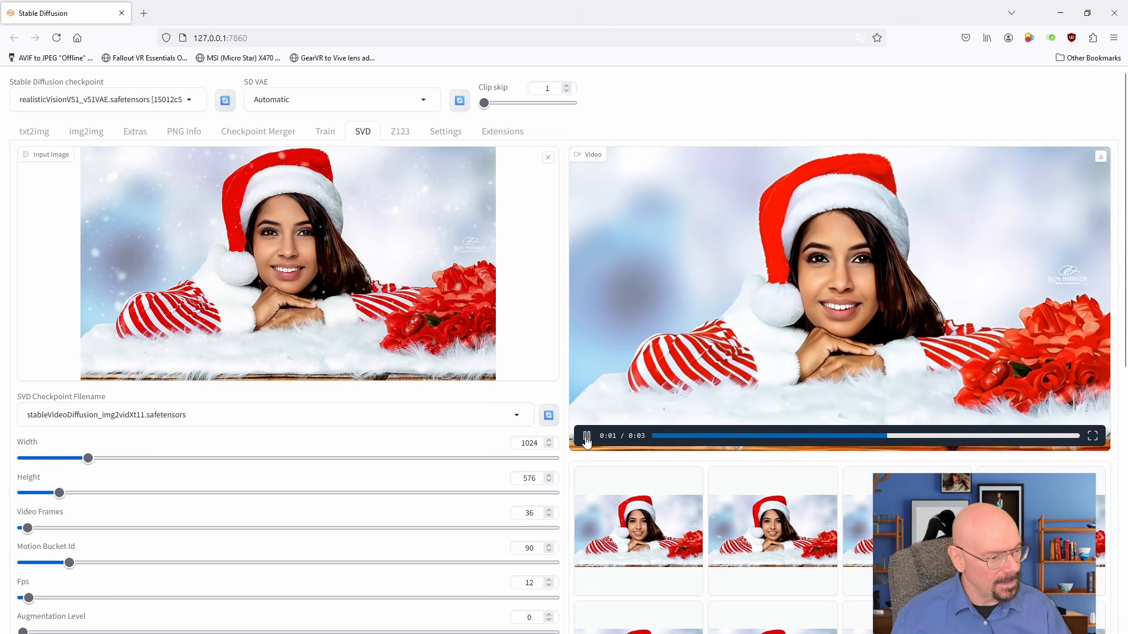
left_click(585, 436)
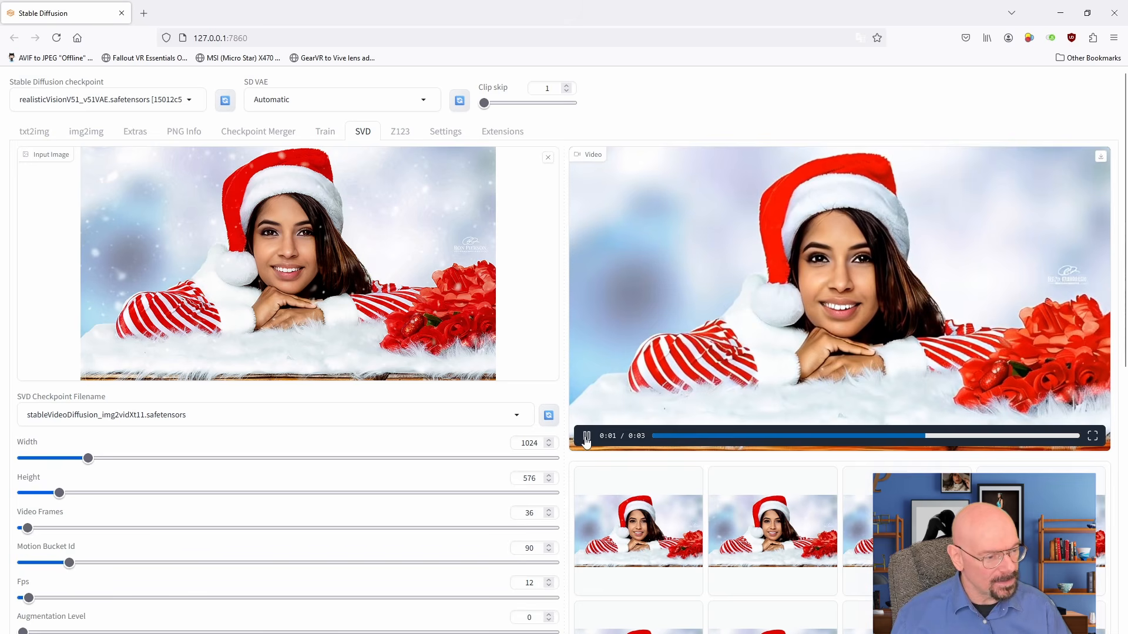
left_click(586, 436)
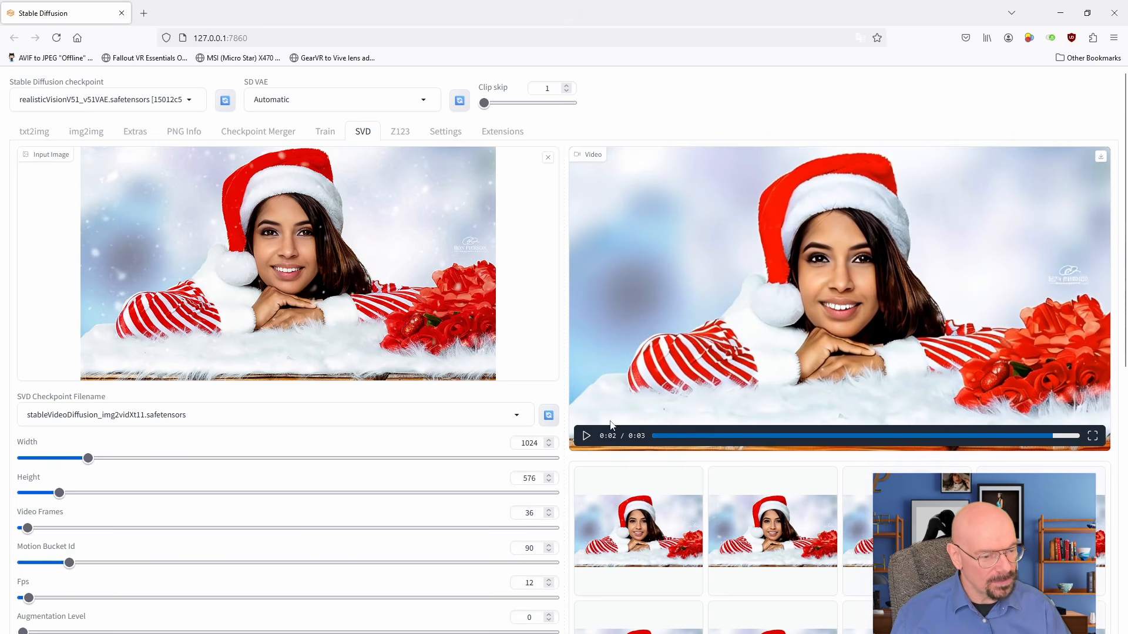
left_click(586, 436)
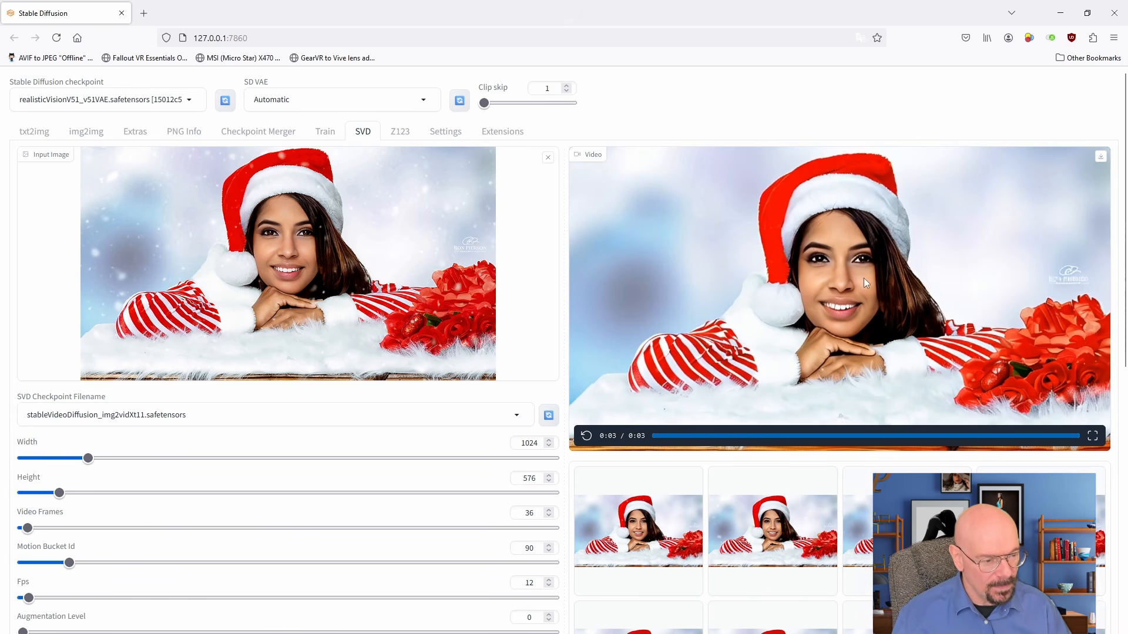
left_click(587, 437)
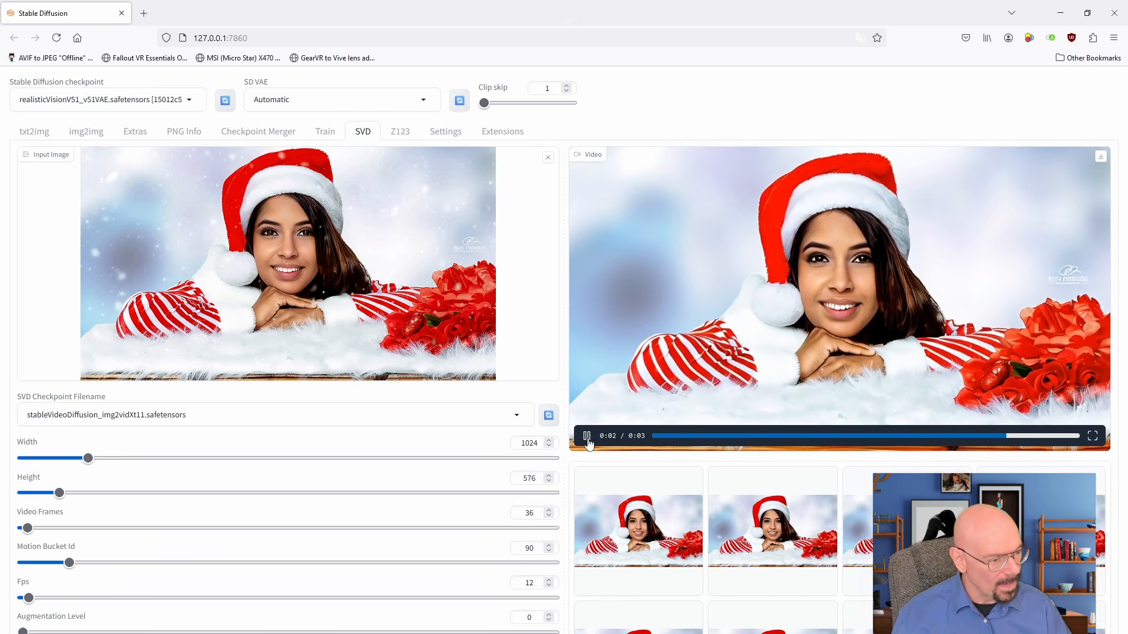
left_click(587, 437)
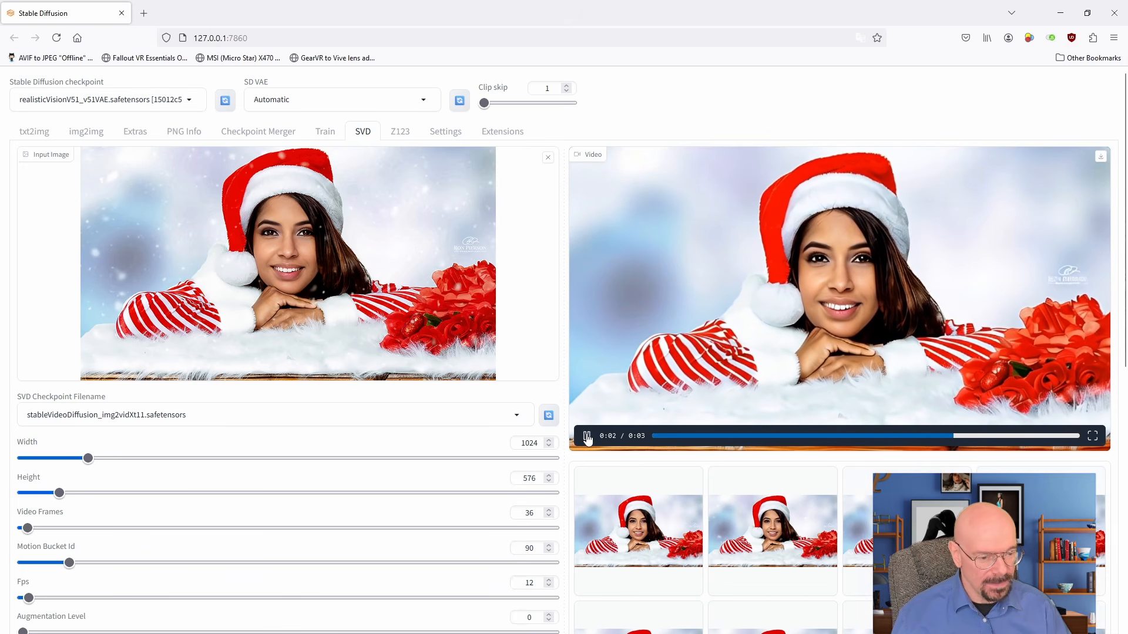
left_click(586, 437)
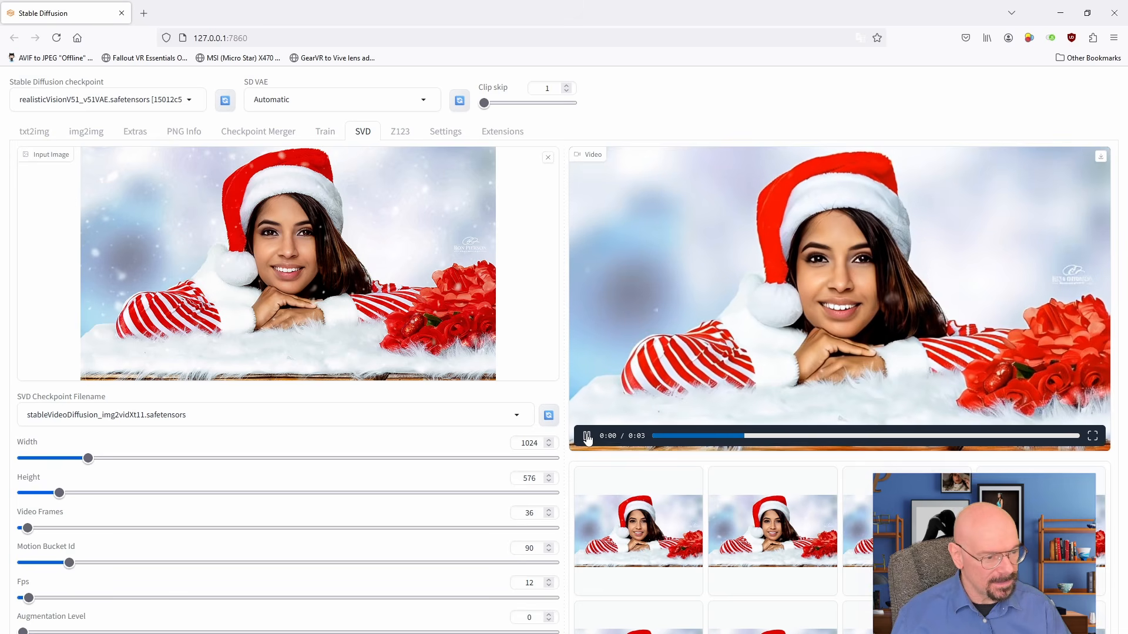